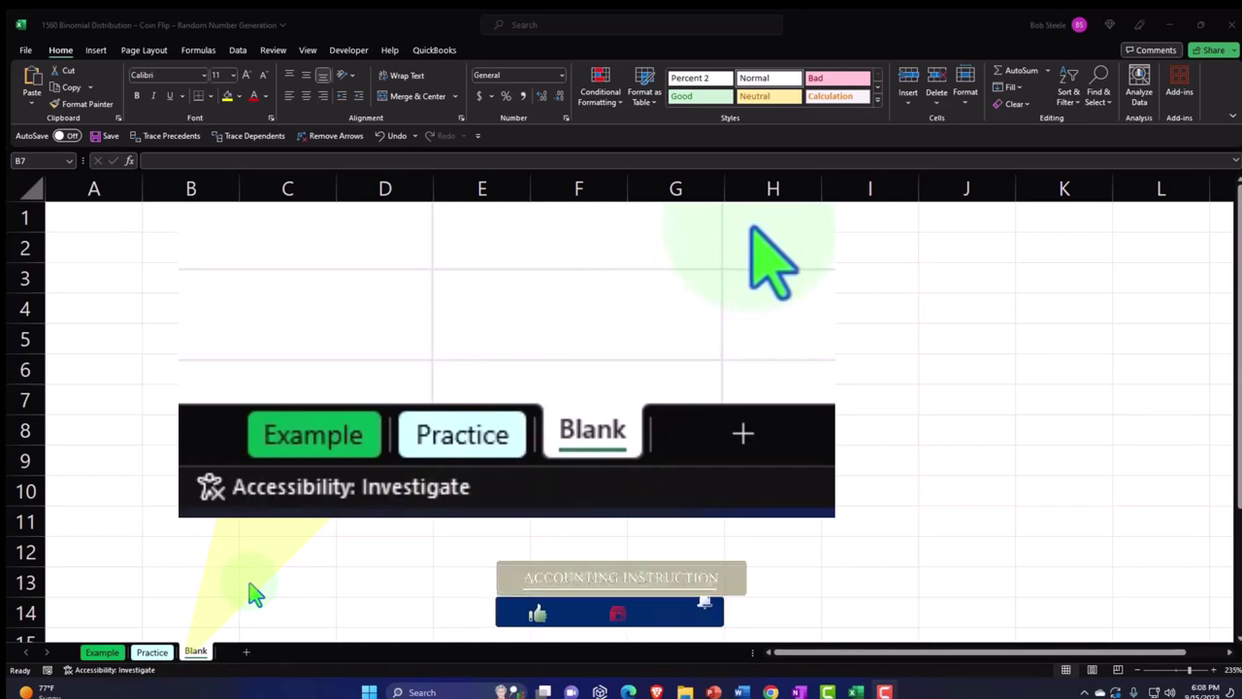
# Examine the Example sheet's coin-flip inputs, the BINOM.DIST formula in E2, the outcome and results tables, and where Data Analysis is found.
pyautogui.click(116, 657)
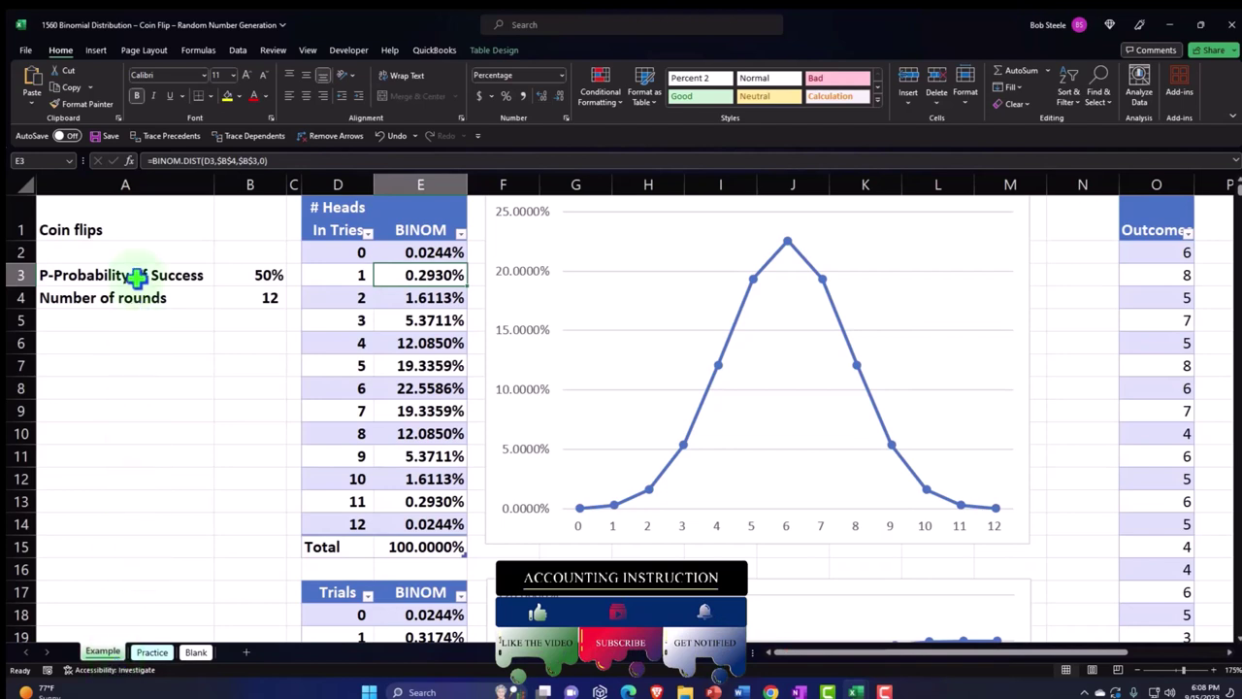
pyautogui.click(130, 230)
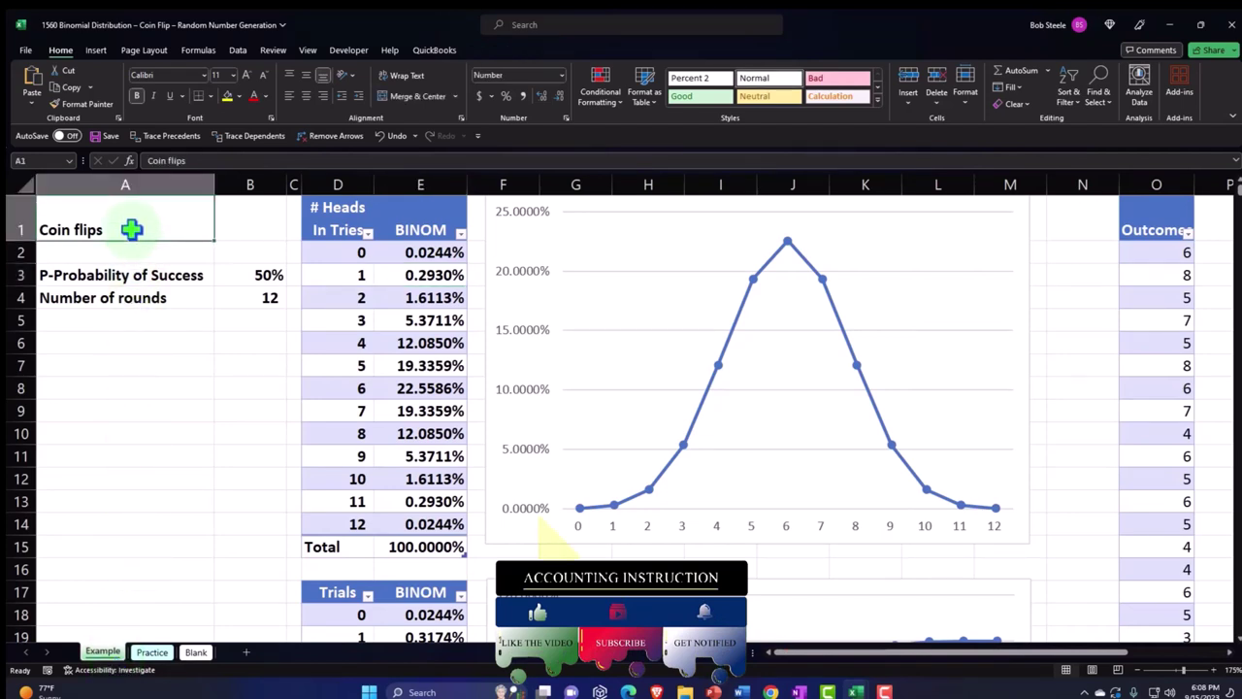
pyautogui.press('Down')
pyautogui.press('Down')
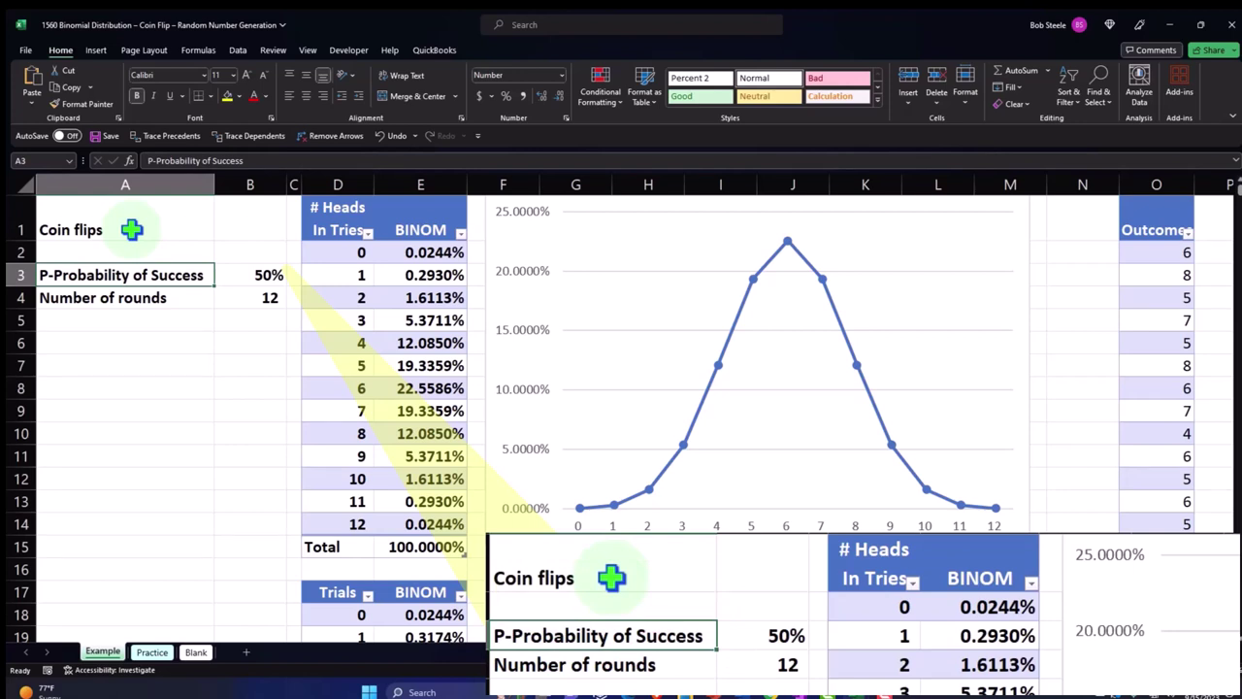
pyautogui.doubleClick(419, 252)
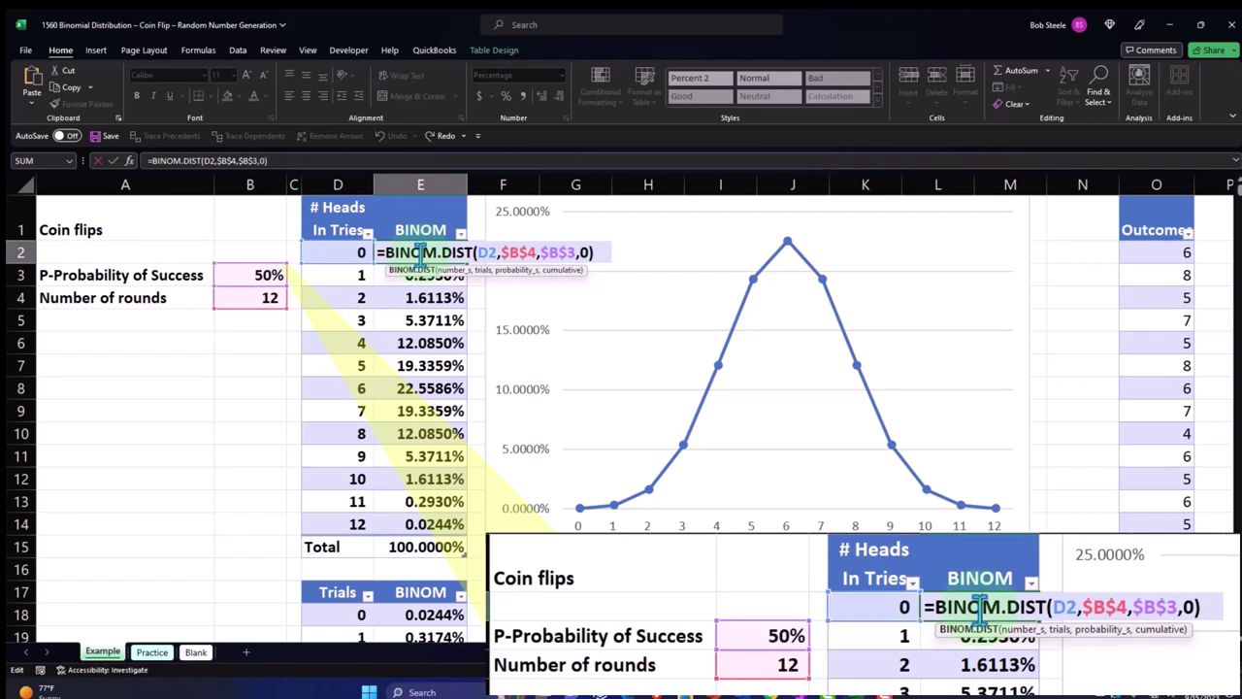
pyautogui.press('Return')
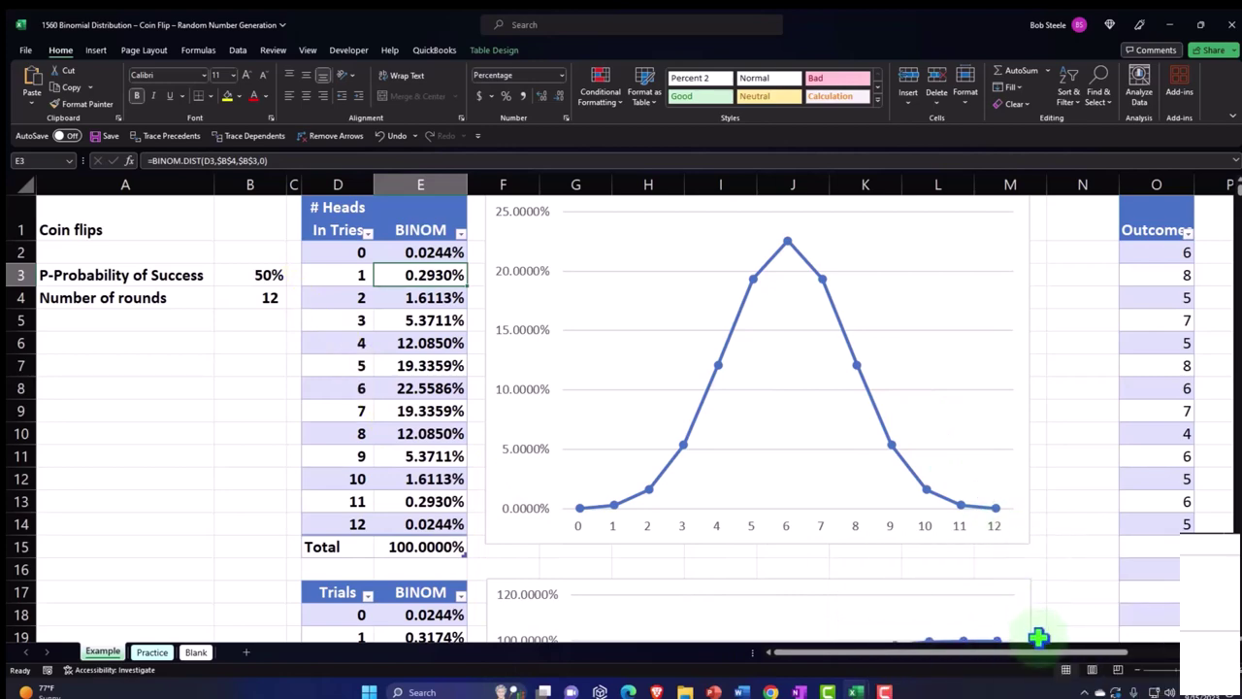
pyautogui.moveTo(1039, 666); pyautogui.dragTo(1150, 669)
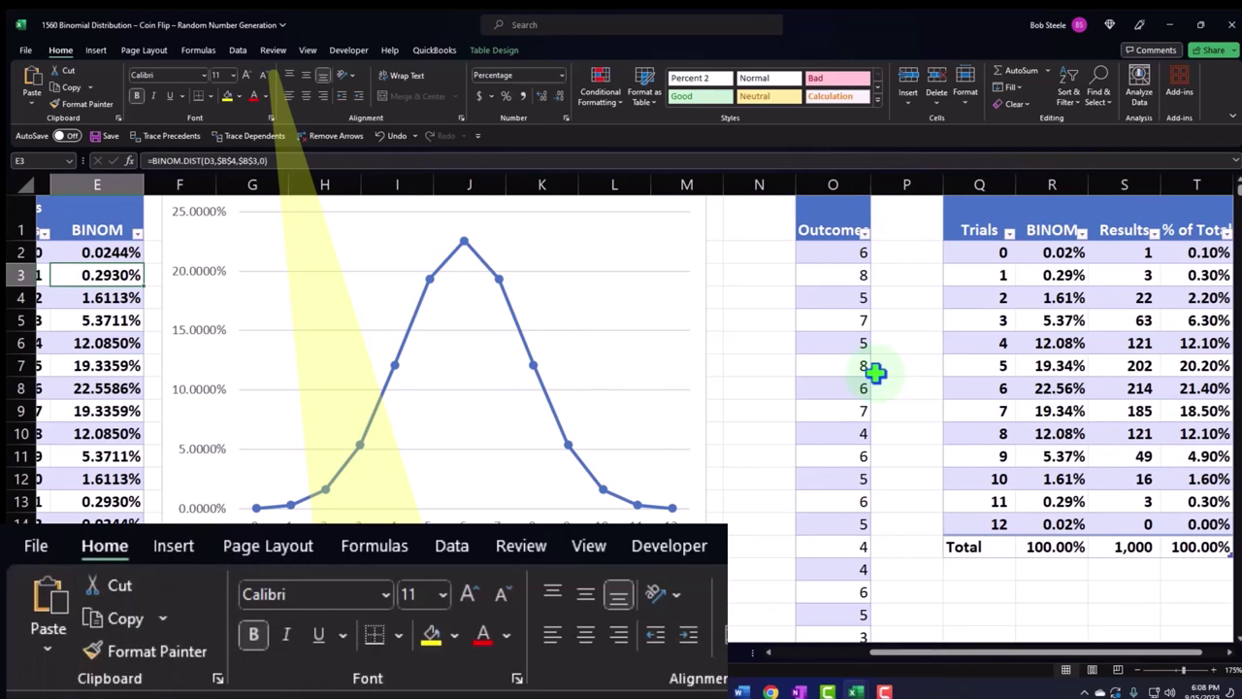
pyautogui.click(238, 50)
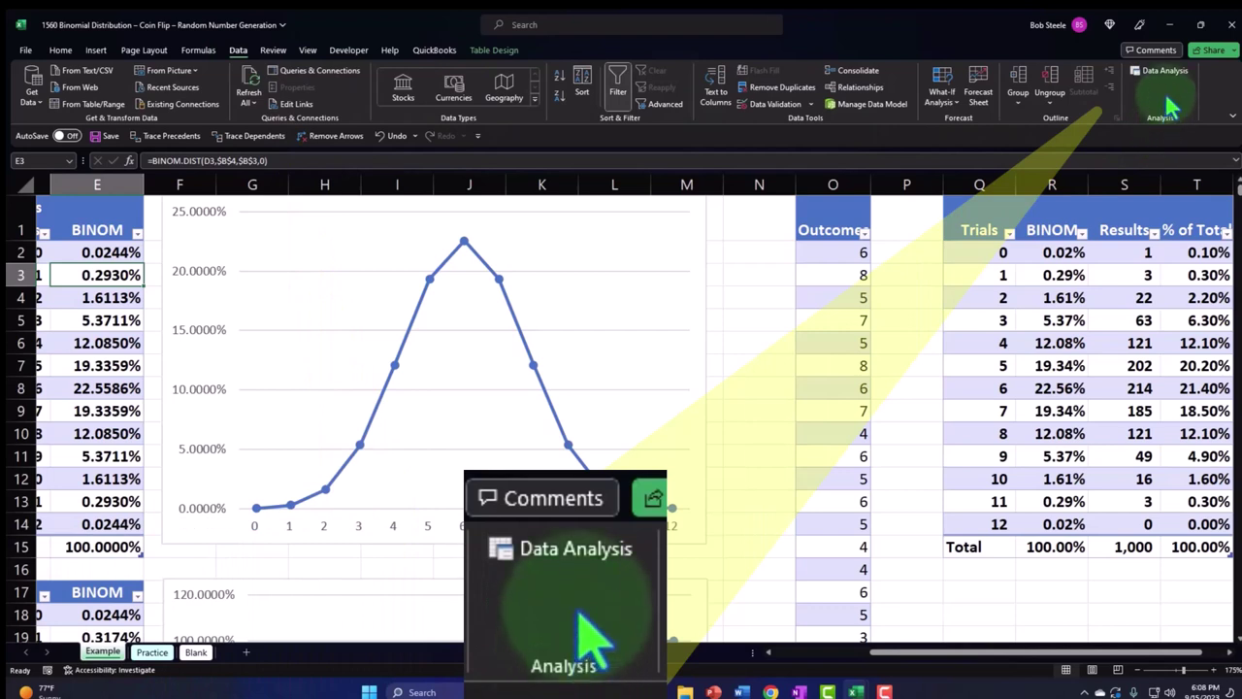
# Format all cells on the Blank sheet as Currency with no symbol, 0 decimal places, and negative numbers in red parentheses.
pyautogui.click(197, 652)
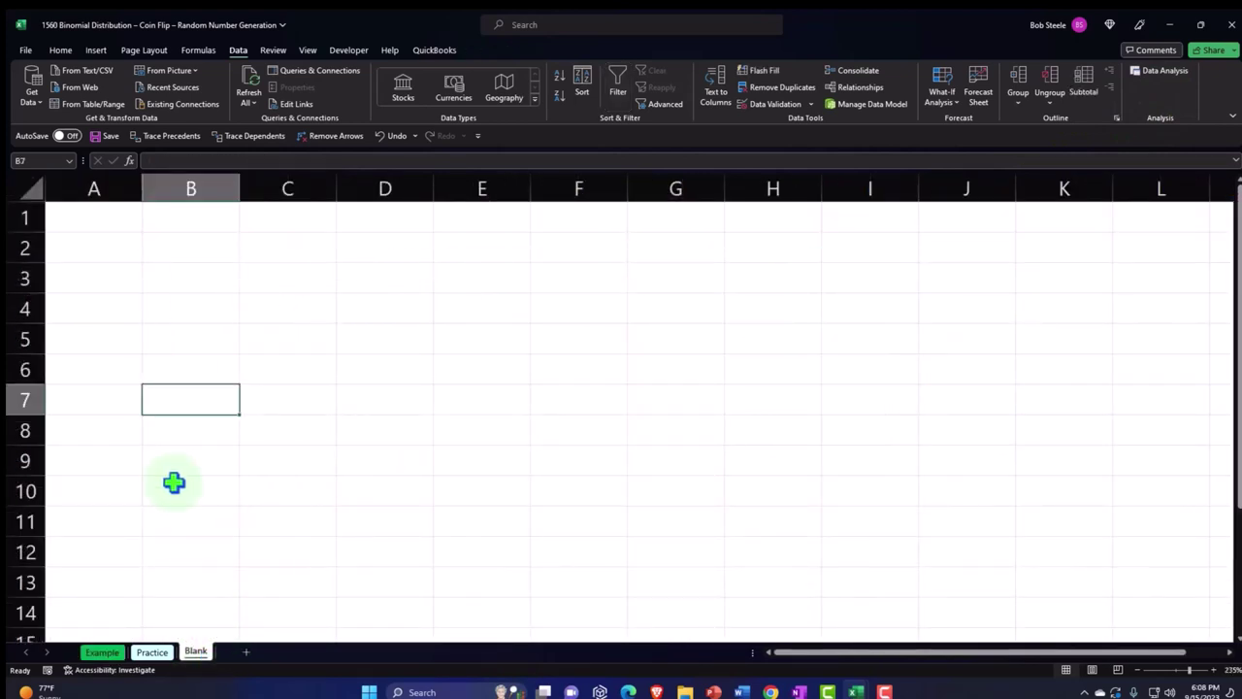
pyautogui.click(31, 187)
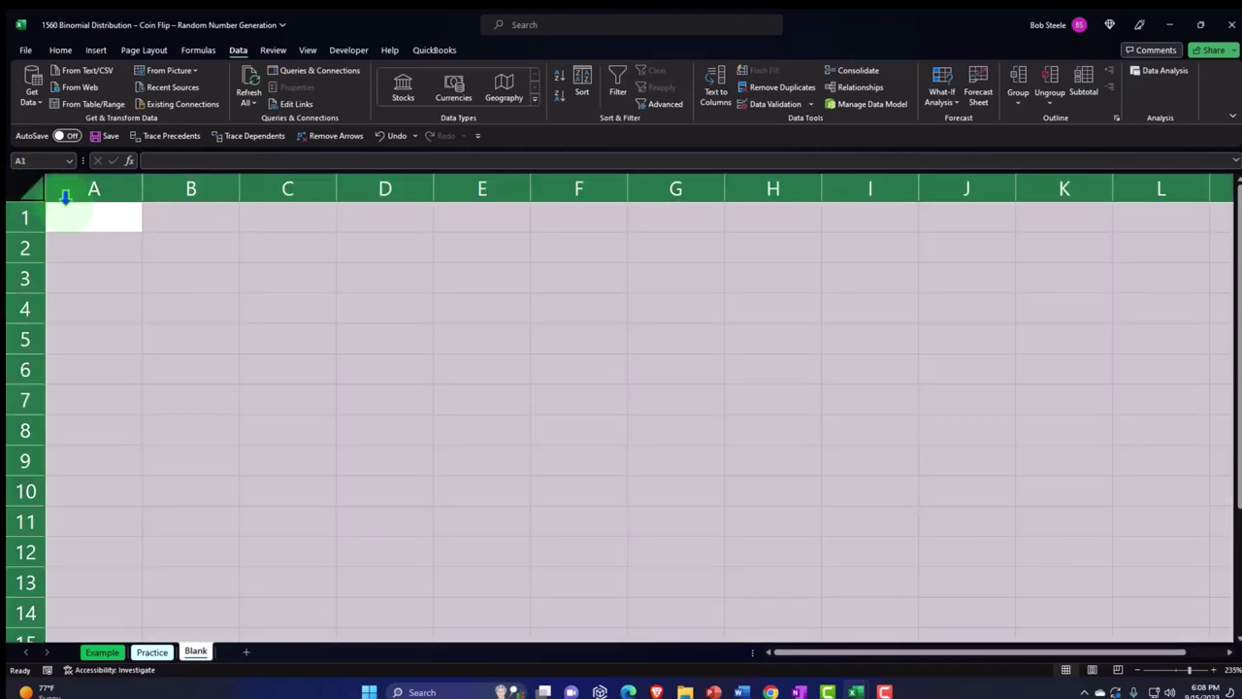
pyautogui.rightClick(221, 268)
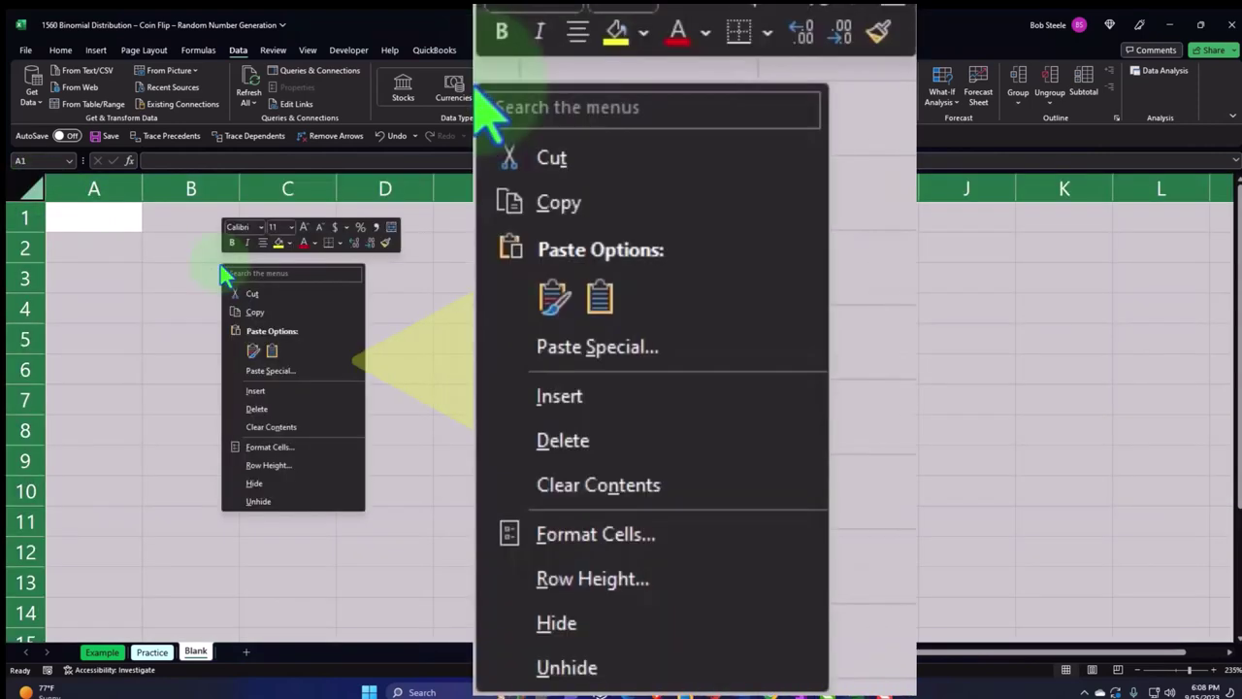
pyautogui.click(274, 447)
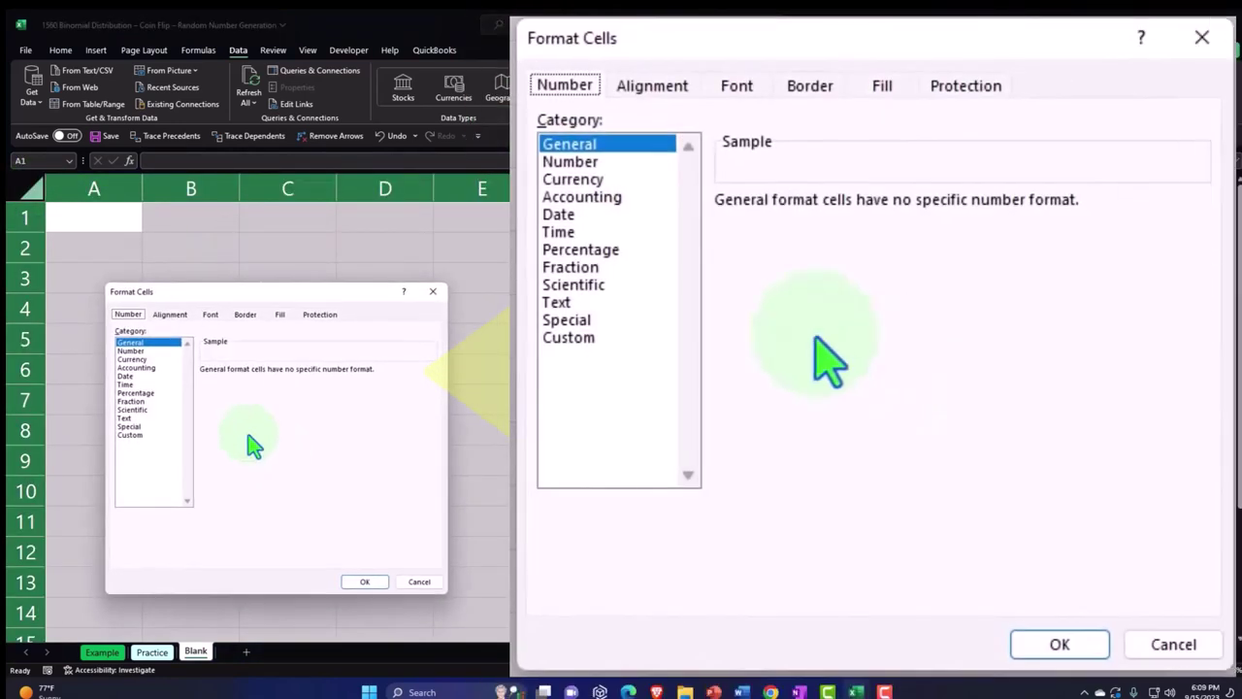
pyautogui.click(146, 371)
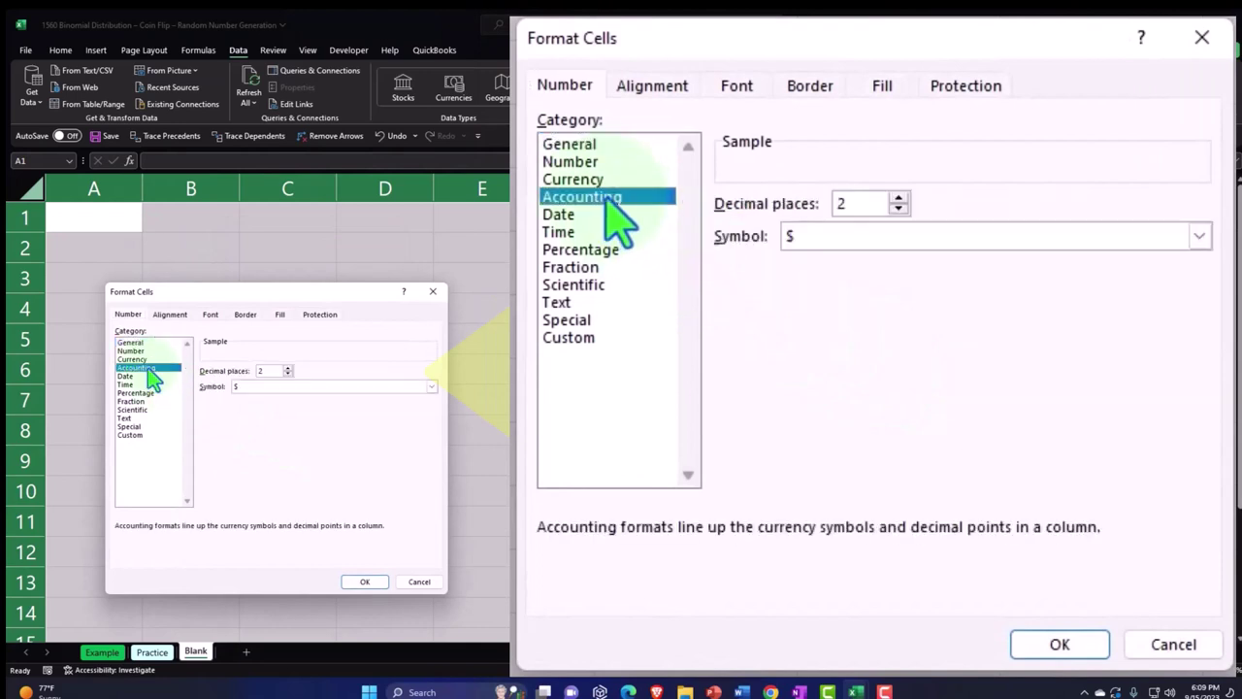
pyautogui.click(138, 359)
pyautogui.click(232, 437)
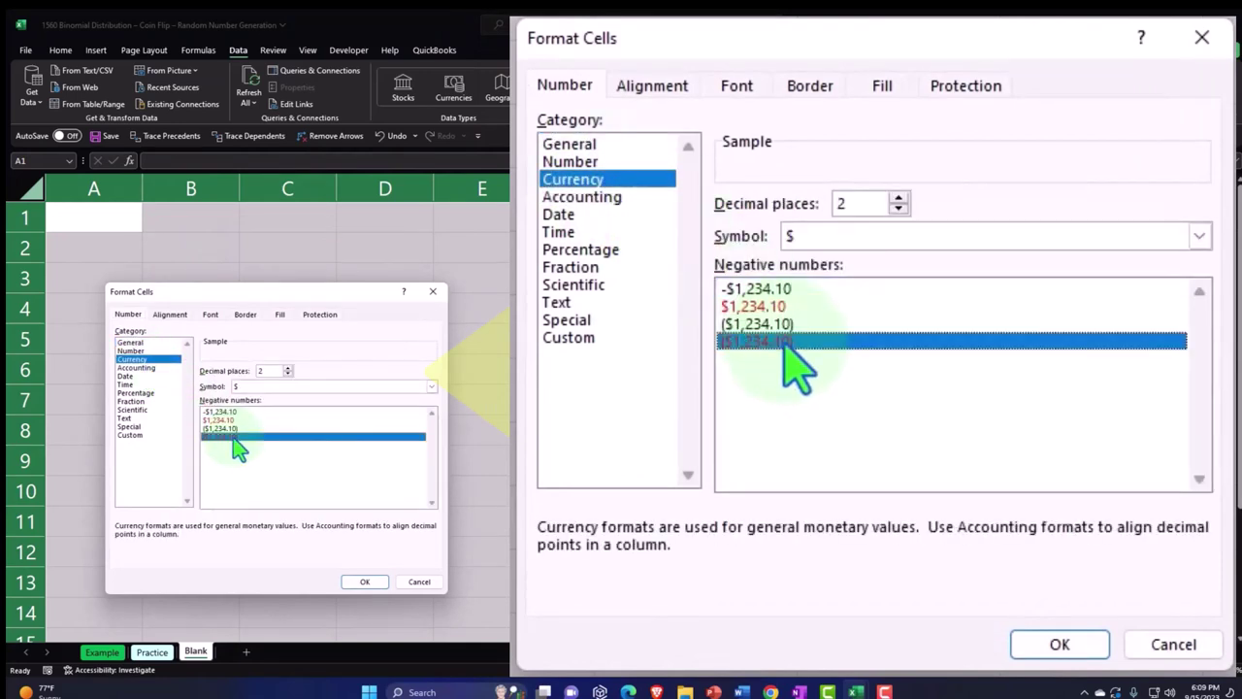
pyautogui.click(274, 388)
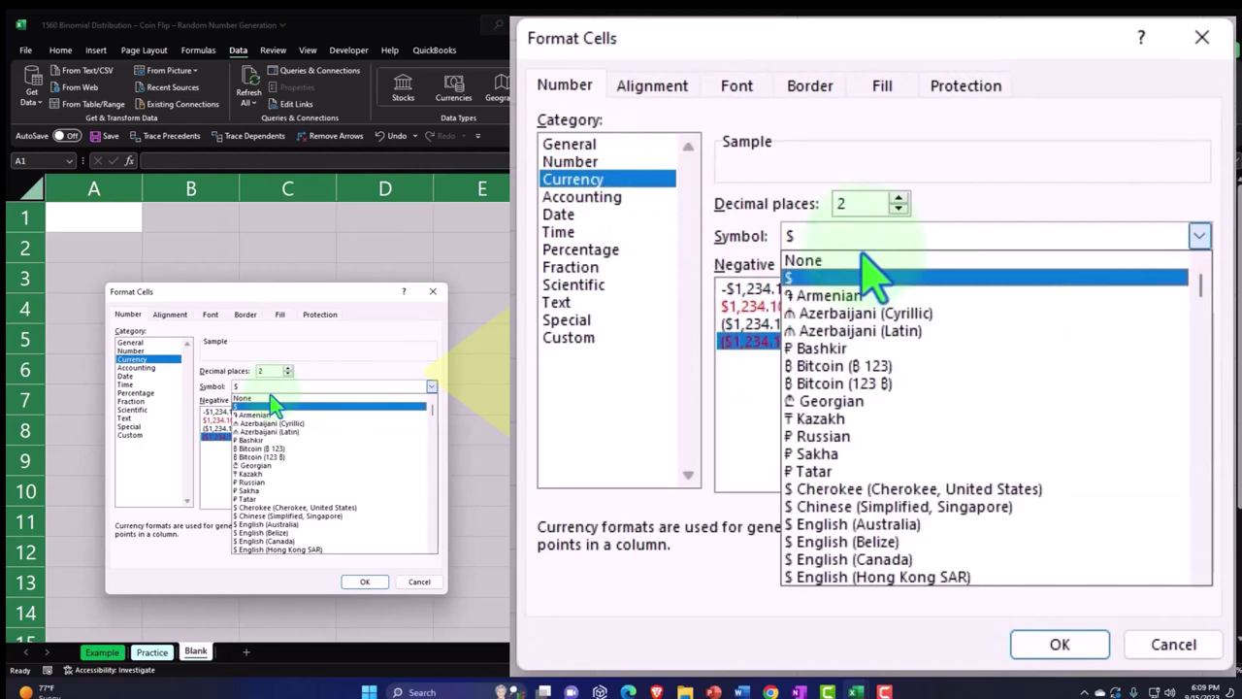
pyautogui.click(275, 399)
pyautogui.click(287, 374)
pyautogui.click(287, 373)
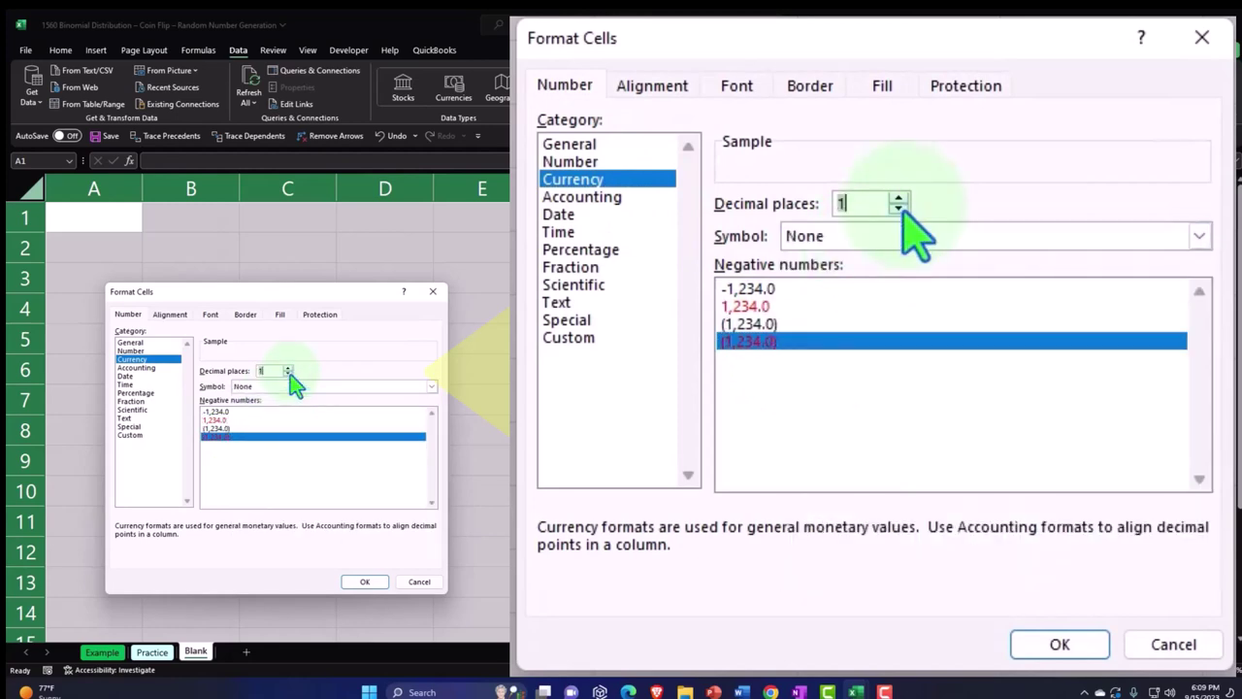
pyautogui.click(365, 581)
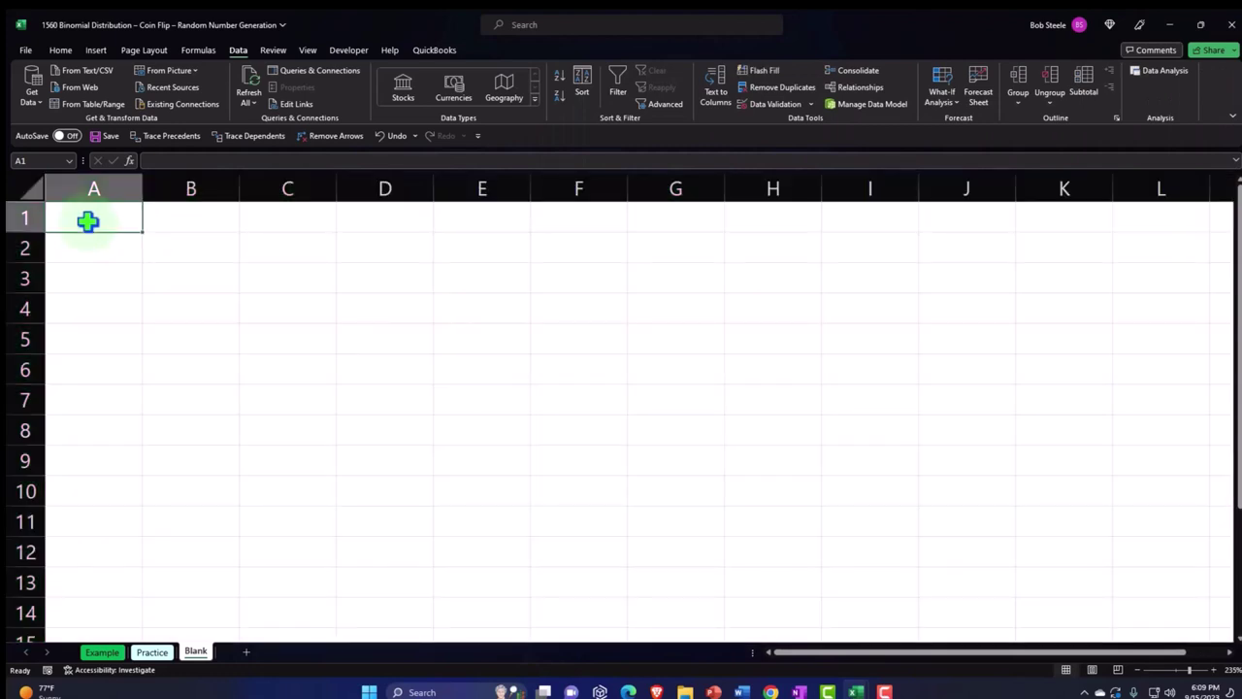
# Enter the title "Coin Flips" in cell A1 of the Blank sheet.
pyautogui.write('Coin F')
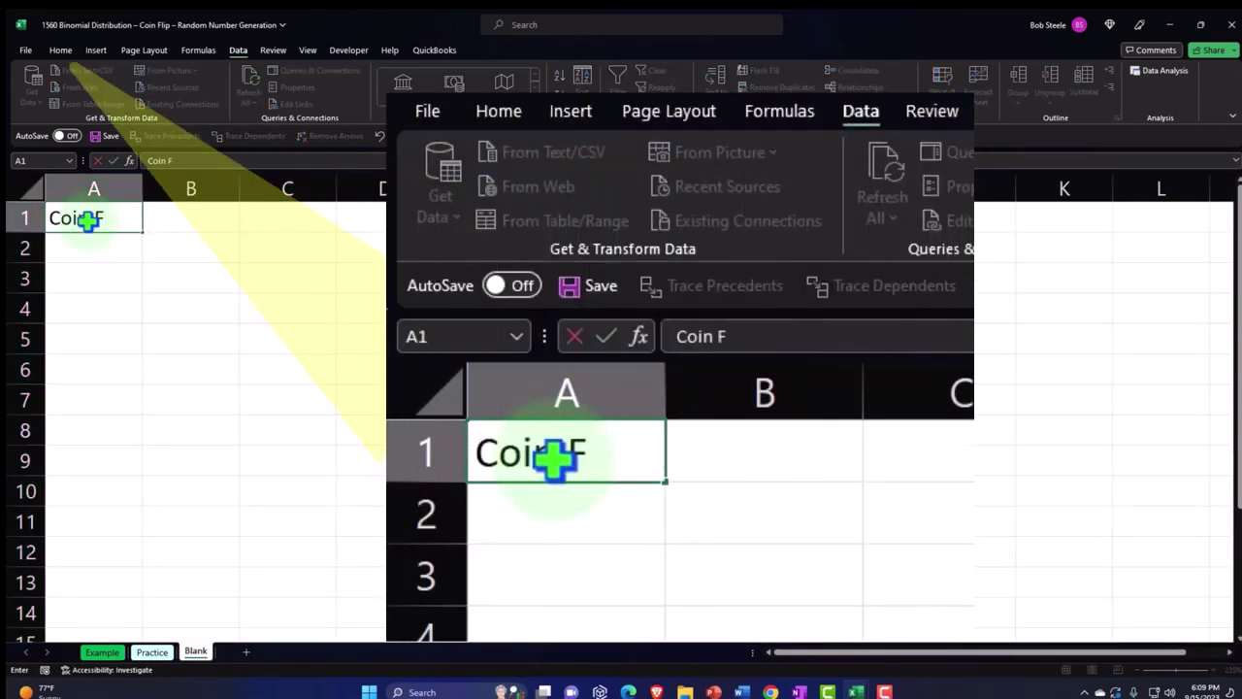
pyautogui.write('lips')
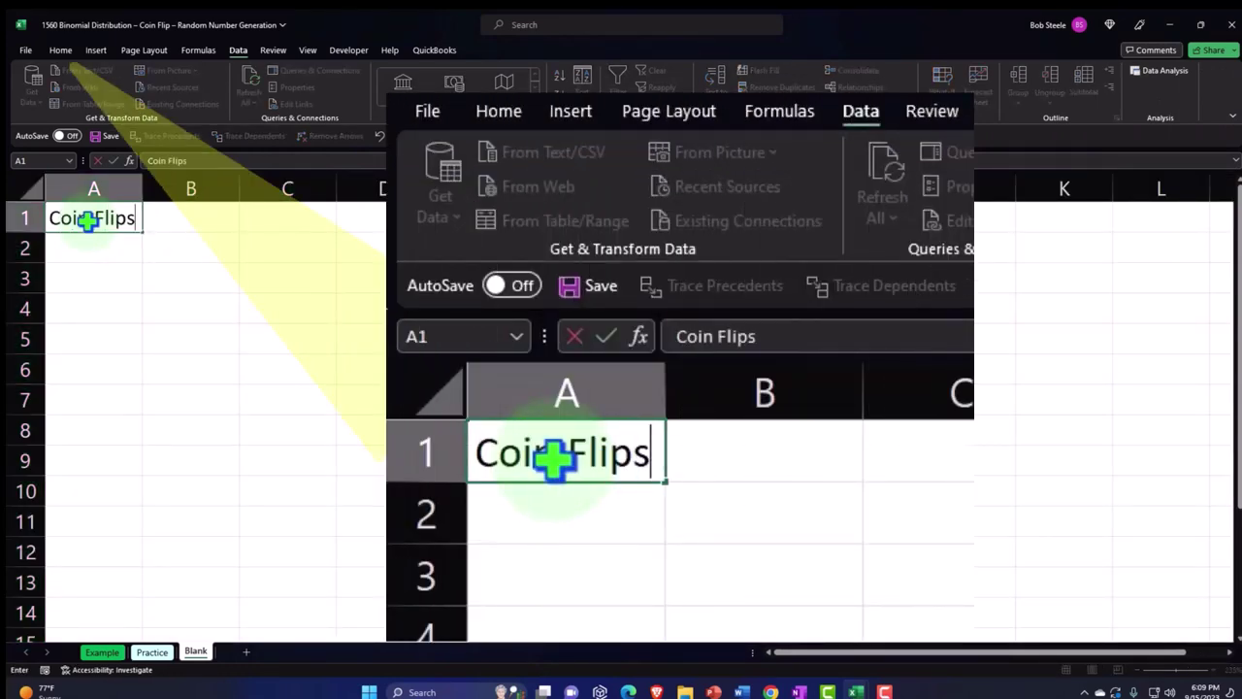
pyautogui.press('Return')
pyautogui.press('Return')
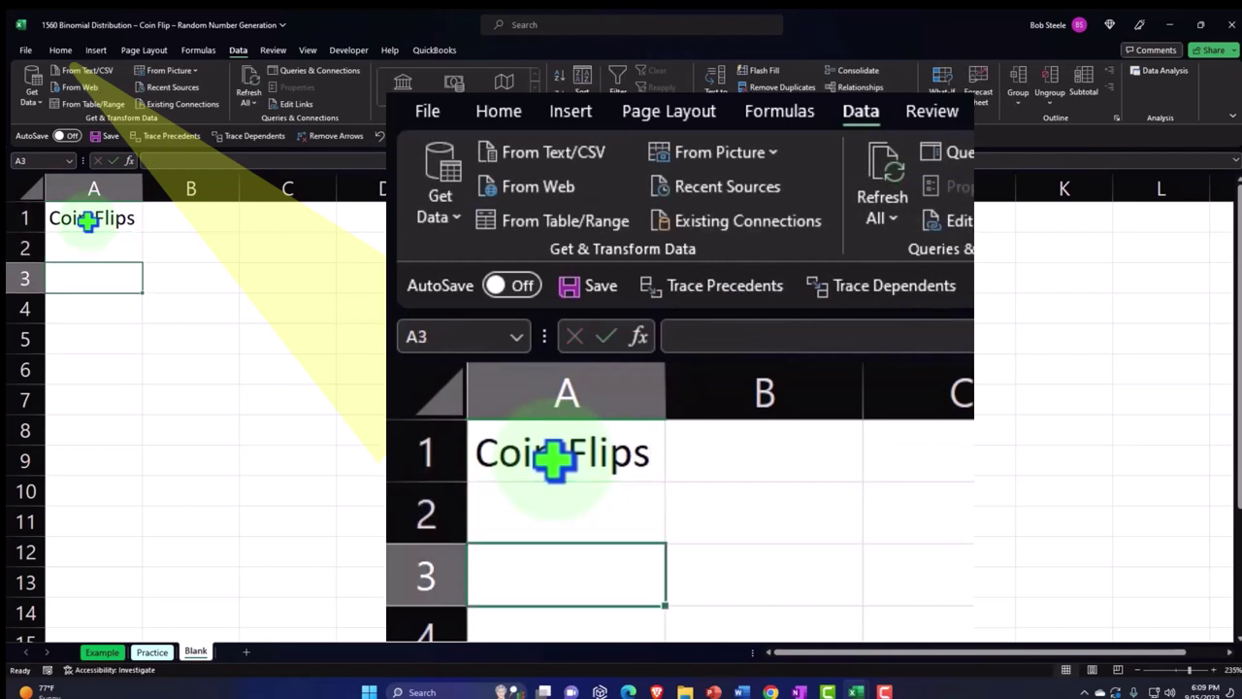
# Make the whole Blank sheet bold.
pyautogui.click(26, 188)
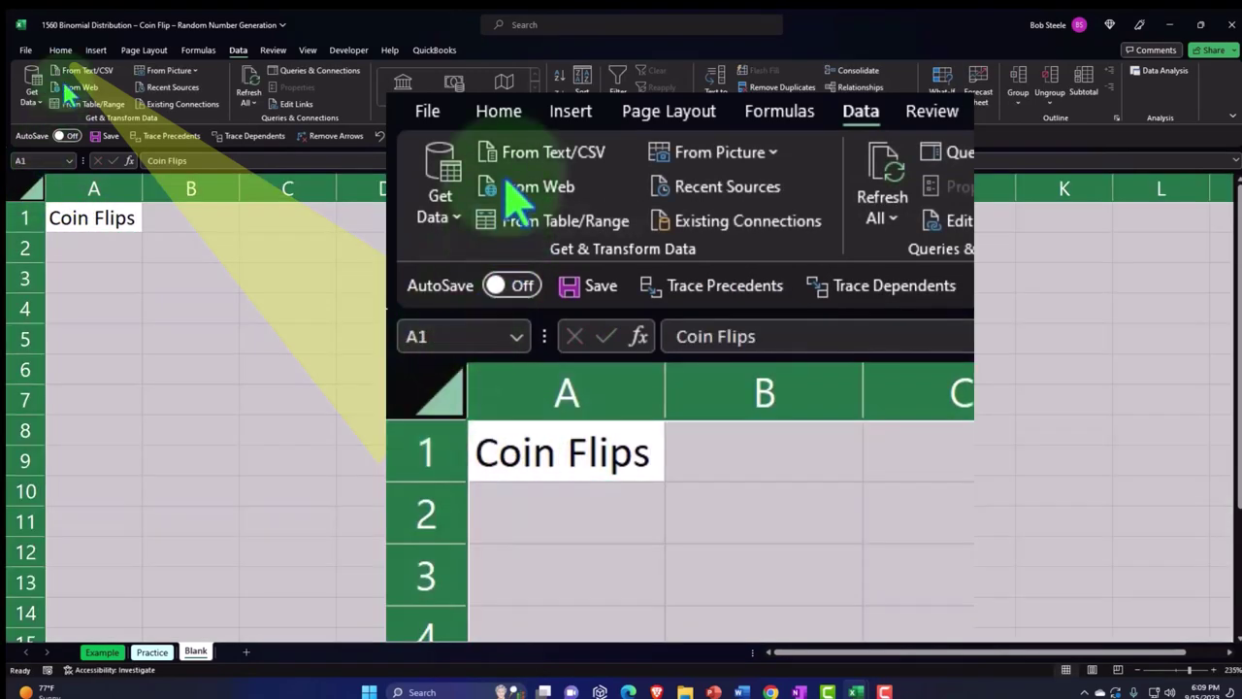
pyautogui.click(60, 49)
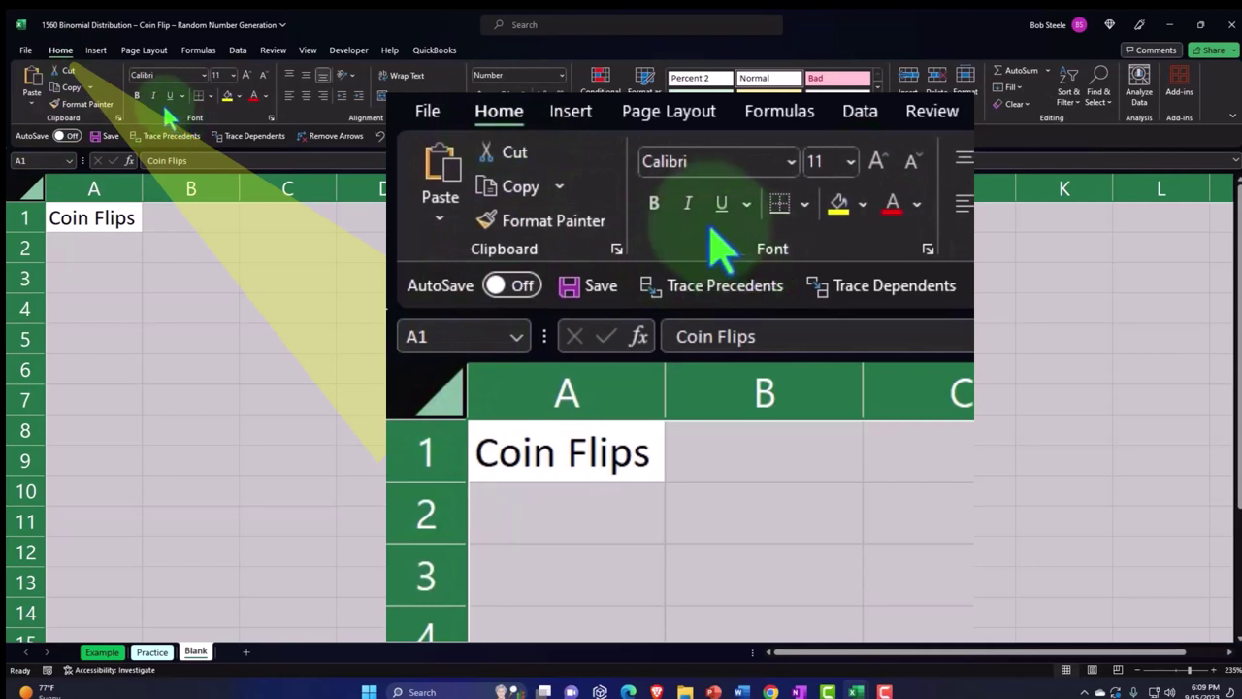
pyautogui.click(137, 96)
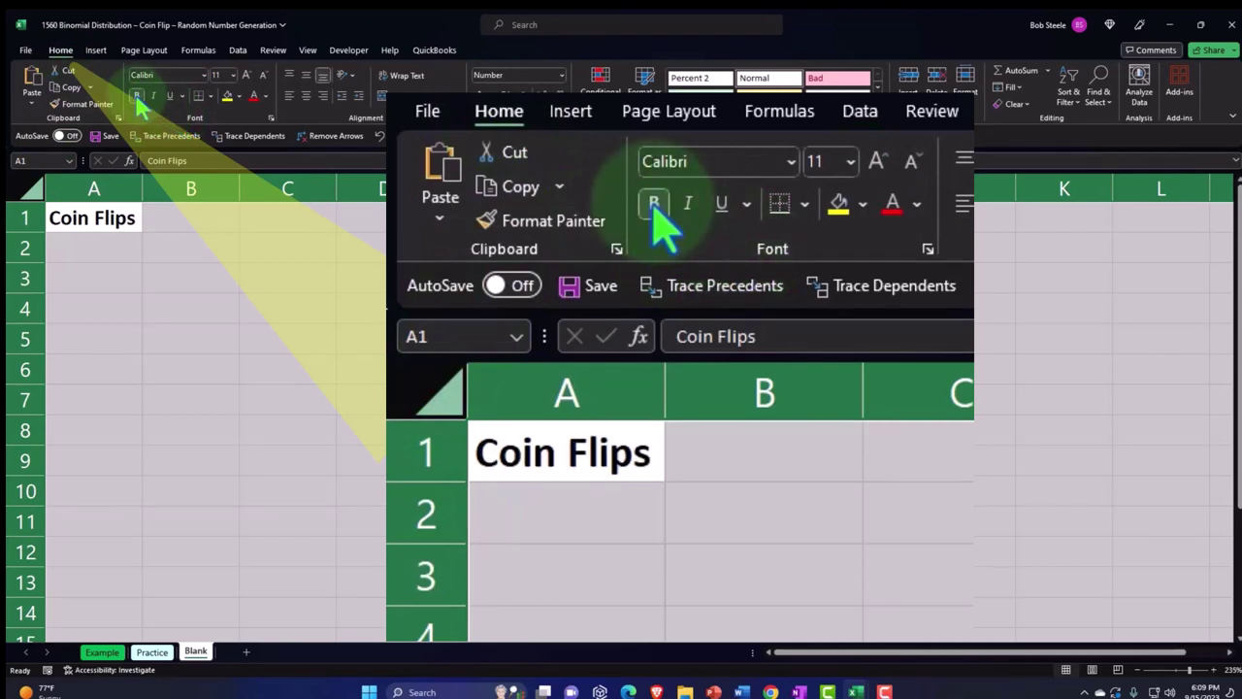
# Enter the label "P-Probability of Success" in cell A3 and widen column A to fit it.
pyautogui.click(100, 282)
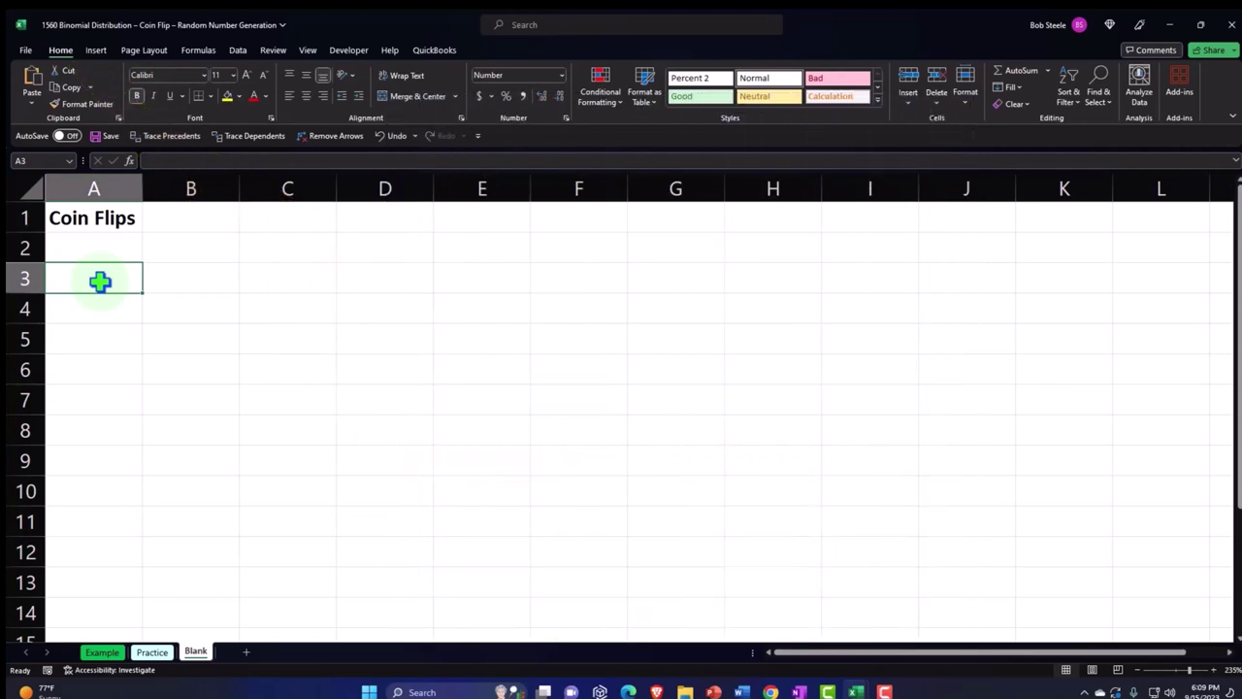
pyautogui.write('P')
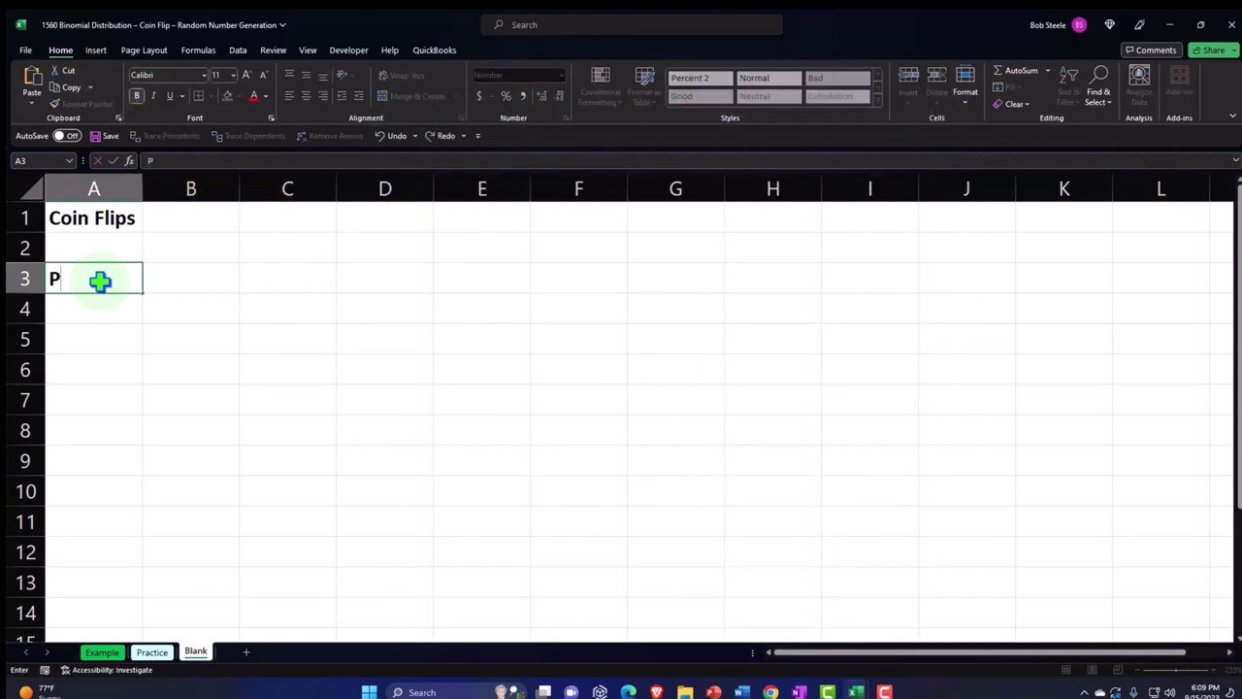
pyautogui.write('-')
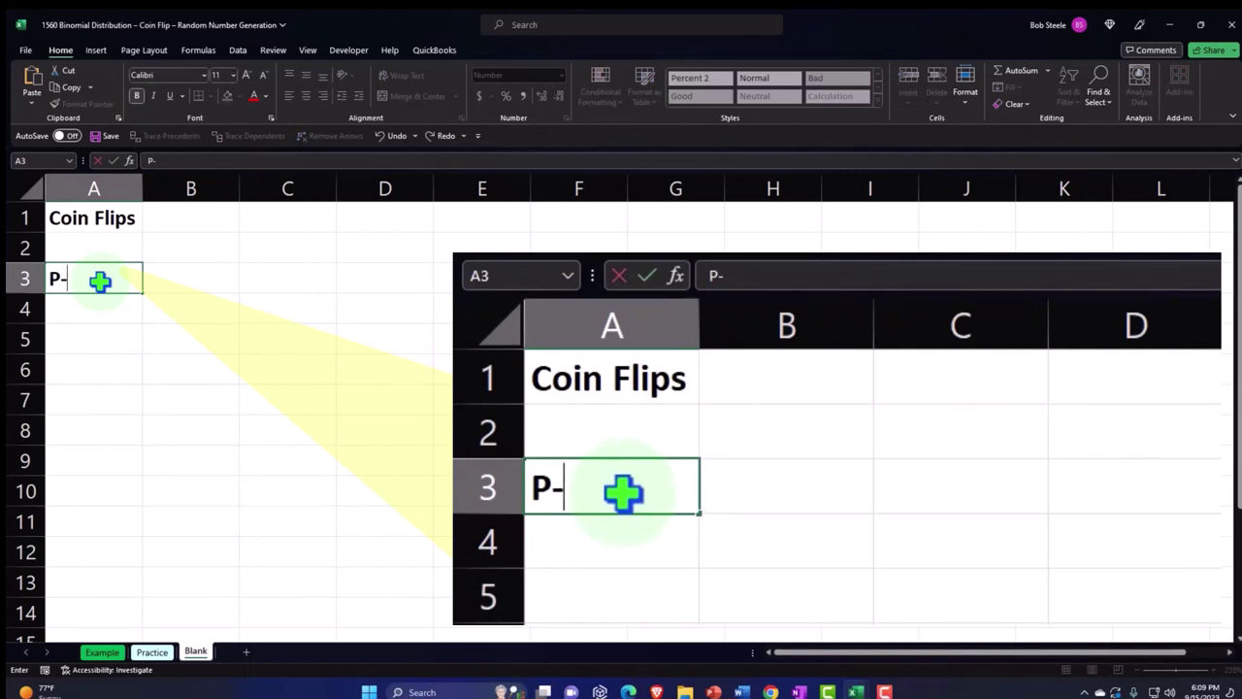
pyautogui.write('Pro')
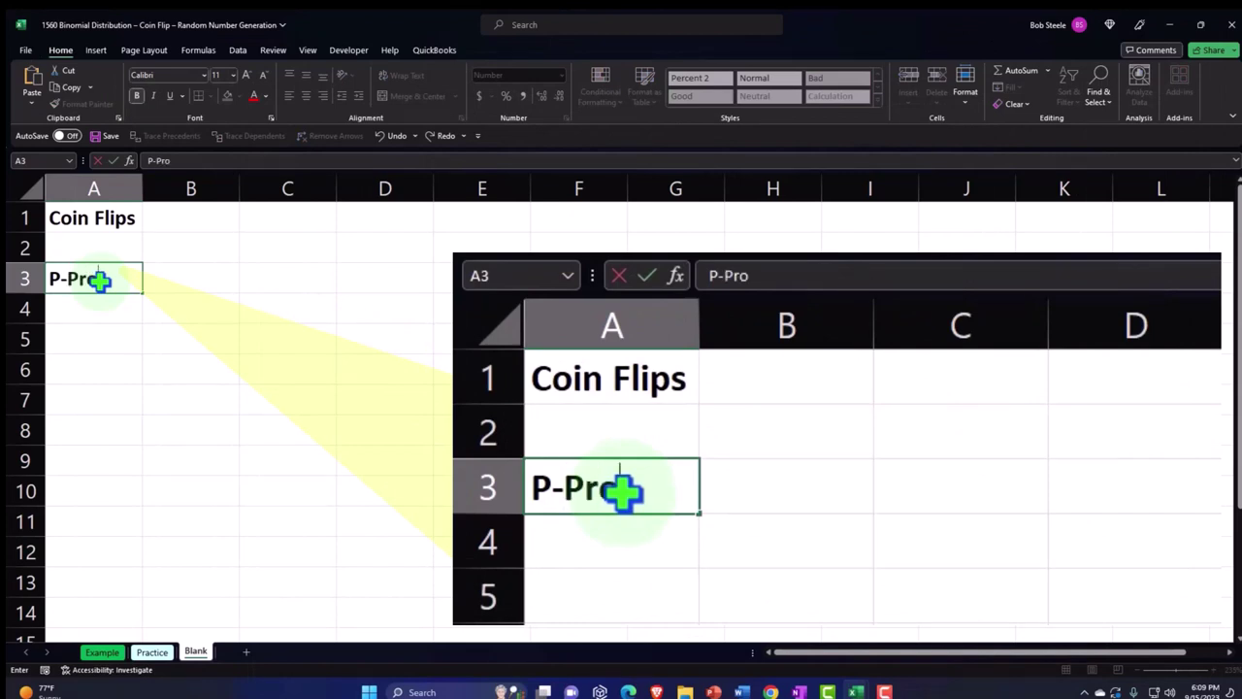
pyautogui.write('babilit')
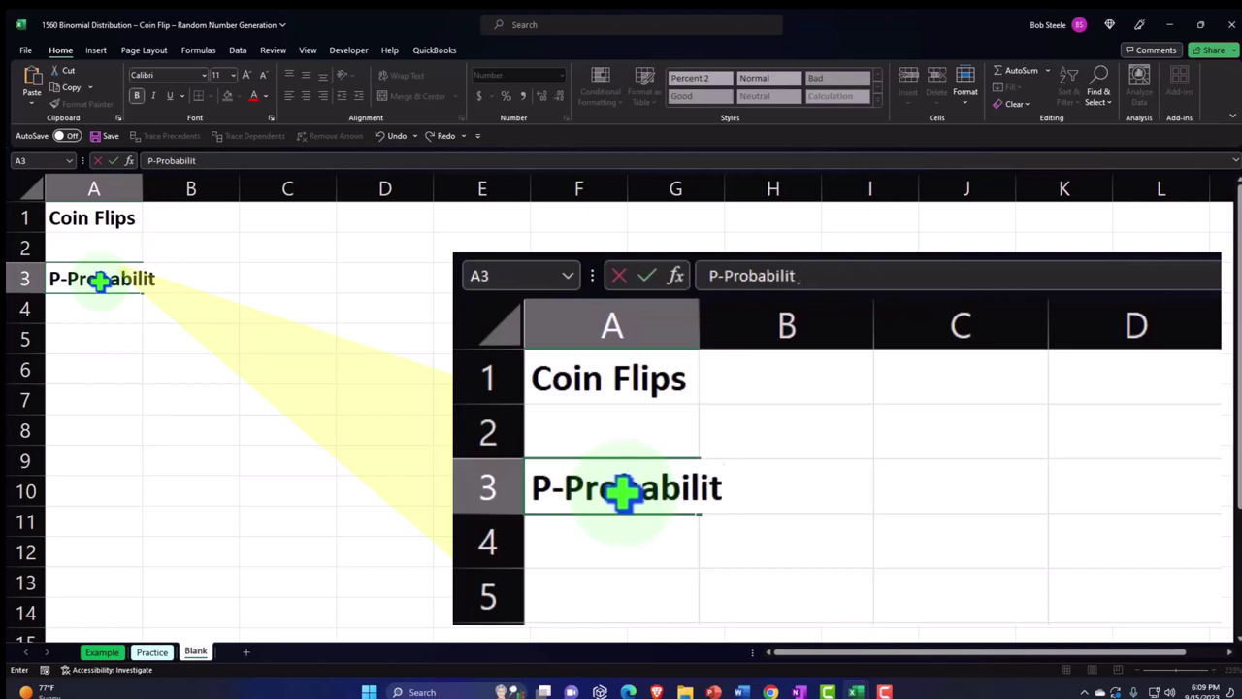
pyautogui.write('y of Suc')
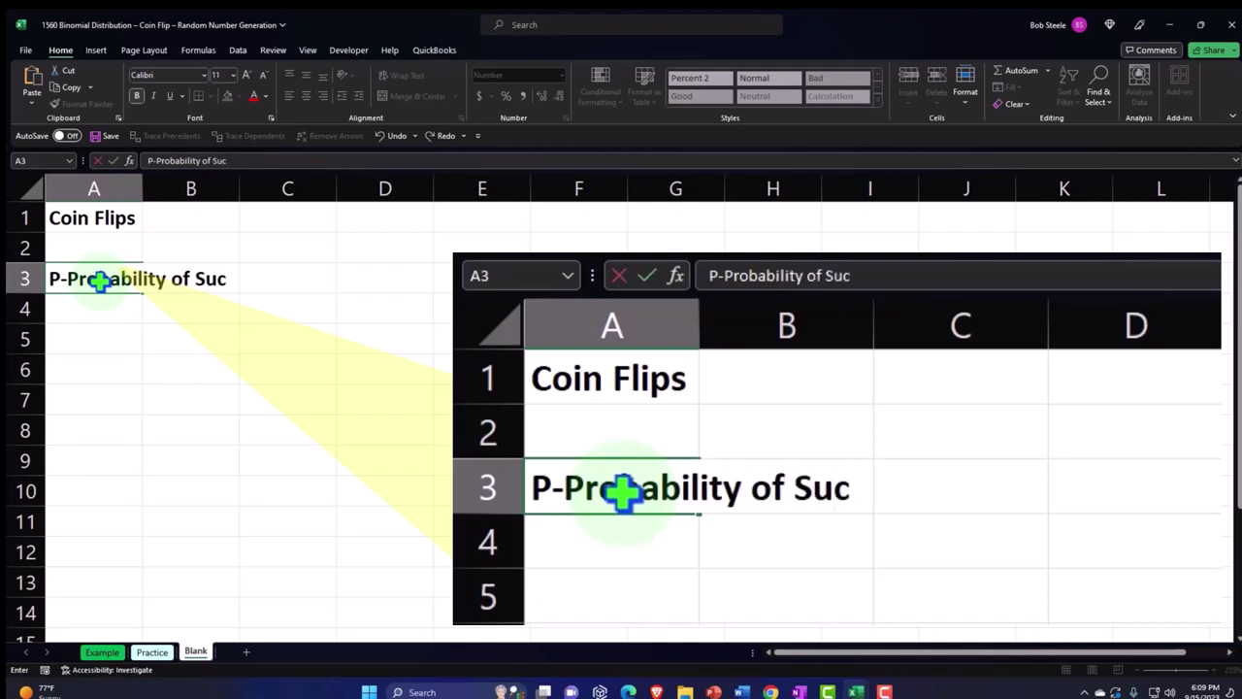
pyautogui.write('cess')
pyautogui.press('Tab')
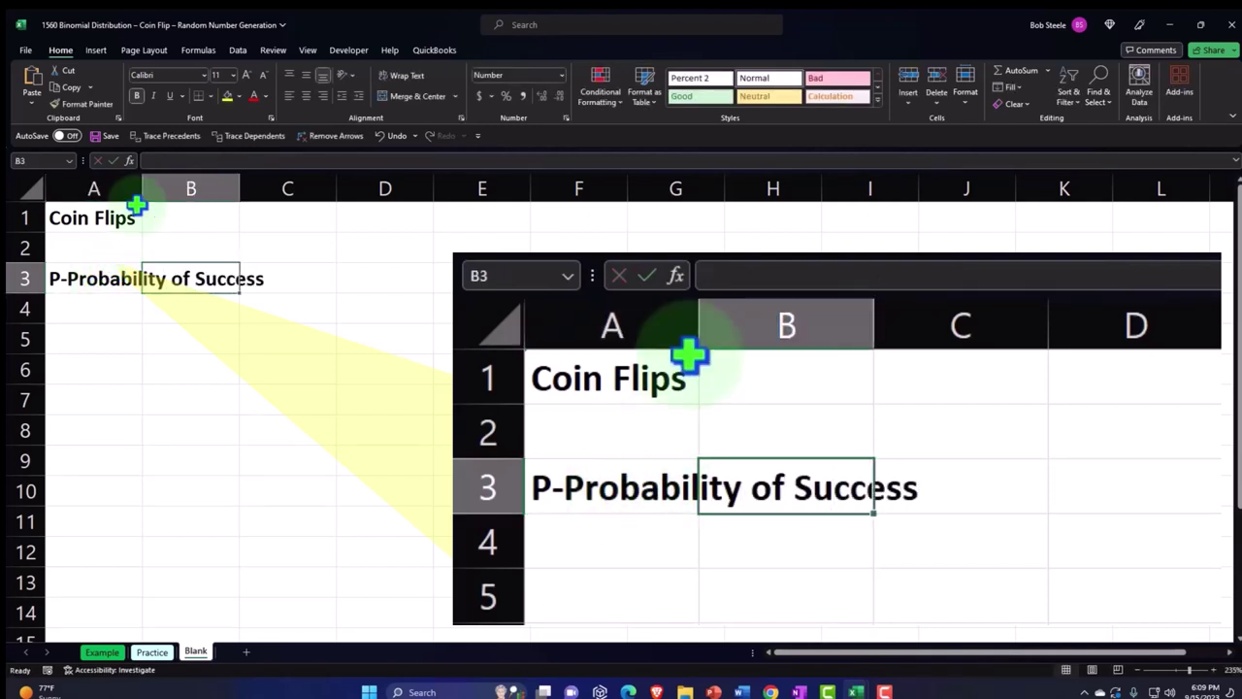
pyautogui.moveTo(141, 187); pyautogui.dragTo(274, 190)
# Enter .5 in cell B3 as the probability of success and format it as a percentage.
pyautogui.write('.5')
pyautogui.press('Return')
pyautogui.press('Up')
pyautogui.press('Right')
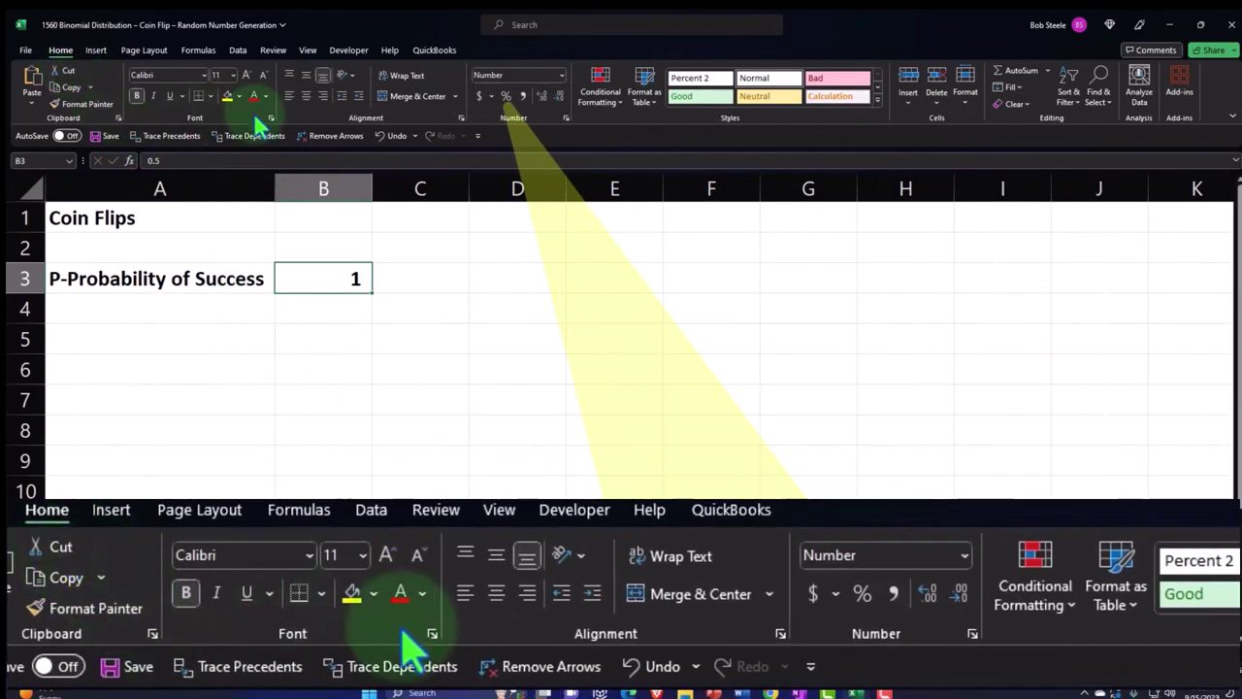
pyautogui.click(506, 97)
# Enter the label "Number of rounds" in cell A4 and the value 12 in B4.
pyautogui.press('Down')
pyautogui.press('Left')
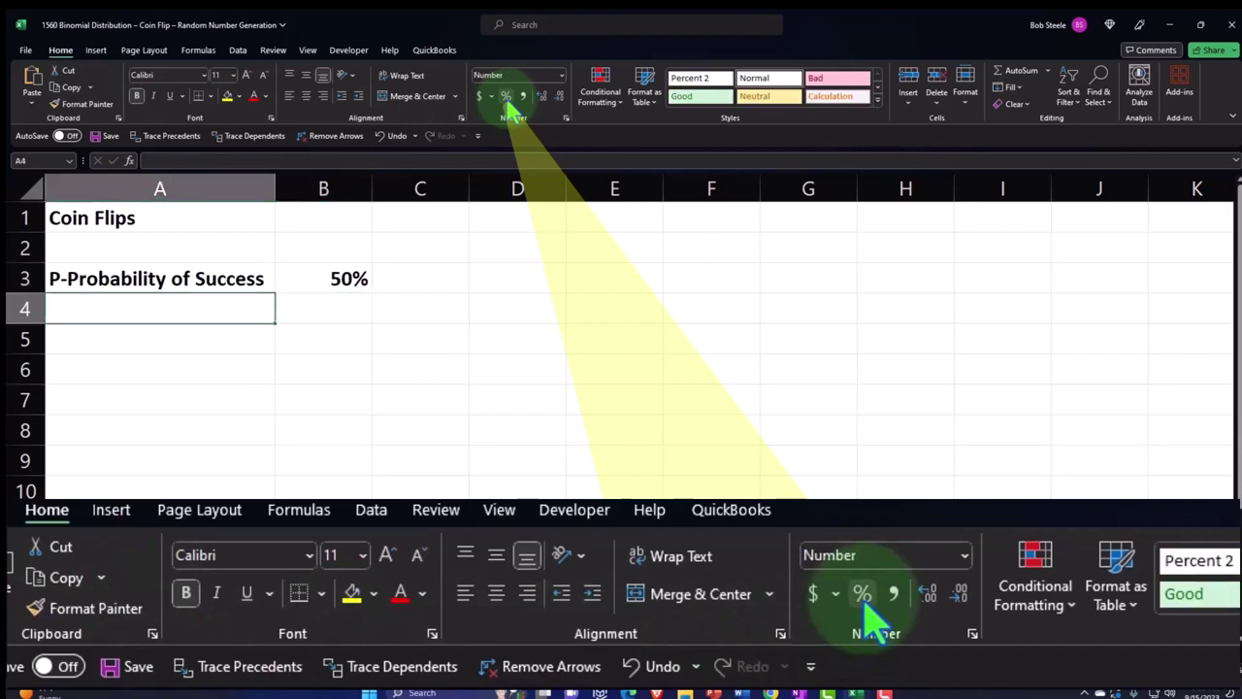
pyautogui.write('N')
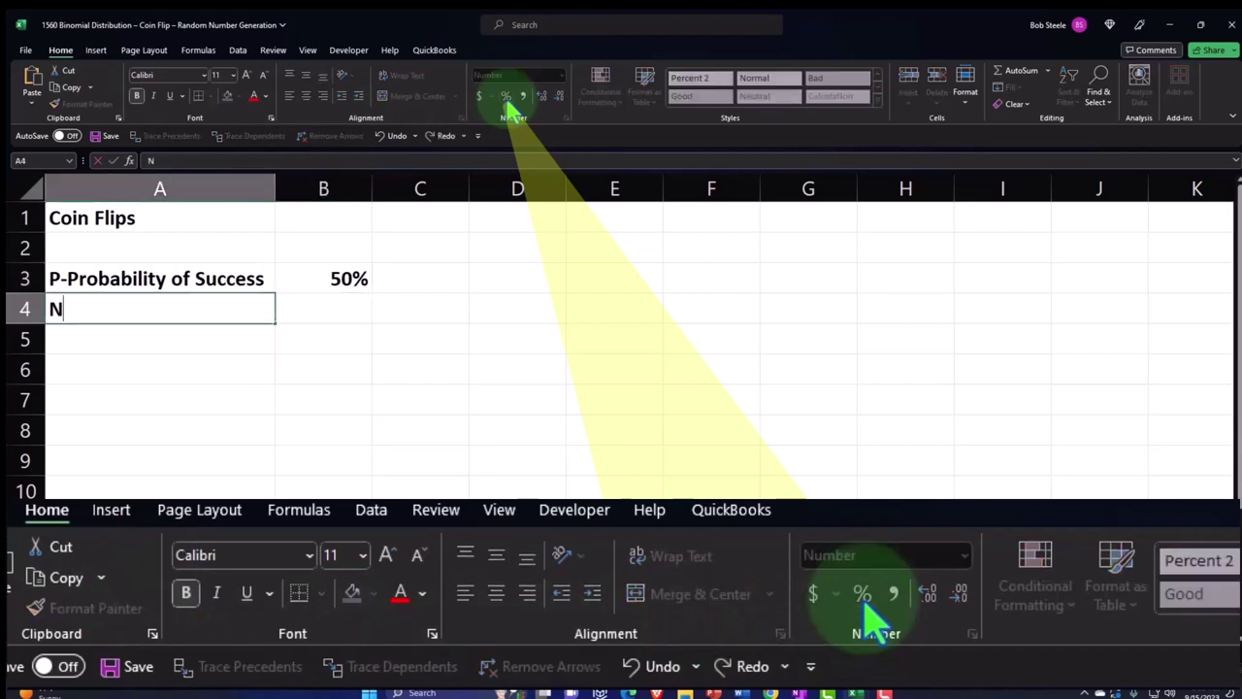
pyautogui.write('umber of roun')
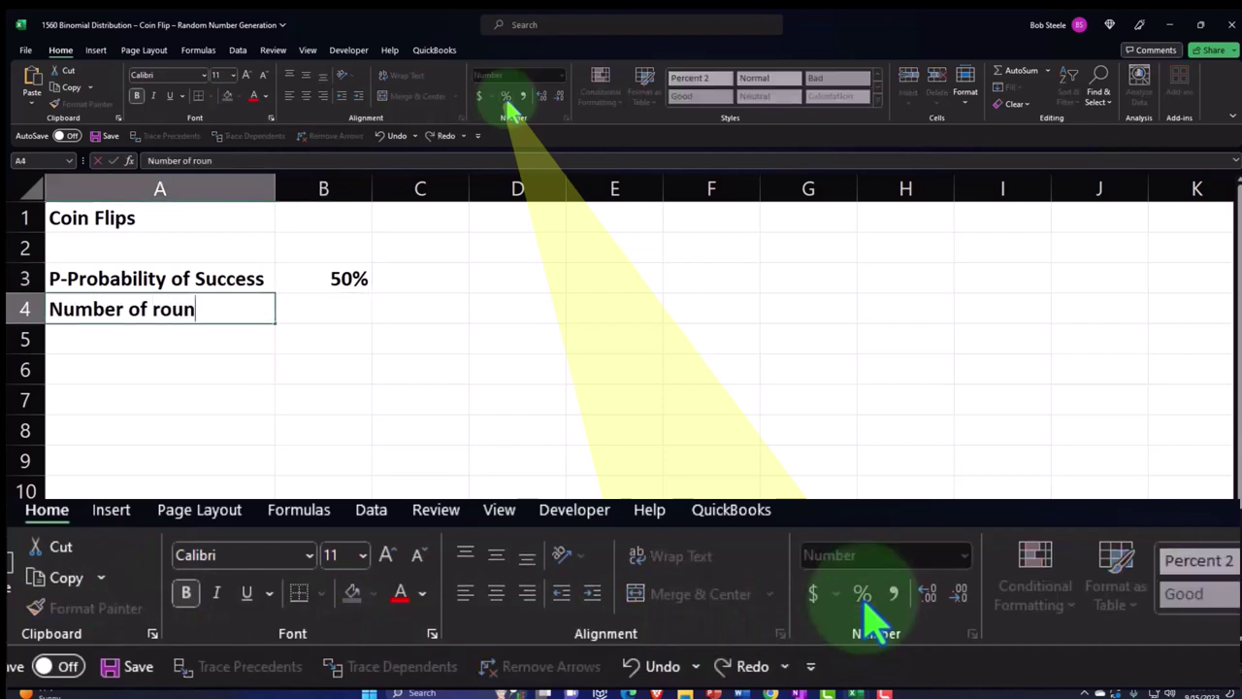
pyautogui.write('ds')
pyautogui.press('Tab')
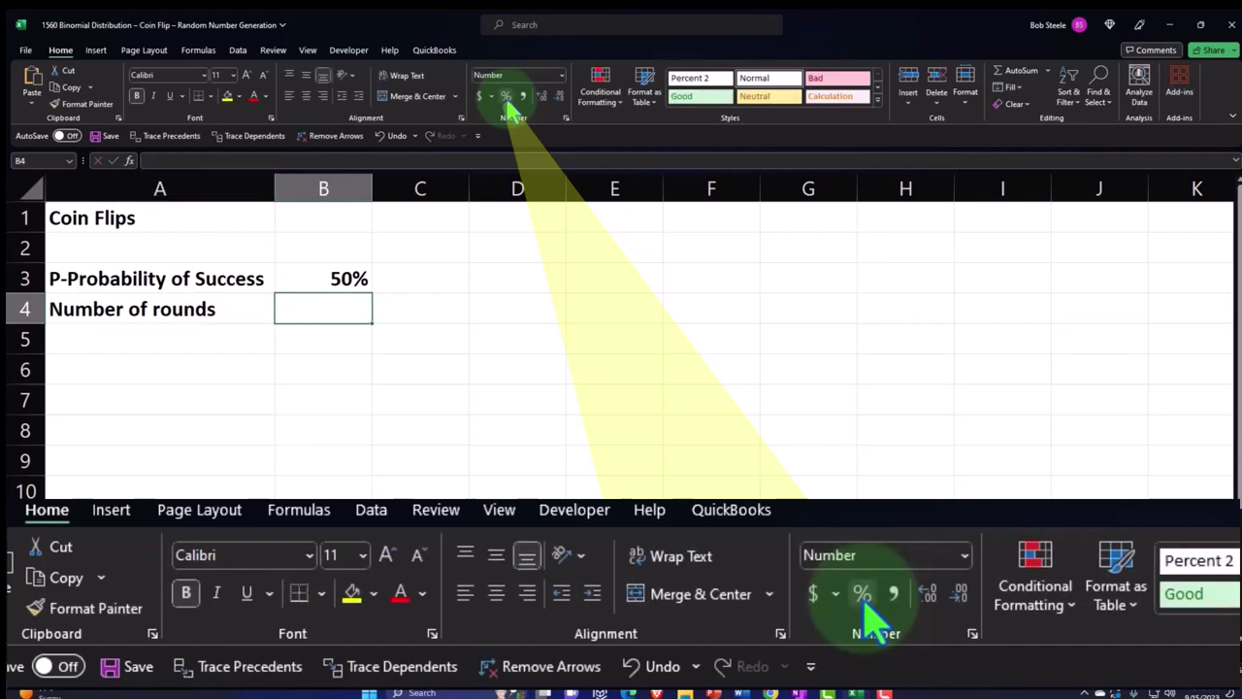
pyautogui.write('12')
pyautogui.press('Return')
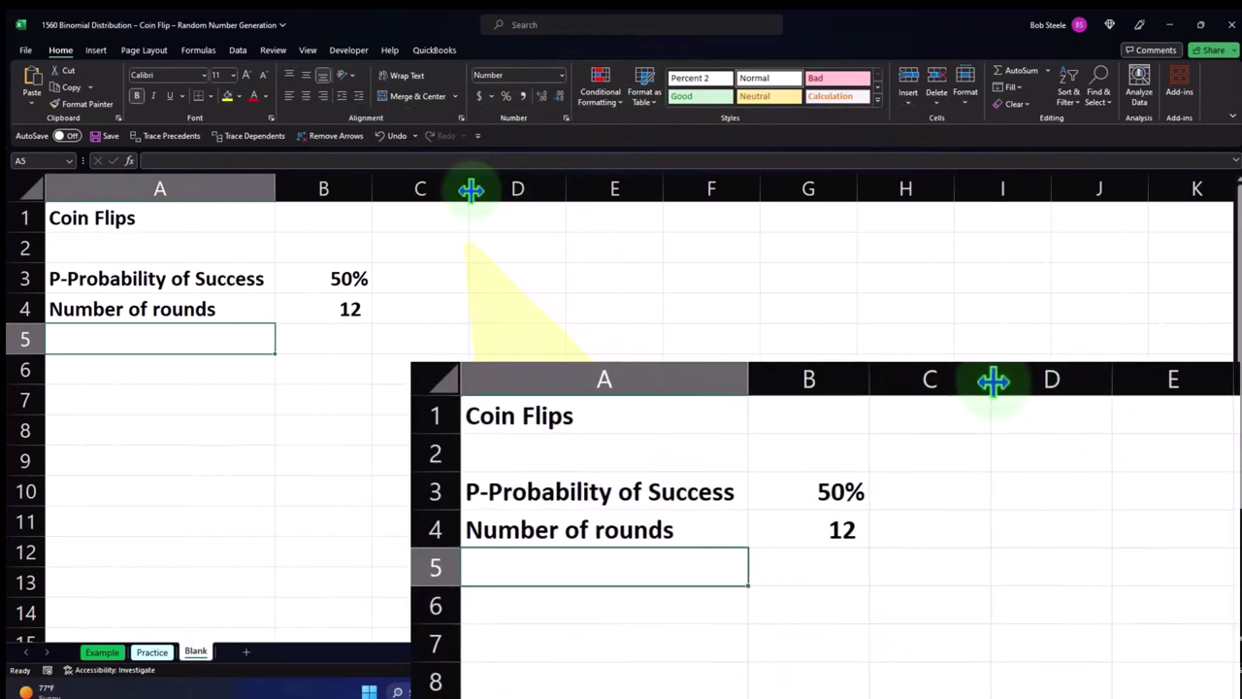
# Narrow column C to a thin spacer and enter the headers x and P(x) in cells D1 and E1.
pyautogui.moveTo(472, 188); pyautogui.dragTo(393, 196)
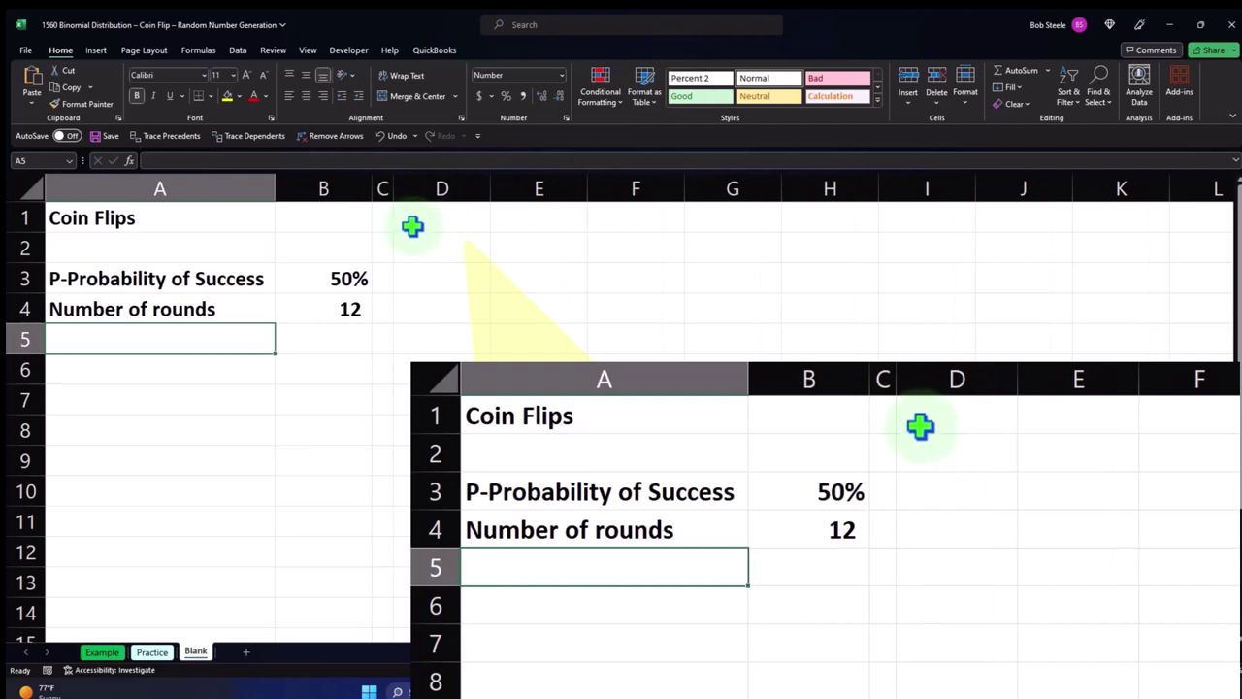
pyautogui.click(455, 218)
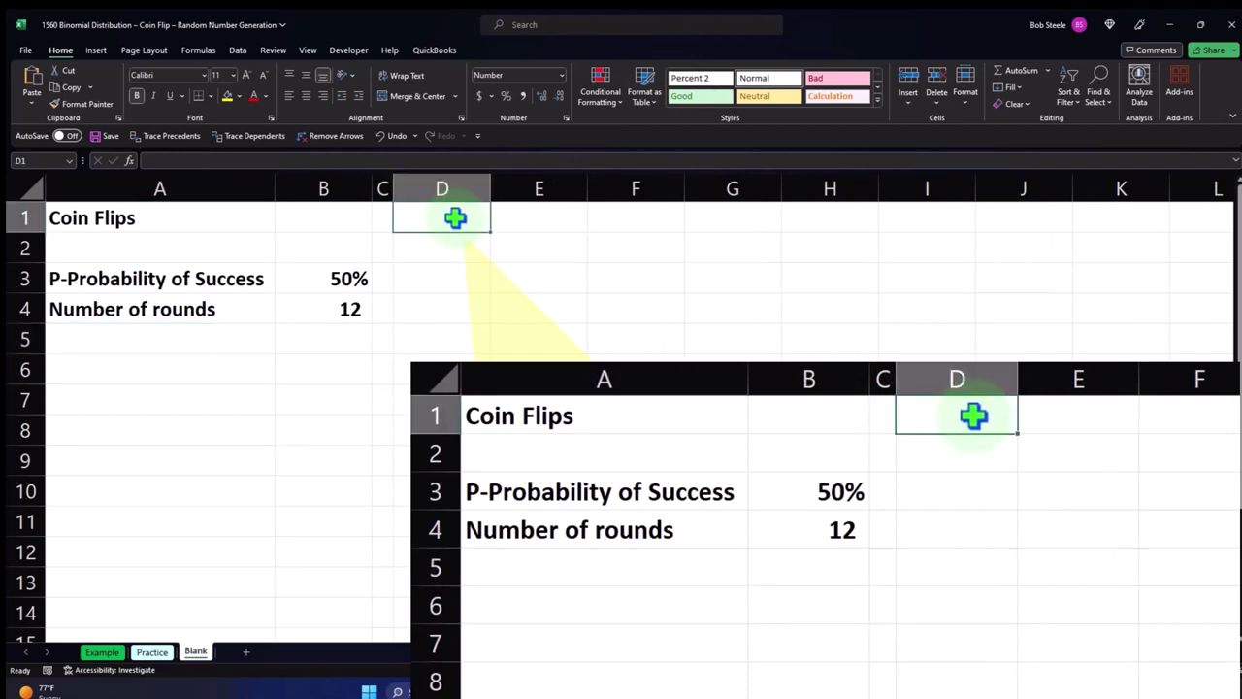
pyautogui.write('x')
pyautogui.press('Tab')
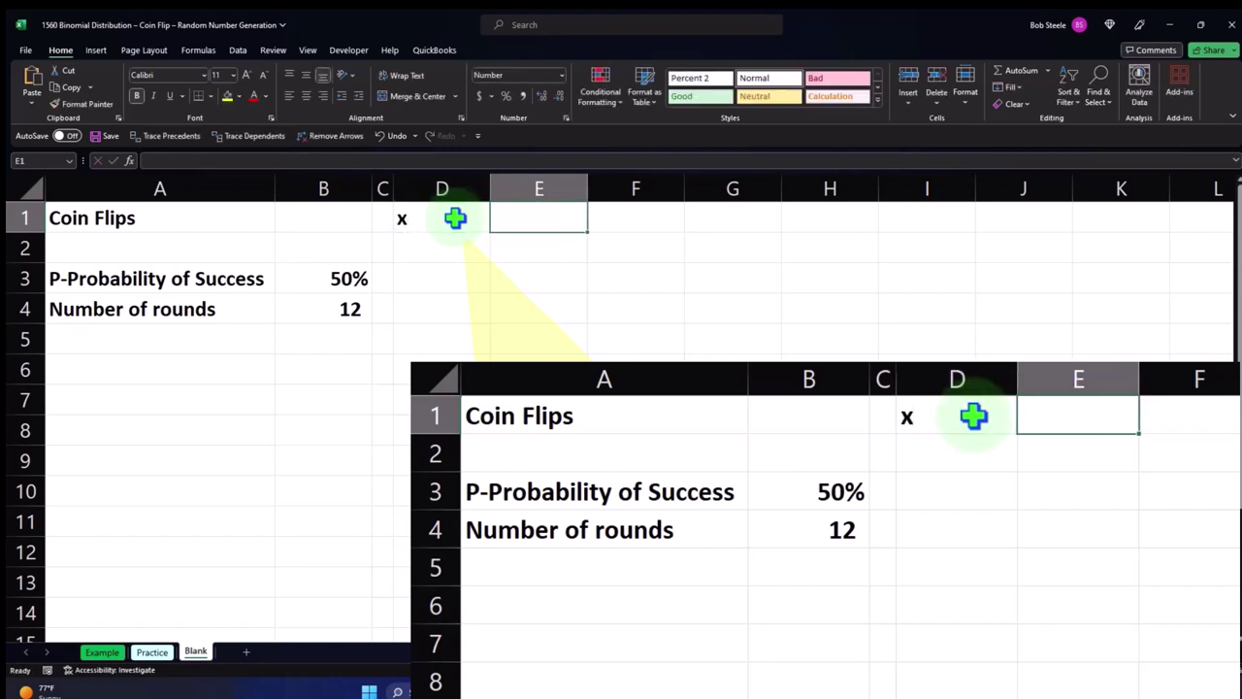
pyautogui.write('P(x)')
pyautogui.press('Return')
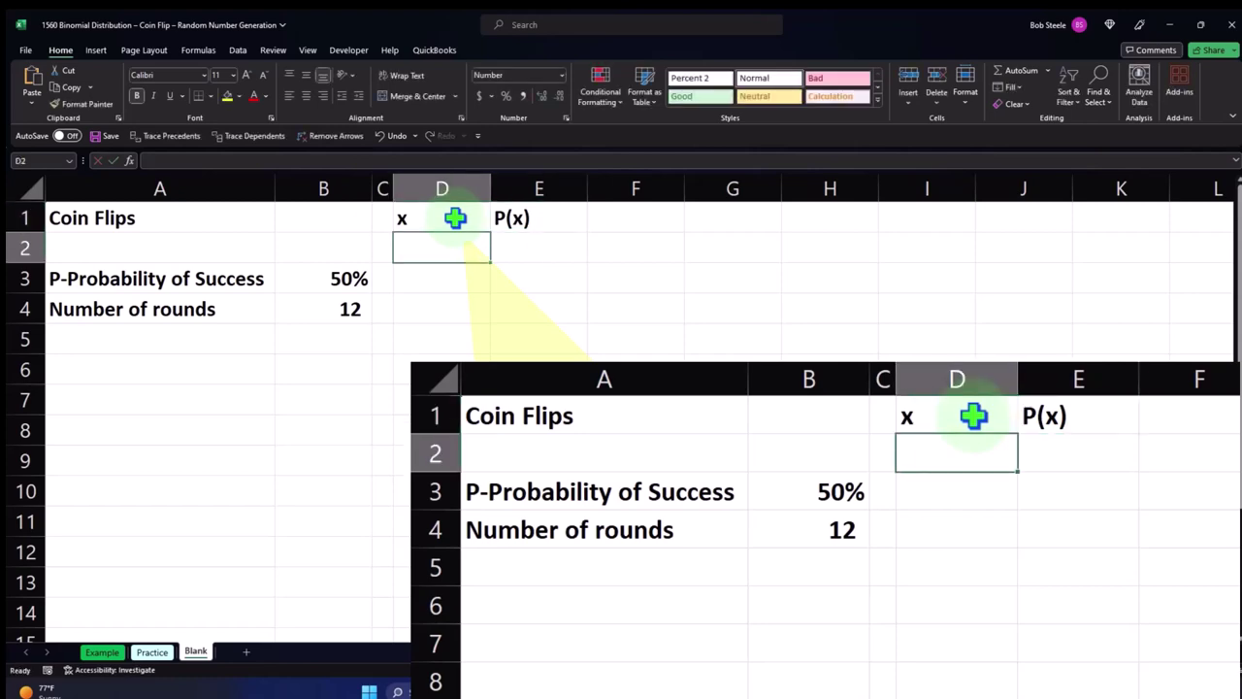
# Format the headers in D1:E1 with a black fill, white text and centred alignment.
pyautogui.moveTo(455, 218); pyautogui.dragTo(522, 218)
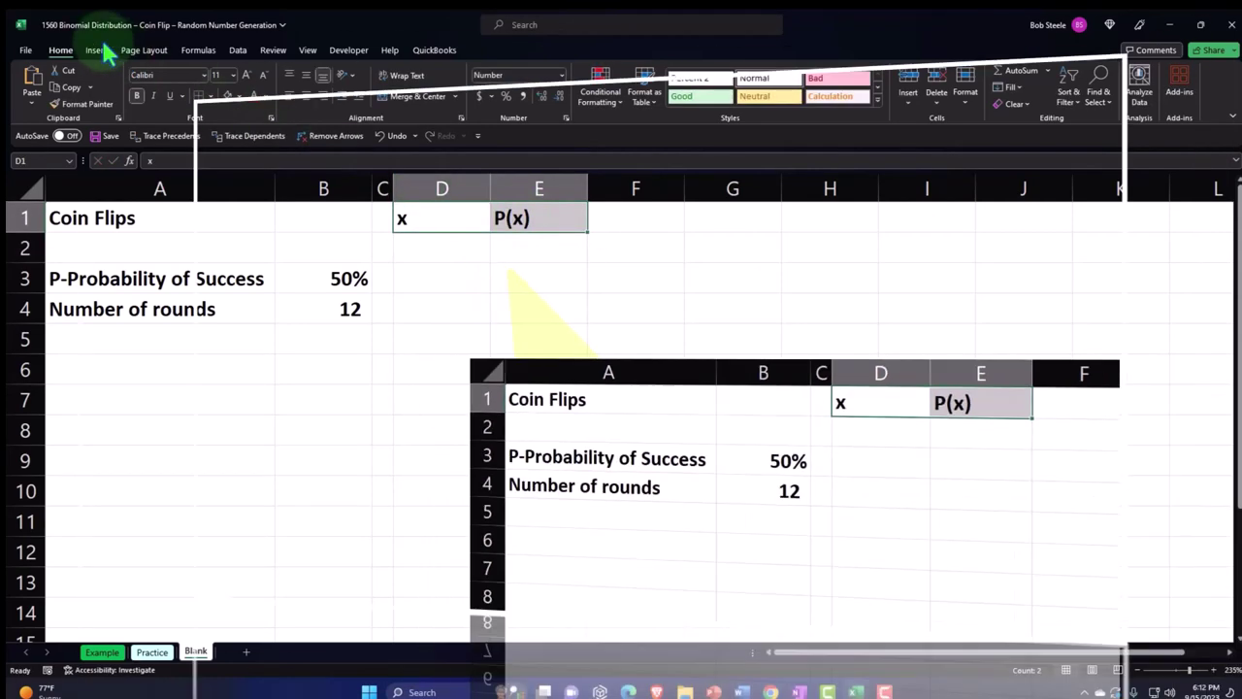
pyautogui.click(238, 97)
pyautogui.click(237, 130)
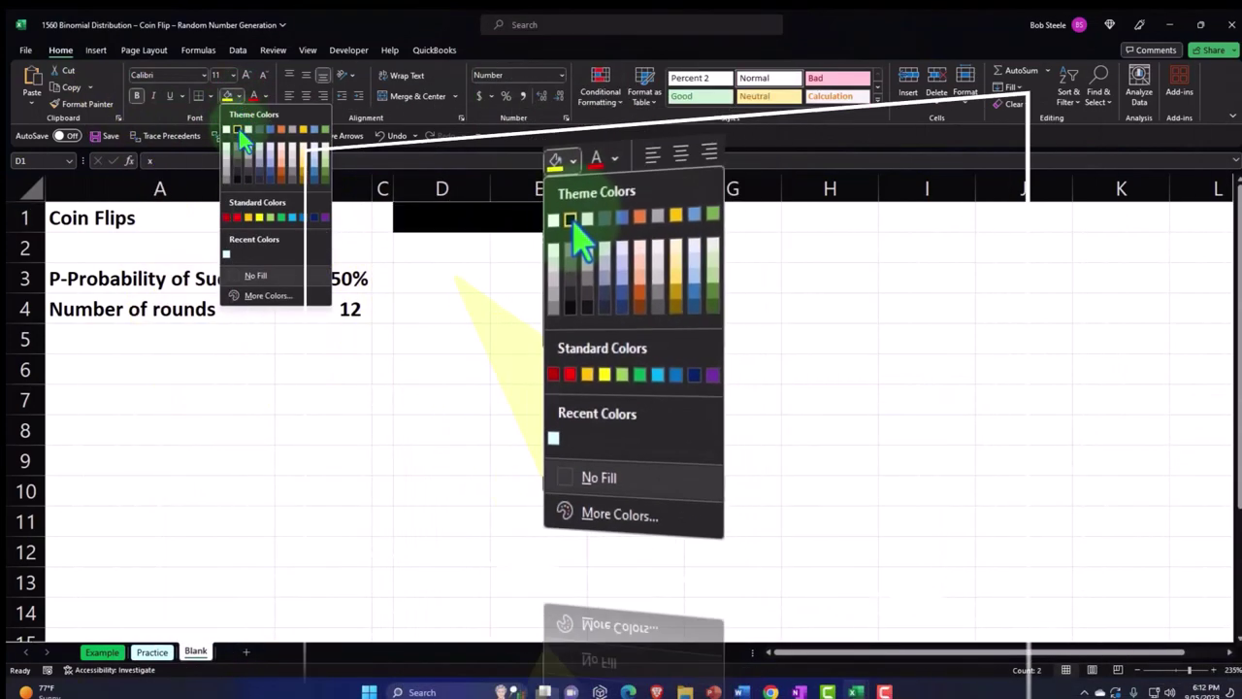
pyautogui.click(265, 96)
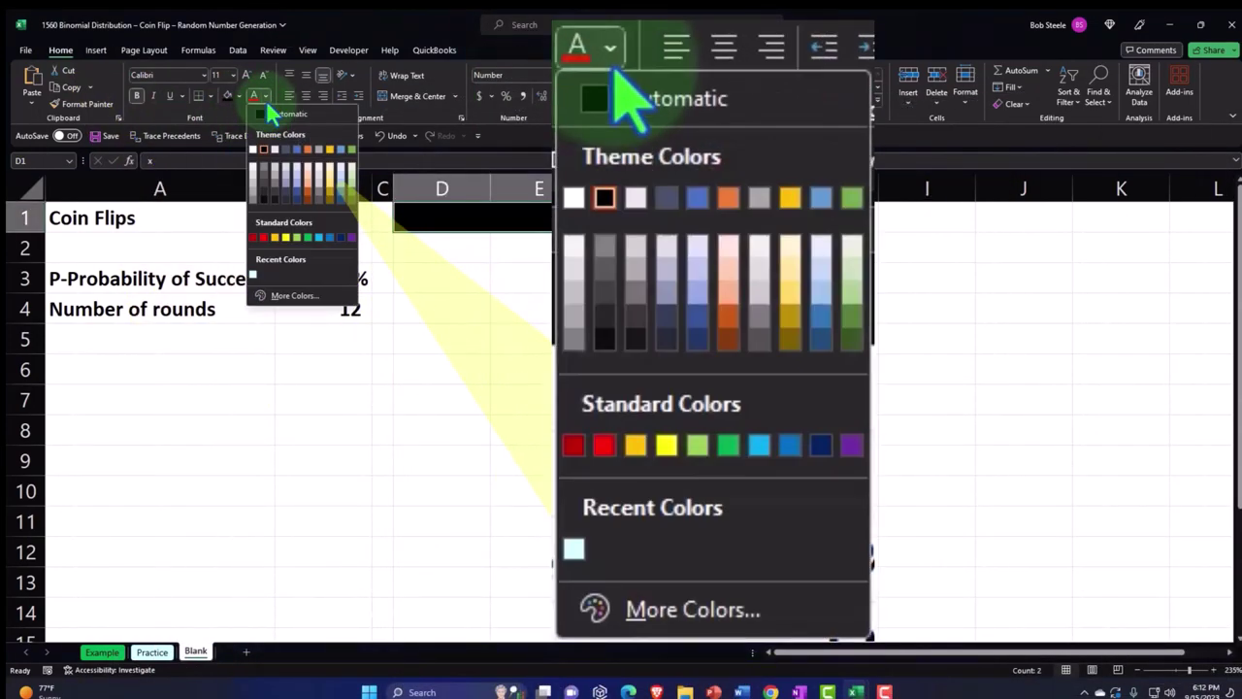
pyautogui.click(252, 148)
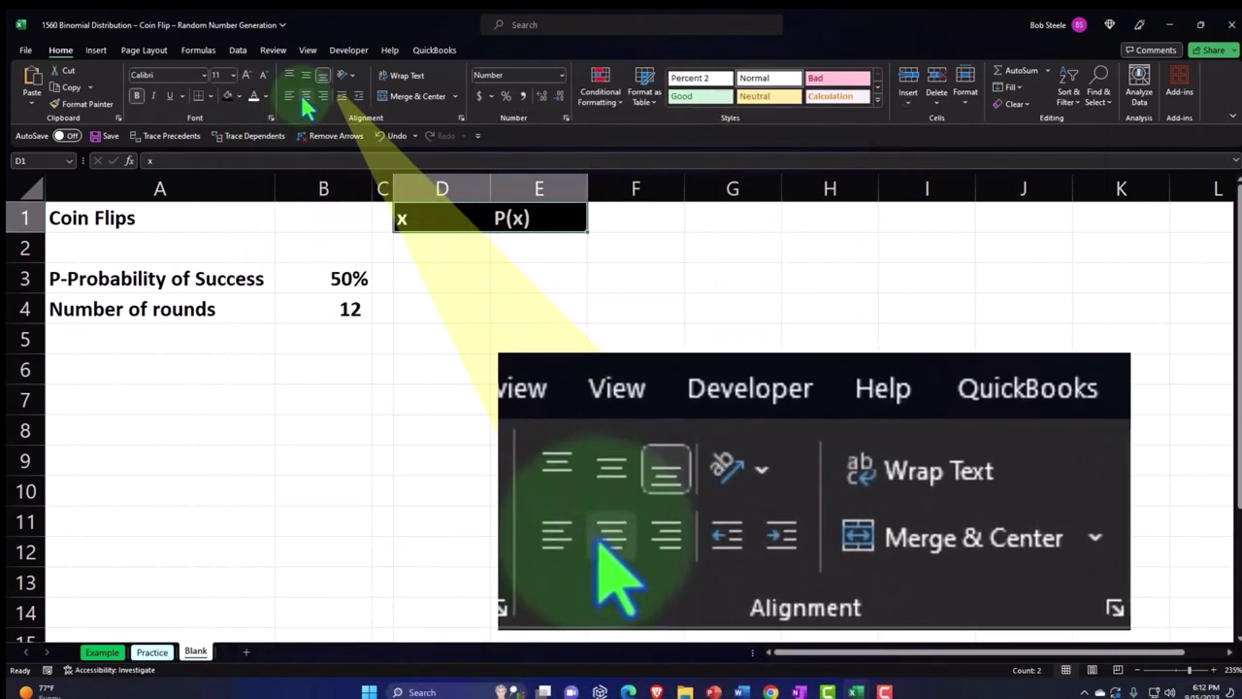
pyautogui.click(306, 97)
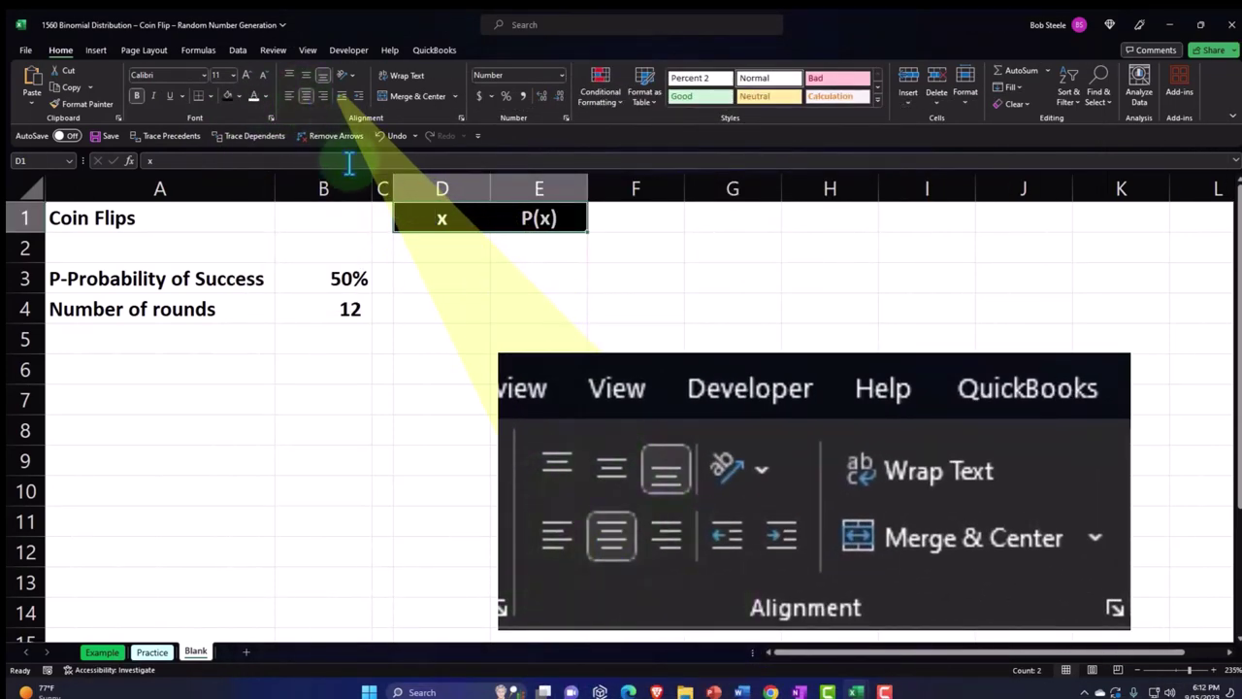
# Enter 0, 1 and 2 in D2:D4 and extend the series down to 12 in cell D14.
pyautogui.click(428, 251)
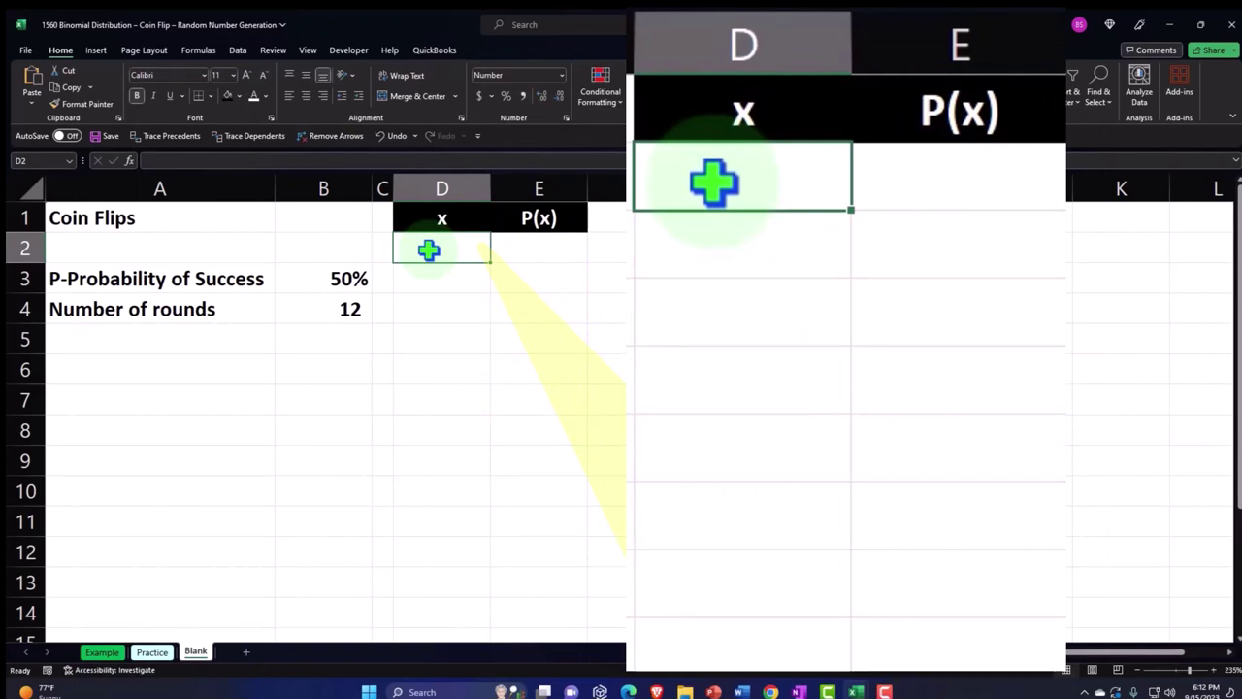
pyautogui.write('0')
pyautogui.press('Return')
pyautogui.write('1')
pyautogui.press('Return')
pyautogui.write('2')
pyautogui.press('Return')
pyautogui.click(428, 254)
pyautogui.moveTo(428, 259)
pyautogui.mouseDown()
pyautogui.moveTo(430, 307)
pyautogui.moveTo(488, 437)
pyautogui.moveTo(500, 526)
pyautogui.mouseUp()
pyautogui.moveTo(499, 578); pyautogui.dragTo(502, 613)
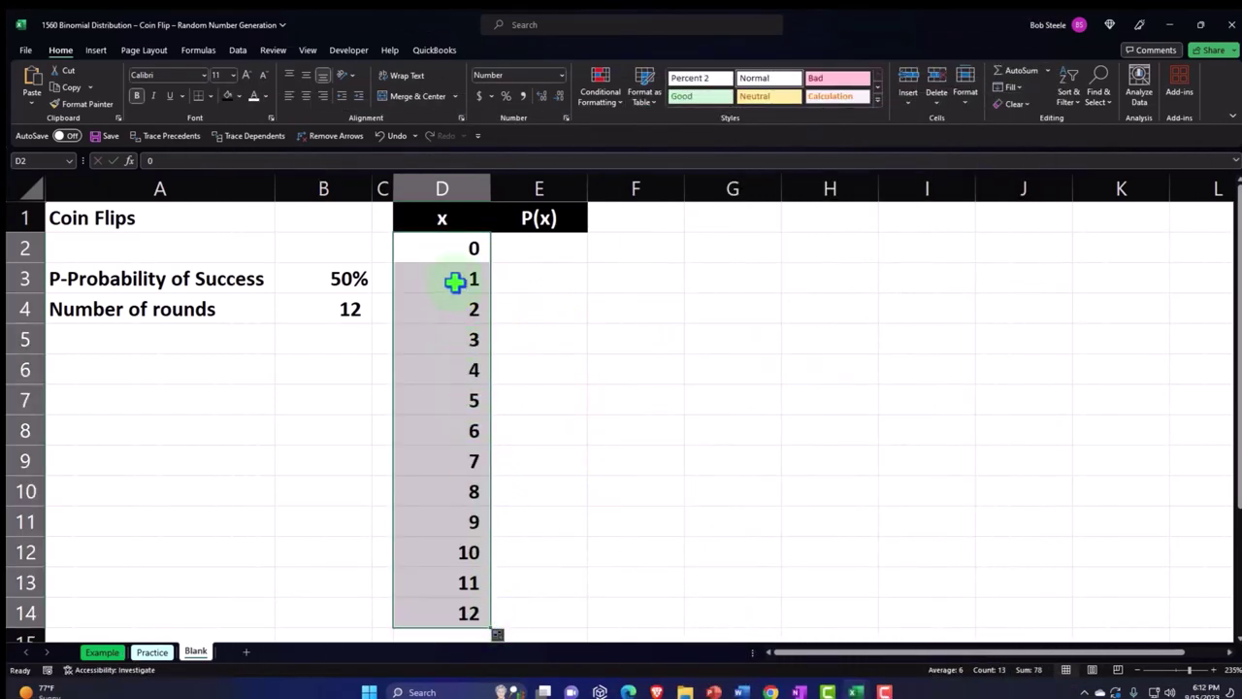
# Clear the manually filled series from D2:D14 and return to cell D2.
pyautogui.moveTo(452, 254); pyautogui.dragTo(448, 598)
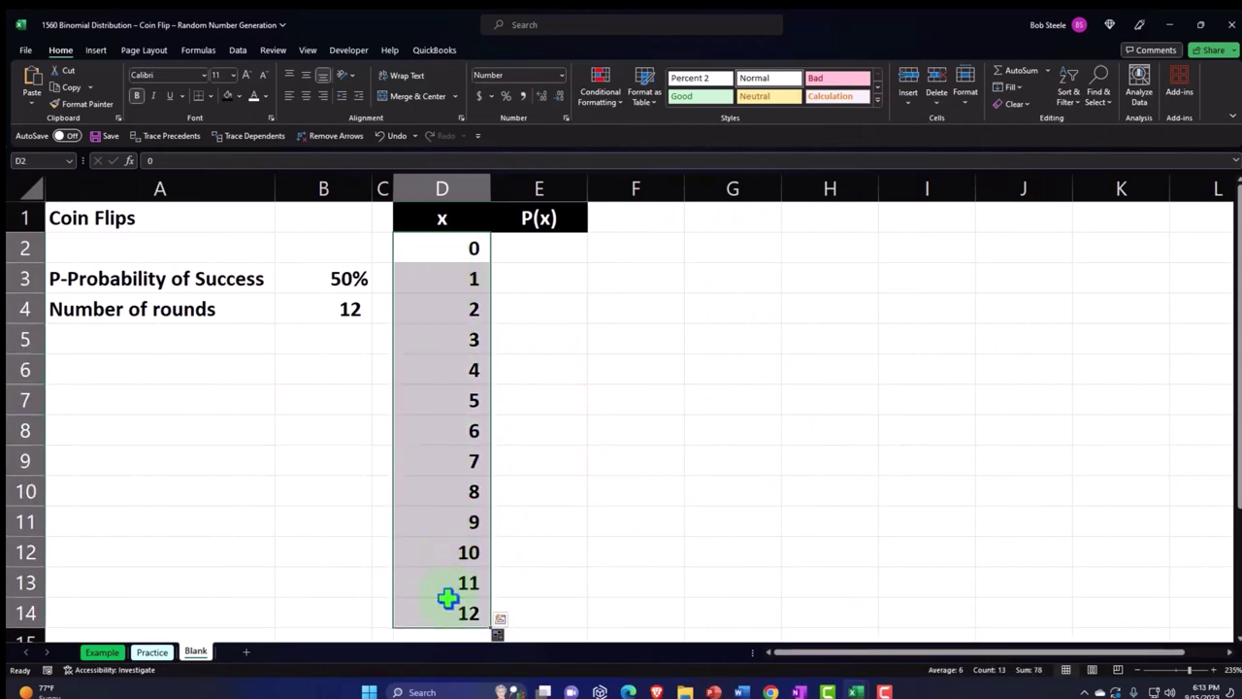
pyautogui.press('Delete')
pyautogui.press('Down')
pyautogui.press('Up')
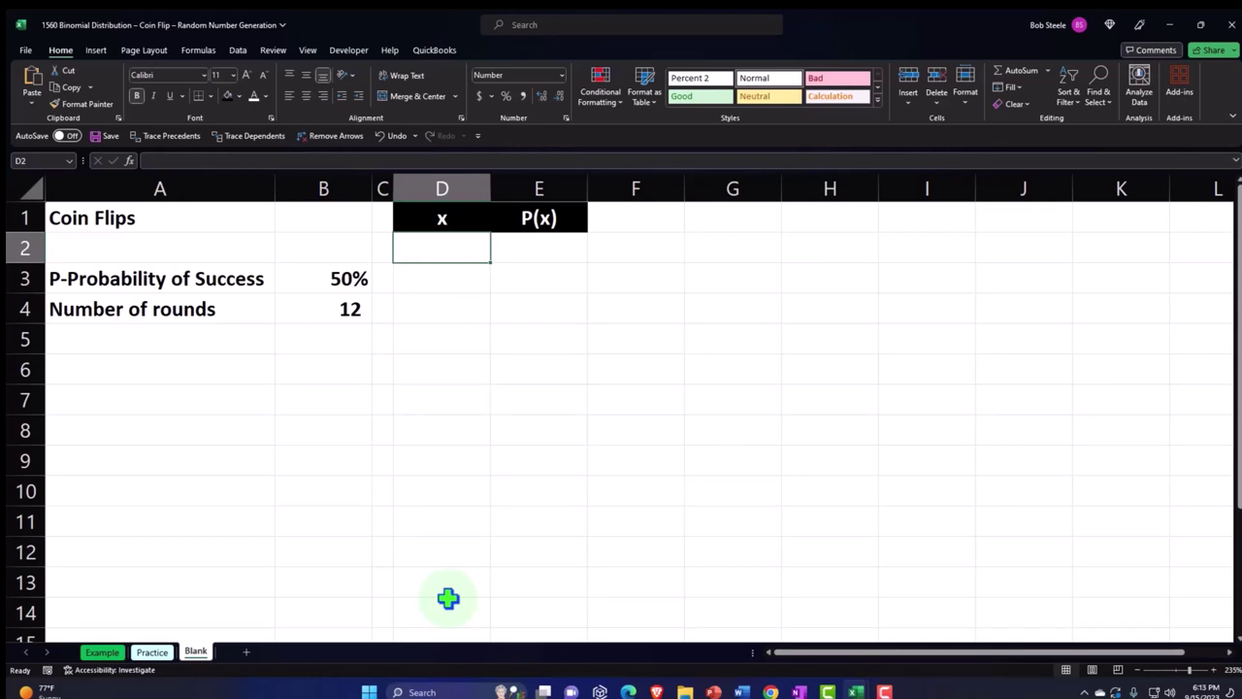
# Enter the formula =SEQUENCE(B4+1,,0) in cell D2 to generate the x values starting from 0.
pyautogui.write('=sd')
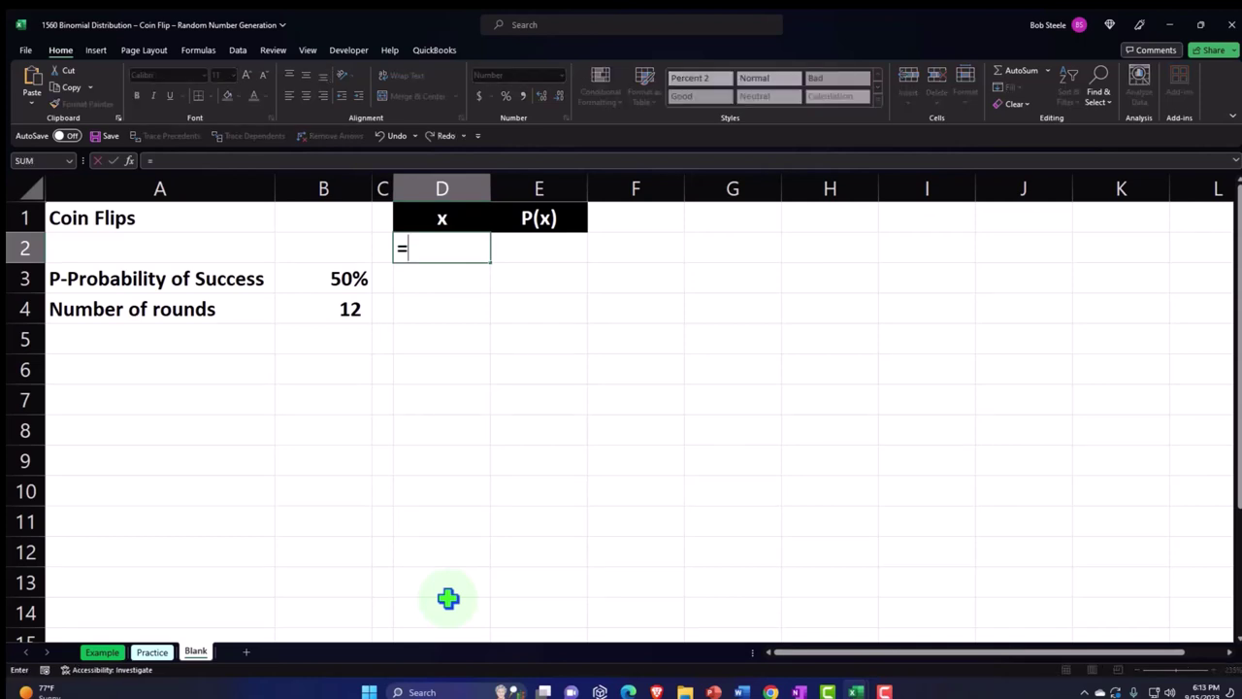
pyautogui.press('BackSpace')
pyautogui.write('ss')
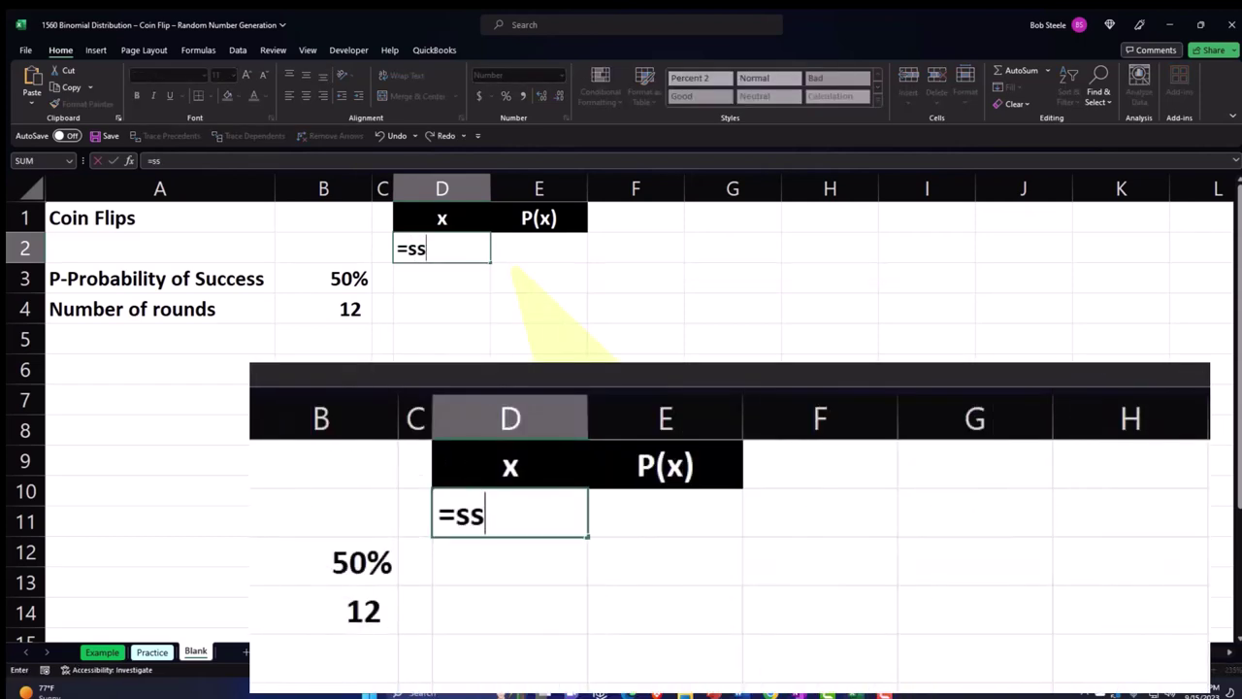
pyautogui.press('BackSpace')
pyautogui.write('e')
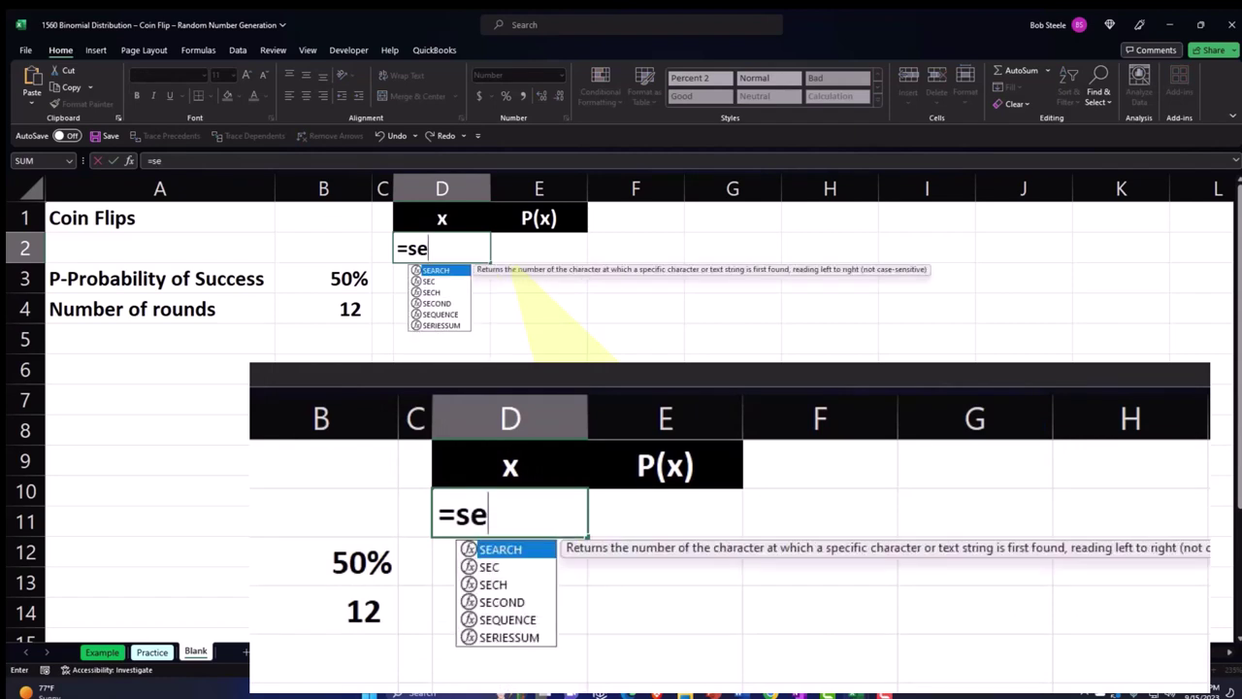
pyautogui.write('q')
pyautogui.press('Tab')
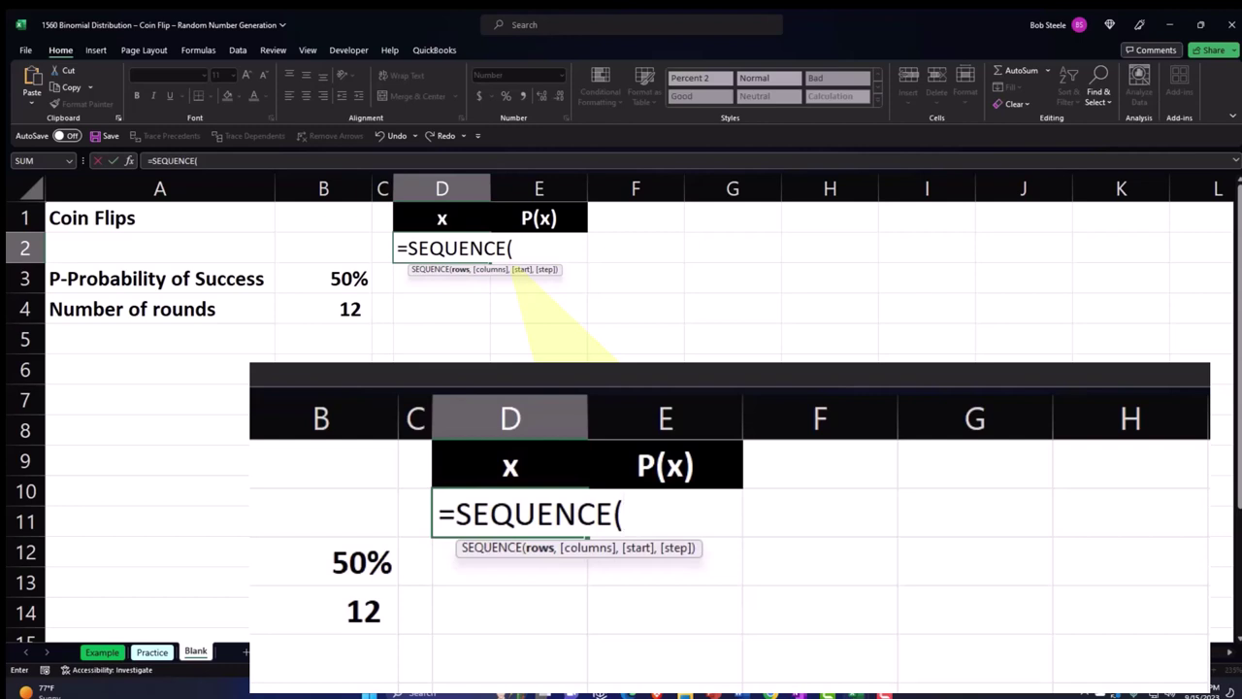
pyautogui.click(321, 306)
pyautogui.write('+1')
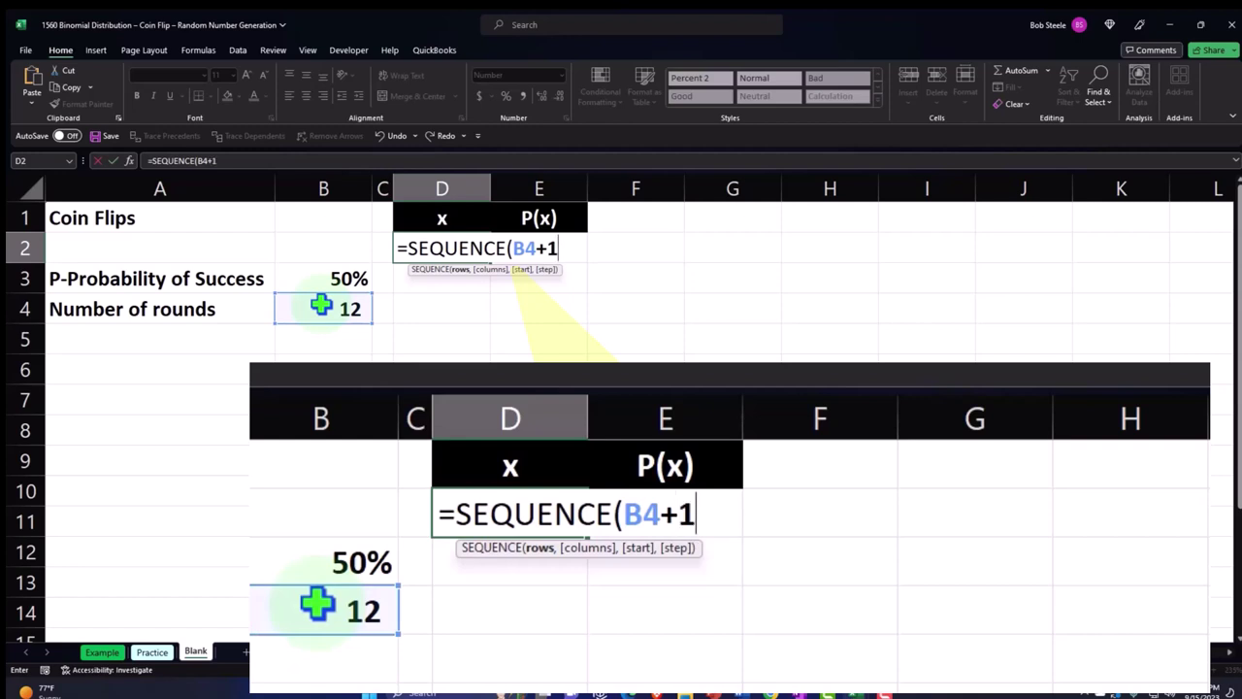
pyautogui.write(',')
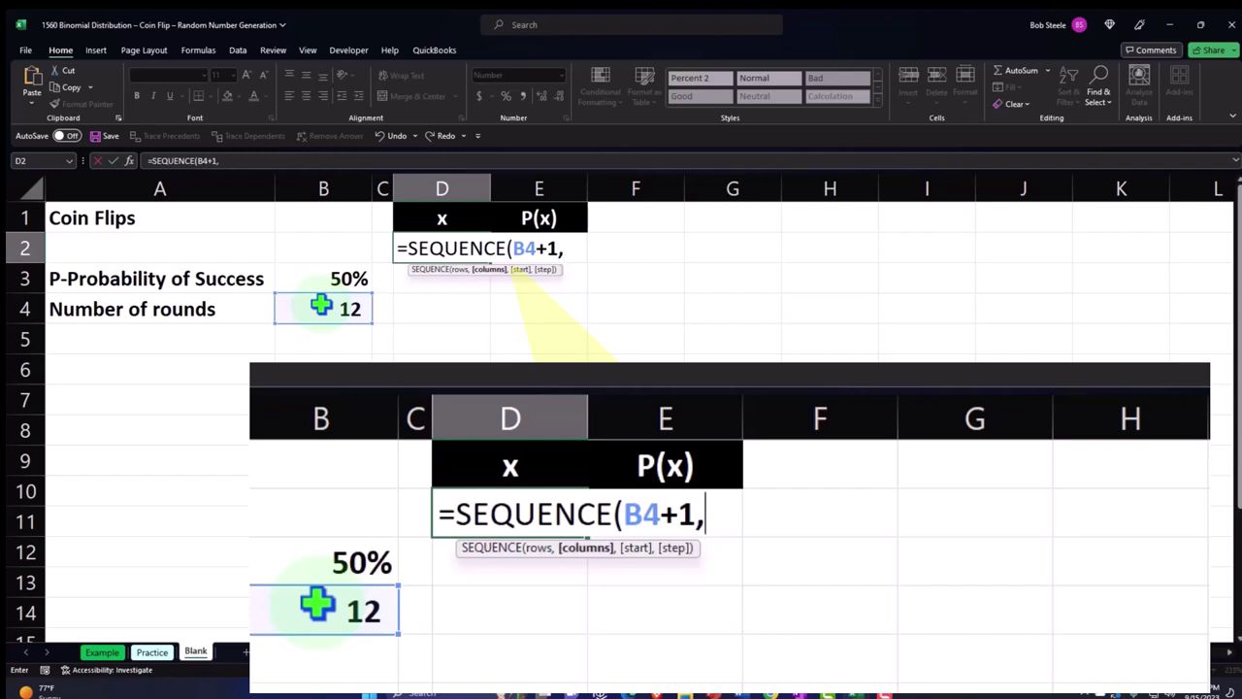
pyautogui.write(',')
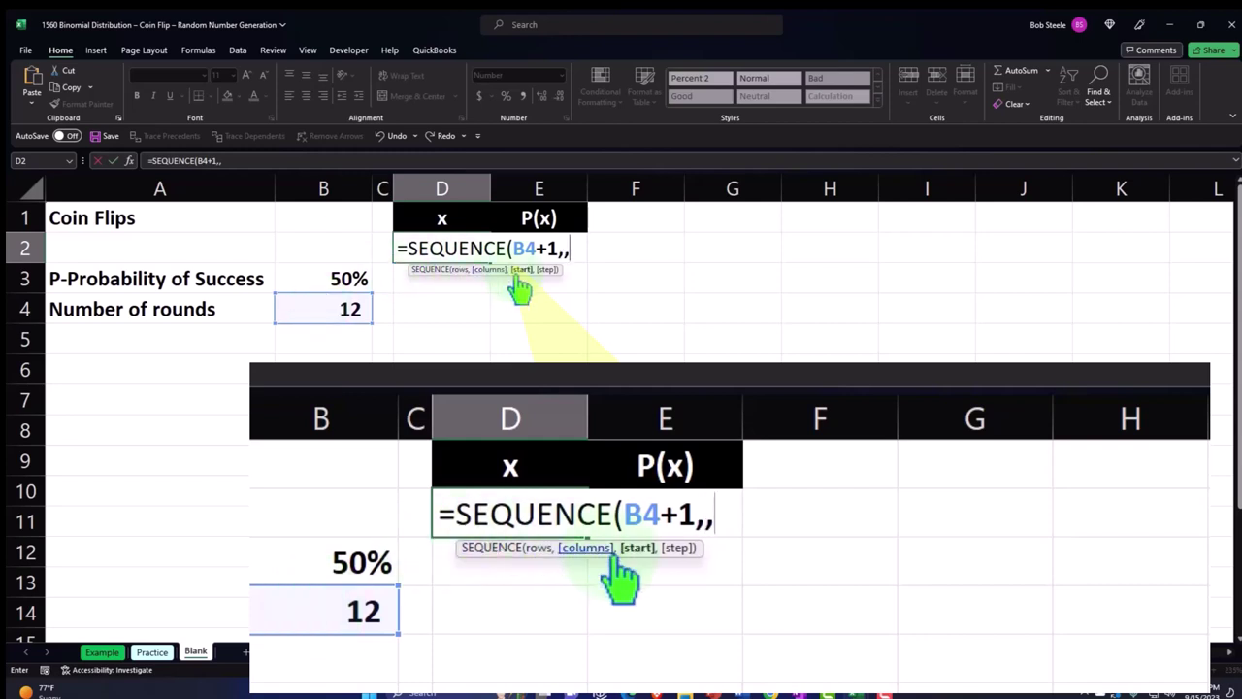
pyautogui.write('0')
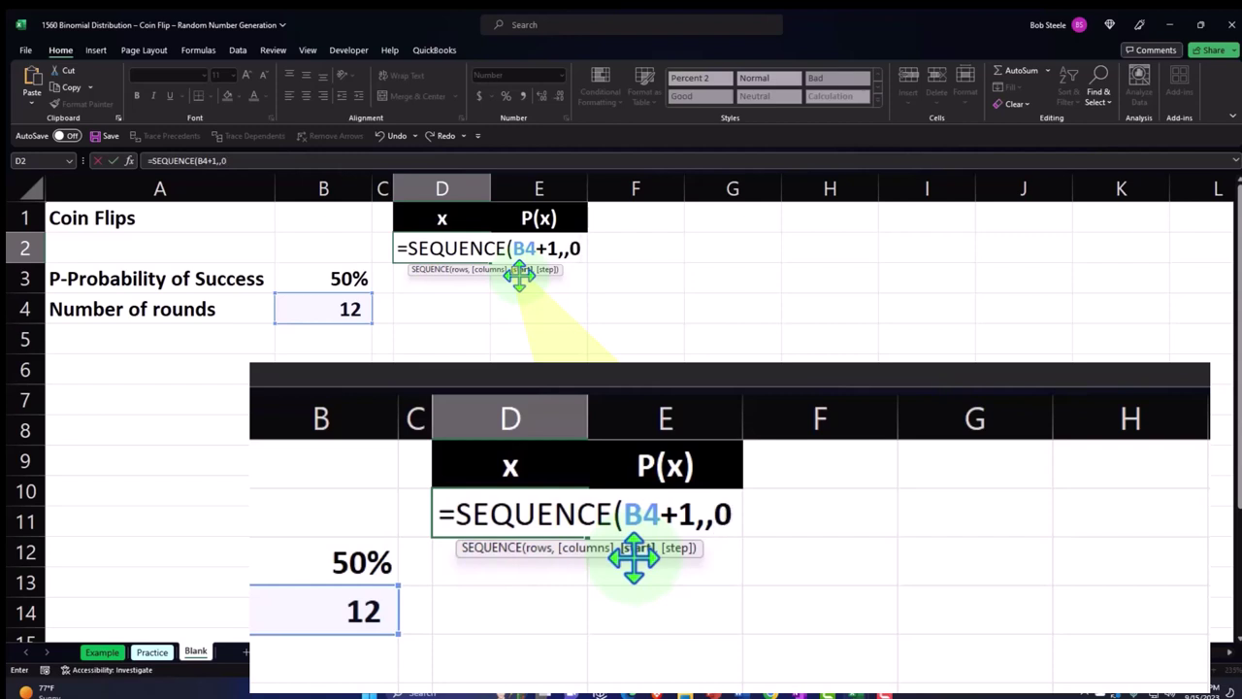
pyautogui.write(')')
pyautogui.press('Return')
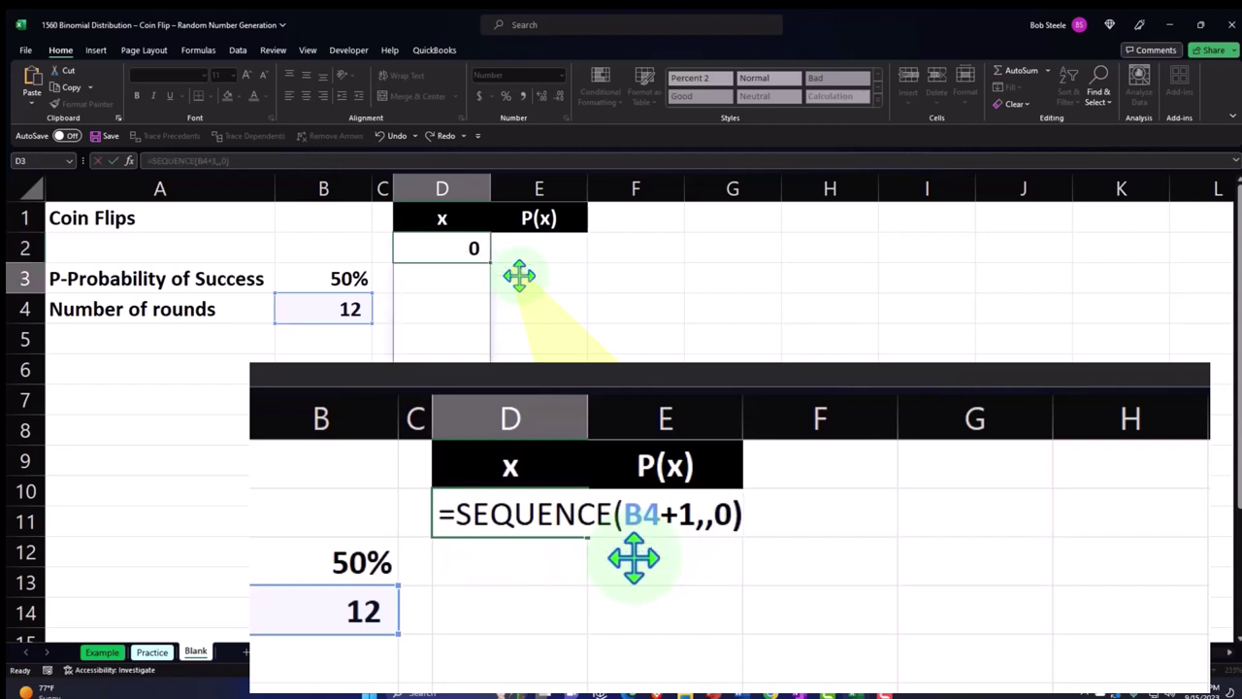
pyautogui.click(537, 308)
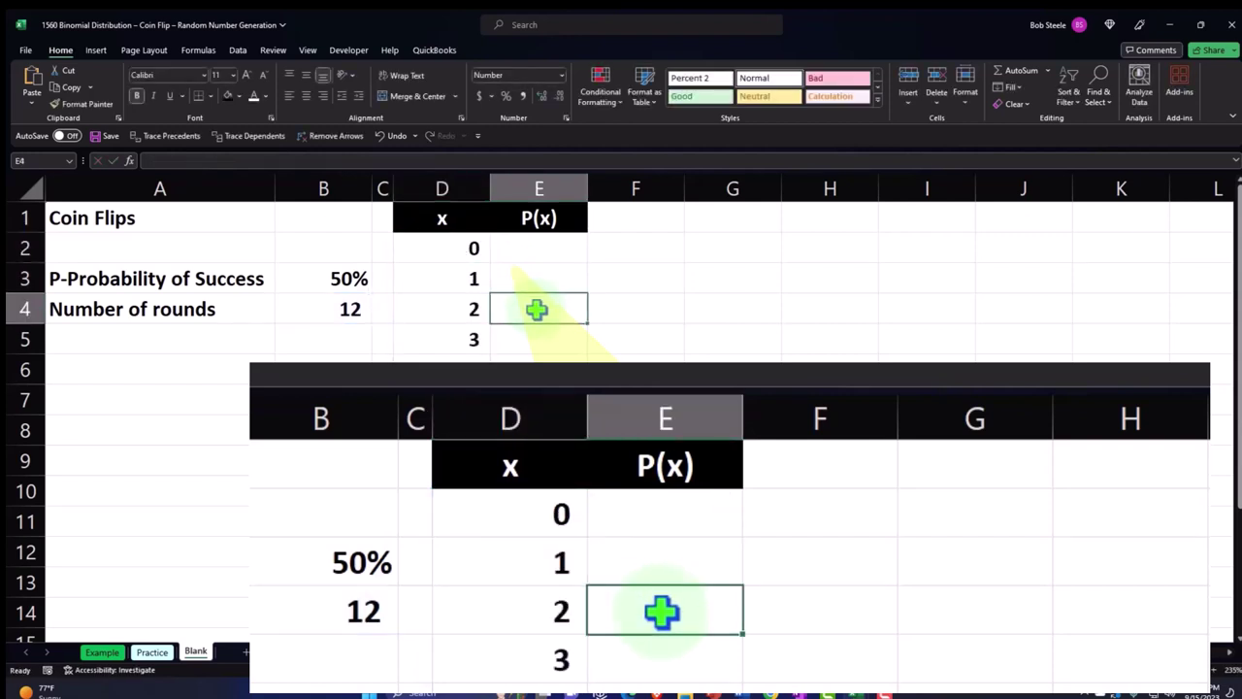
# Start a BINOM.DIST.RANGE formula in E2 with B4 as trials, B3 as probability and the spill range D2# as number of successes.
pyautogui.click(535, 249)
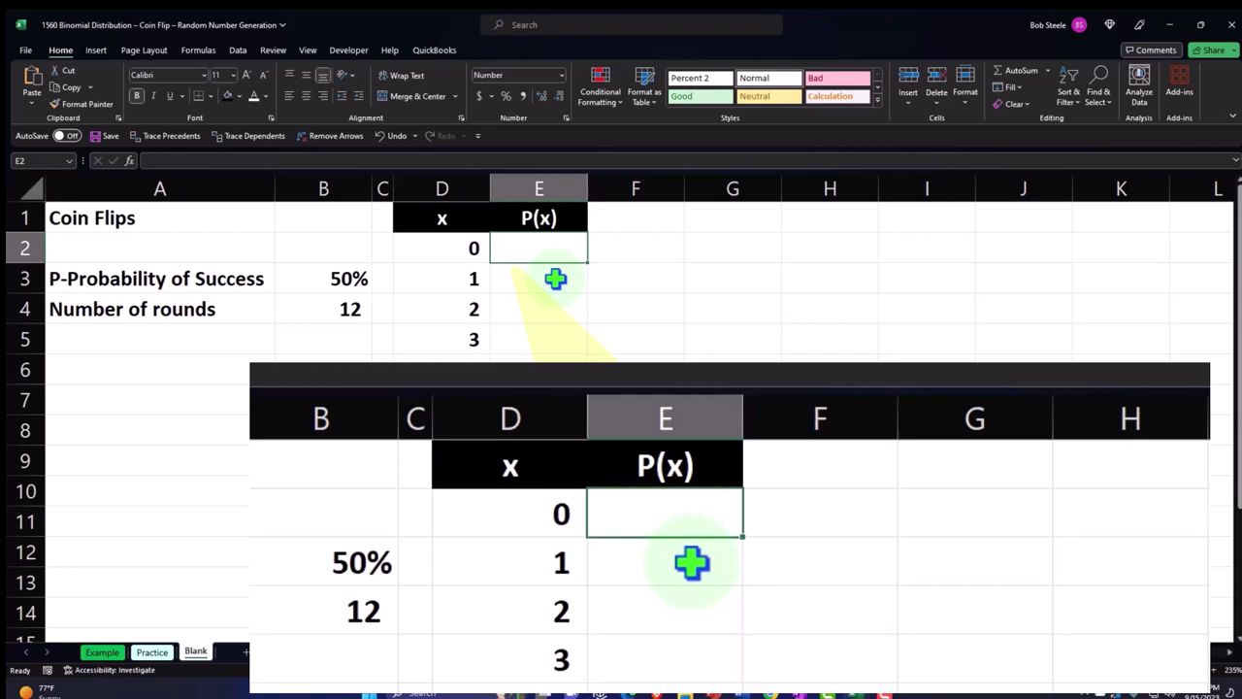
pyautogui.write('=bo')
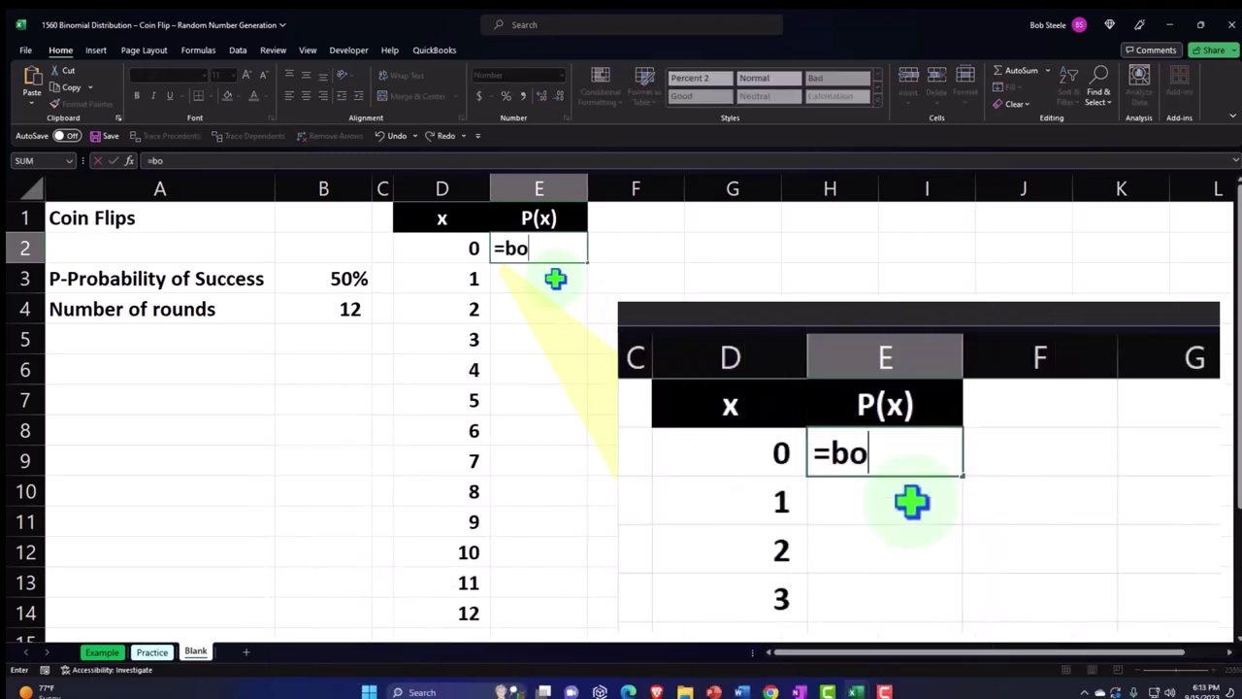
pyautogui.press('BackSpace')
pyautogui.write('in')
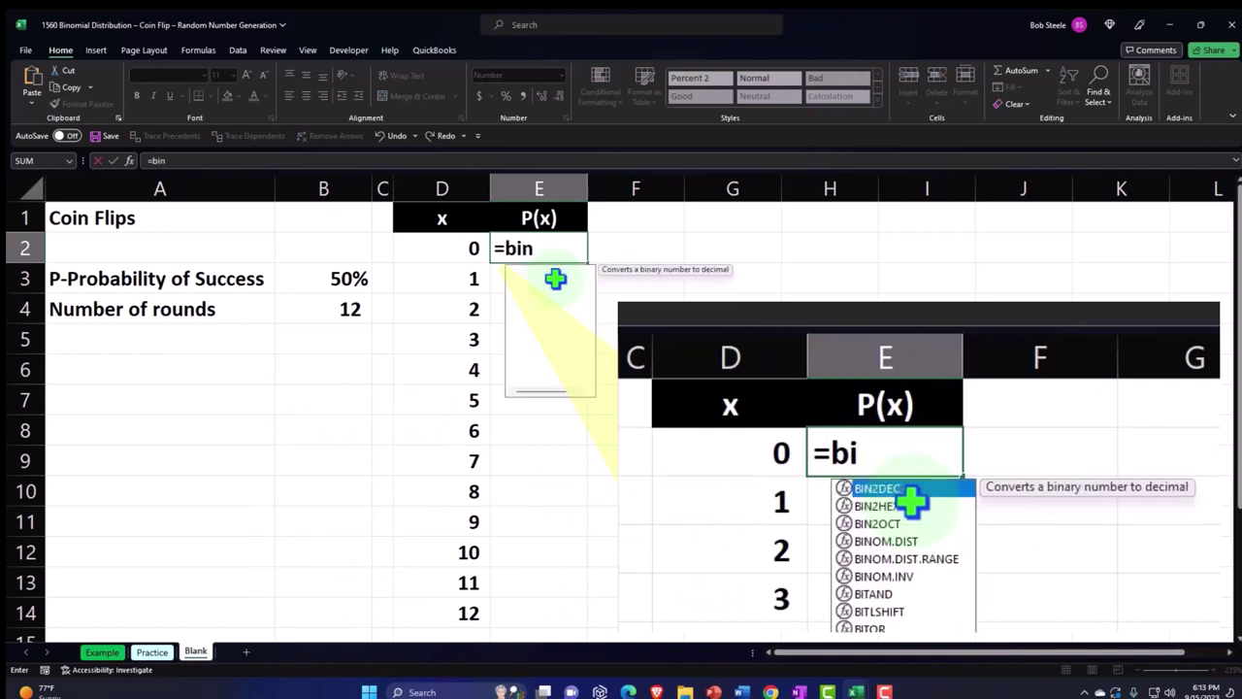
pyautogui.write('o')
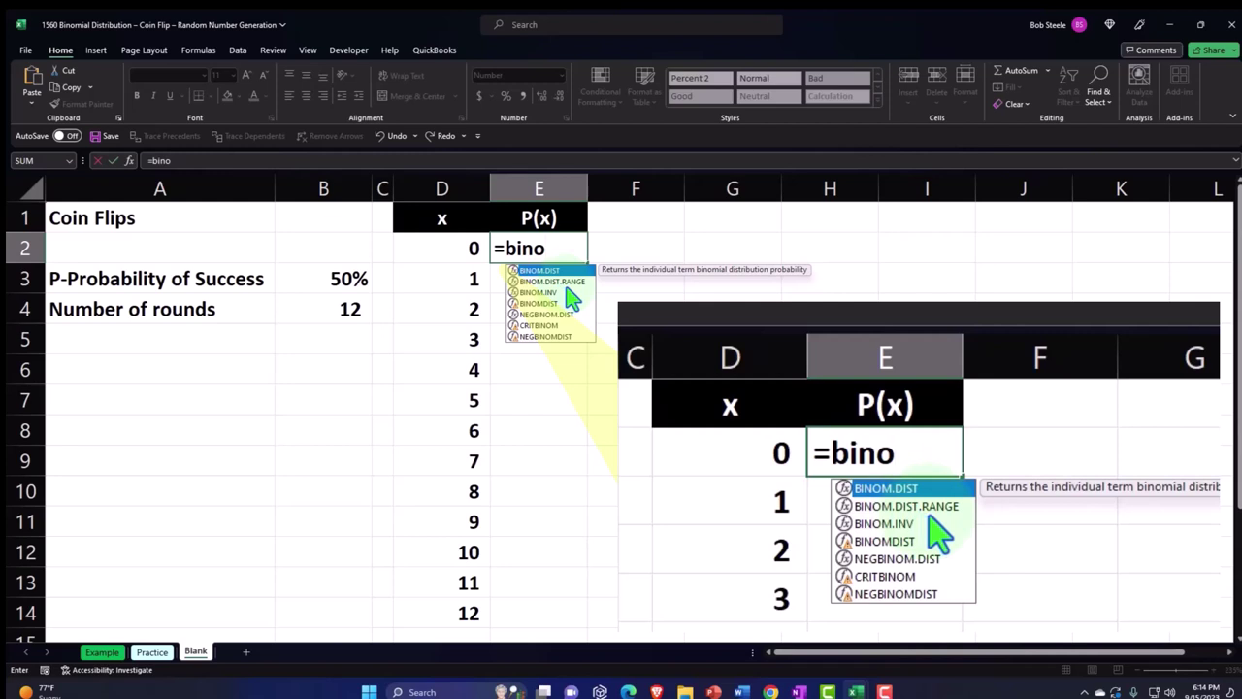
pyautogui.doubleClick(567, 281)
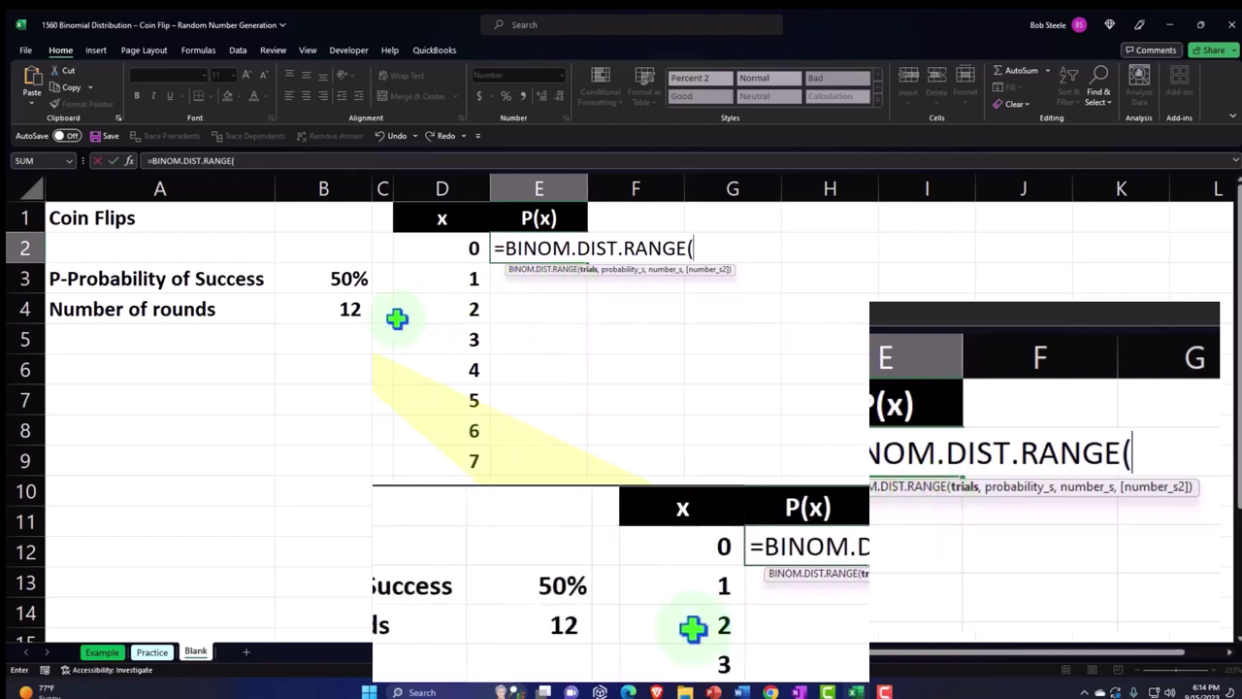
pyautogui.click(337, 310)
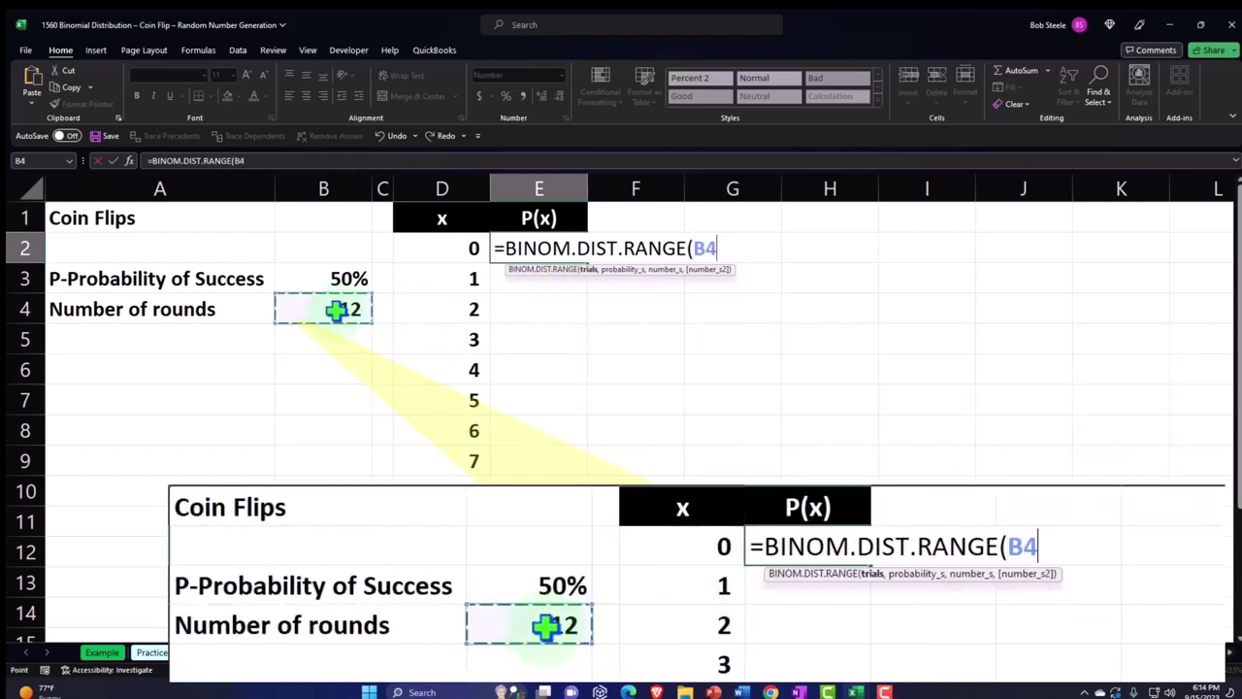
pyautogui.write(',')
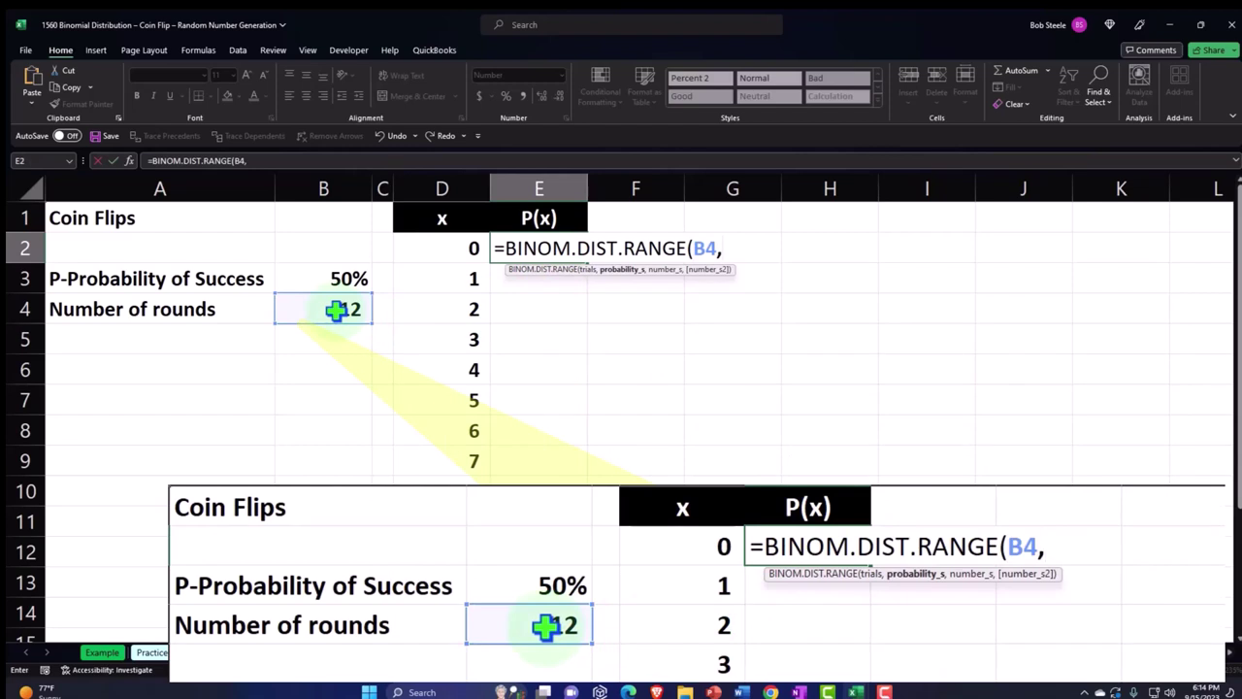
pyautogui.click(332, 278)
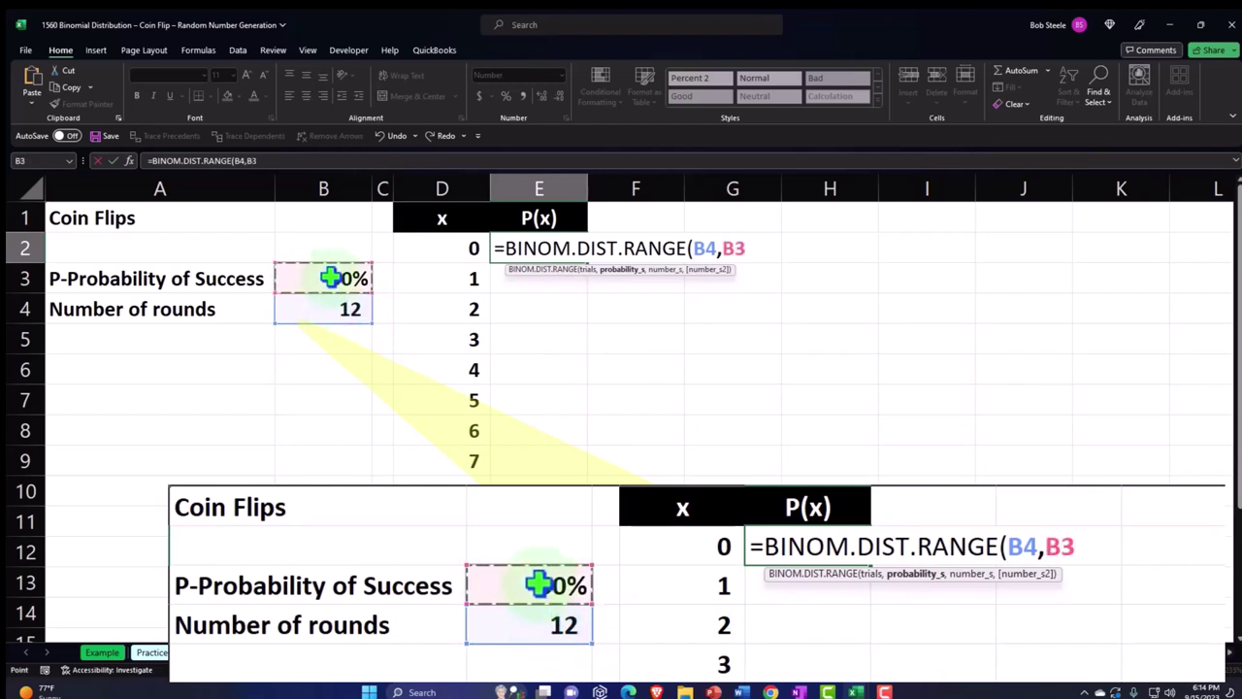
pyautogui.write(',')
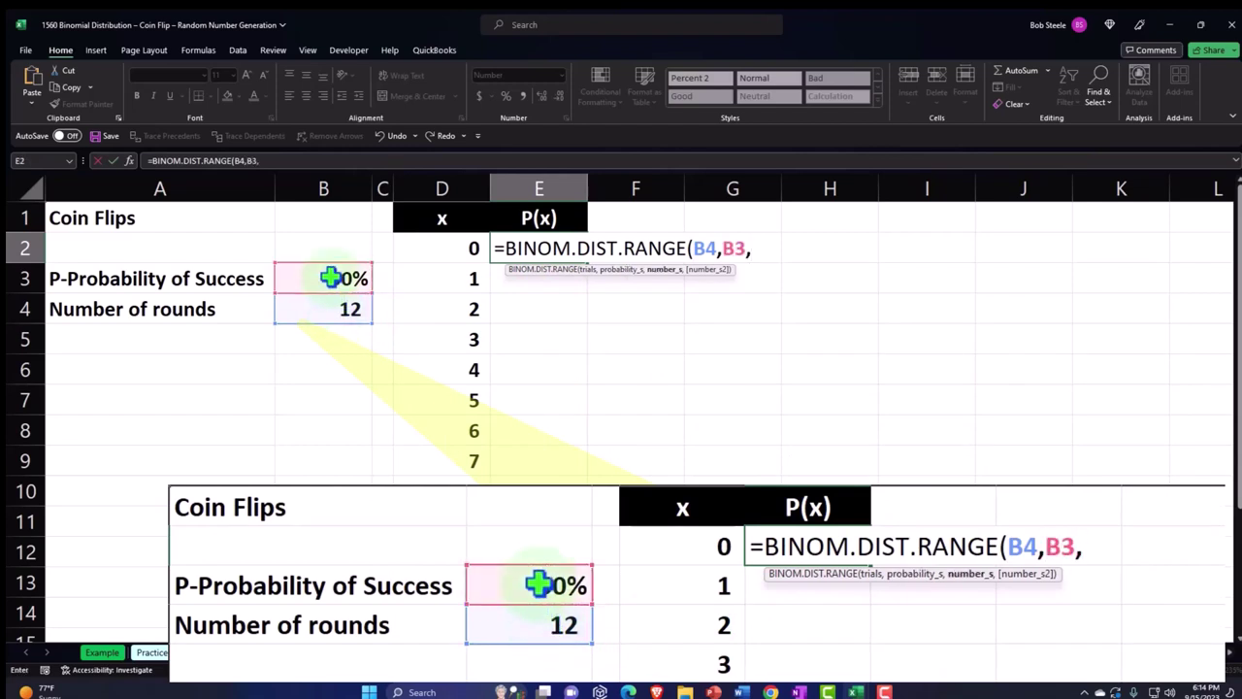
pyautogui.click(434, 249)
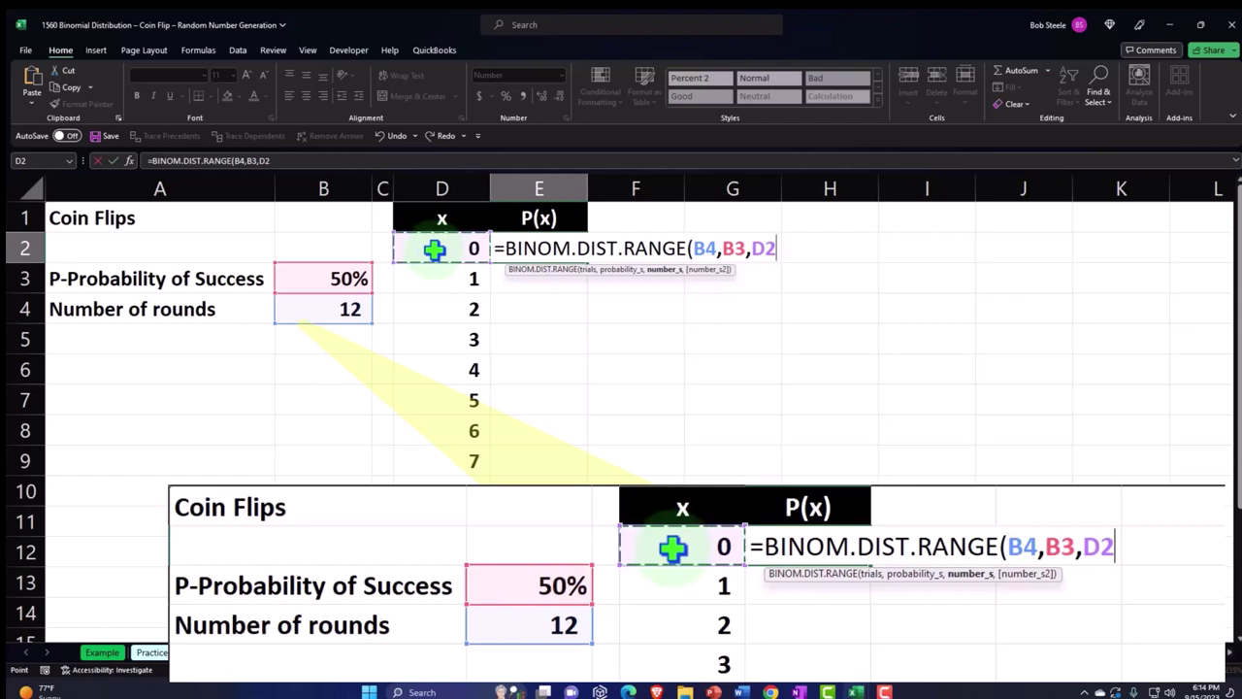
pyautogui.write('#')
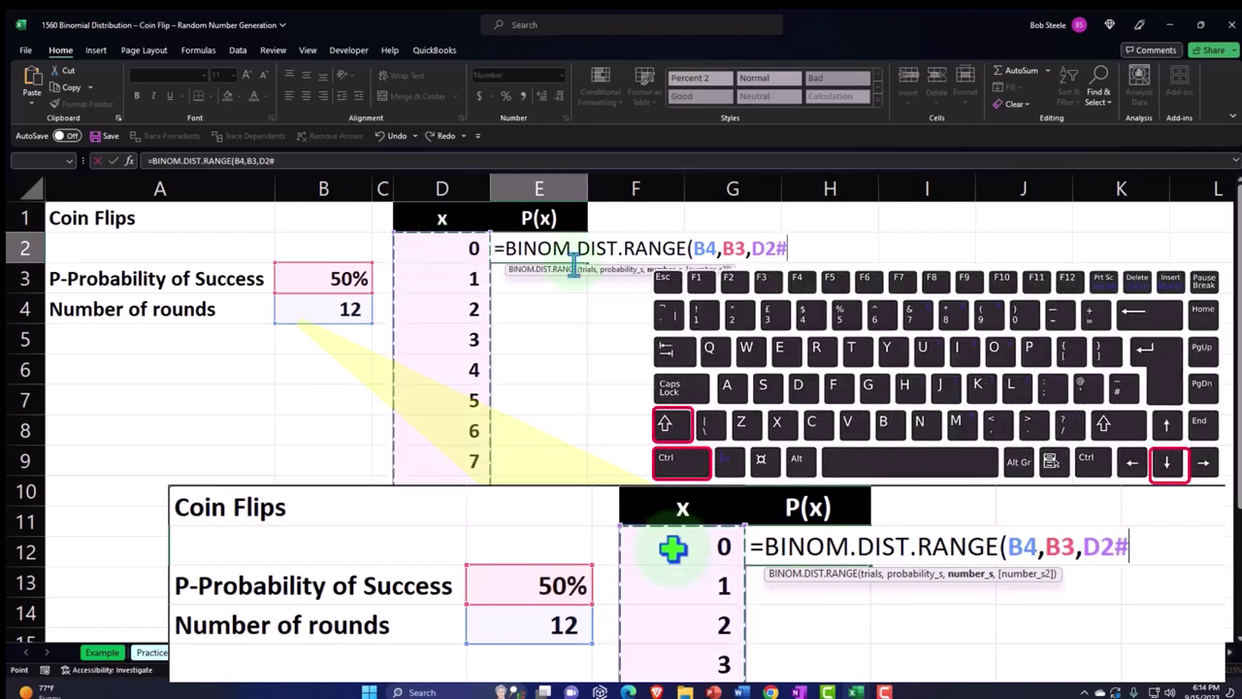
# Make the B4 and B3 references absolute and complete the formula as =BINOM.DIST.RANGE($B$4,$B$3,D2#) in E2.
pyautogui.click(707, 248)
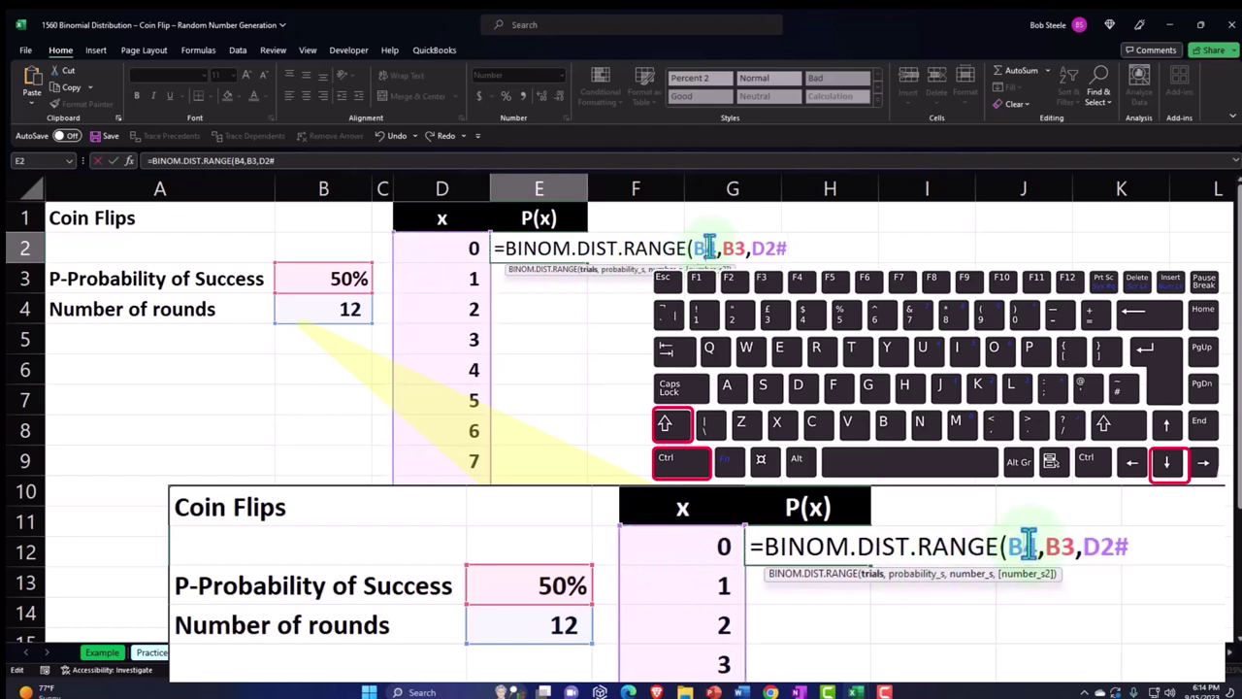
pyautogui.press('F4')
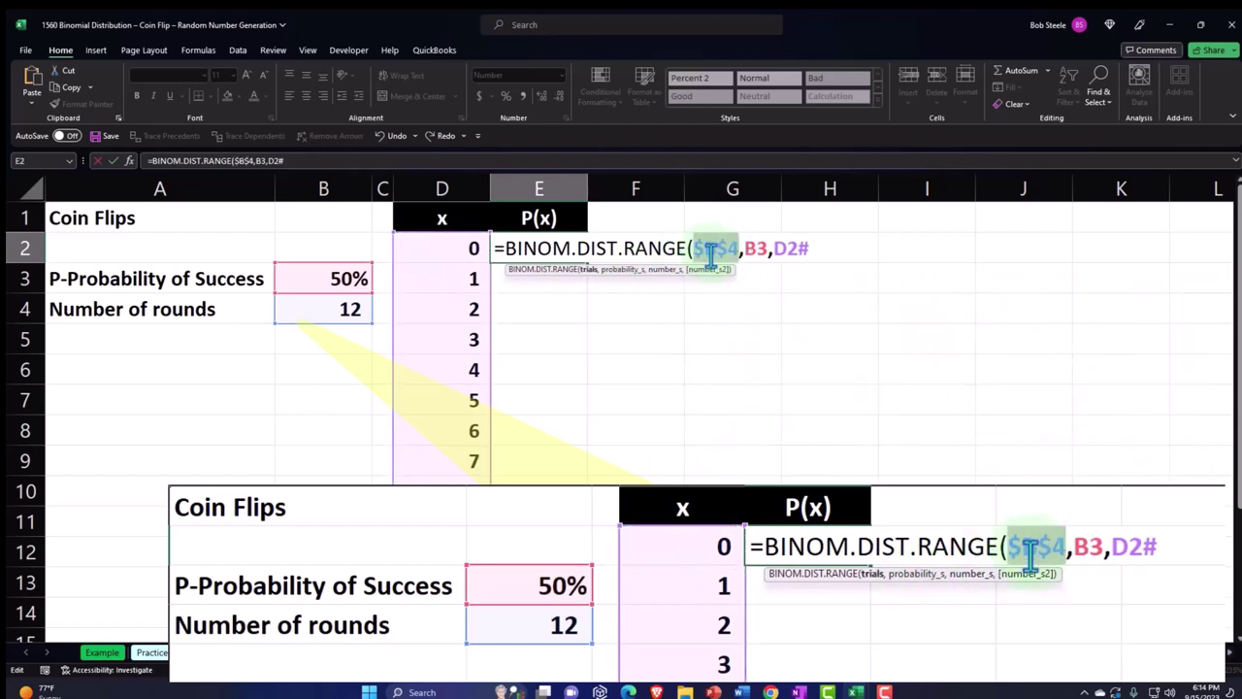
pyautogui.click(757, 248)
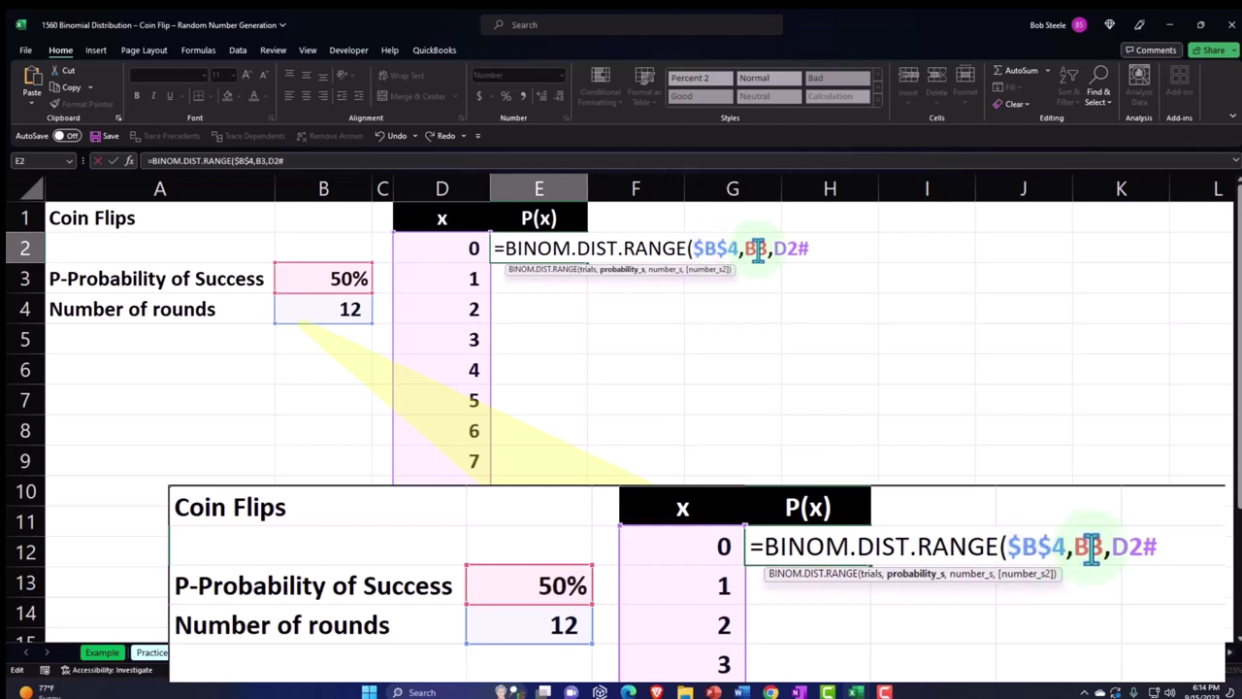
pyautogui.press('F4')
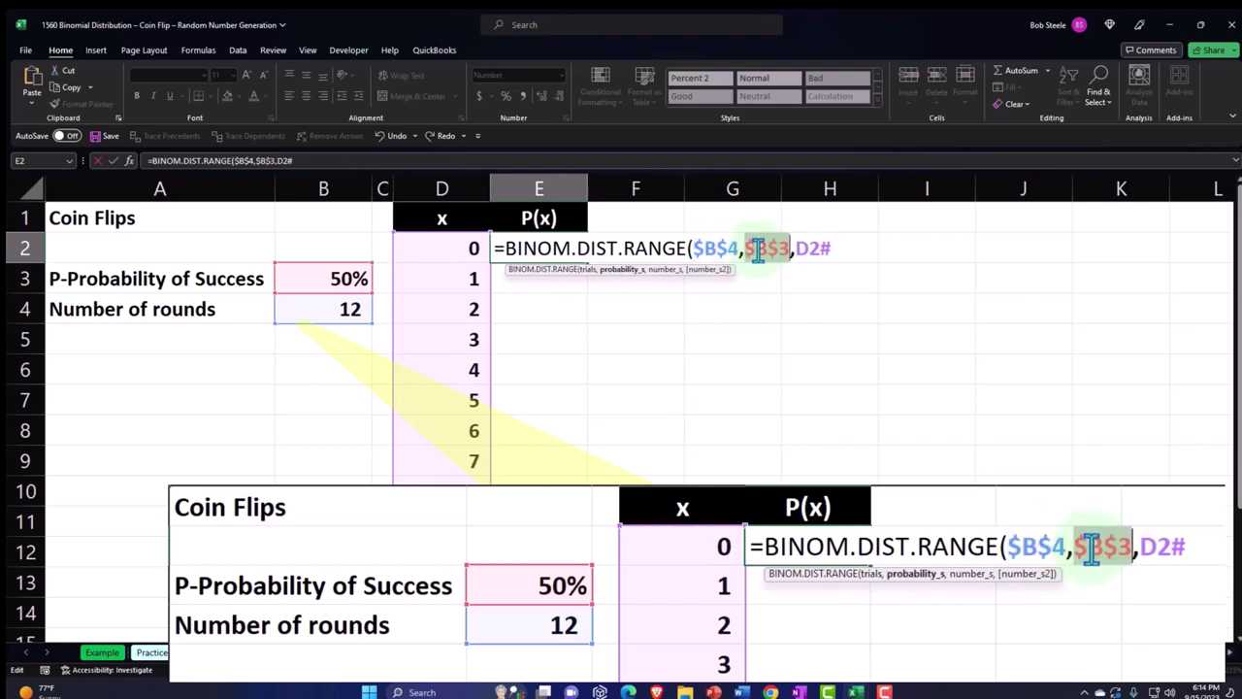
pyautogui.click(836, 248)
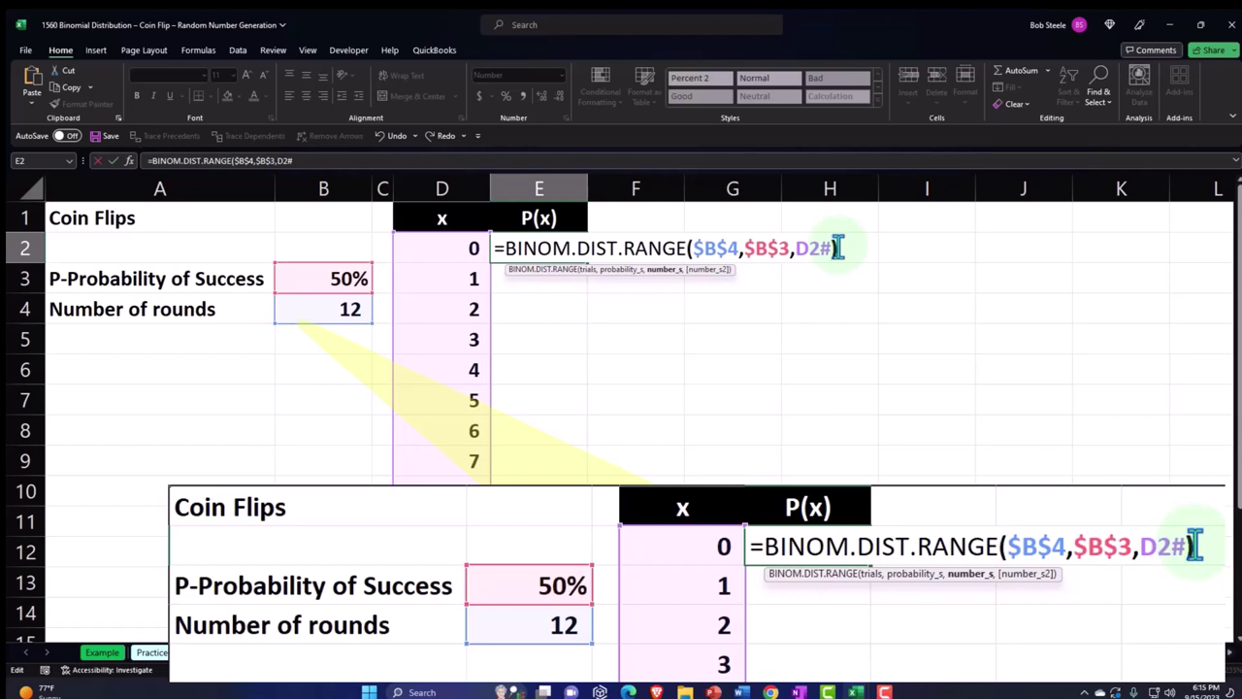
pyautogui.write(')')
pyautogui.press('Return')
# Format the P(x) values in E2:E14 as percentages with two decimal places.
pyautogui.scroll(-1, 809, 343)
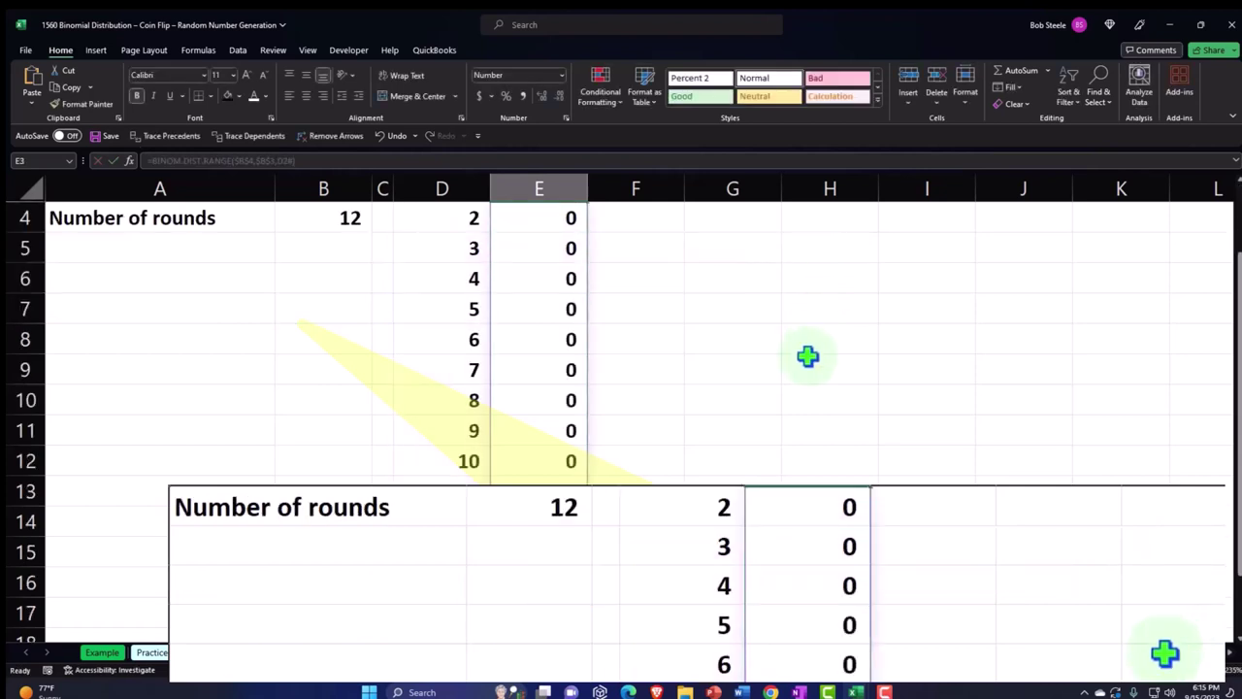
pyautogui.scroll(1, 776, 358)
pyautogui.moveTo(568, 250); pyautogui.dragTo(531, 612)
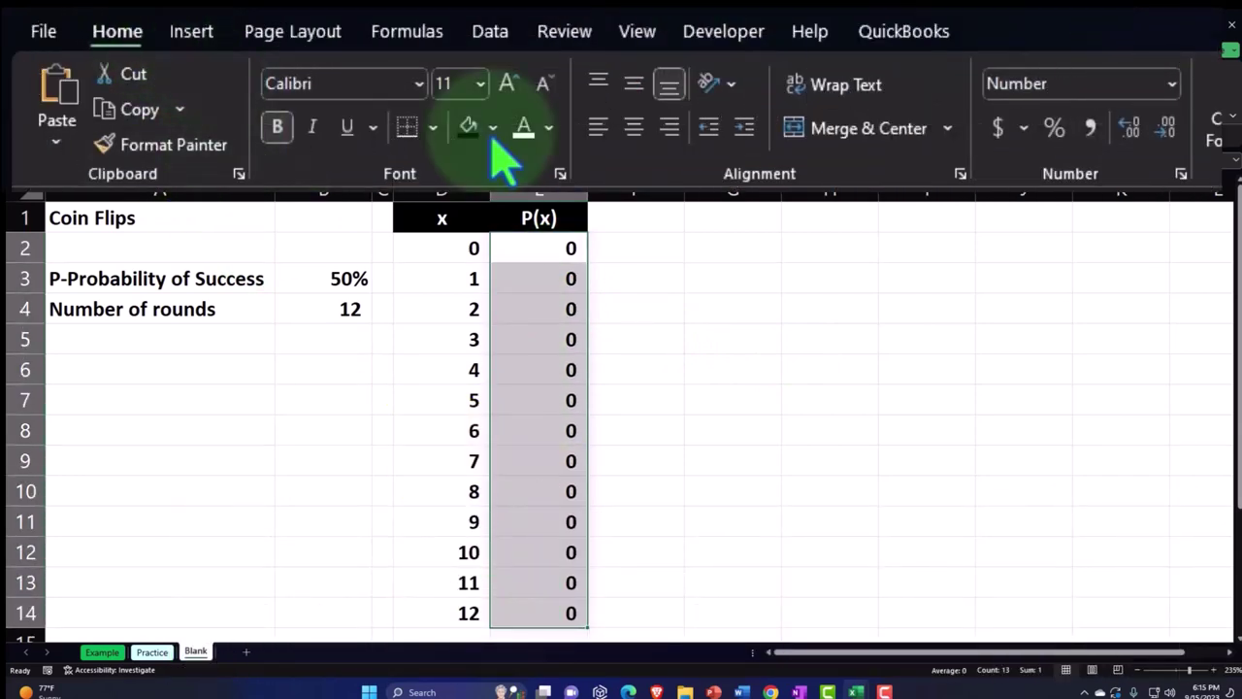
pyautogui.click(1057, 131)
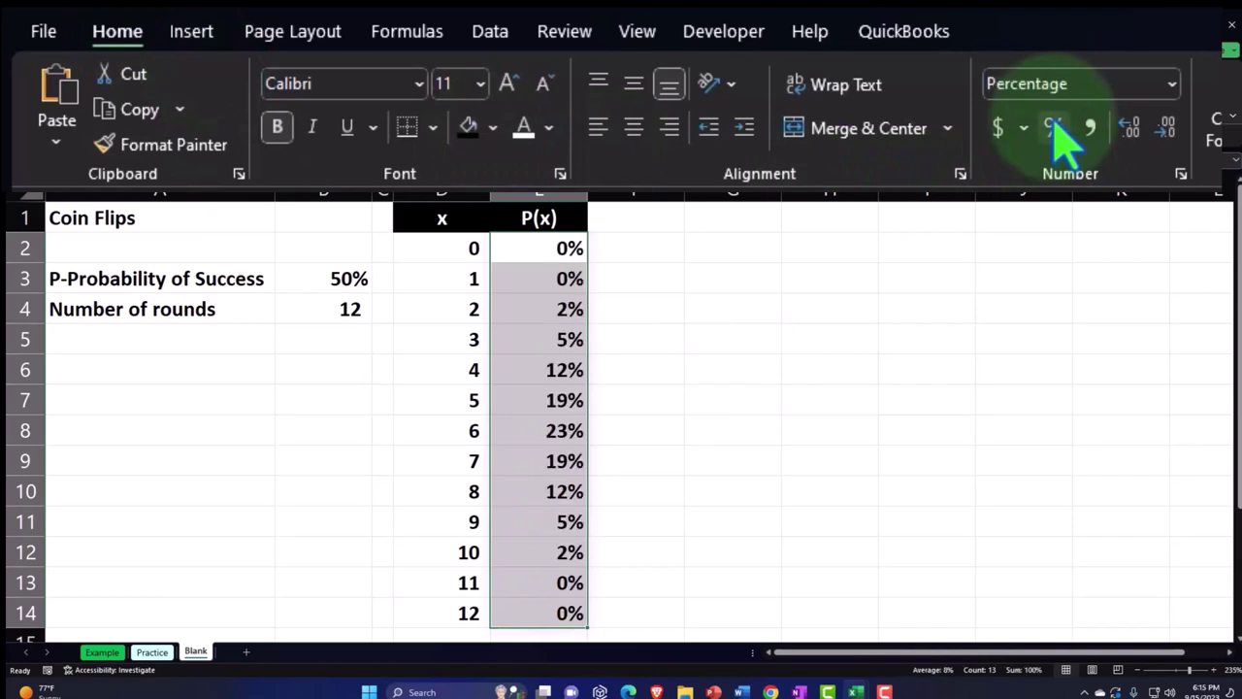
pyautogui.click(1131, 128)
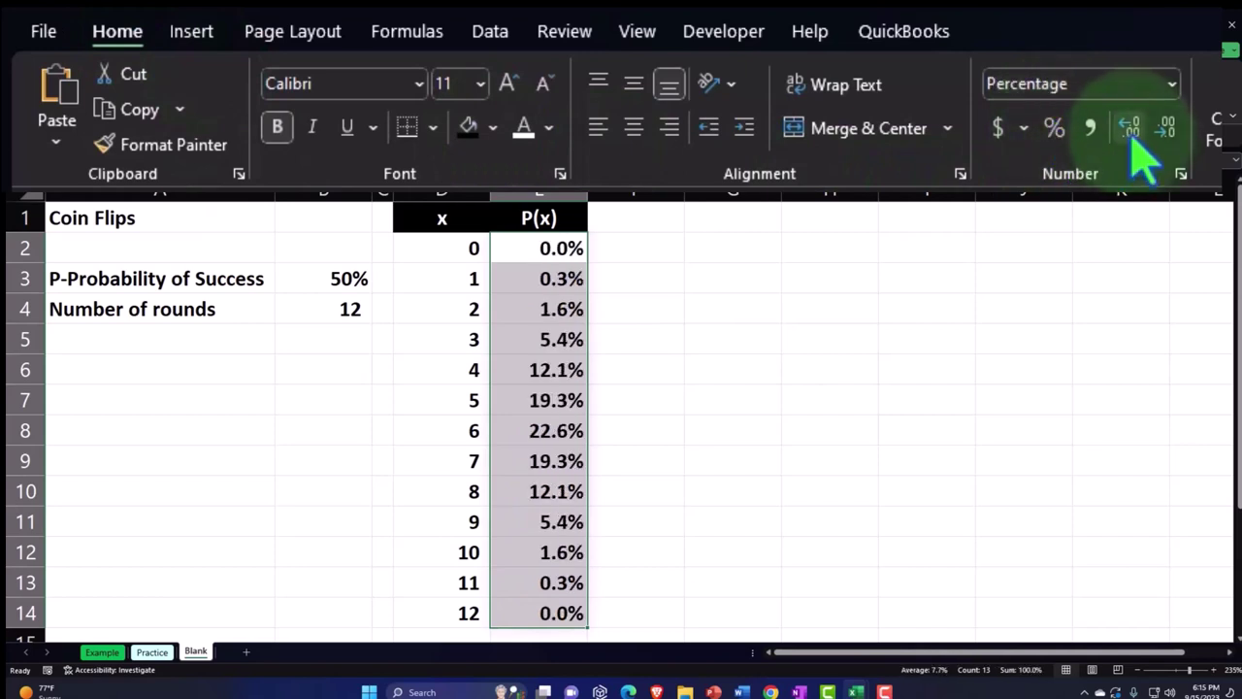
pyautogui.click(1131, 128)
pyautogui.click(357, 365)
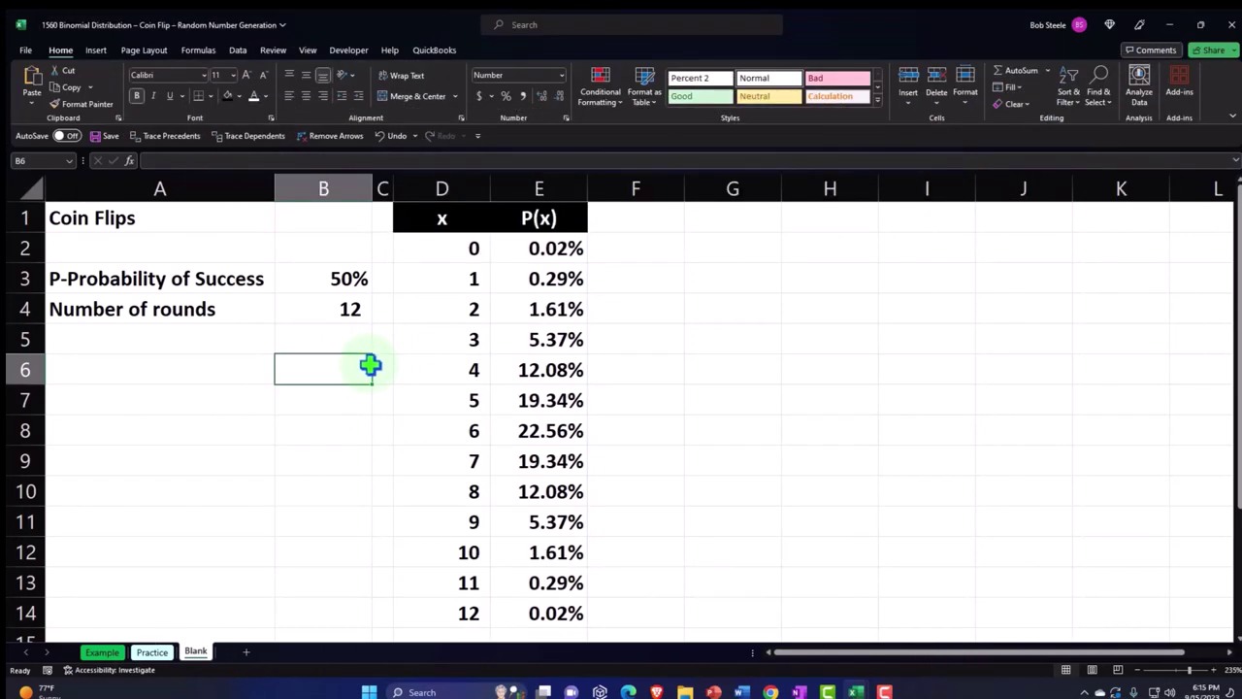
# Try to convert the range D1:E14 into a table with headers, and undo the conversion.
pyautogui.click(435, 241)
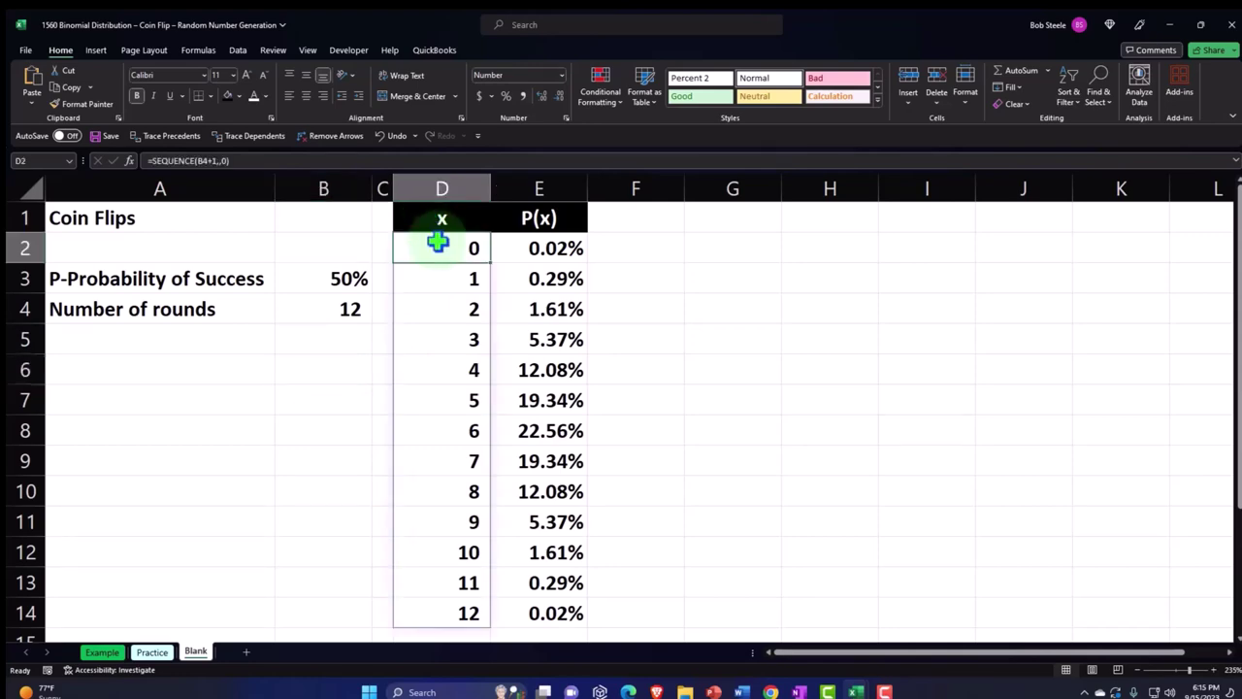
pyautogui.click(95, 53)
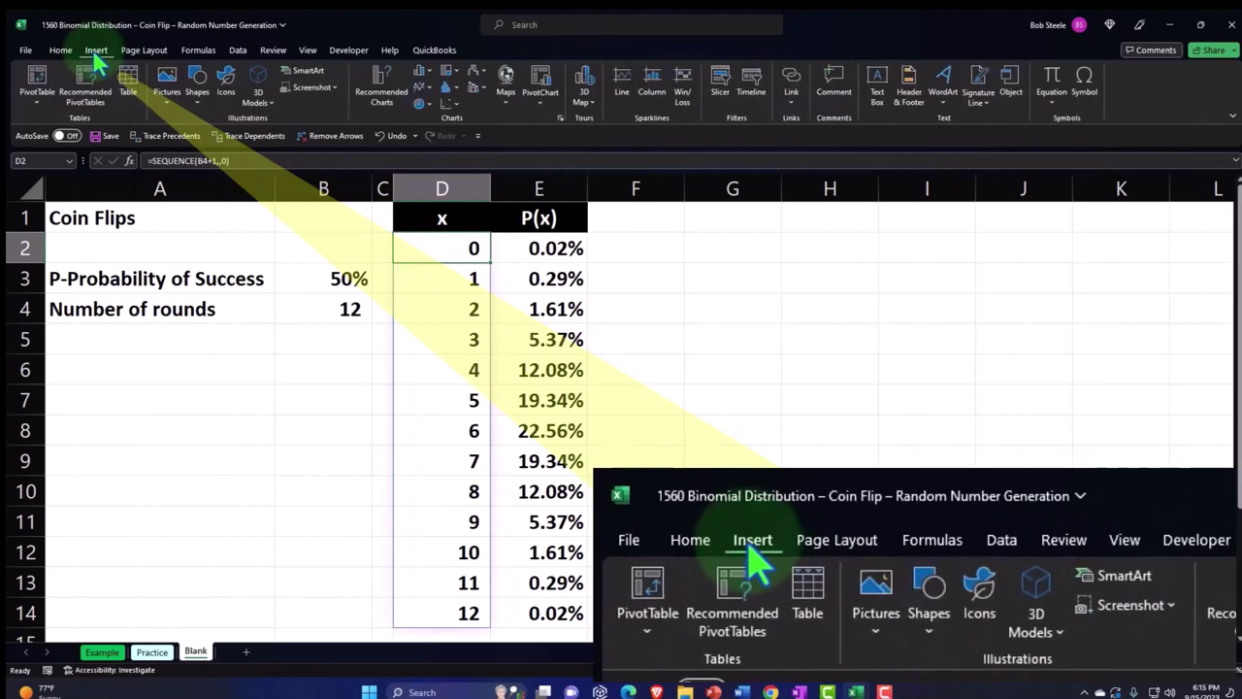
pyautogui.click(127, 77)
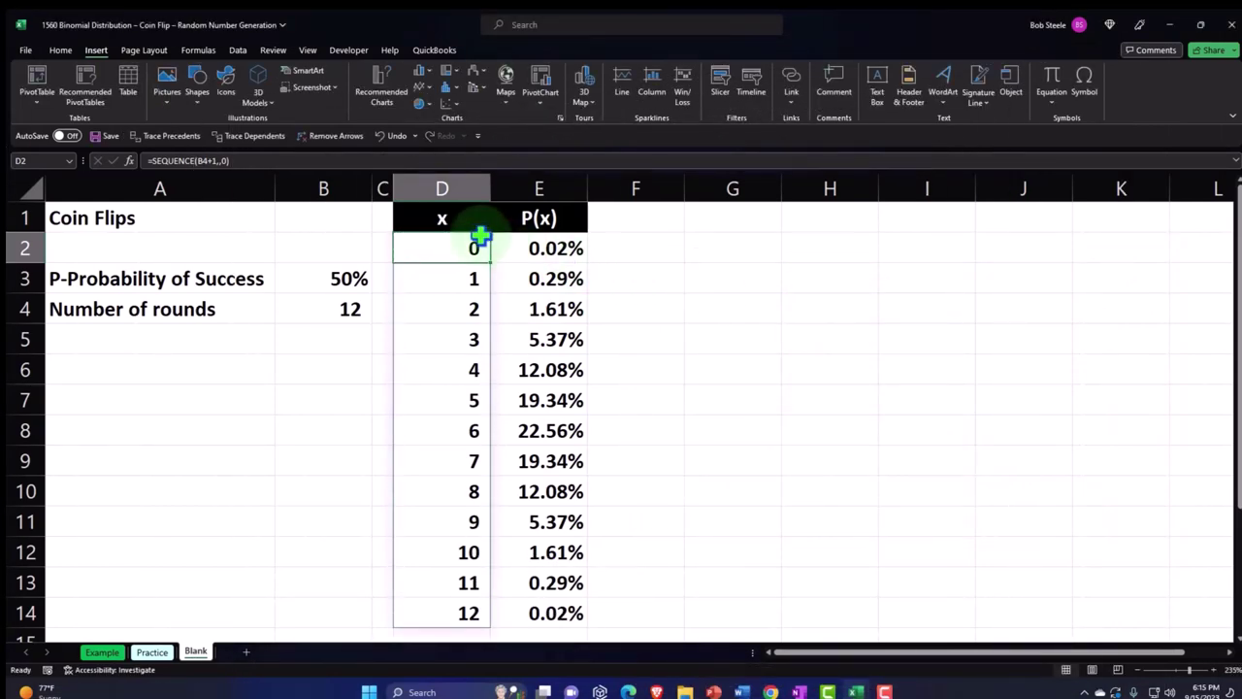
pyautogui.moveTo(466, 221); pyautogui.dragTo(546, 631)
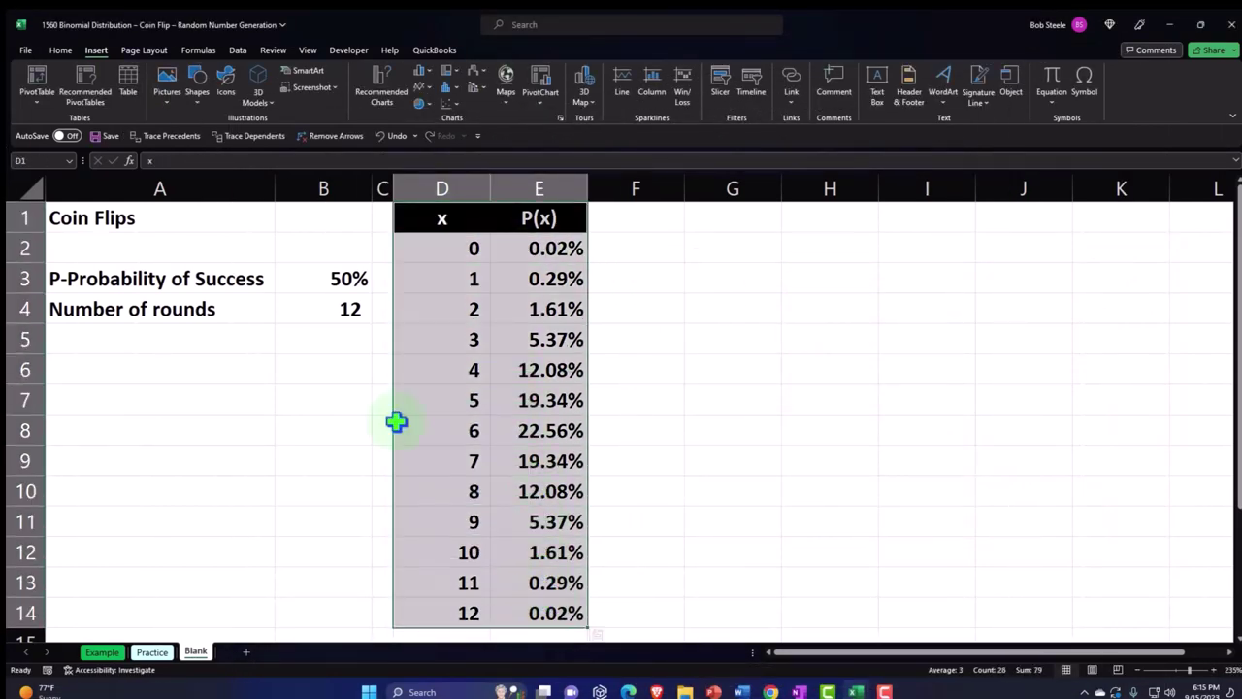
pyautogui.click(127, 84)
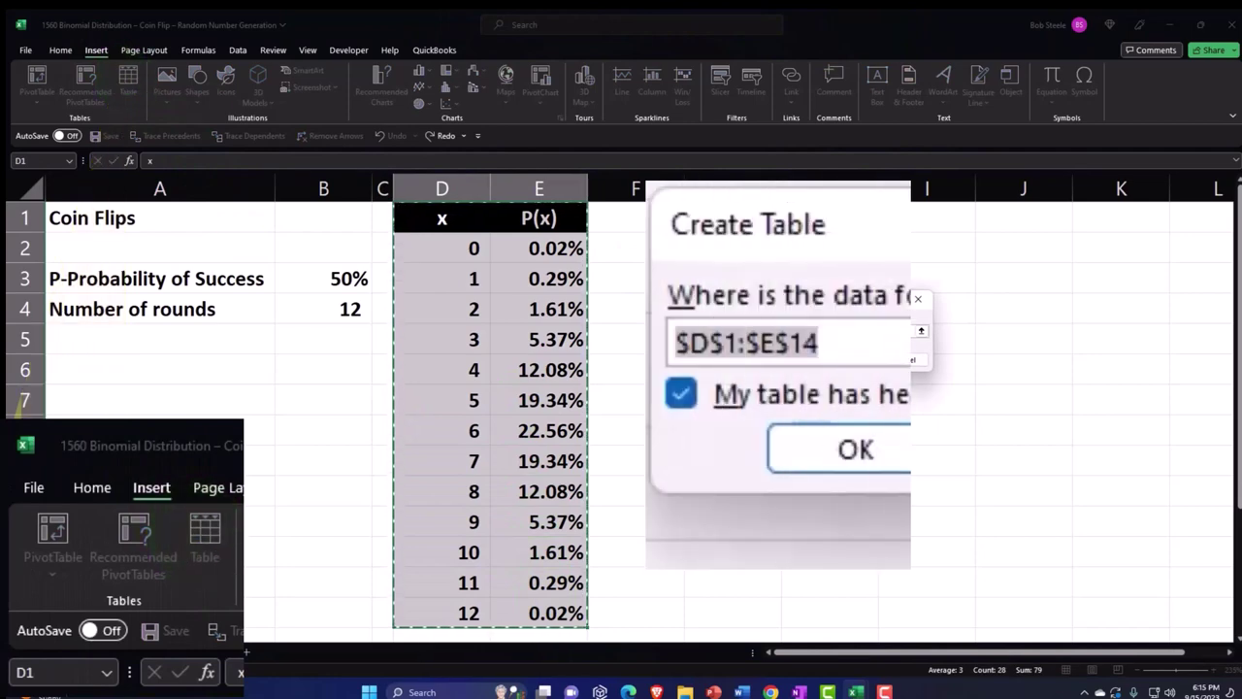
pyautogui.click(850, 359)
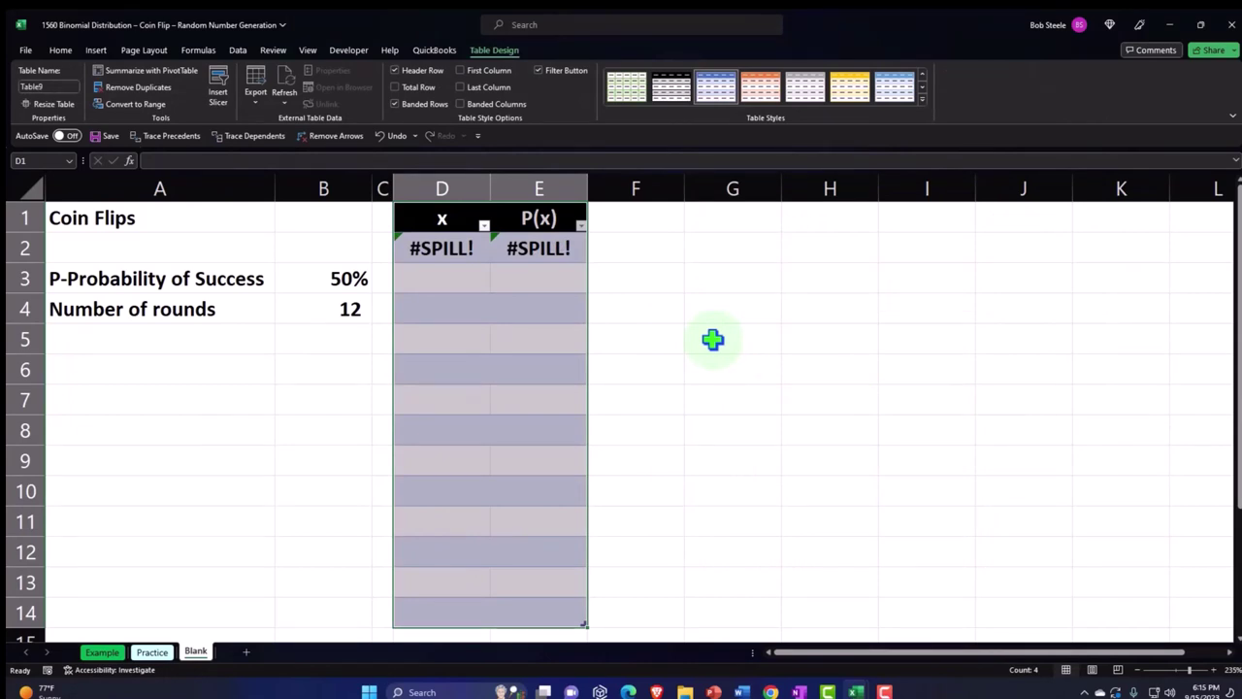
pyautogui.click(384, 135)
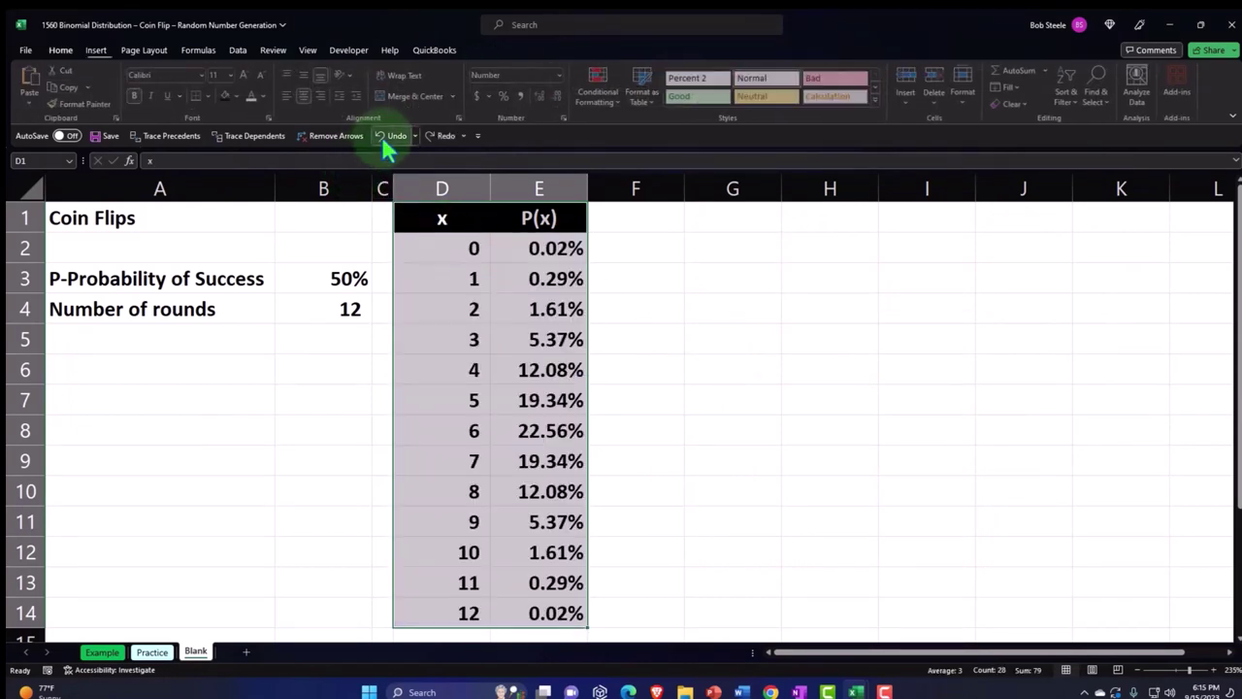
pyautogui.click(444, 307)
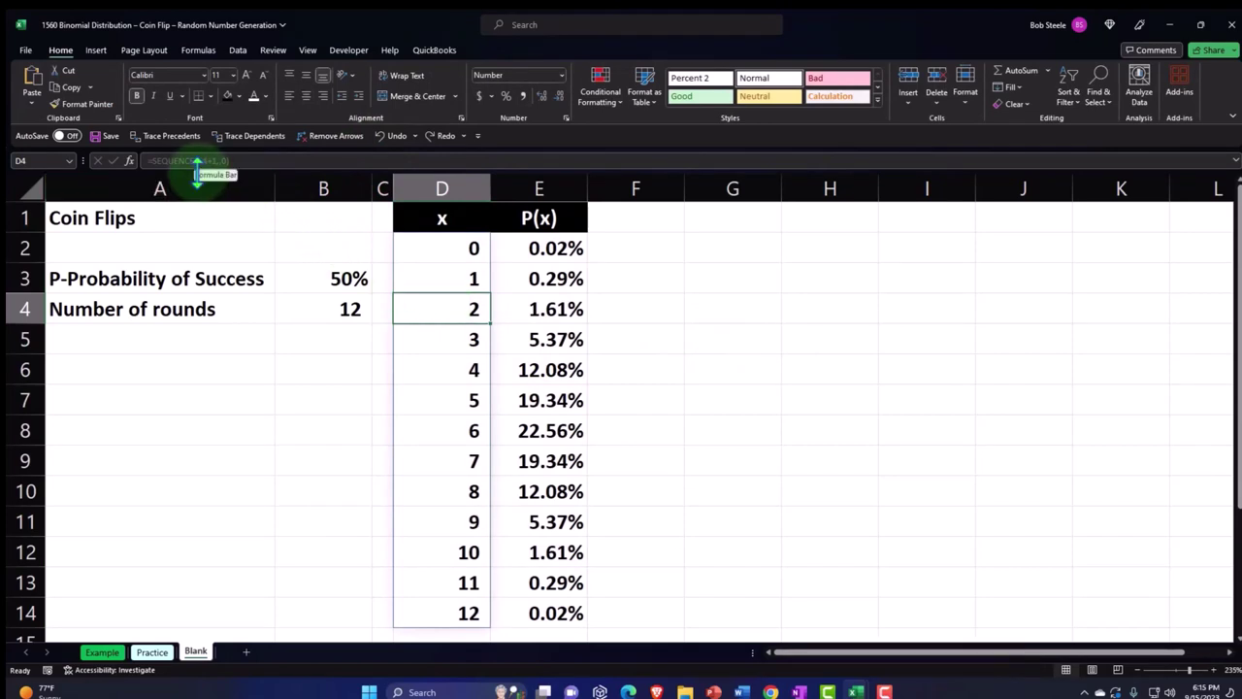
pyautogui.click(422, 251)
pyautogui.click(539, 247)
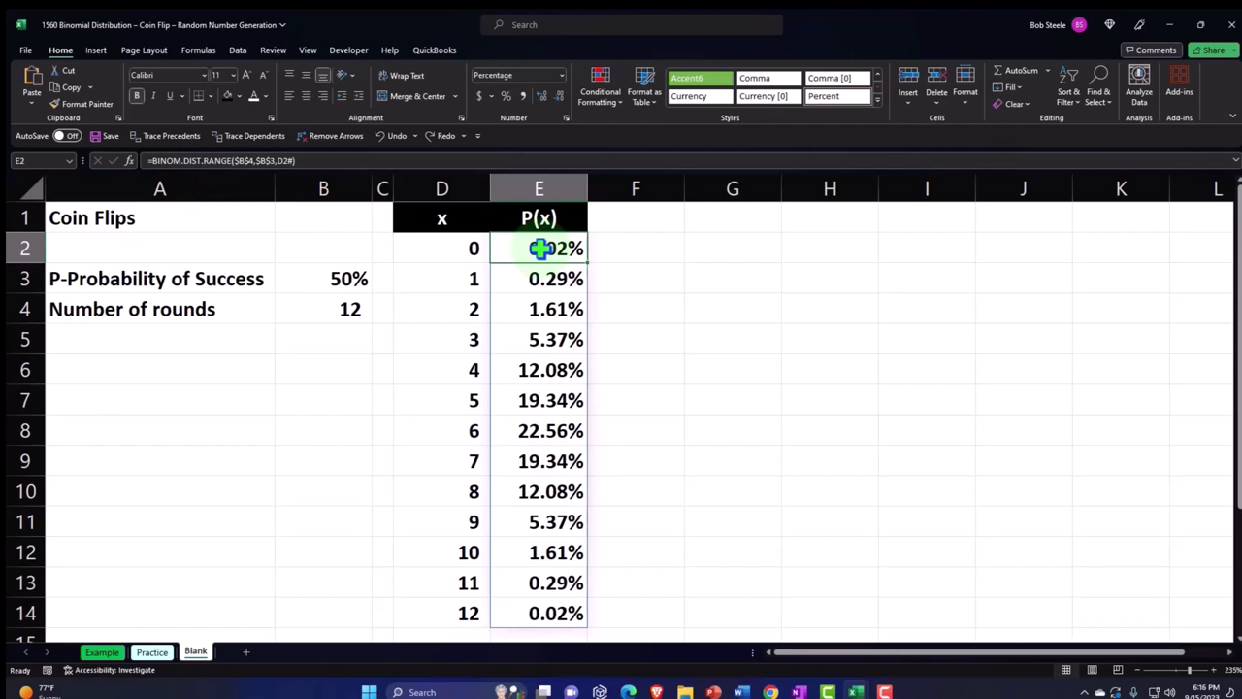
pyautogui.click(302, 387)
# Copy the probability of success and number of rounds inputs from A3:B4 to A21:B22.
pyautogui.moveTo(103, 277); pyautogui.dragTo(277, 310)
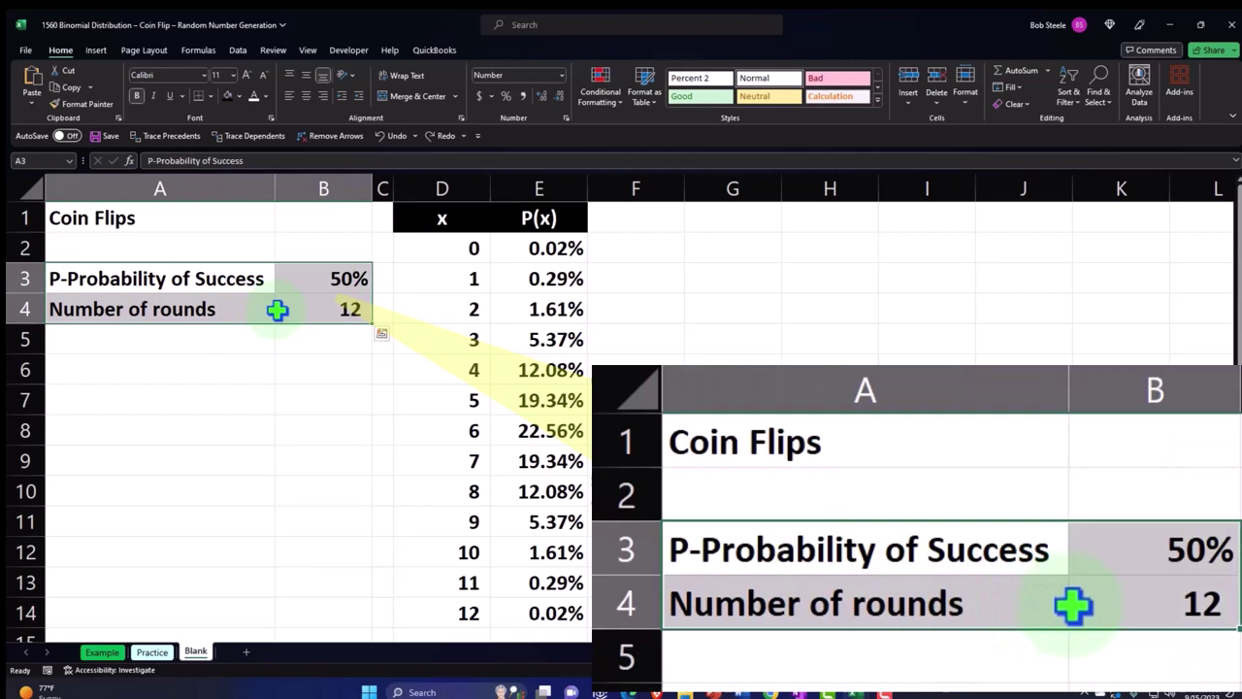
pyautogui.hotkey('ctrl', 'c')
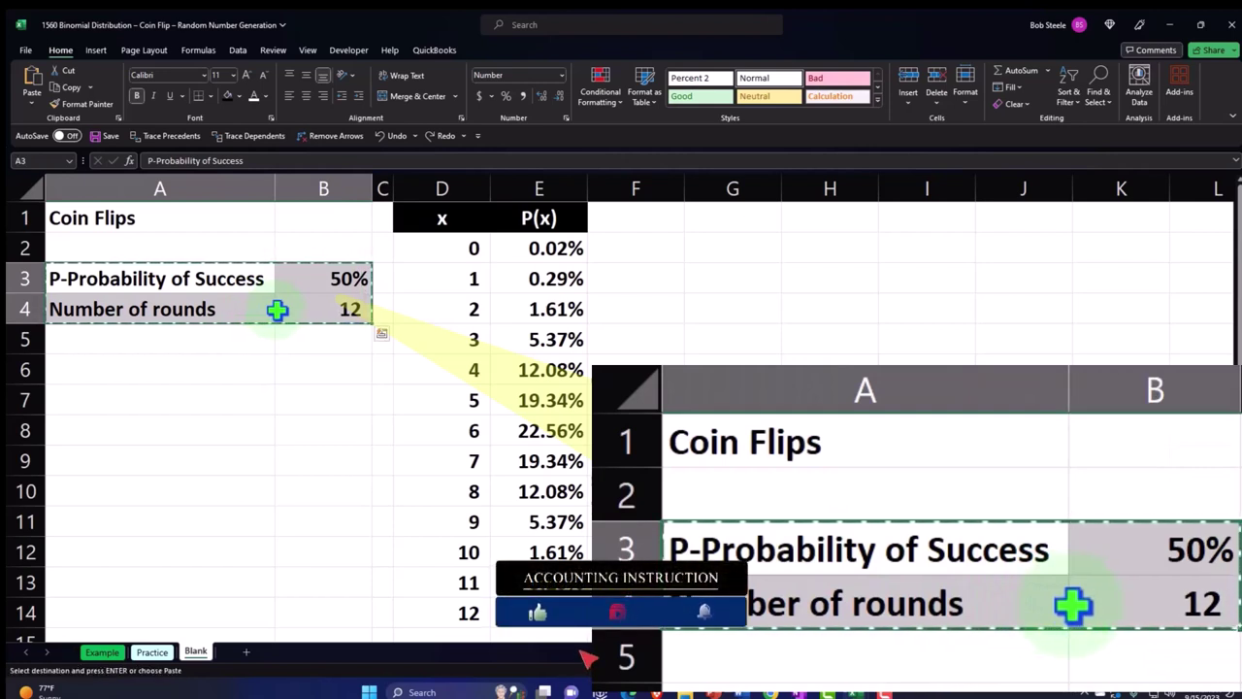
pyautogui.scroll(-4, 277, 309)
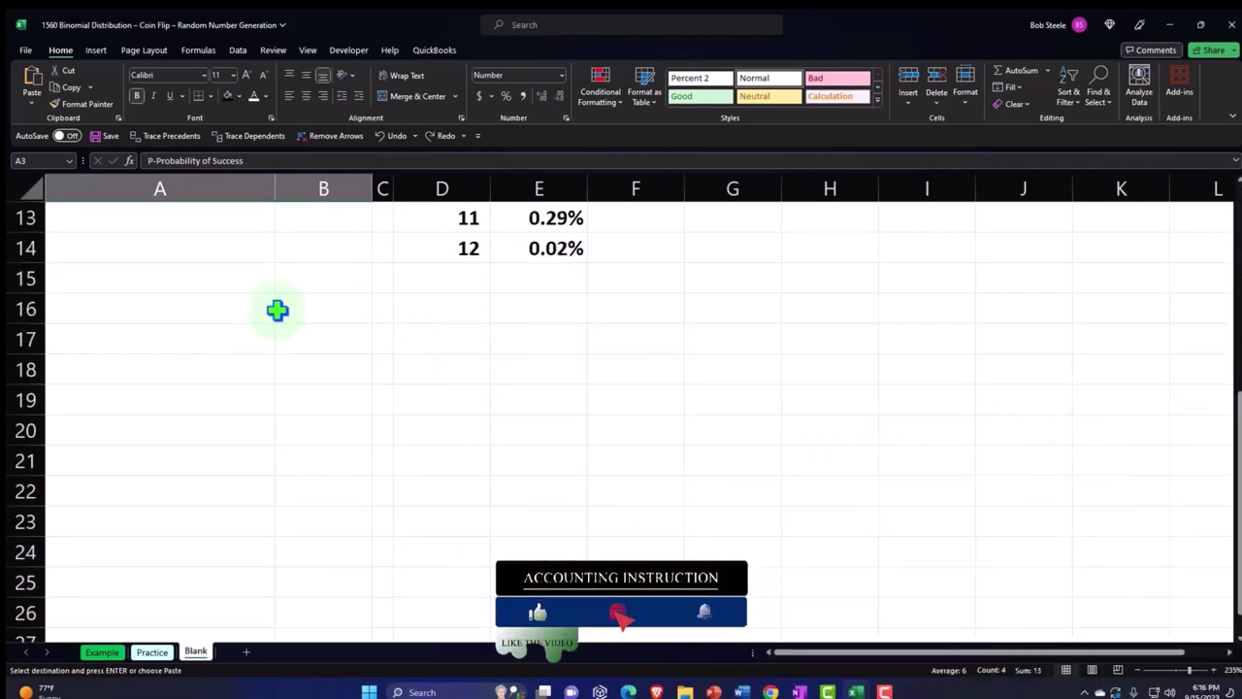
pyautogui.click(123, 462)
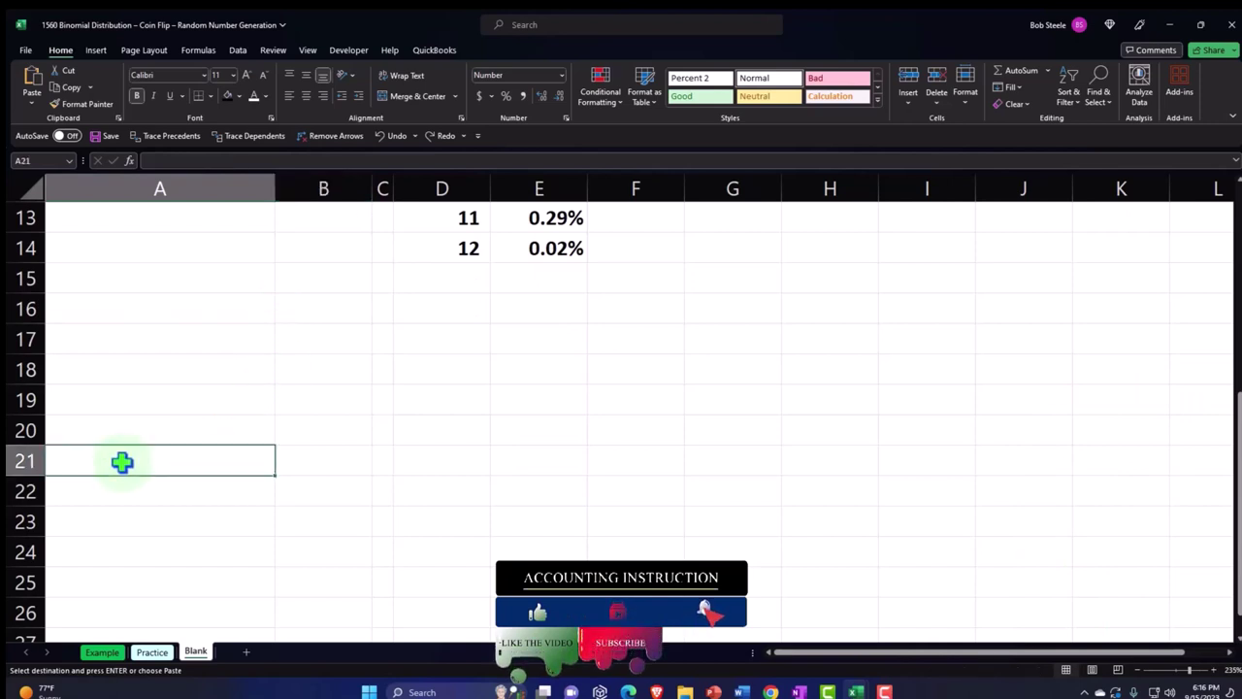
pyautogui.hotkey('ctrl', 'v')
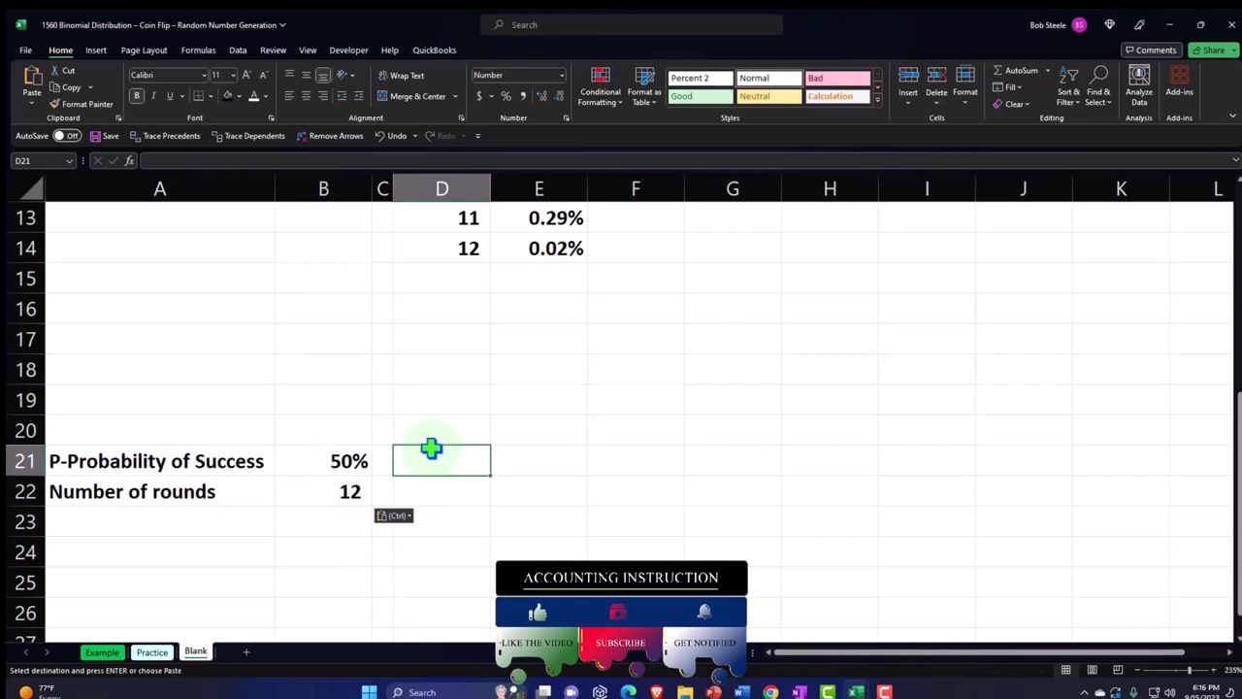
# Link D21 to the x header with =D1 and fill the formula across to E21 for the P(x) header.
pyautogui.write('=')
pyautogui.scroll(4, 430, 446)
pyautogui.click(441, 218)
pyautogui.scroll(-3, 440, 219)
pyautogui.press('Return')
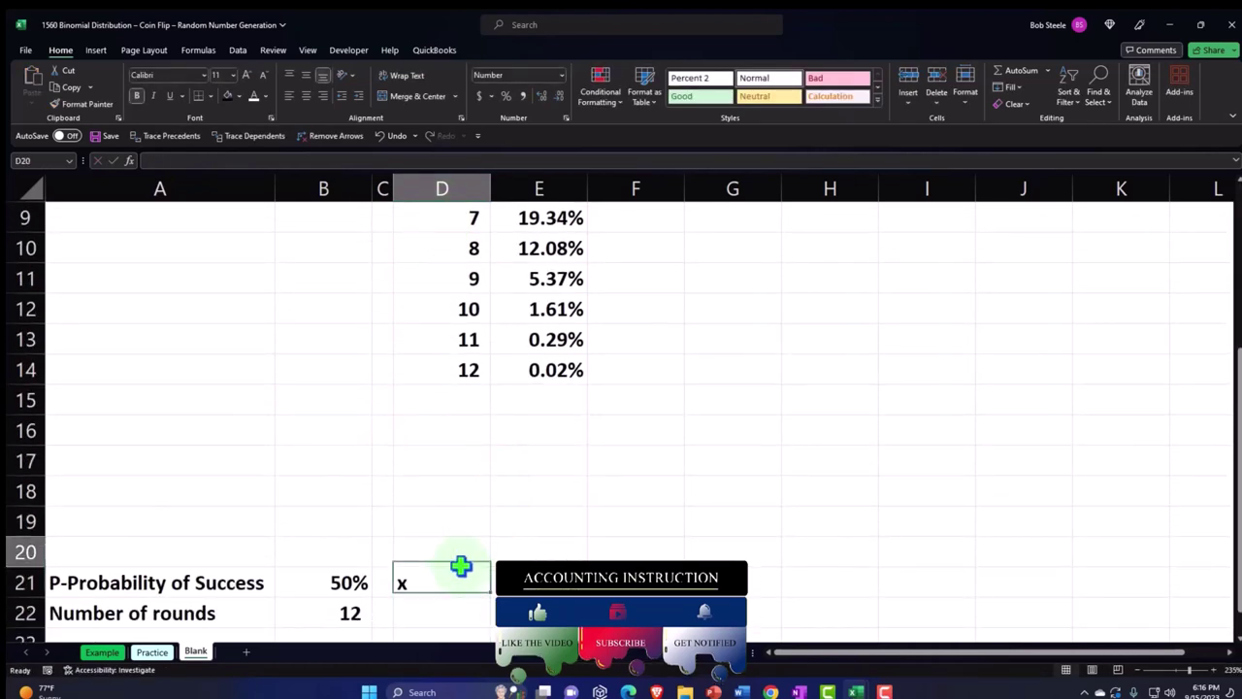
pyautogui.click(460, 565)
pyautogui.click(476, 585)
pyautogui.moveTo(491, 597); pyautogui.dragTo(549, 599)
# Format the D21:E21 headers with black fill, white font and centered alignment.
pyautogui.scroll(-2, 549, 599)
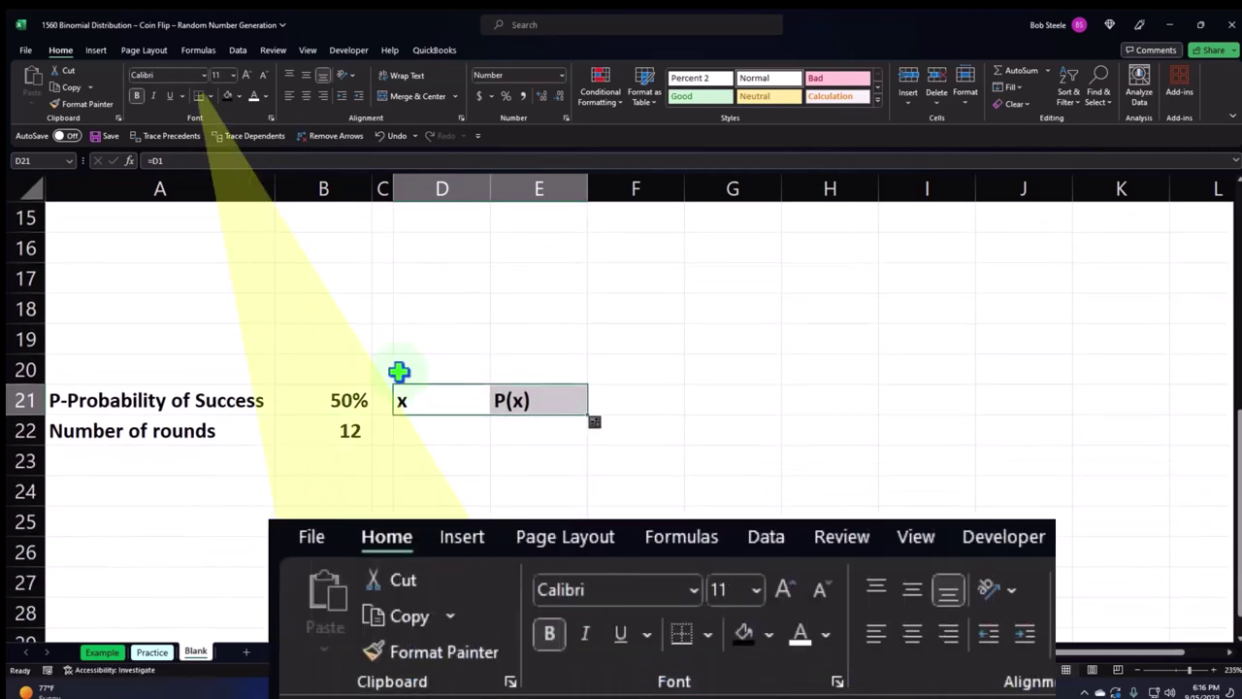
pyautogui.click(226, 98)
pyautogui.click(255, 97)
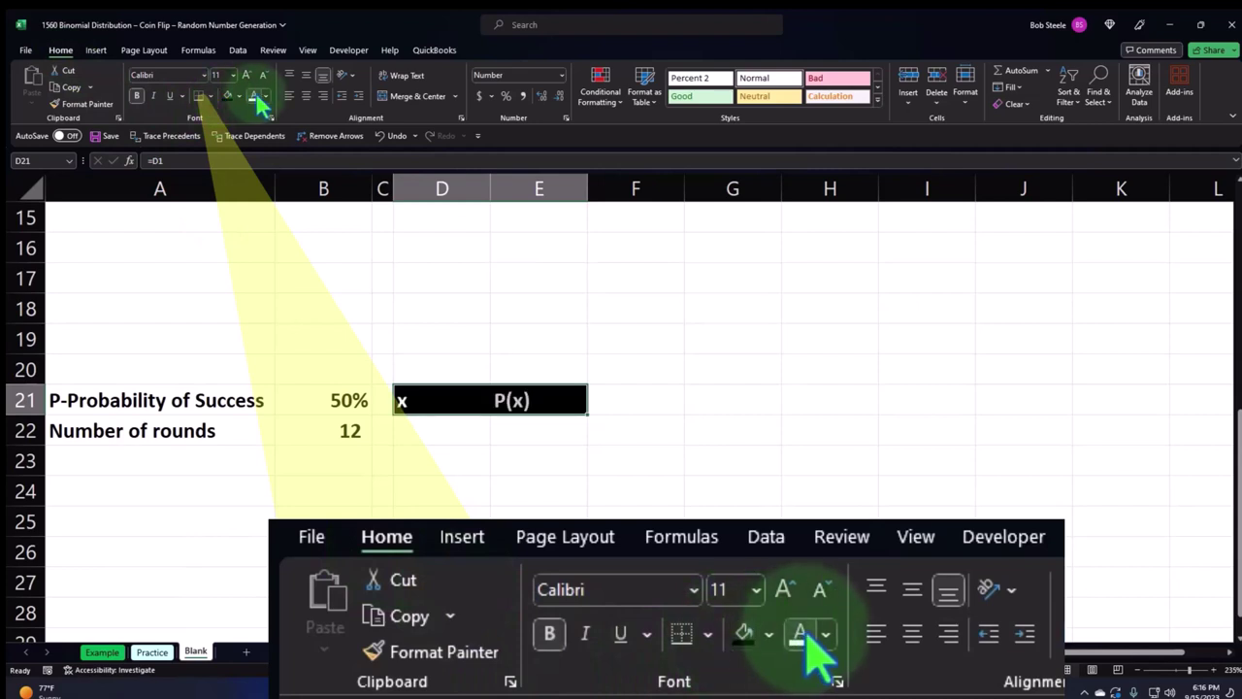
pyautogui.click(305, 96)
# Enter 0, 1 and 2 in D22:D24 and fill the series down to 12 in D34.
pyautogui.click(466, 428)
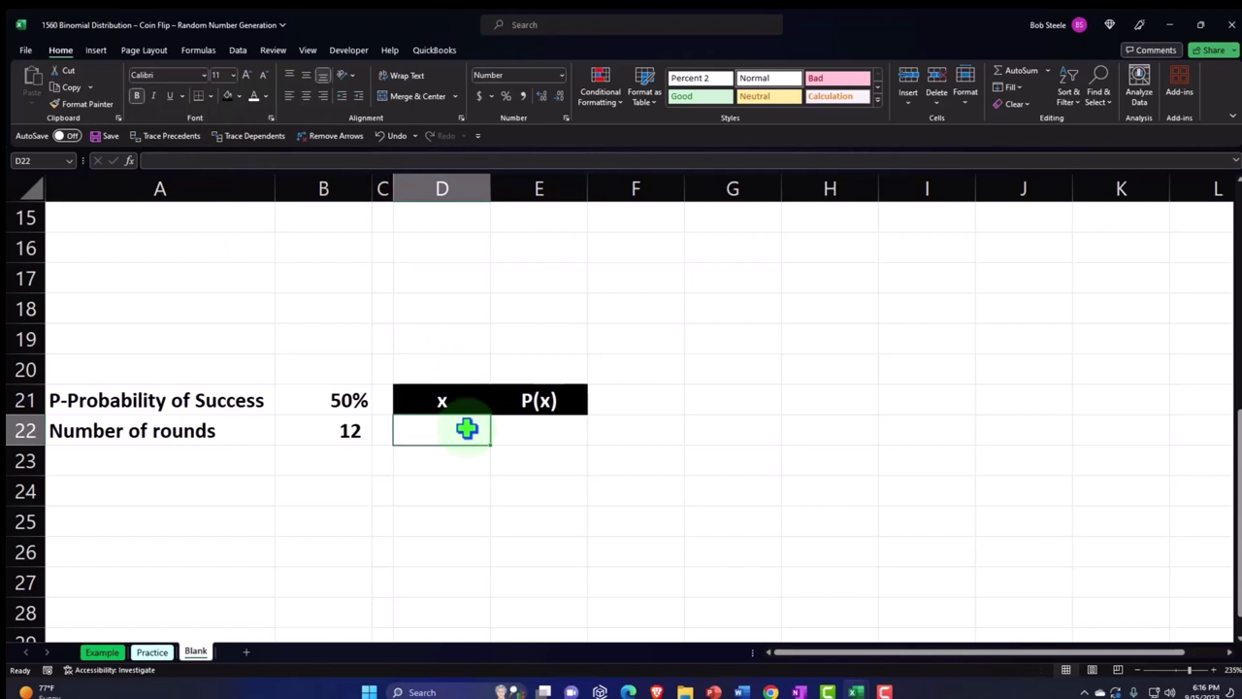
pyautogui.write('0')
pyautogui.press('Return')
pyautogui.write('1')
pyautogui.press('Return')
pyautogui.write('2')
pyautogui.press('Return')
pyautogui.moveTo(467, 428); pyautogui.dragTo(471, 476)
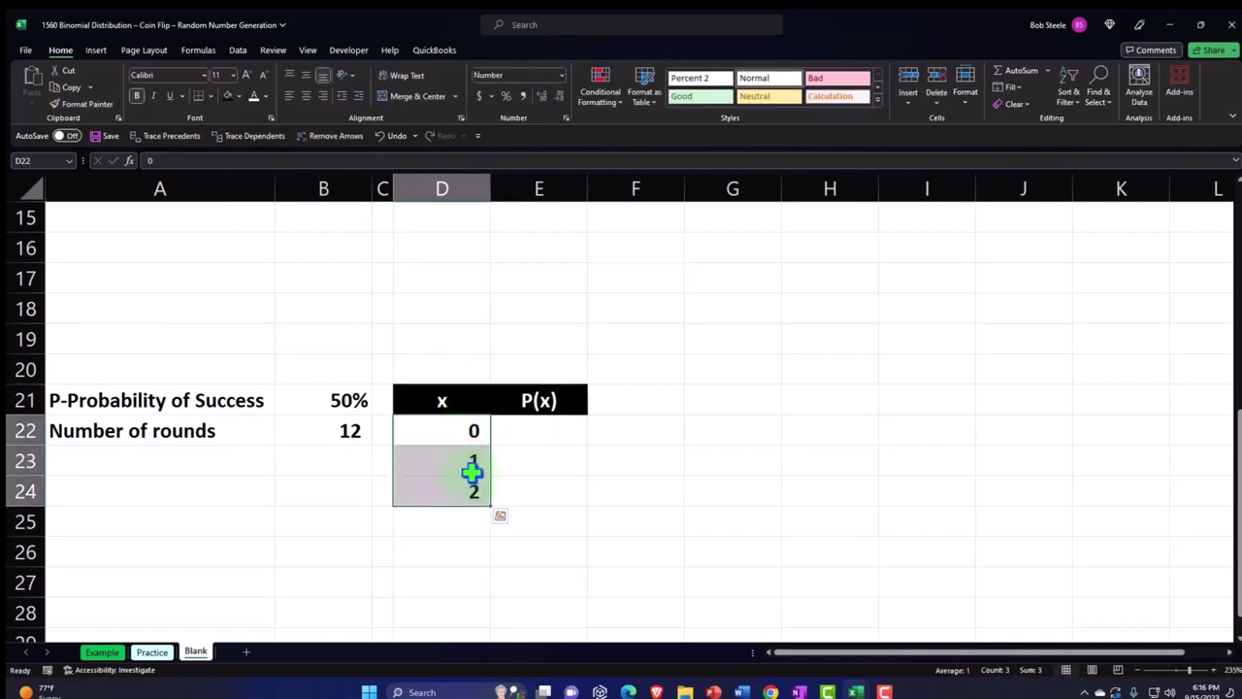
pyautogui.scroll(-1, 472, 468)
pyautogui.scroll(-2, 472, 468)
pyautogui.moveTo(492, 322); pyautogui.dragTo(498, 621)
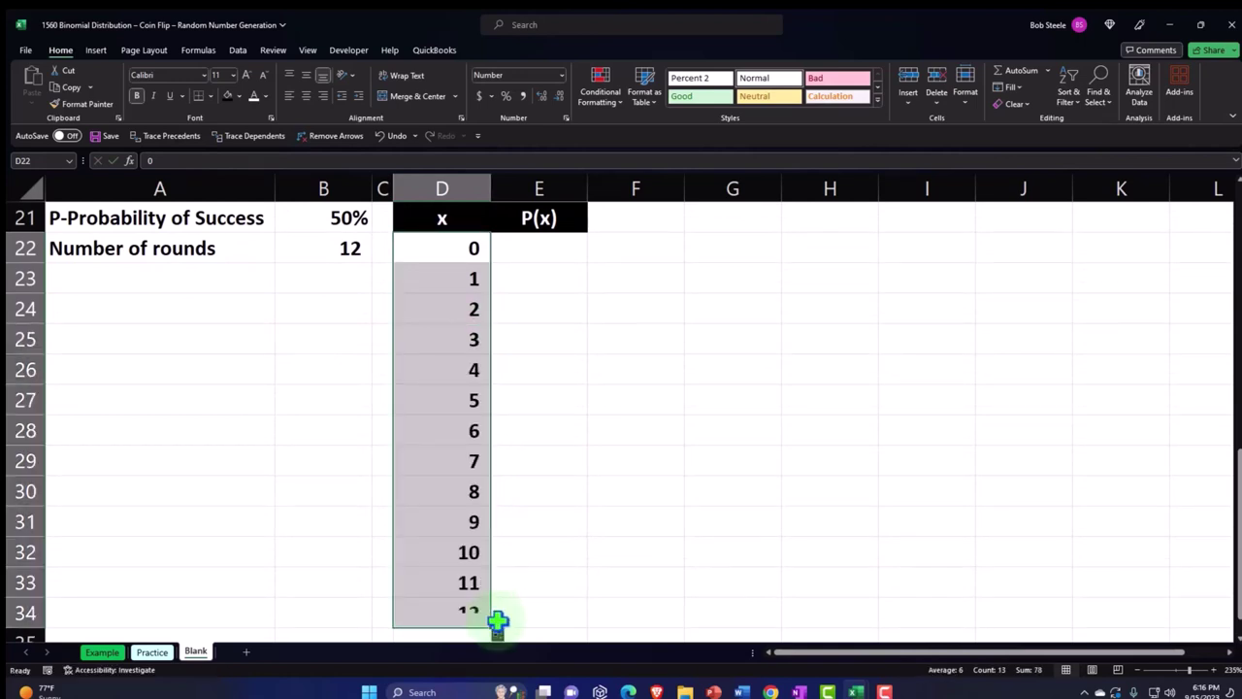
# Start a BINOM.DIST formula in E22 with D22 as the number of successes and absolute $B$22 as the trials.
pyautogui.scroll(1, 530, 486)
pyautogui.click(540, 339)
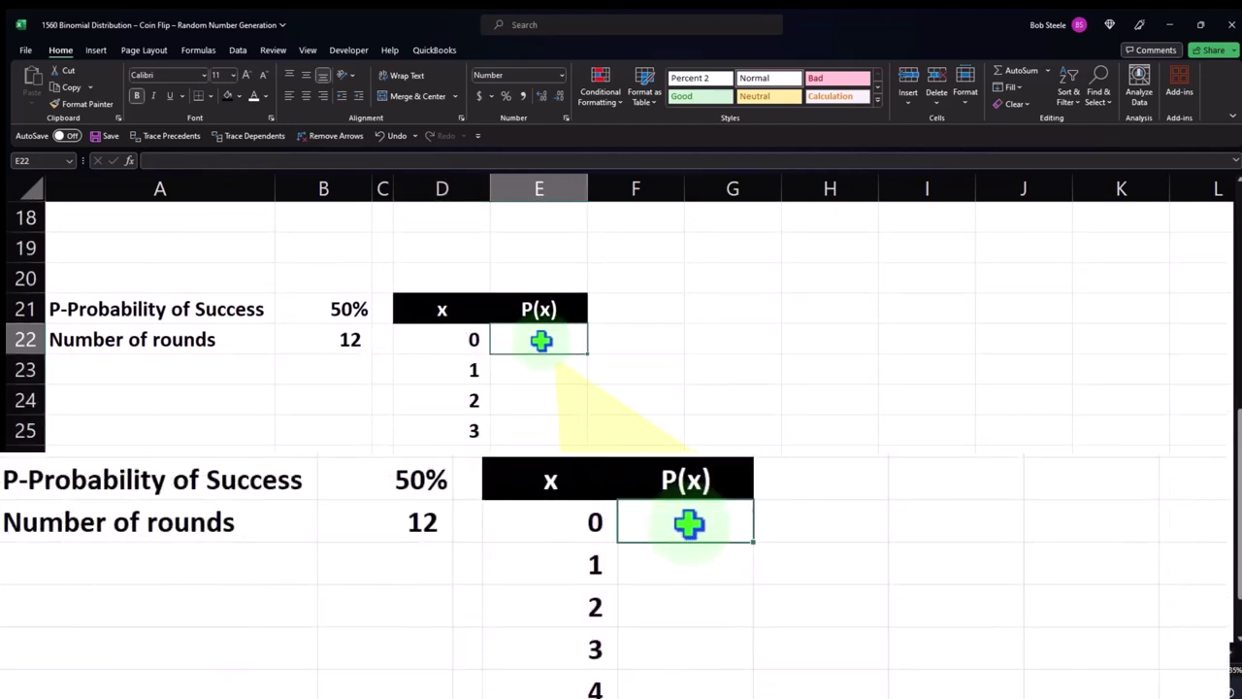
pyautogui.write('=bon')
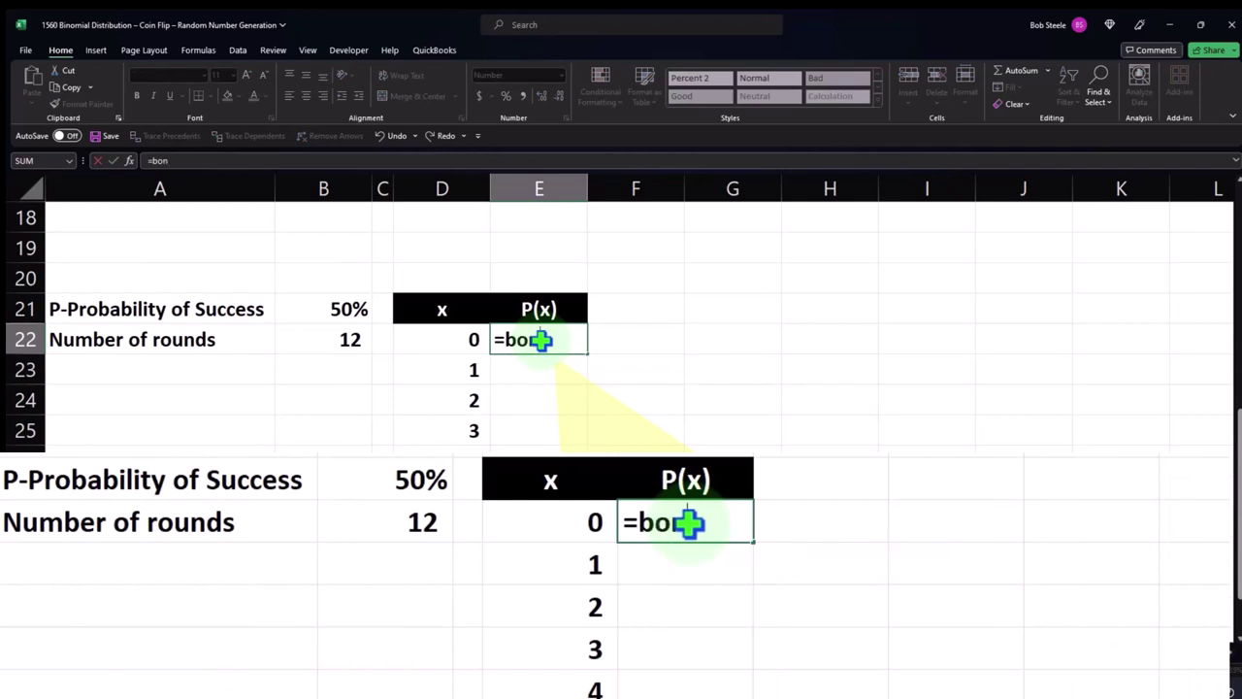
pyautogui.press('BackSpace')
pyautogui.write('in')
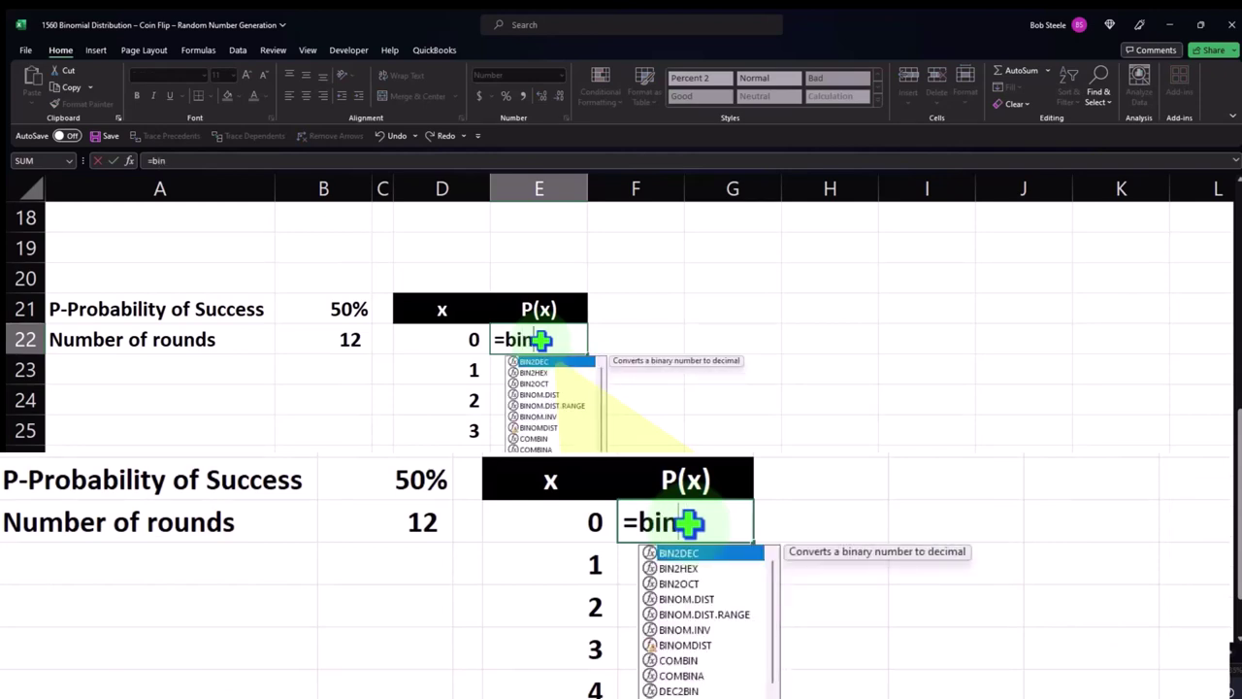
pyautogui.write('o')
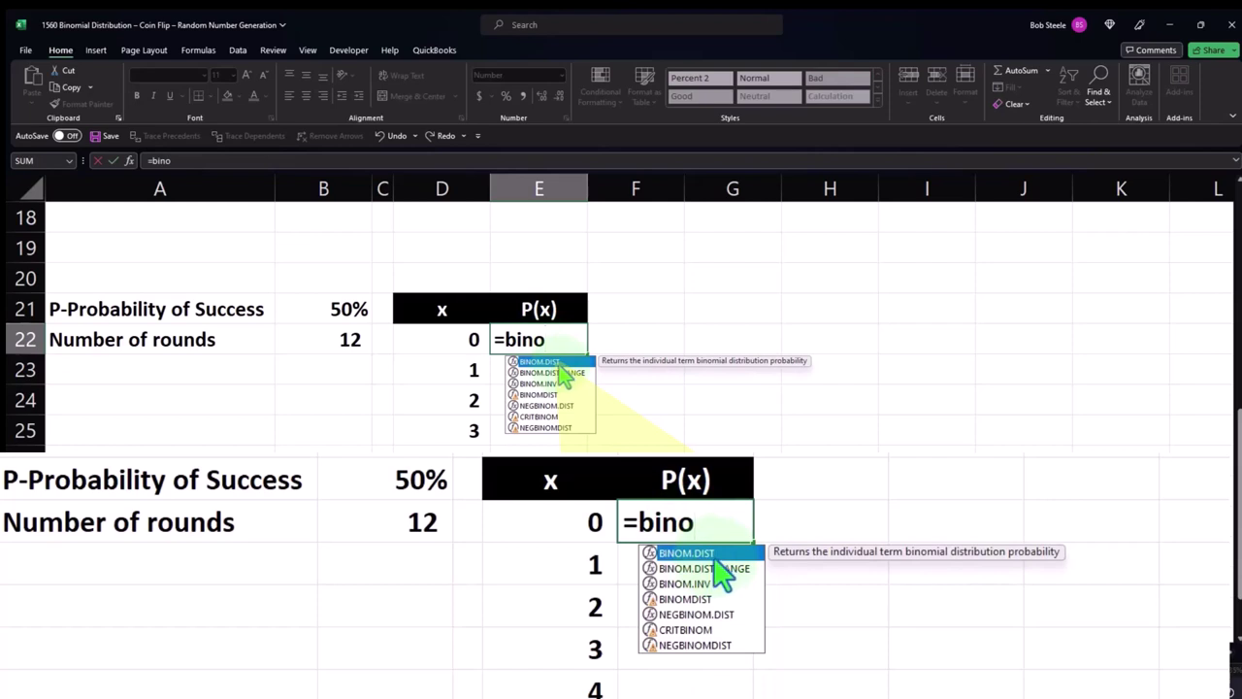
pyautogui.press('Tab')
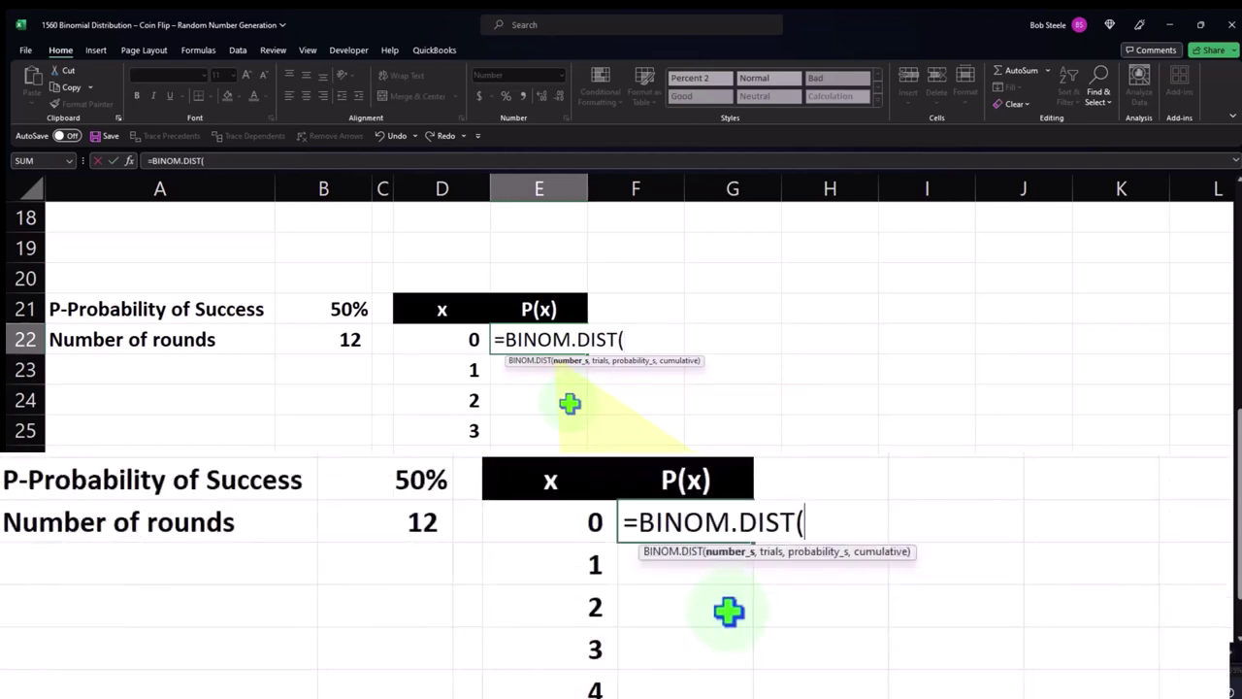
pyautogui.click(461, 339)
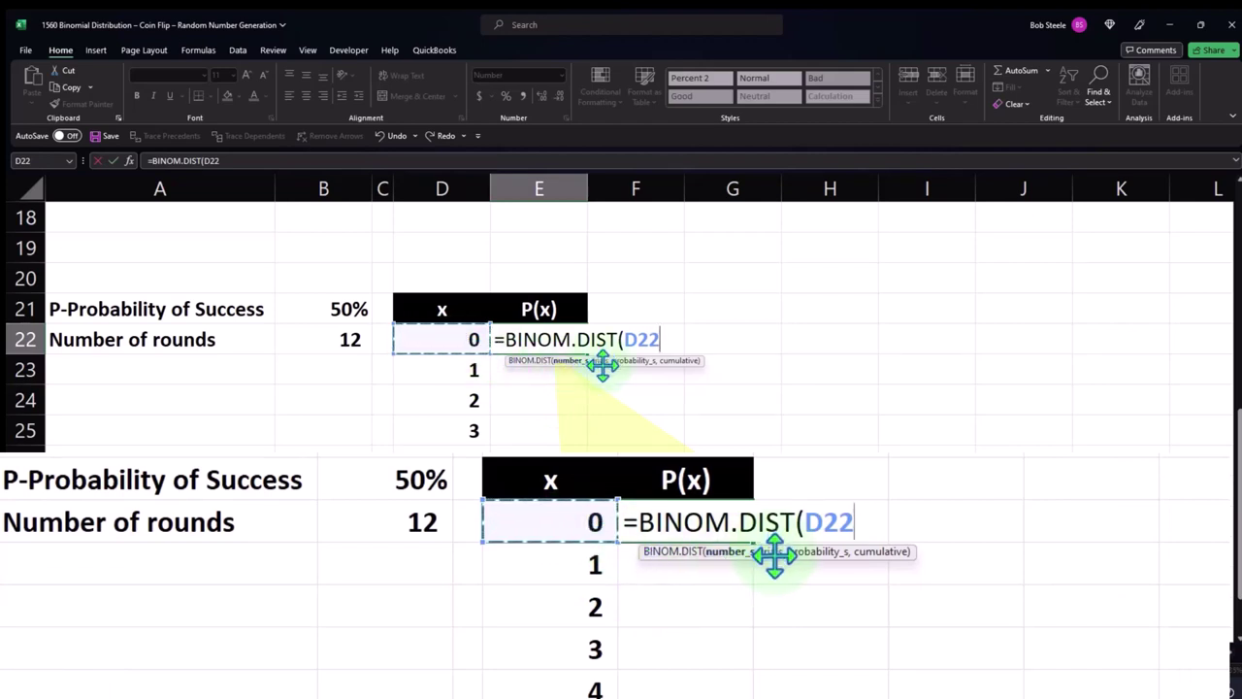
pyautogui.write(',')
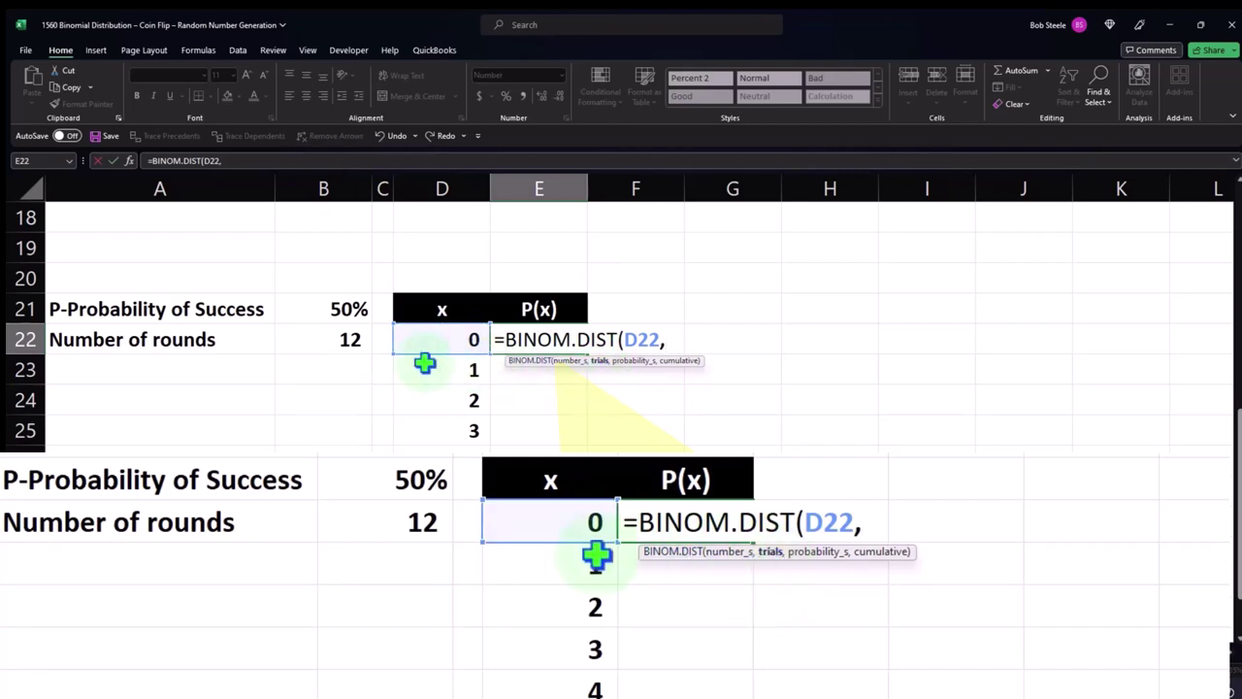
pyautogui.click(338, 340)
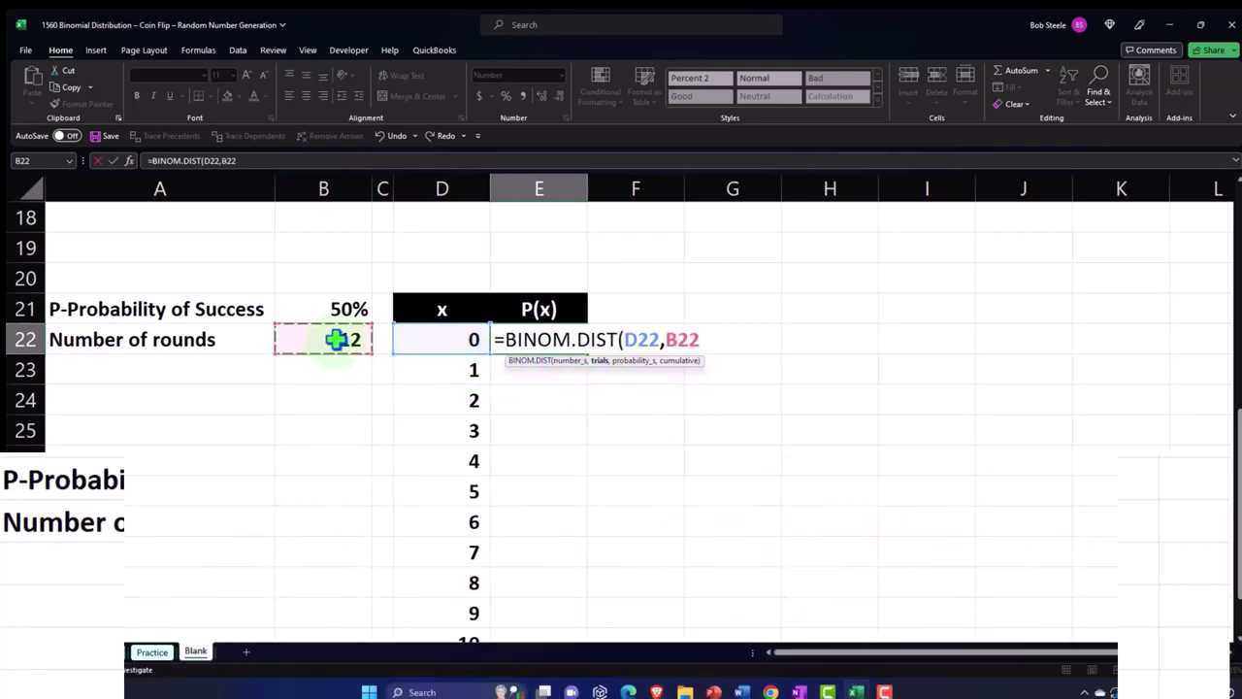
pyautogui.press('F4')
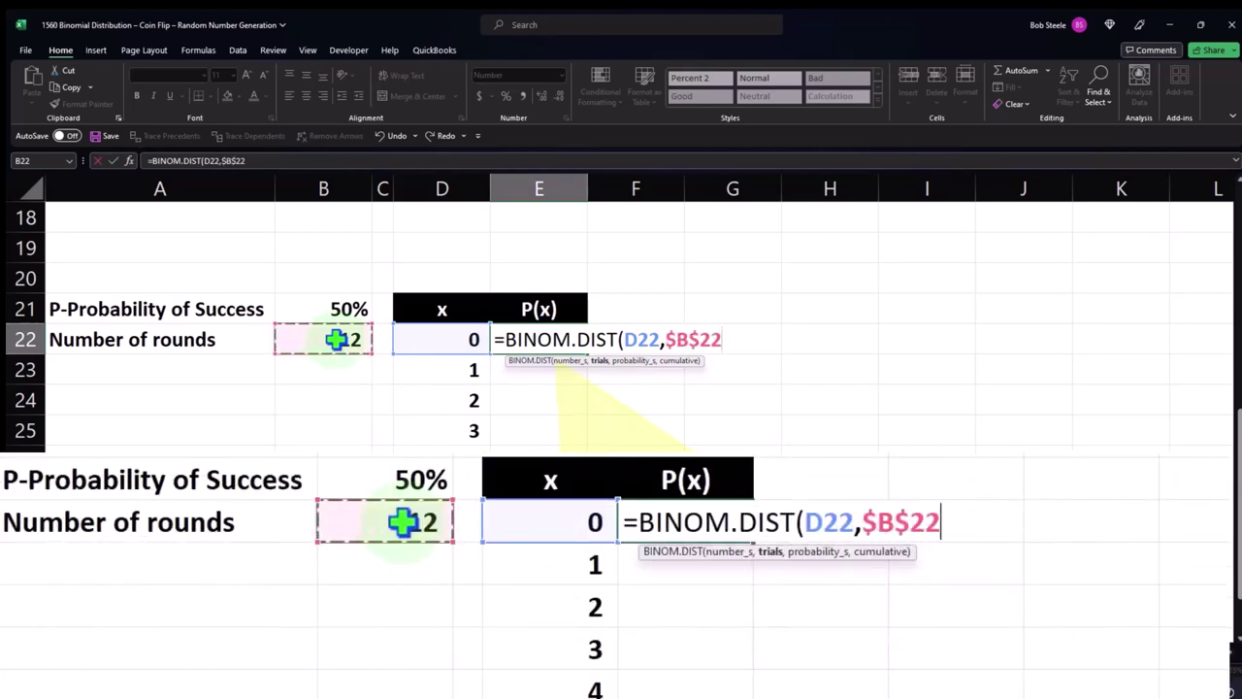
# Add absolute $B$21 as the probability and 0 as the cumulative argument, completing =BINOM.DIST(D22,$B$22,$B$21,0) in E22.
pyautogui.write(',')
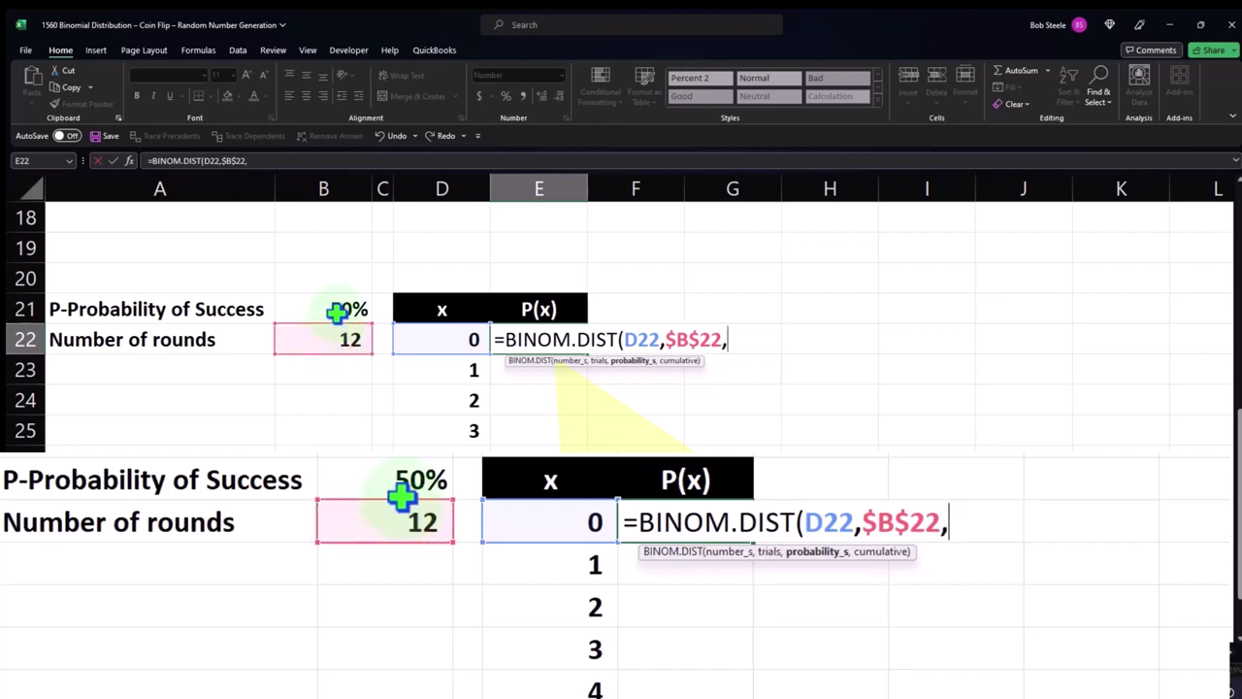
pyautogui.click(336, 308)
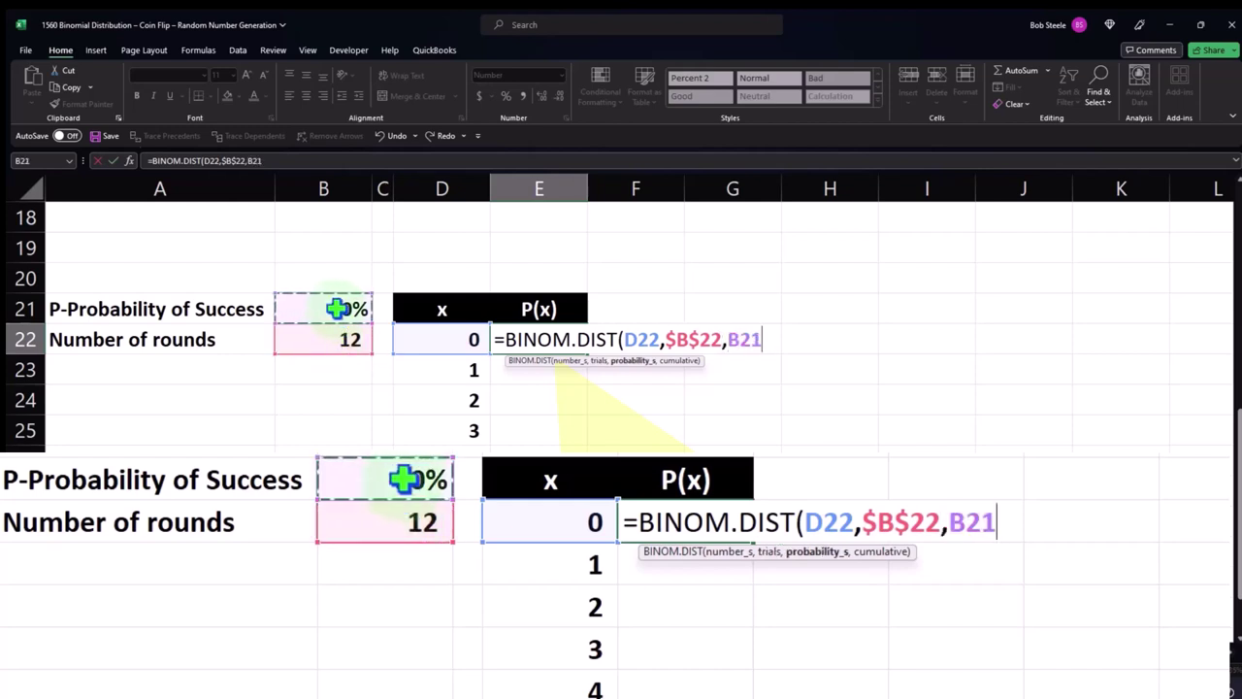
pyautogui.press('F4')
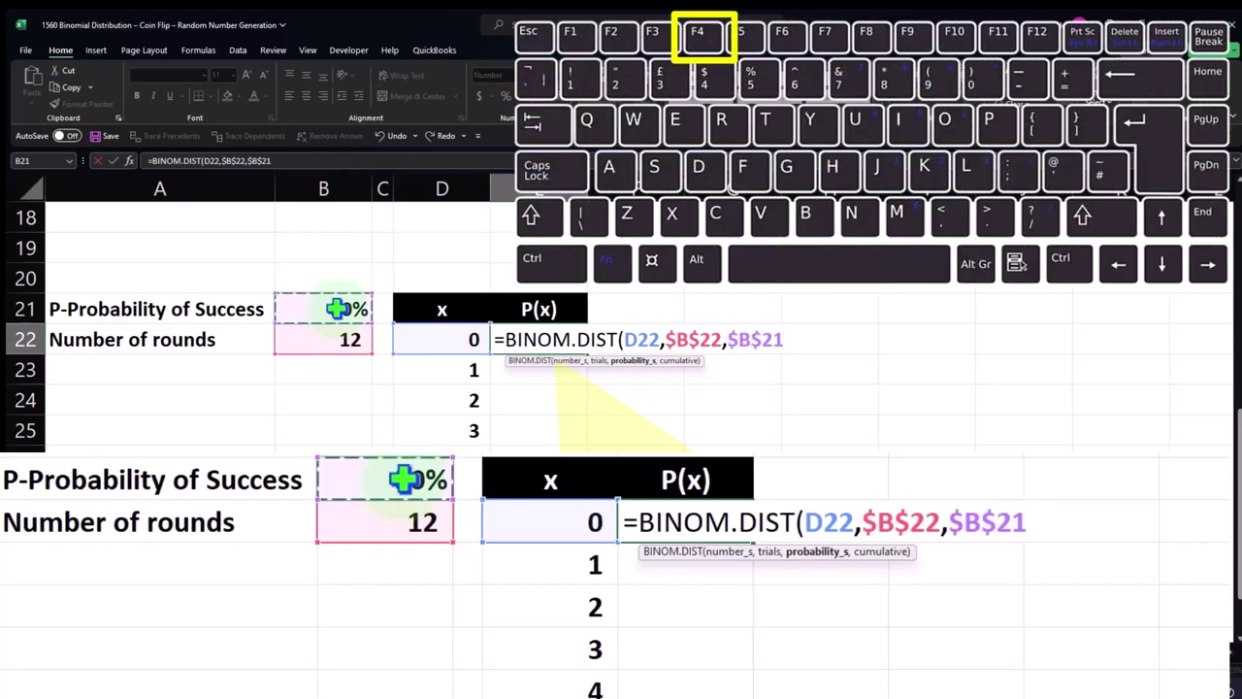
pyautogui.write(',')
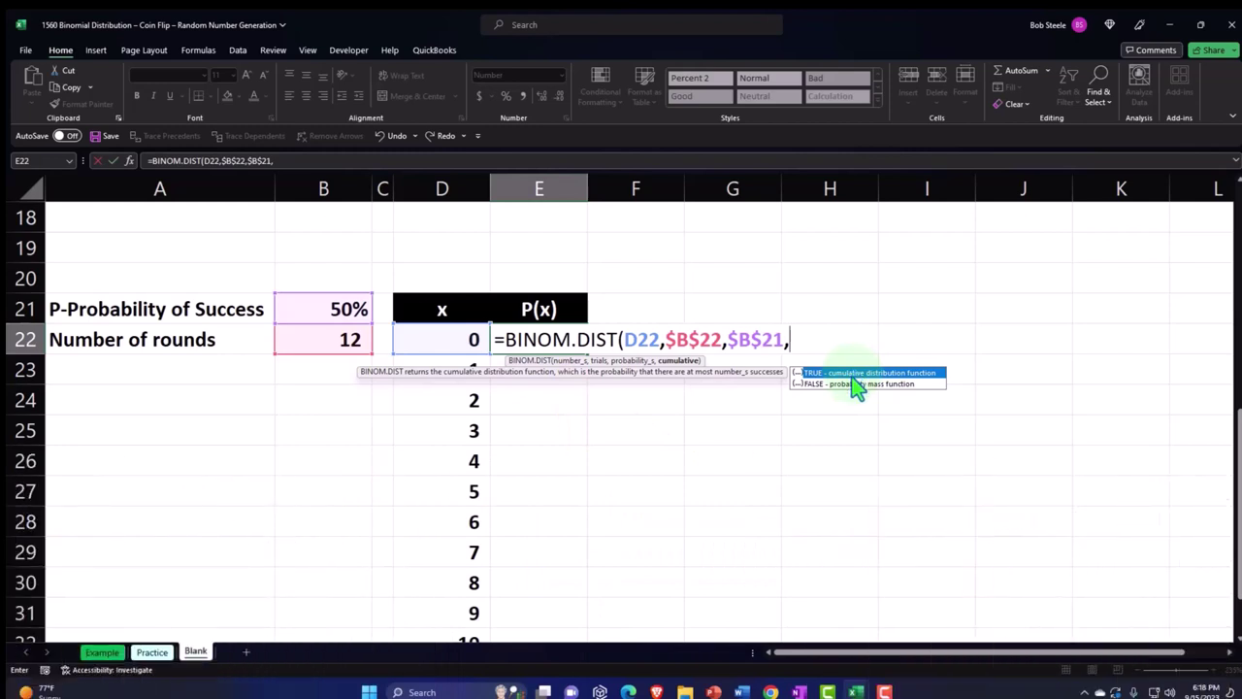
pyautogui.scroll(-1, 824, 321)
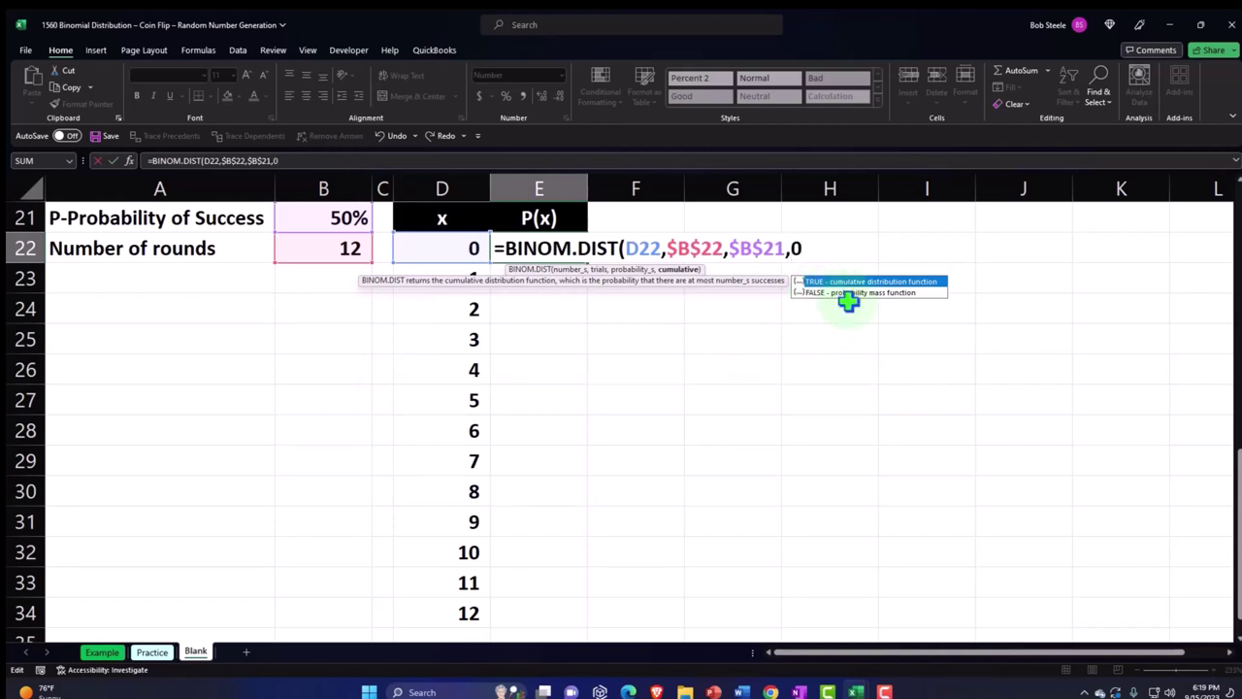
pyautogui.write(')')
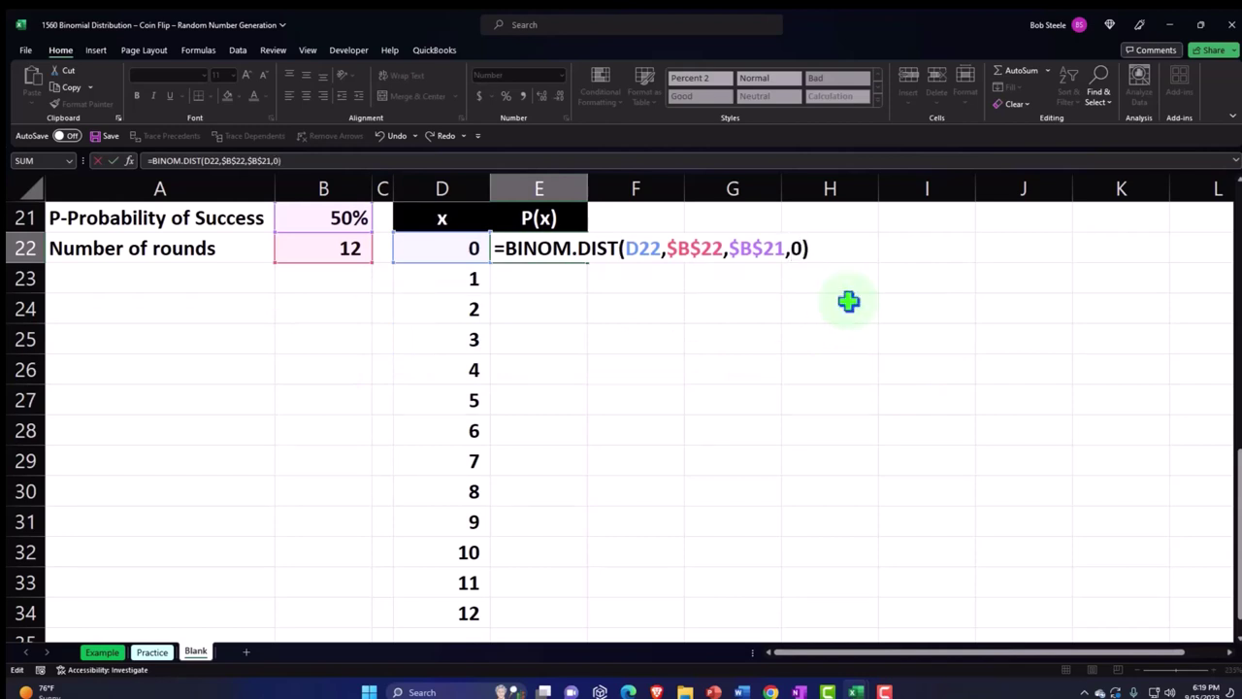
pyautogui.press('Return')
# Fill the E22 formula down to E34 and format the results as percentages with two decimal places.
pyautogui.click(573, 244)
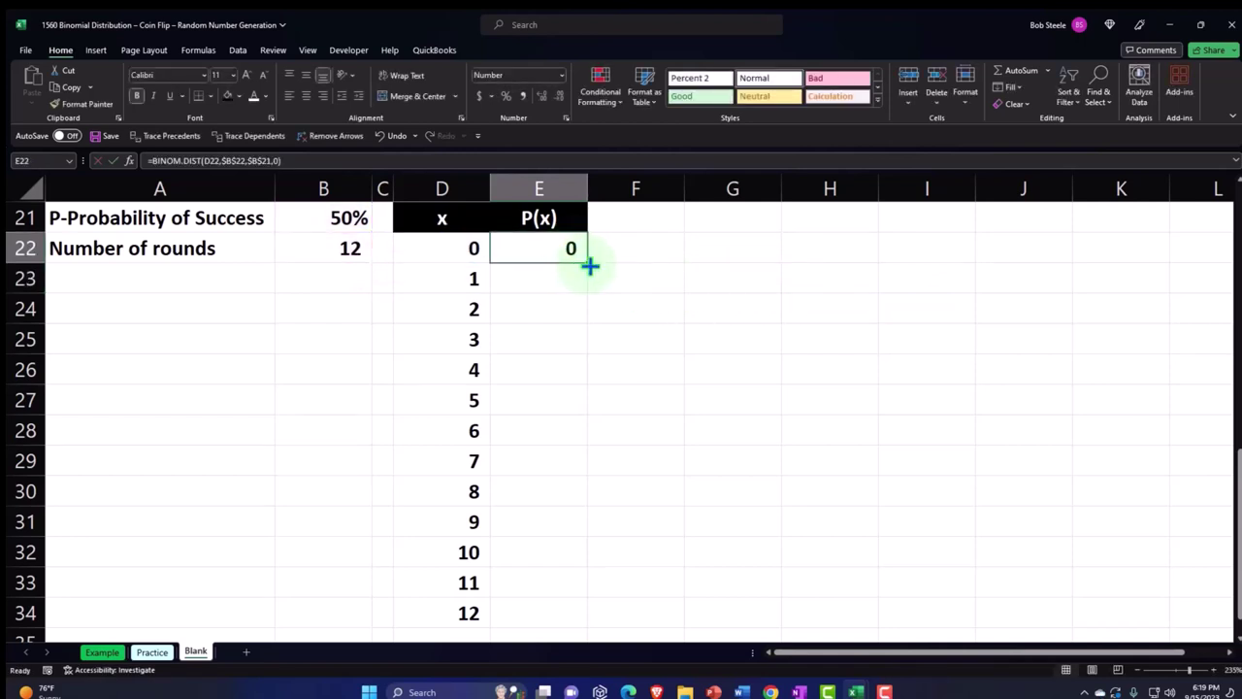
pyautogui.doubleClick(588, 263)
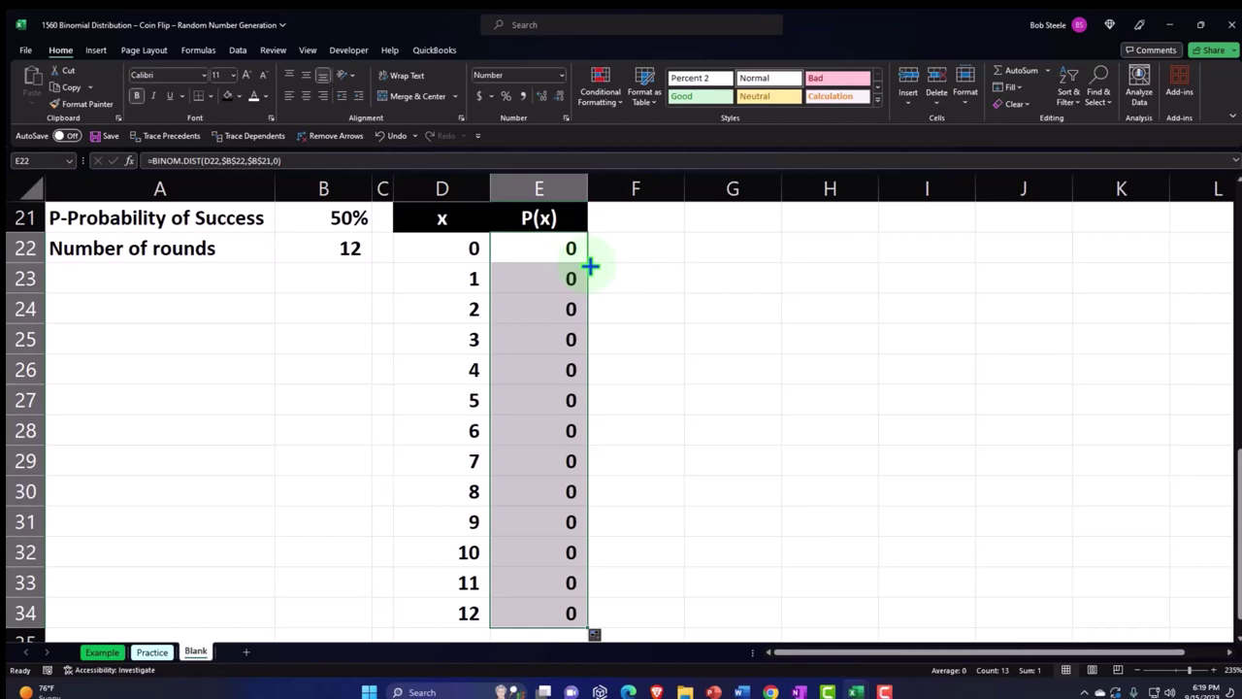
pyautogui.click(505, 96)
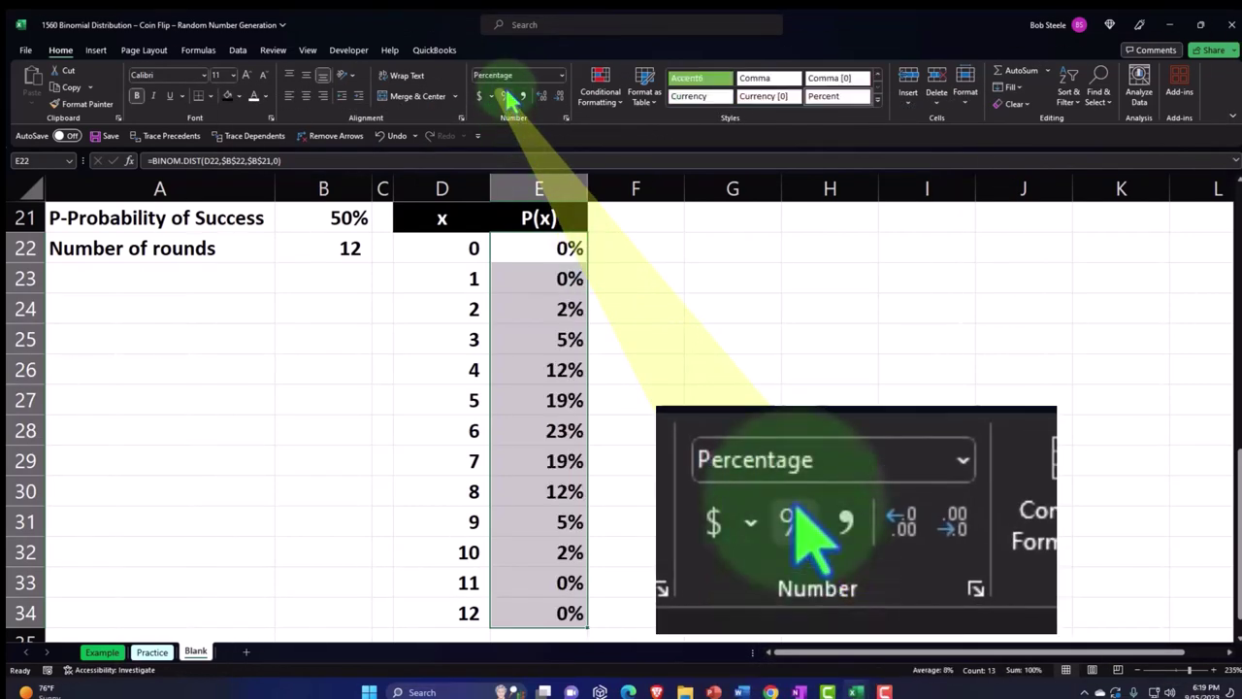
pyautogui.click(541, 97)
pyautogui.click(542, 97)
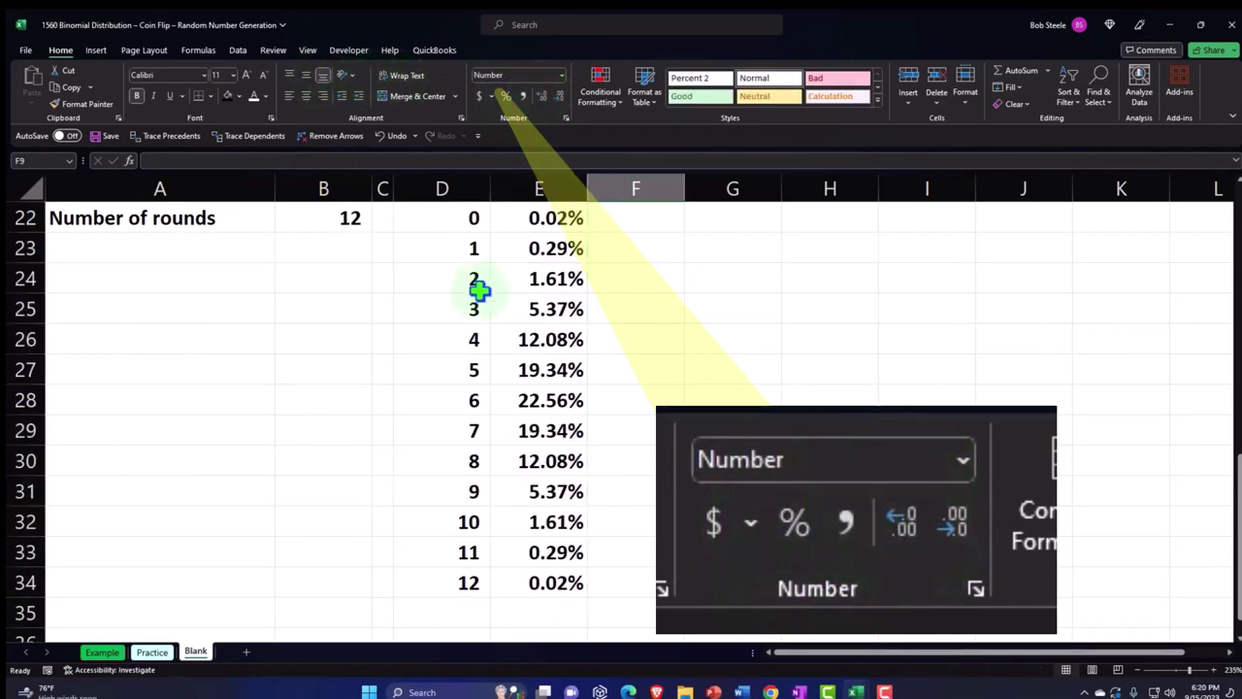
# Convert D21:E34 into a table with headers, accepting the conversion of the header formulas to static text.
pyautogui.scroll(1, 474, 280)
pyautogui.click(474, 335)
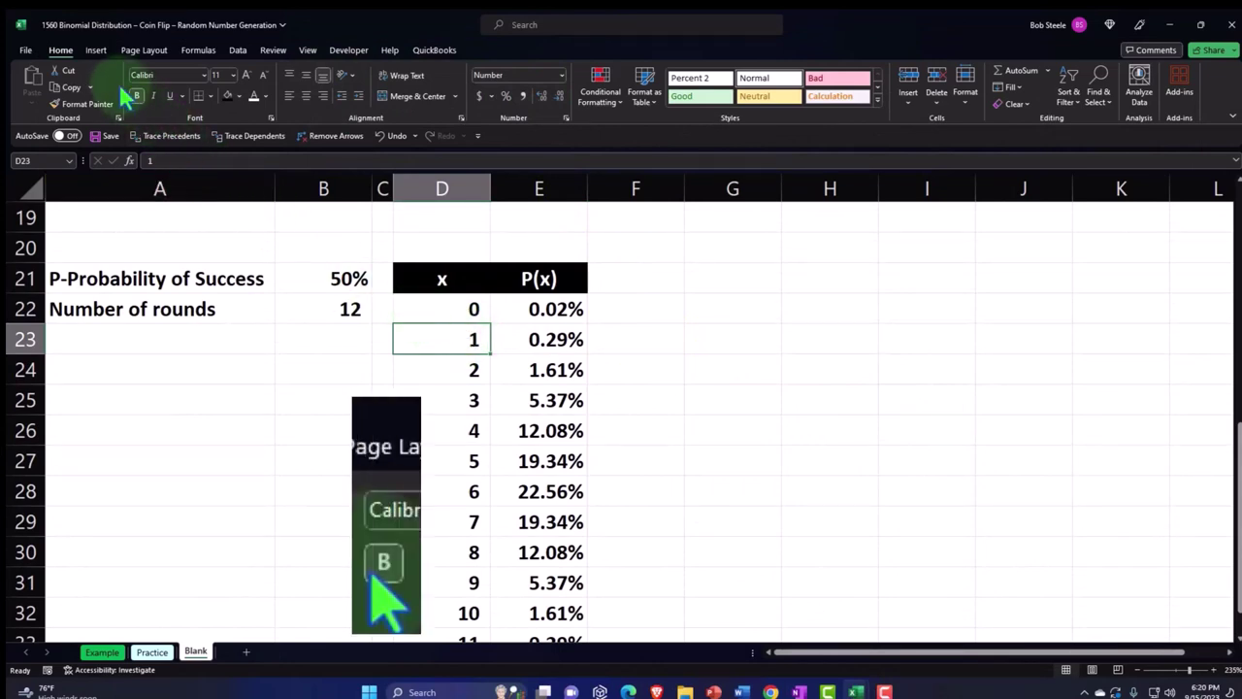
pyautogui.click(96, 50)
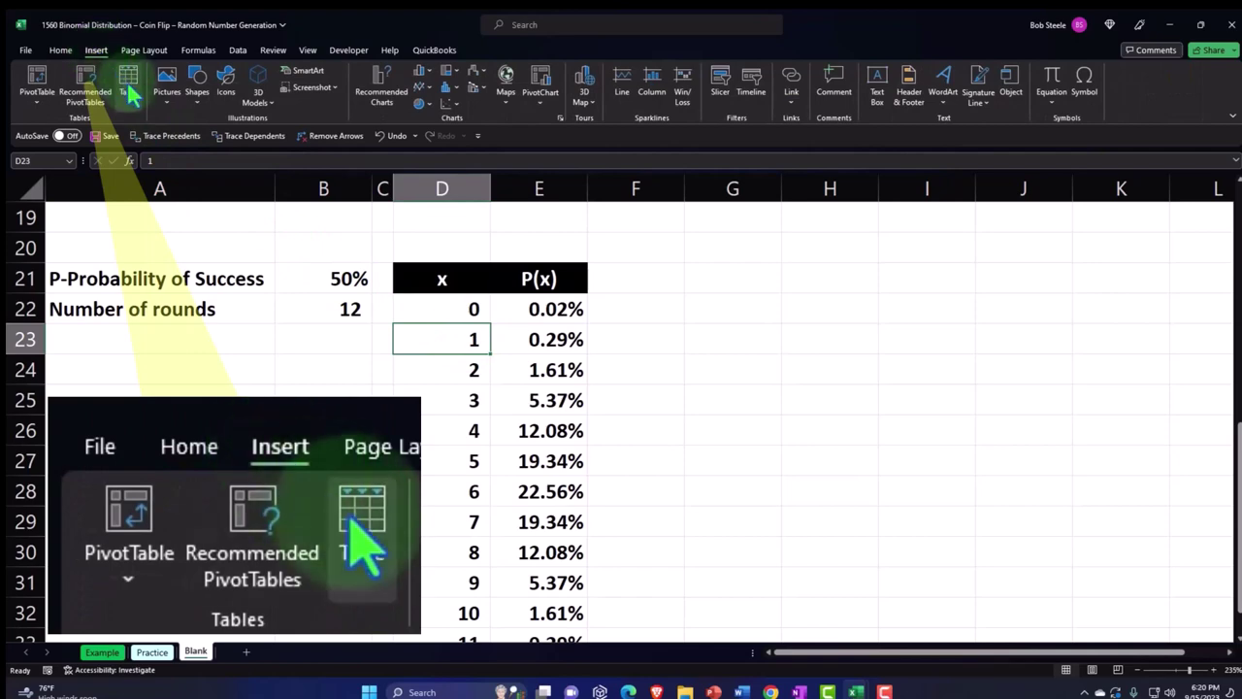
pyautogui.click(128, 86)
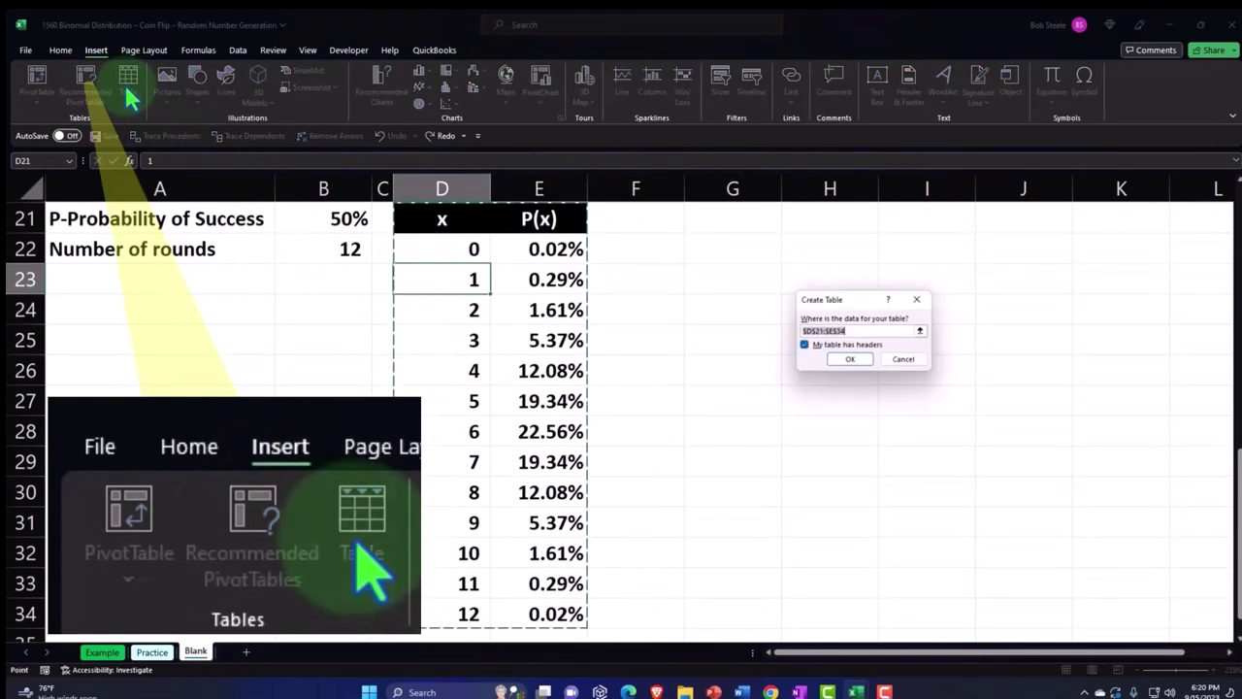
pyautogui.click(850, 359)
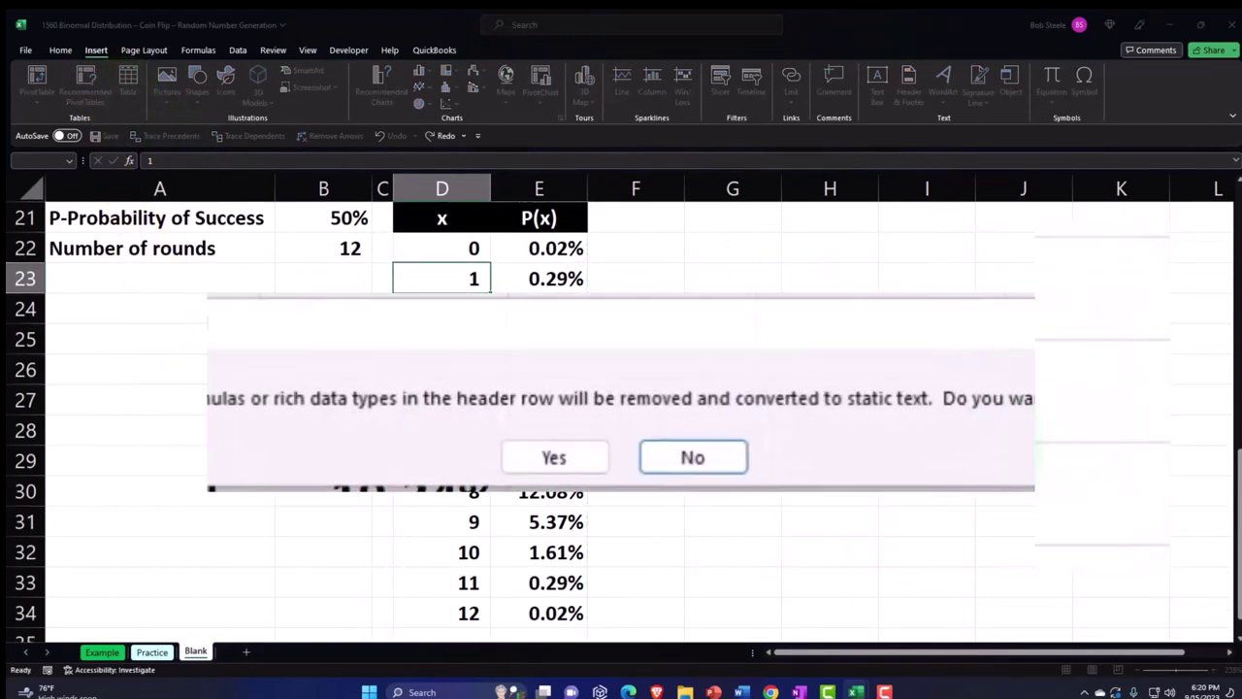
pyautogui.click(554, 460)
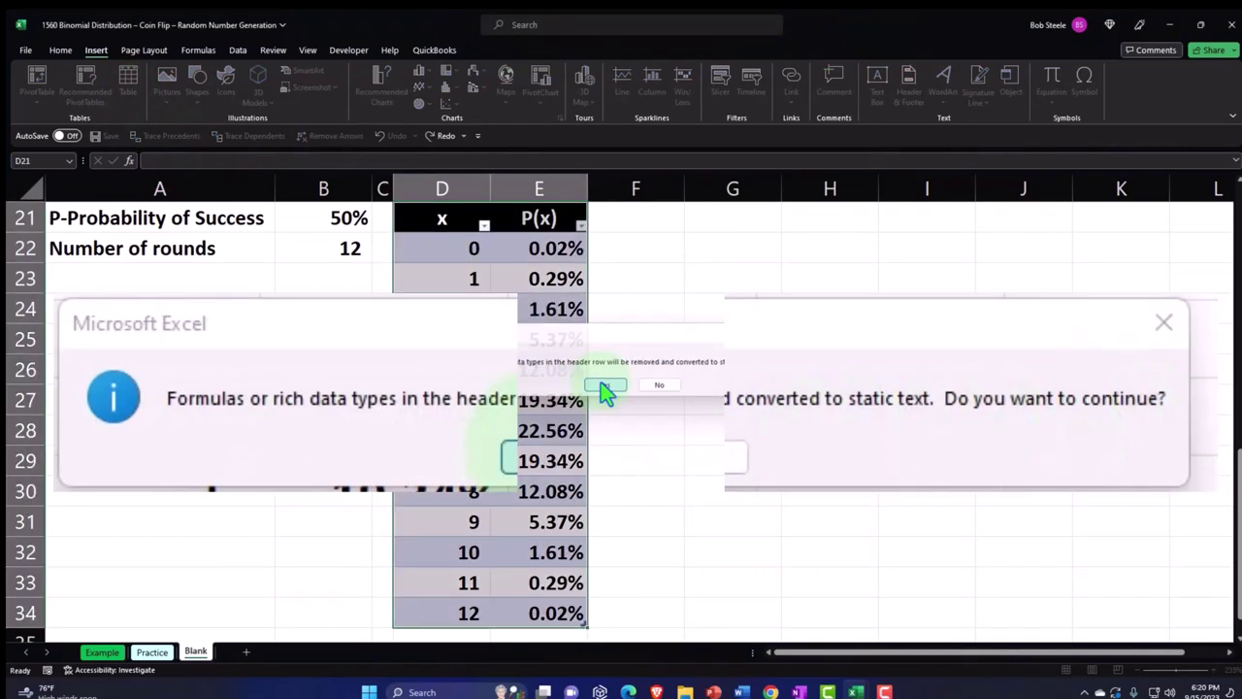
pyautogui.click(679, 430)
pyautogui.scroll(1, 776, 437)
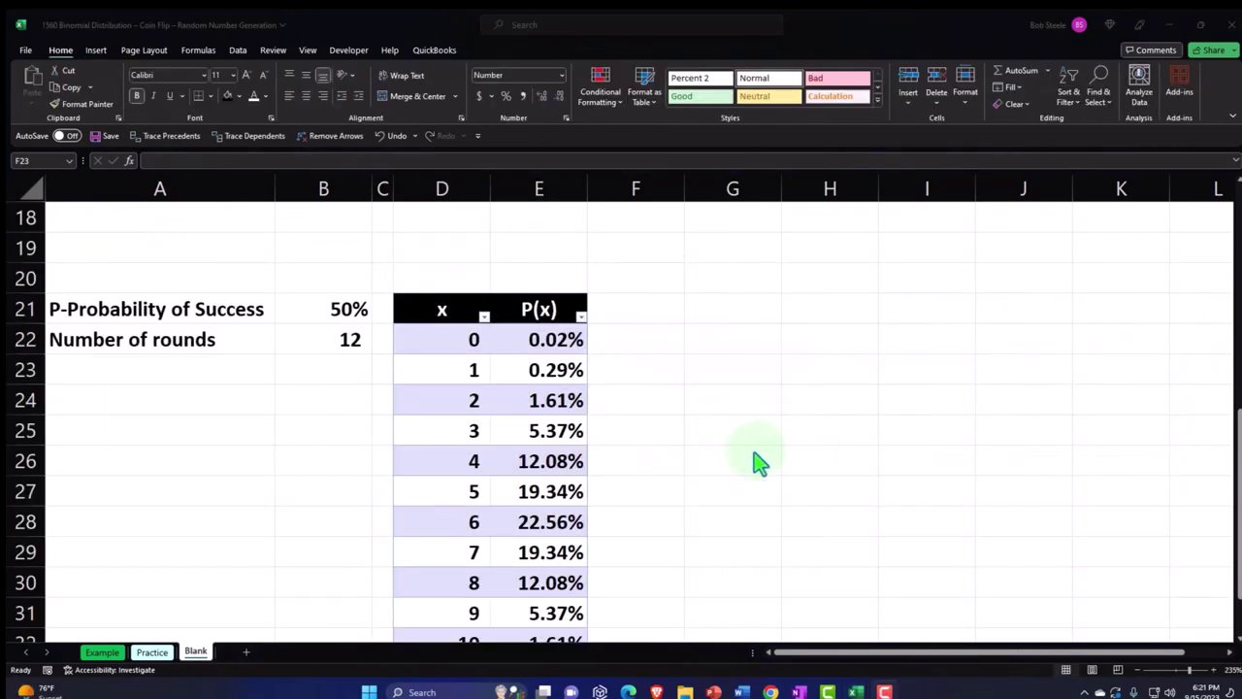
# Add a total row to the x and P(x) table below row 34.
pyautogui.click(550, 398)
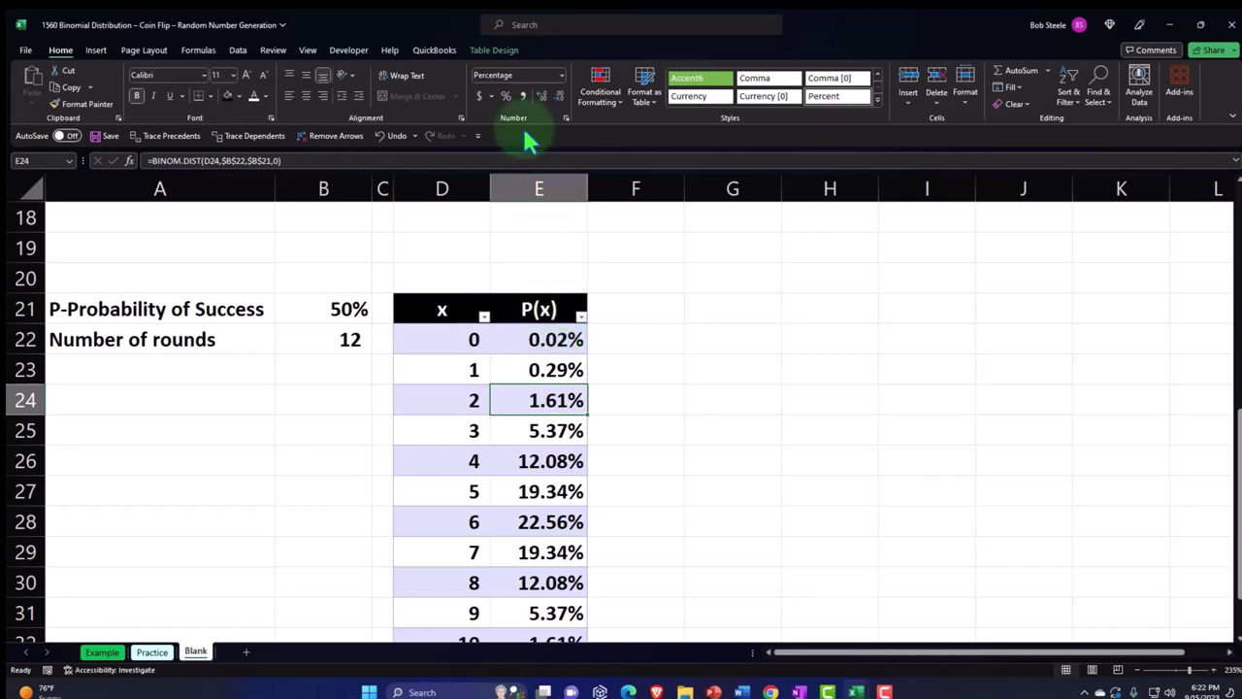
pyautogui.click(496, 53)
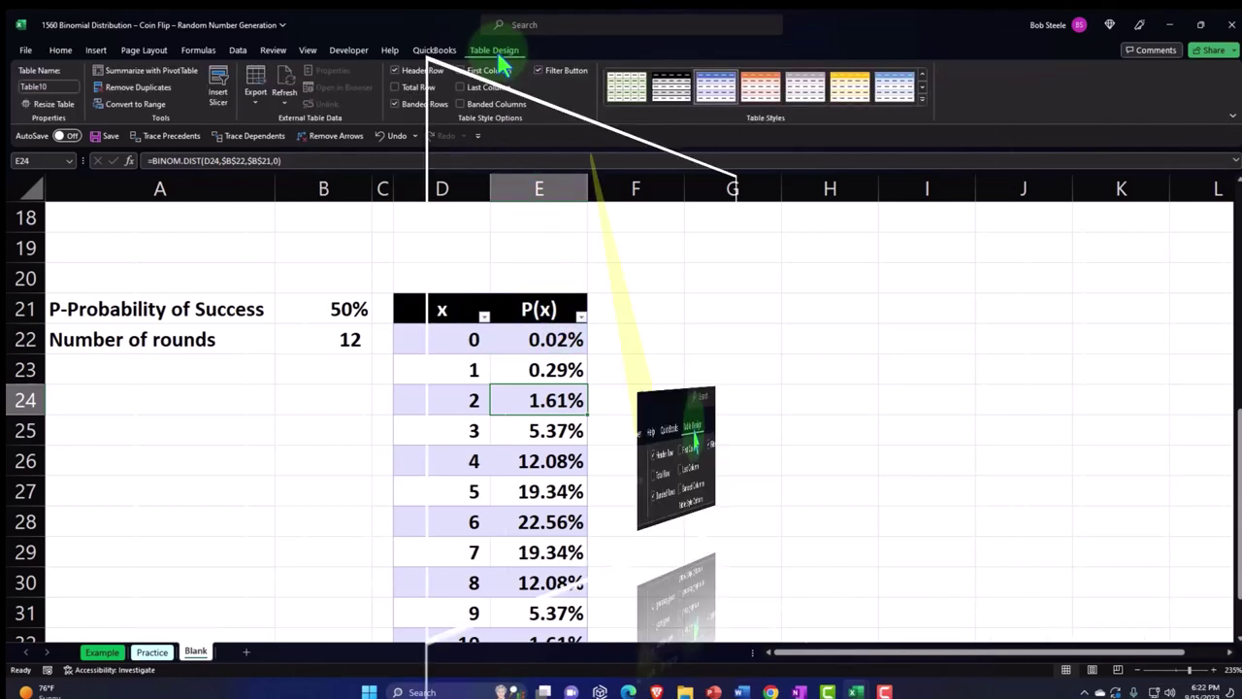
pyautogui.click(407, 94)
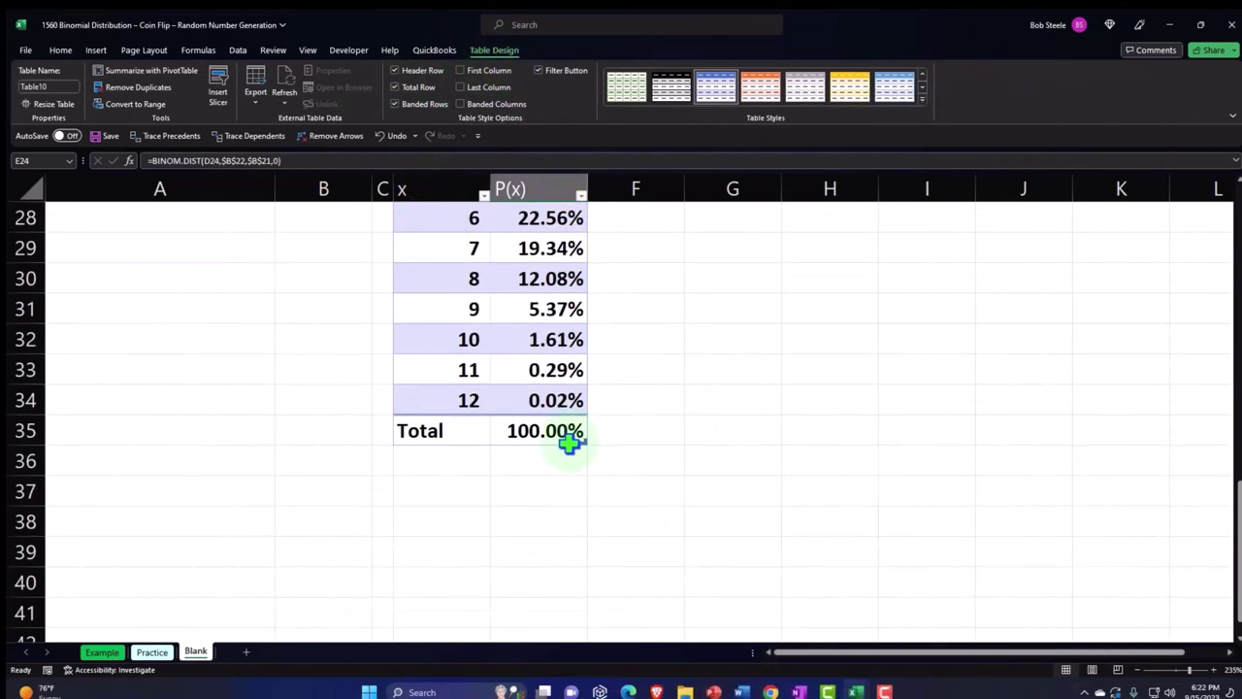
pyautogui.scroll(1, 563, 438)
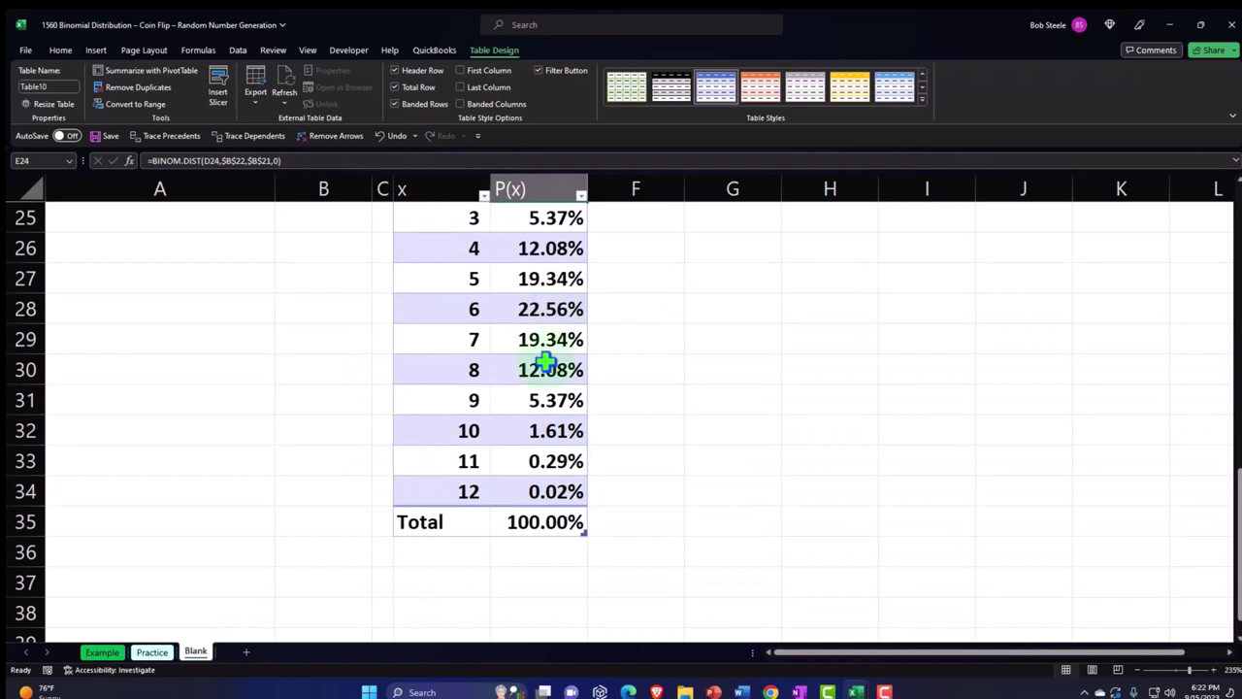
# Set the number of rounds for the first coin-flip distribution in B4 to 15.
pyautogui.scroll(1, 545, 362)
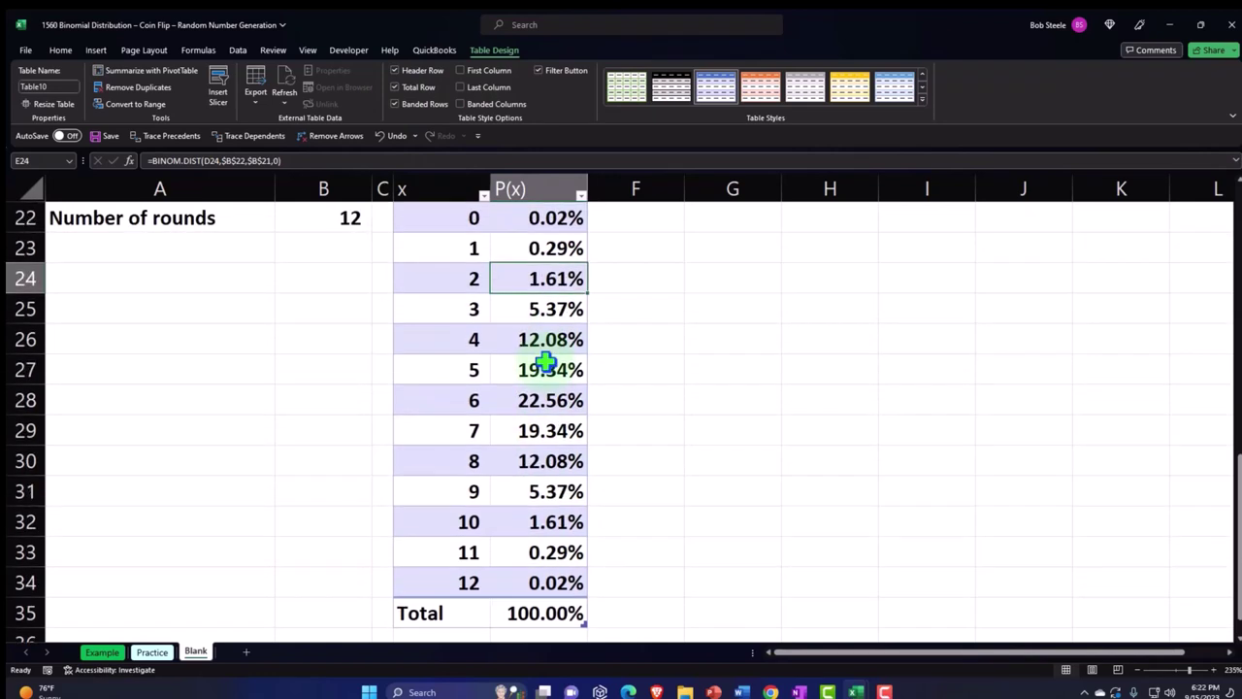
pyautogui.scroll(1, 545, 362)
pyautogui.scroll(5, 546, 362)
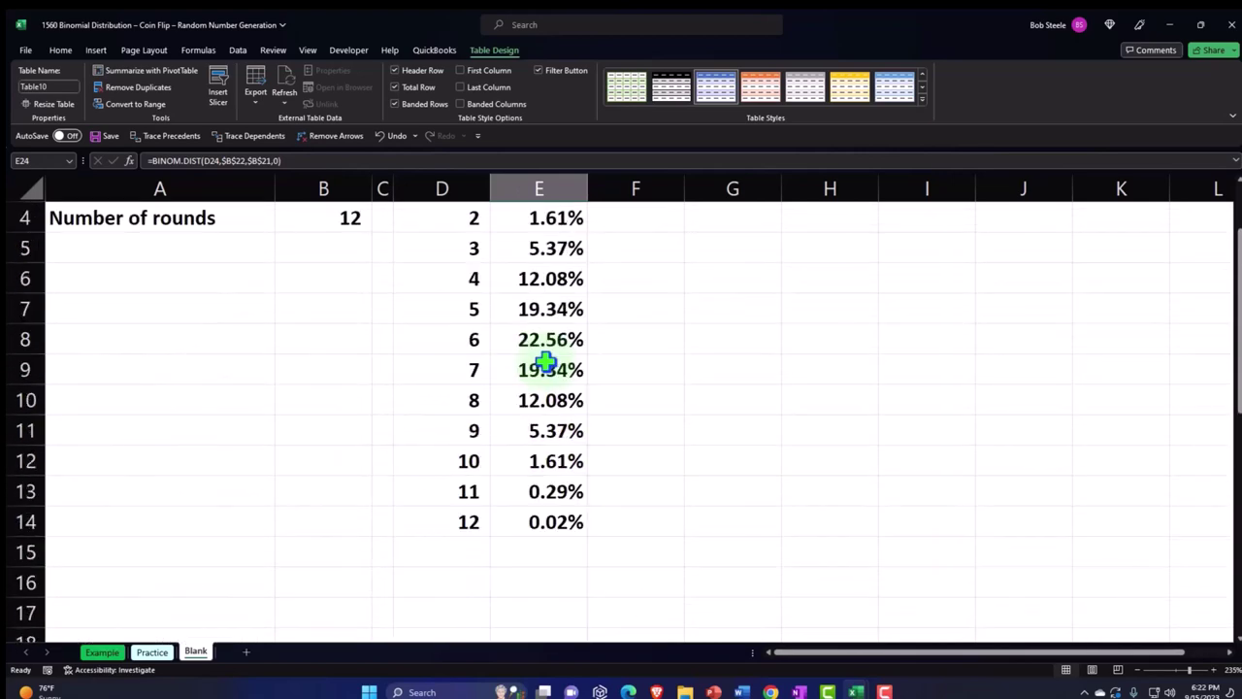
pyautogui.scroll(1, 545, 362)
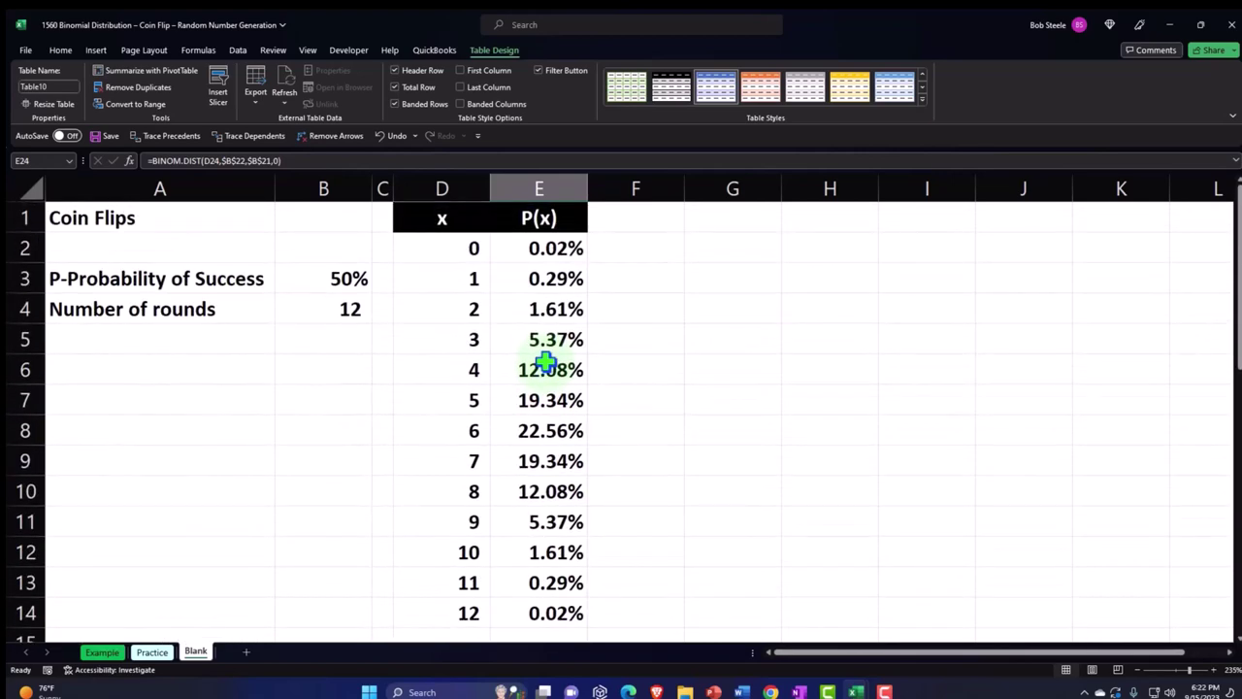
pyautogui.click(540, 272)
pyautogui.hotkey('ctrl', 'shift', 'Down')
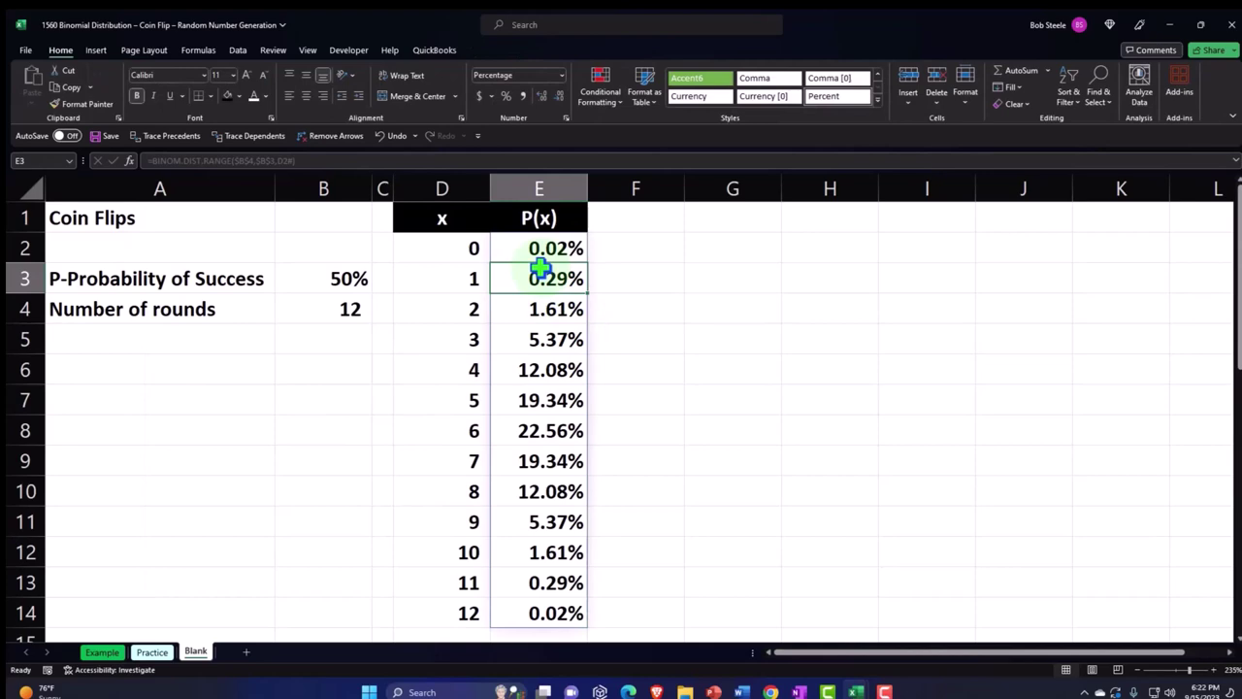
pyautogui.click(346, 308)
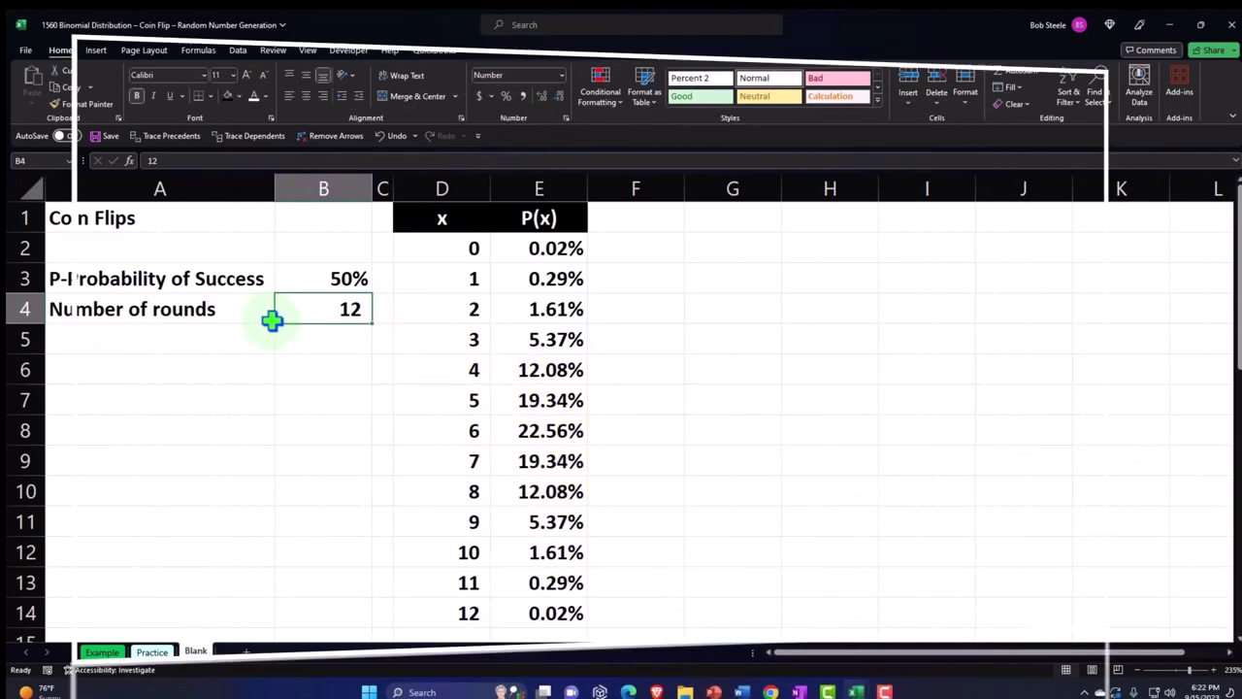
pyautogui.write('15')
pyautogui.press('Return')
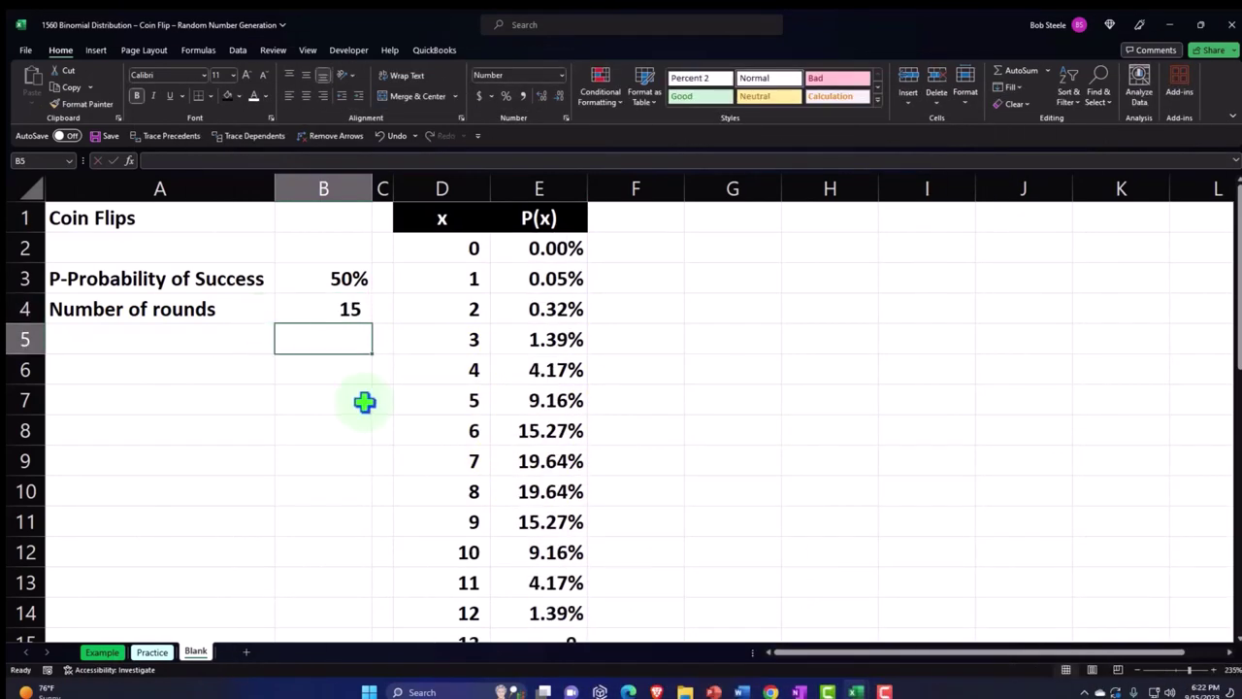
# Check the x sequence spilling from D2 and its neighbouring probabilities, and restore the number of rounds in B4 to 12.
pyautogui.click(437, 434)
pyautogui.click(444, 248)
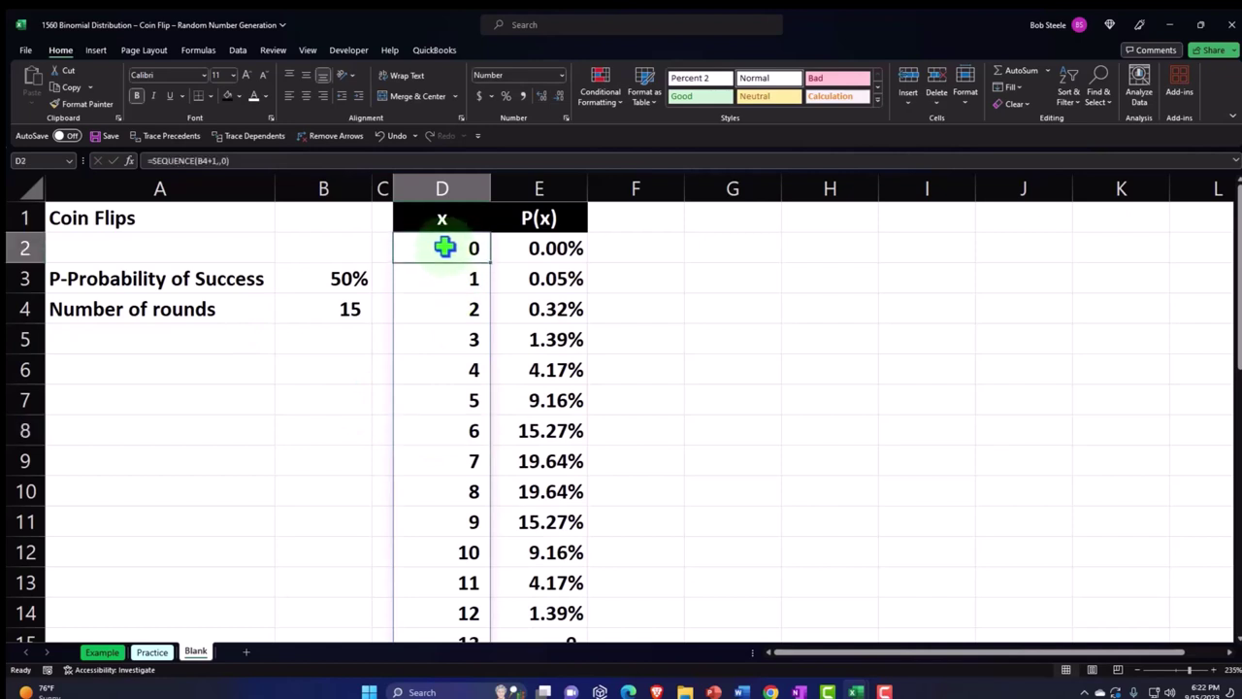
pyautogui.scroll(-3, 466, 319)
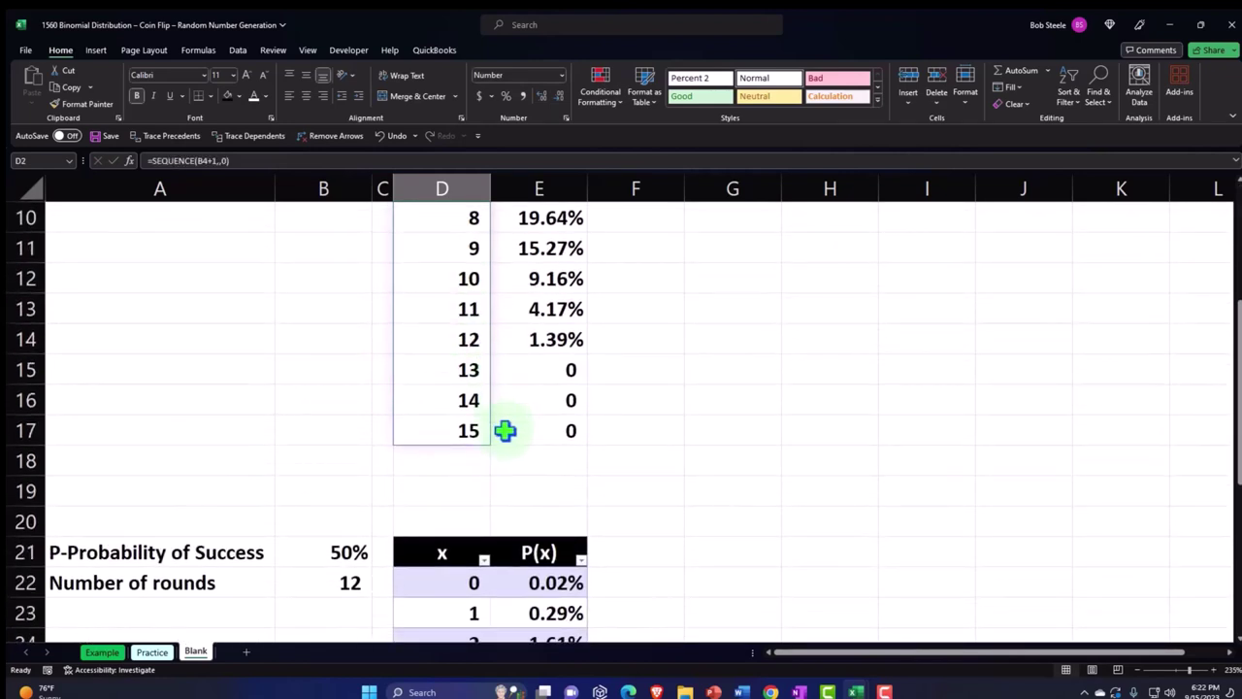
pyautogui.scroll(3, 555, 359)
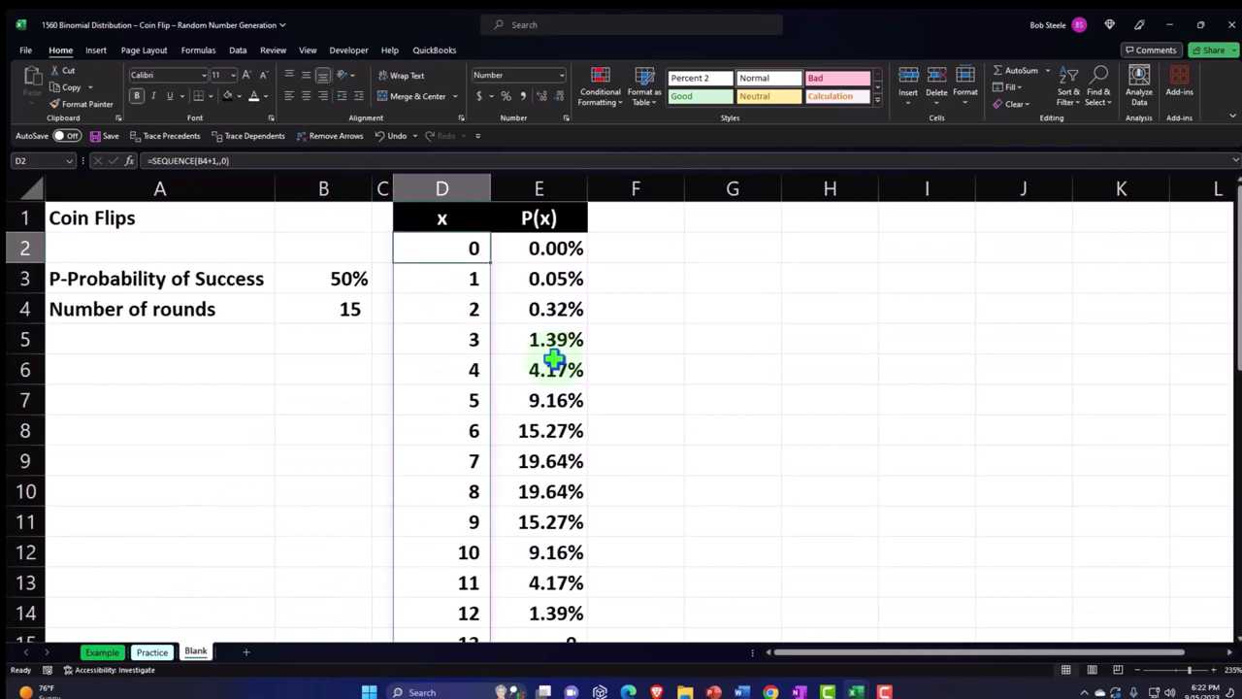
pyautogui.click(349, 309)
pyautogui.write('12')
pyautogui.press('Return')
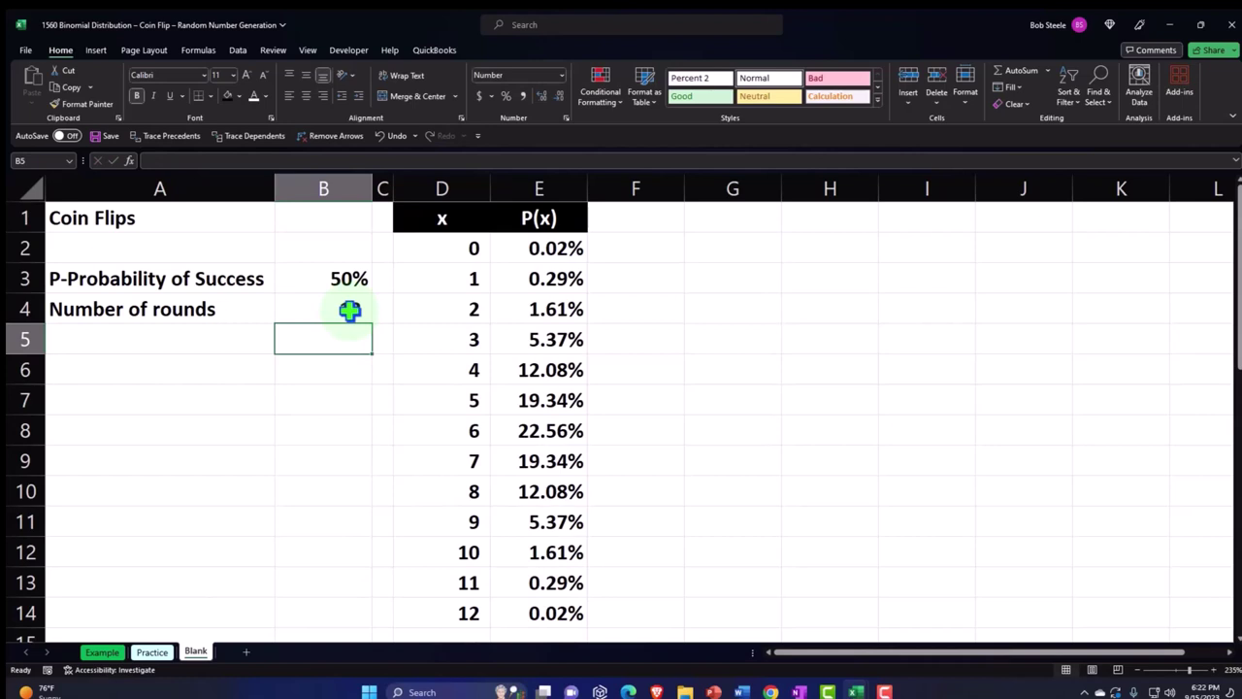
# Examine the arguments of the BINOM.DIST.RANGE formula in E2, leaving the formula as it is.
pyautogui.doubleClick(536, 248)
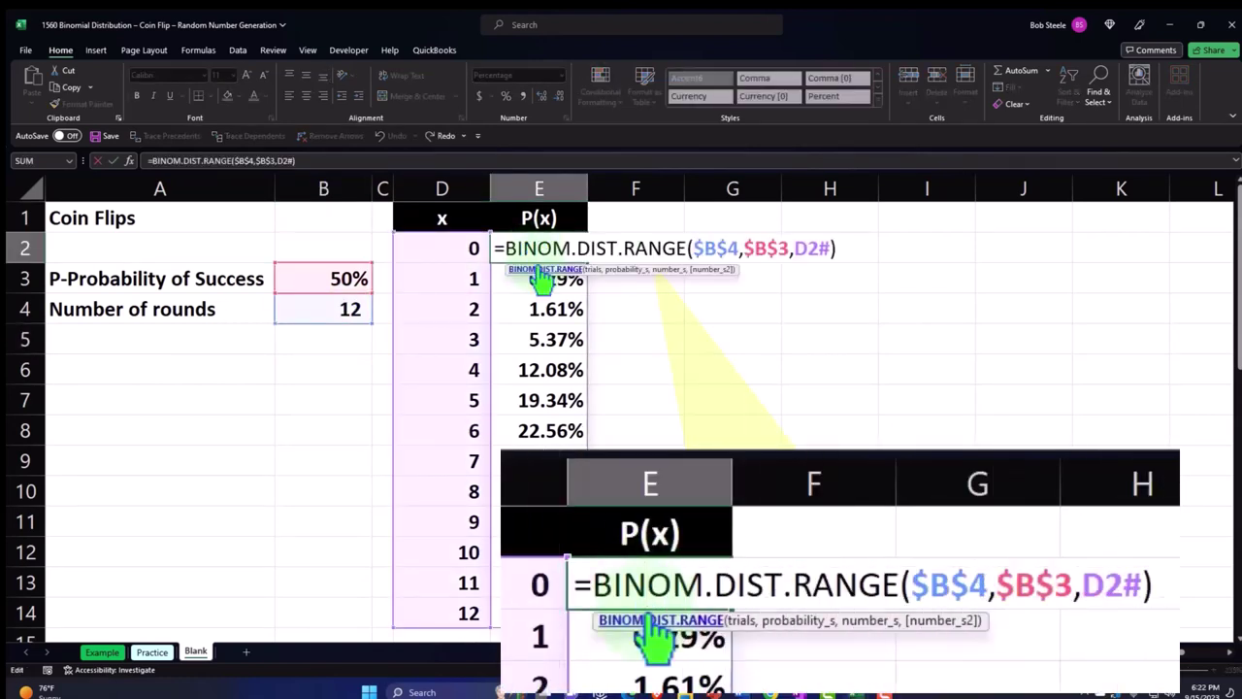
pyautogui.click(723, 248)
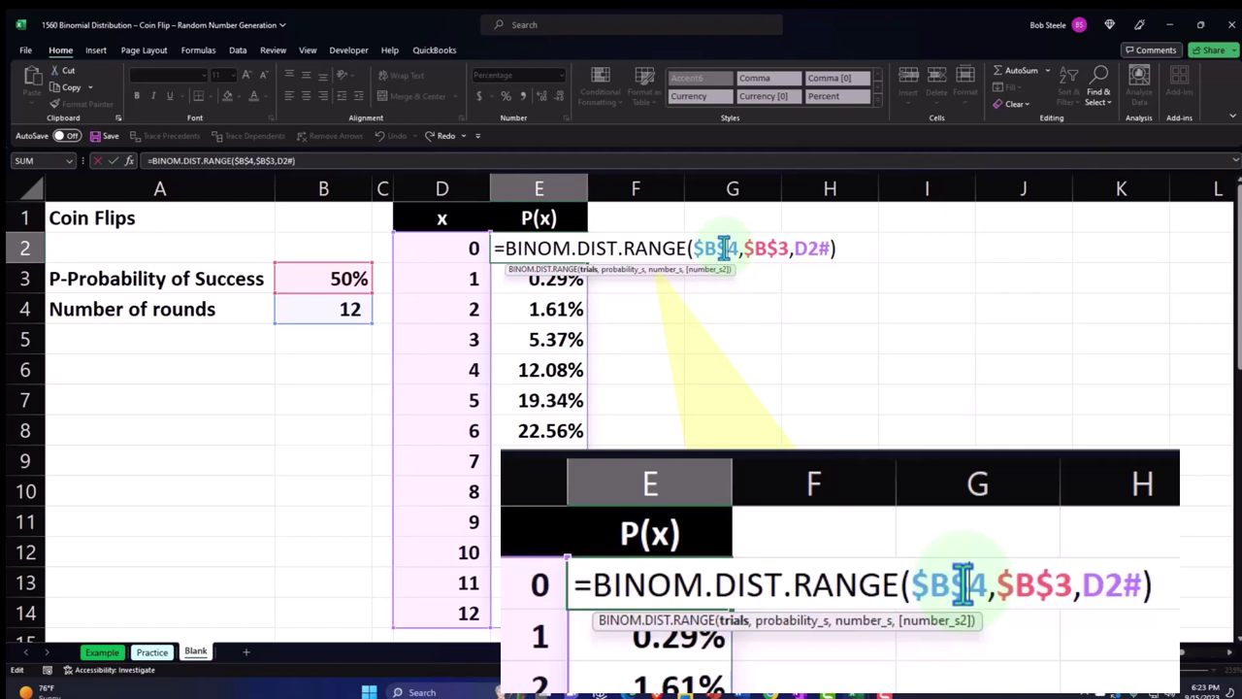
pyautogui.press('Return')
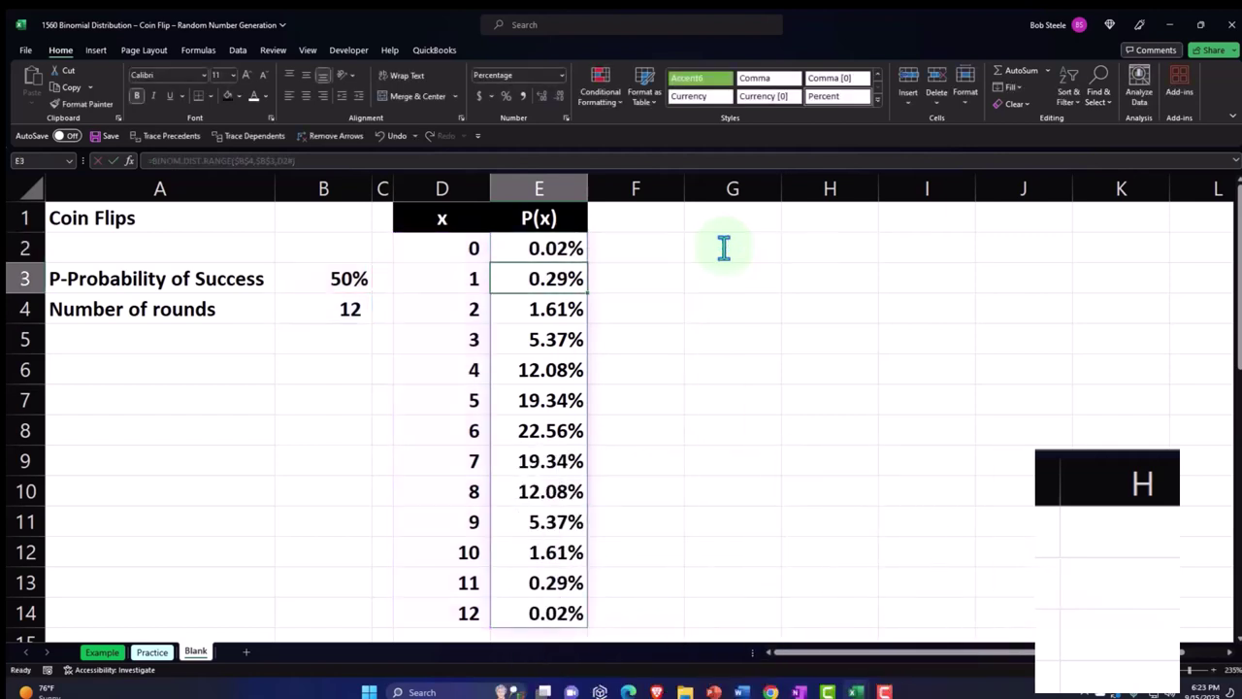
# Narrow column F to a thin spacer and insert a clustered column chart of E1:E14, placed beside the data from column G.
pyautogui.click(648, 291)
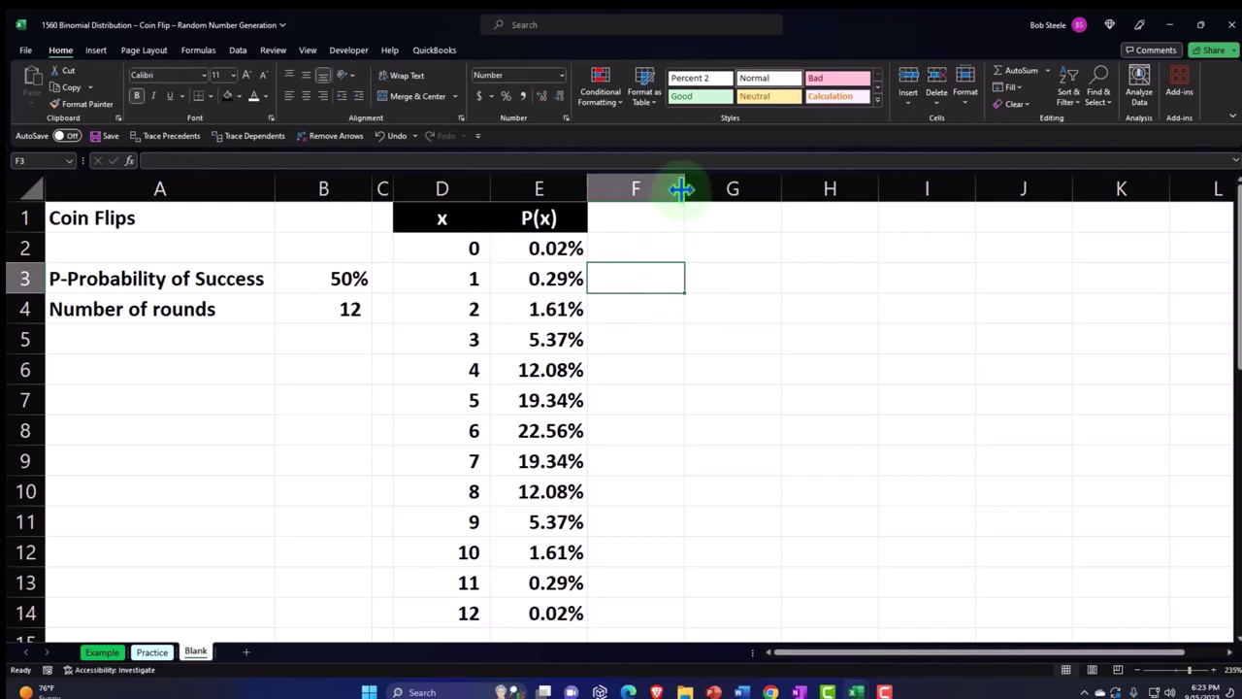
pyautogui.moveTo(681, 189); pyautogui.dragTo(559, 647)
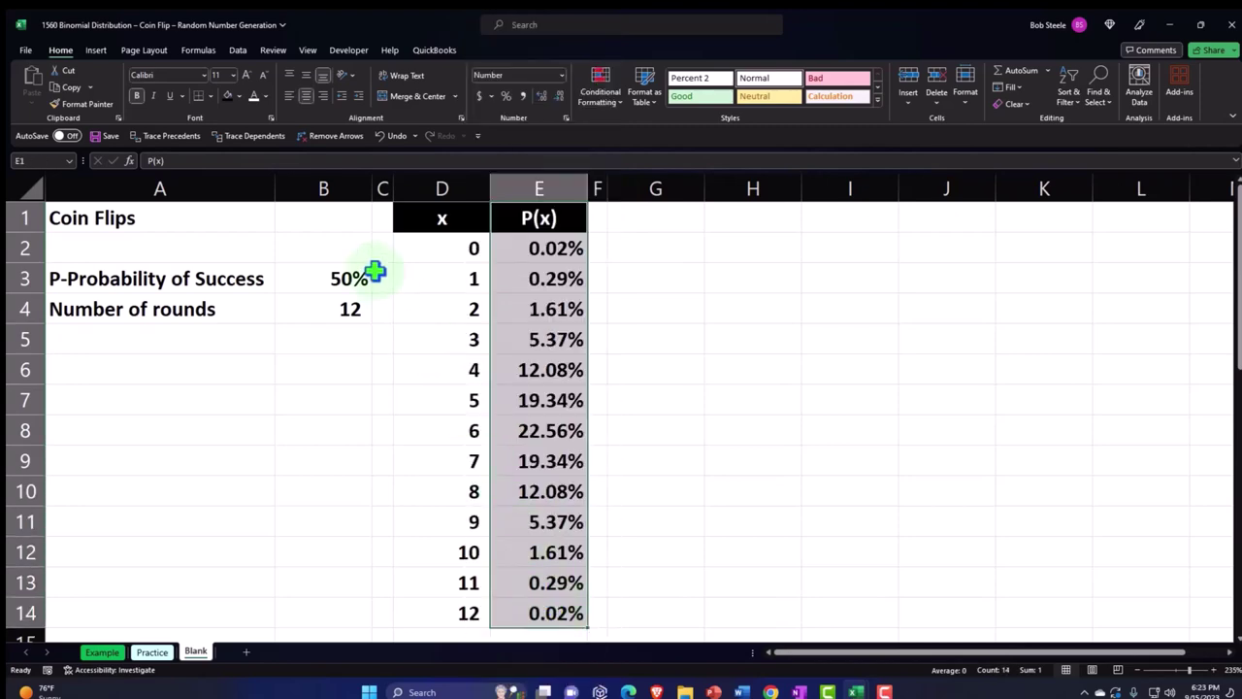
pyautogui.click(96, 51)
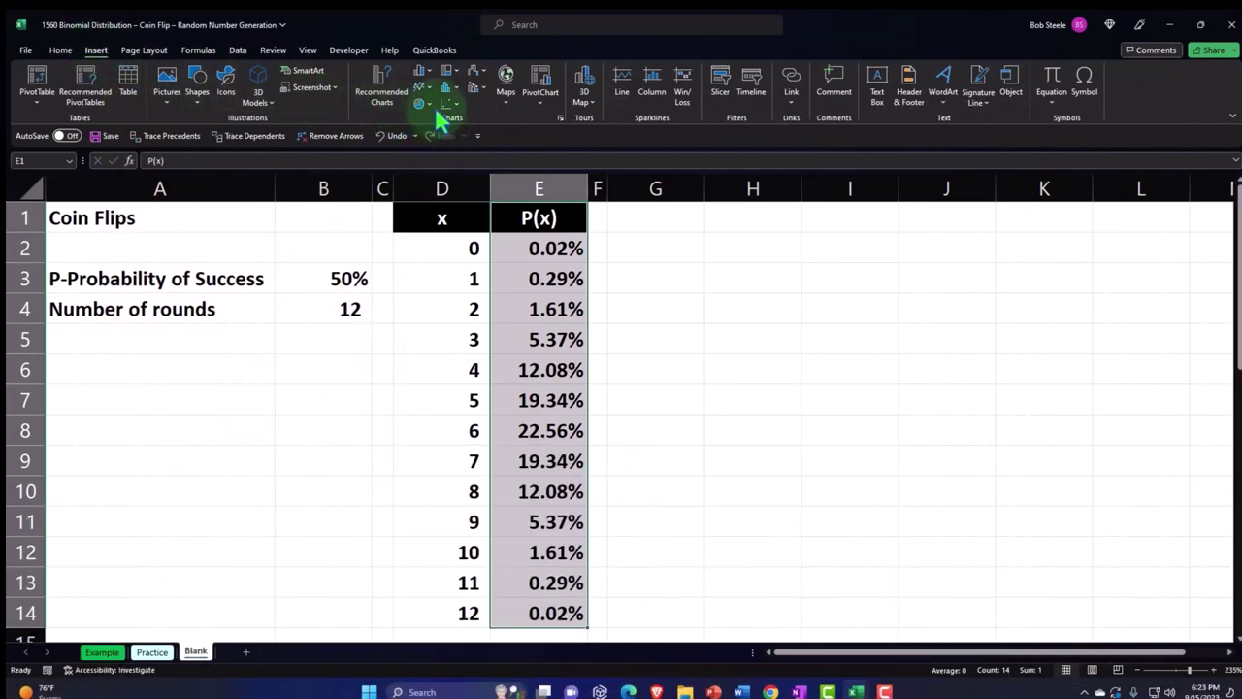
pyautogui.click(419, 76)
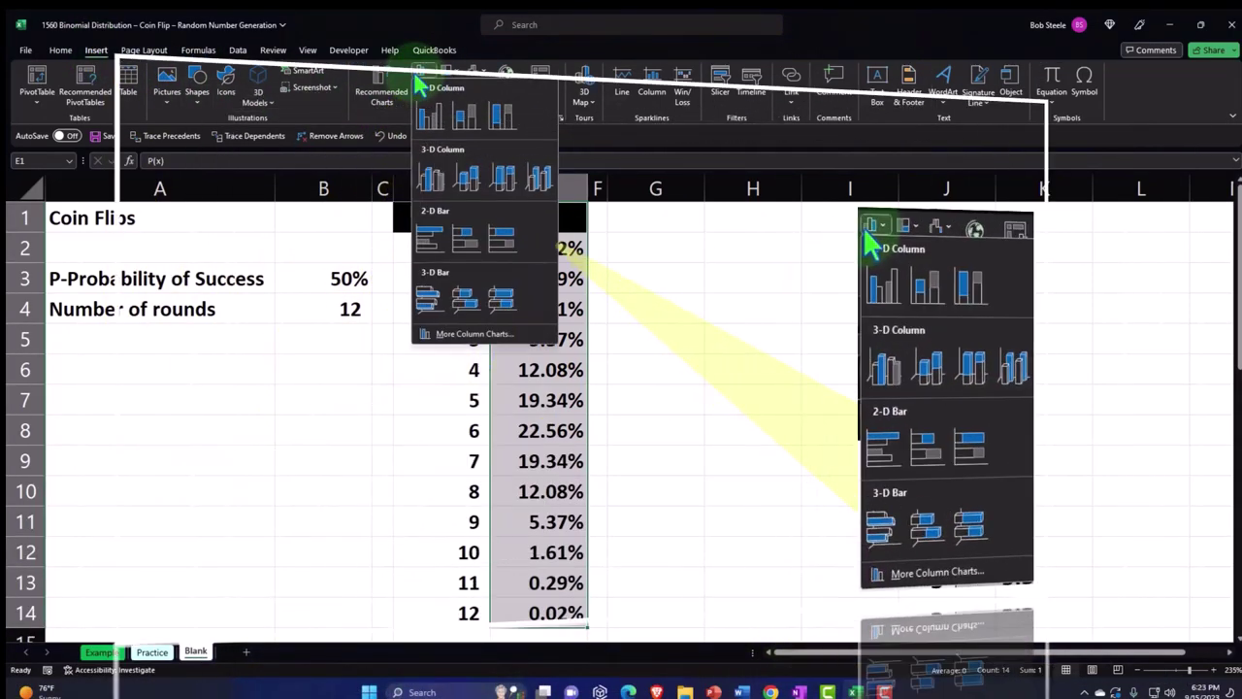
pyautogui.click(427, 134)
pyautogui.moveTo(321, 243); pyautogui.dragTo(662, 252)
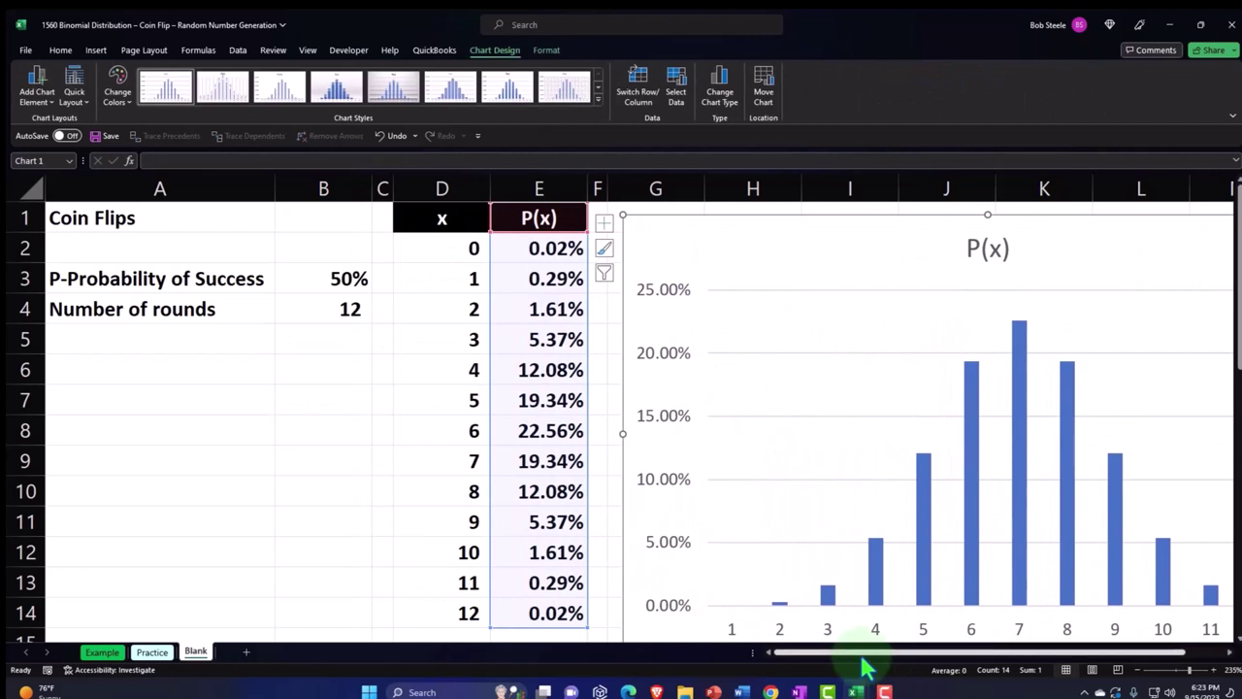
# Set the column chart's horizontal axis labels to the x values in Blank!$D$2:$D$14.
pyautogui.moveTo(860, 665); pyautogui.dragTo(923, 665)
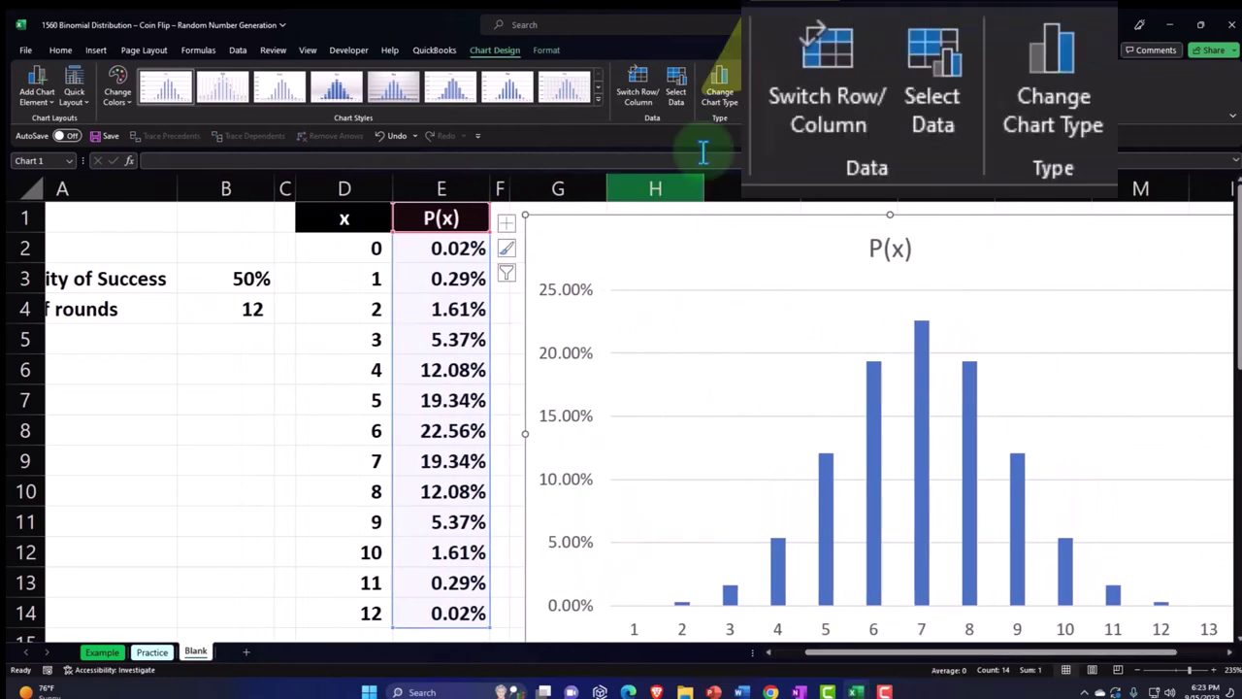
pyautogui.click(678, 93)
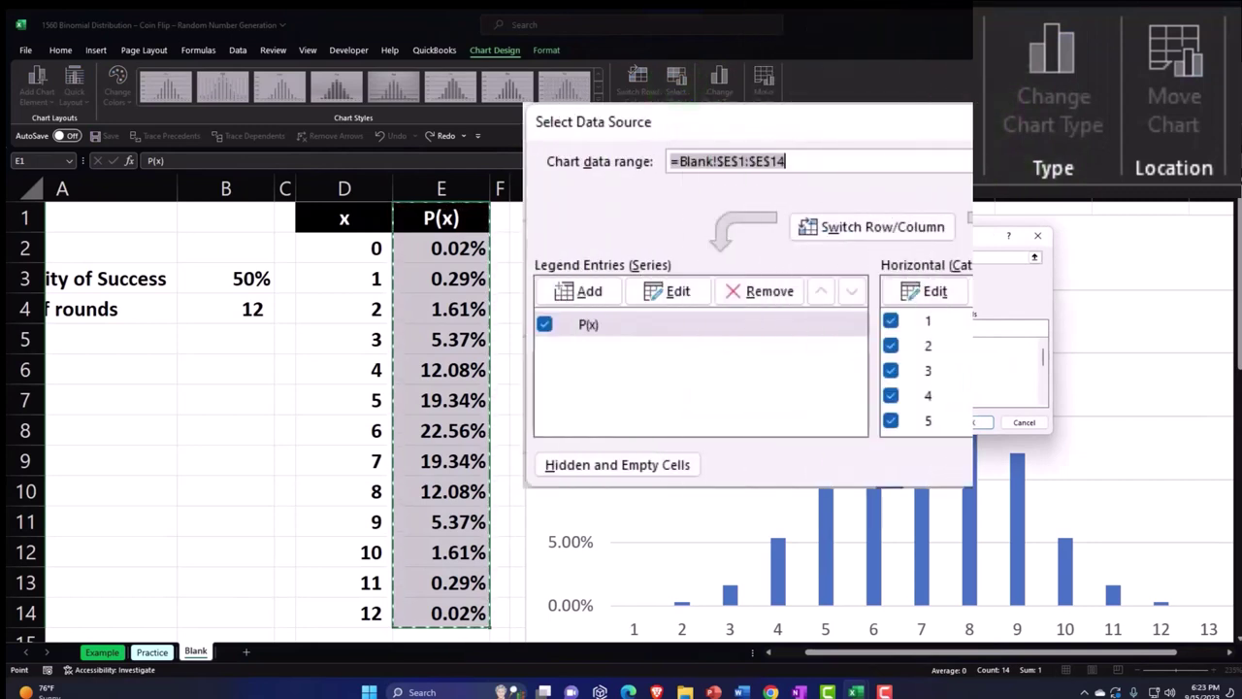
pyautogui.click(927, 295)
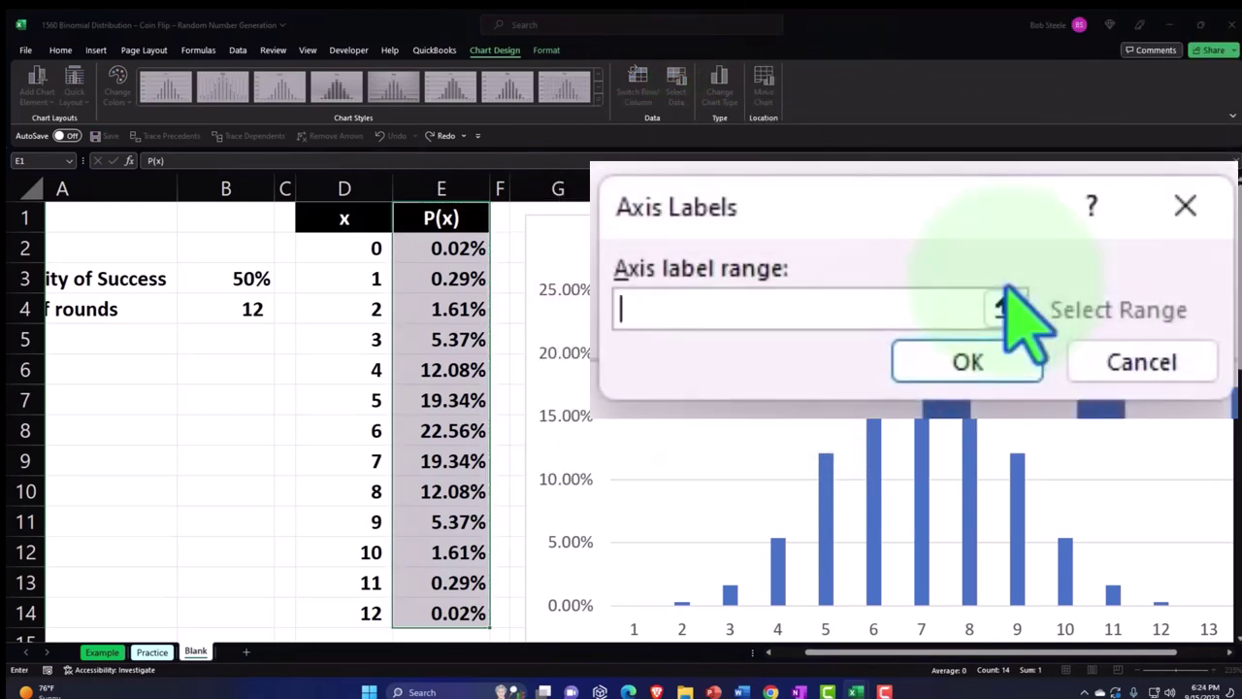
pyautogui.click(1009, 309)
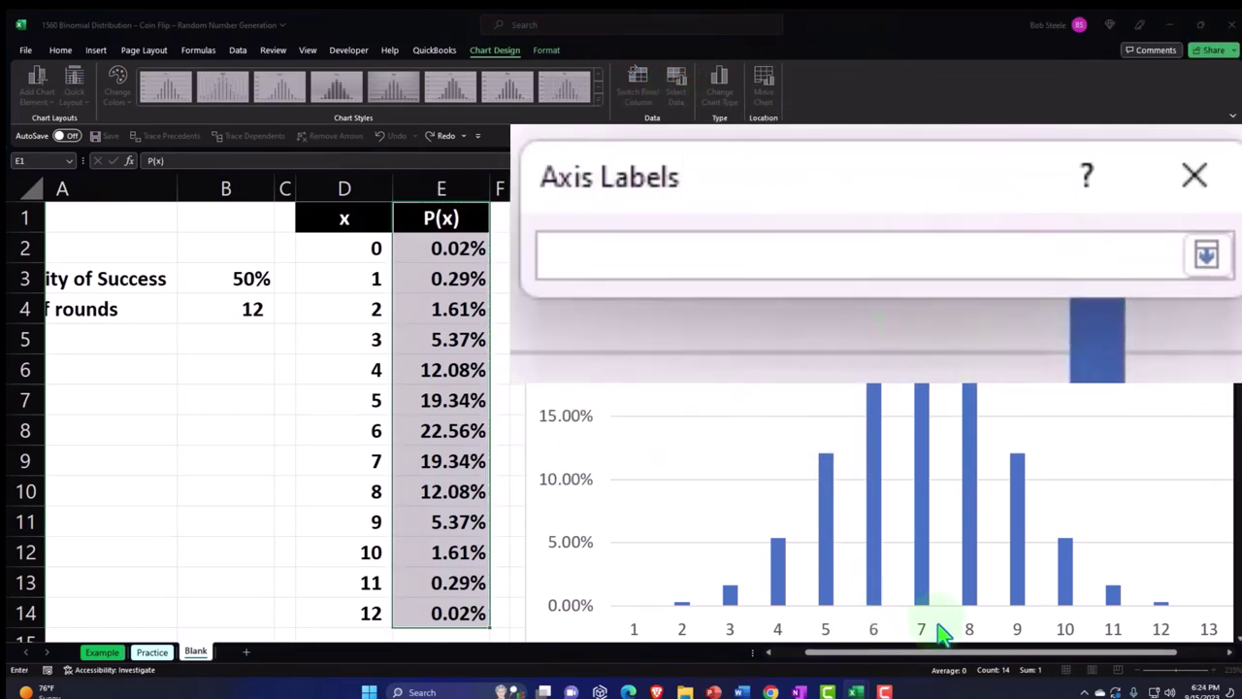
pyautogui.moveTo(356, 254); pyautogui.dragTo(371, 602)
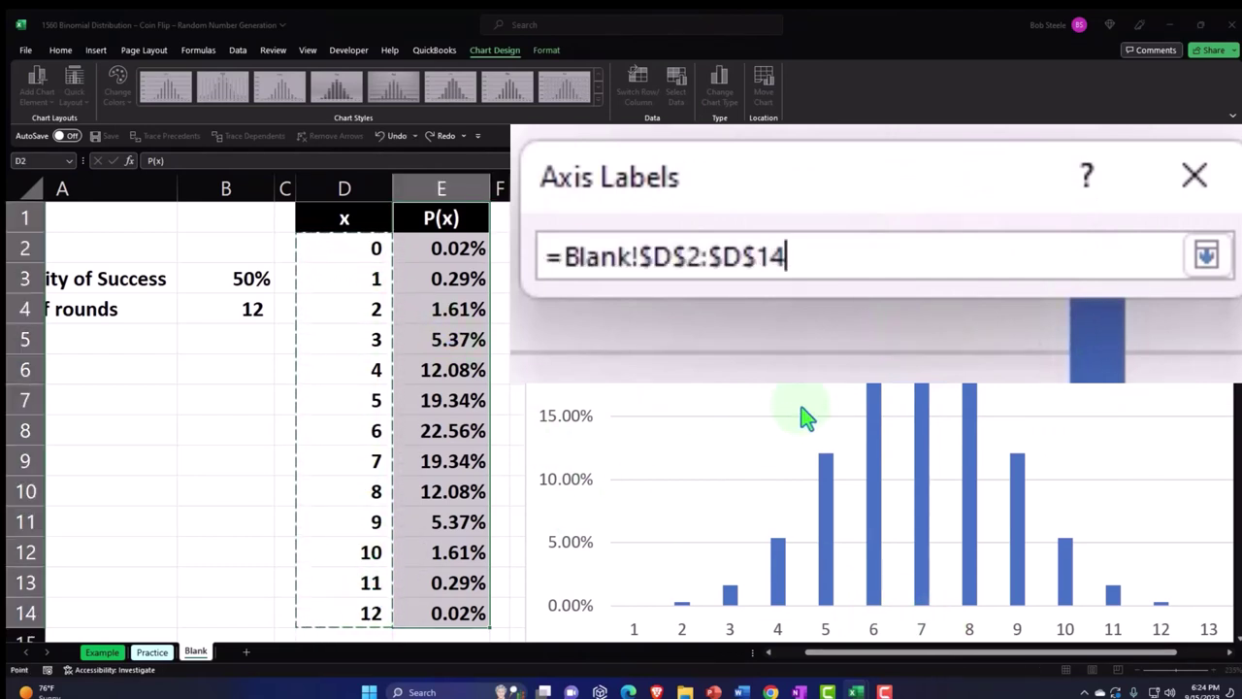
pyautogui.click(1199, 261)
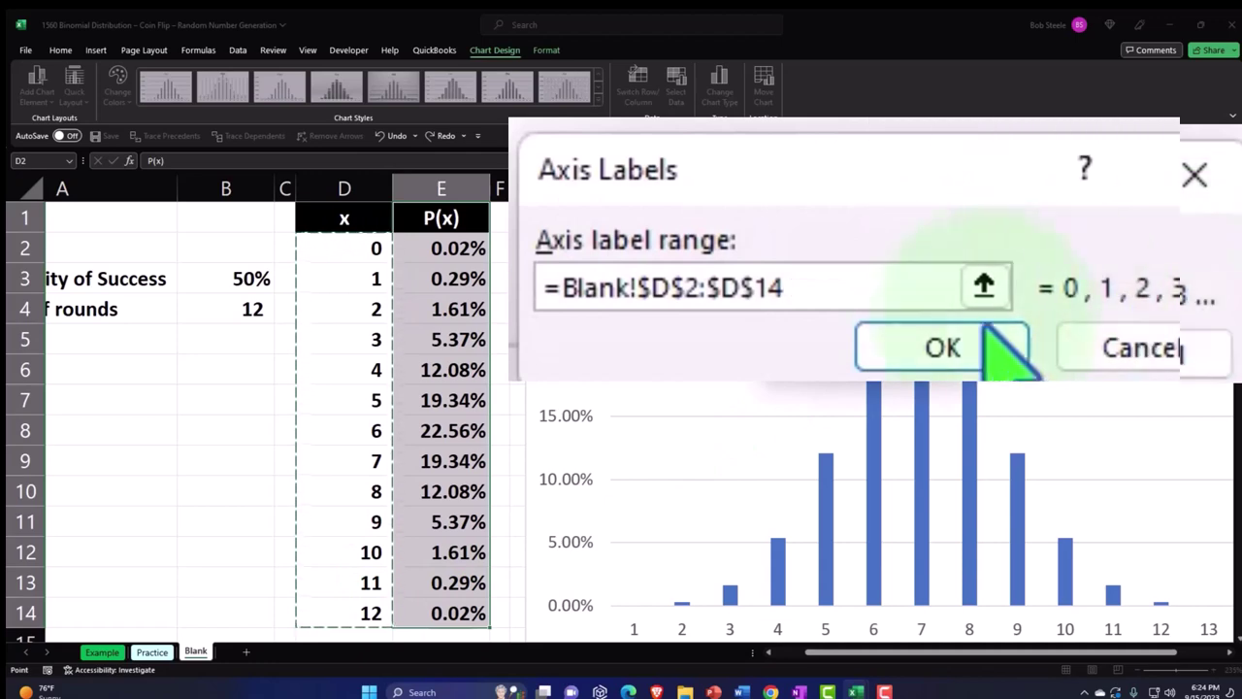
pyautogui.click(957, 350)
pyautogui.click(1067, 449)
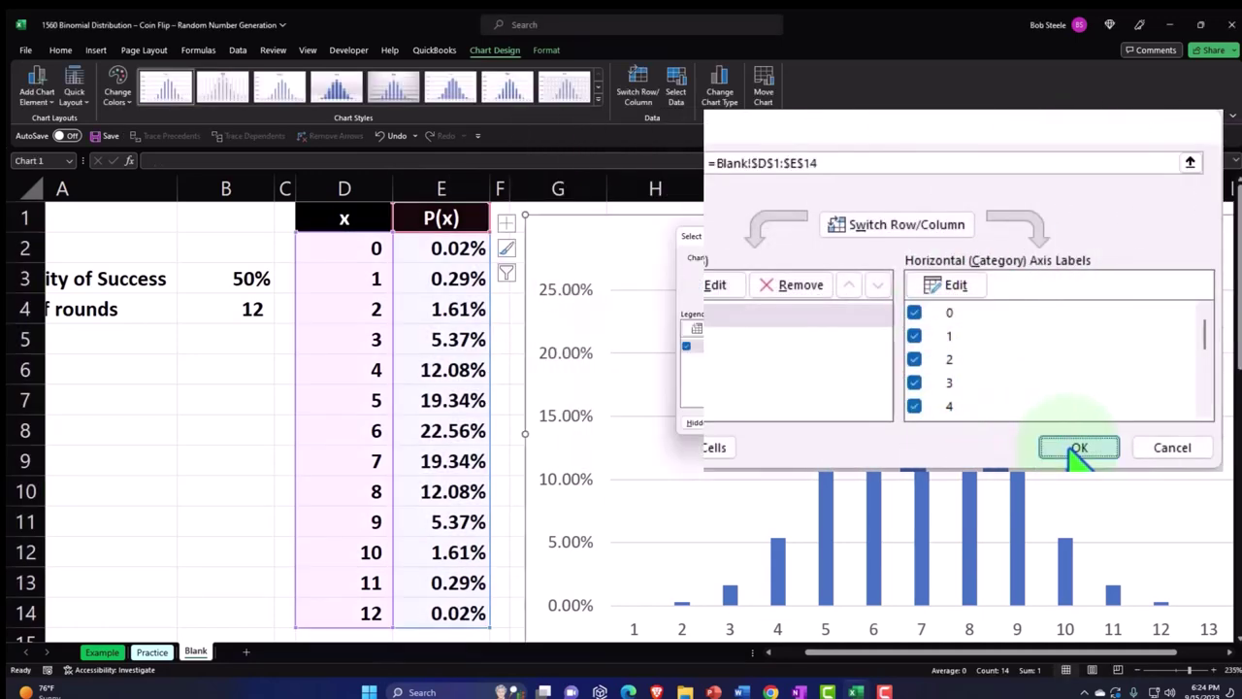
# Delete the P(x) title from the column chart.
pyautogui.scroll(-2, 917, 277)
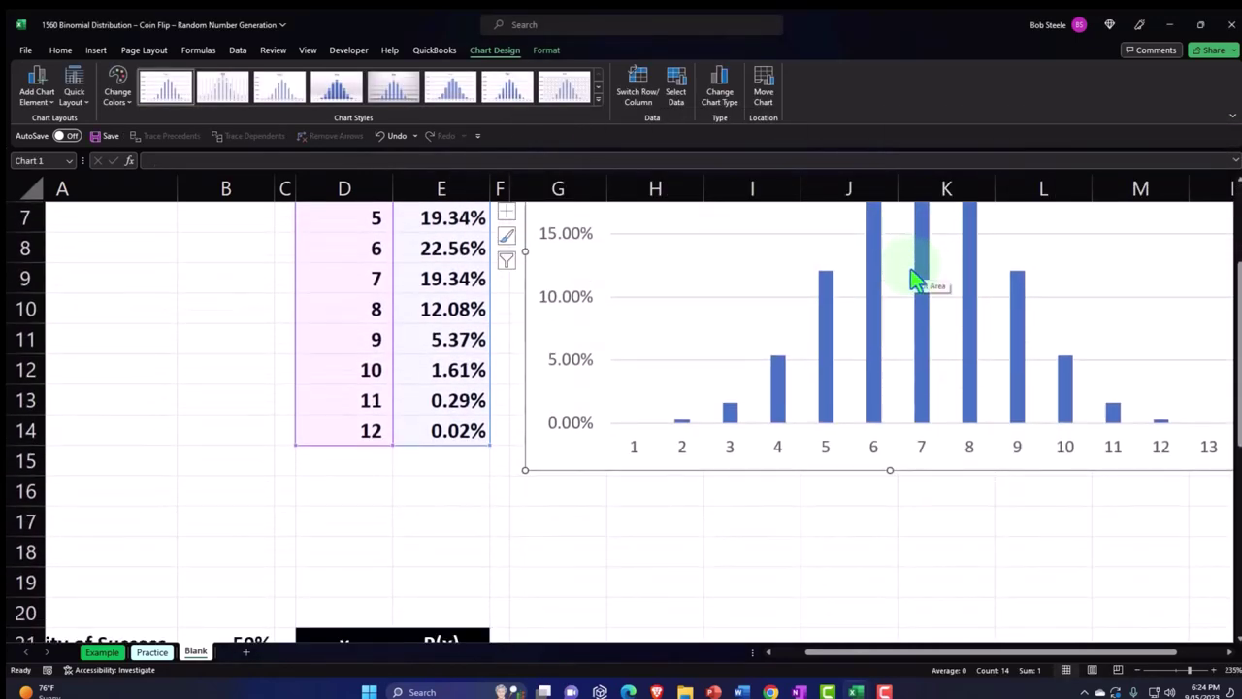
pyautogui.scroll(2, 915, 272)
pyautogui.click(886, 250)
pyautogui.press('Delete')
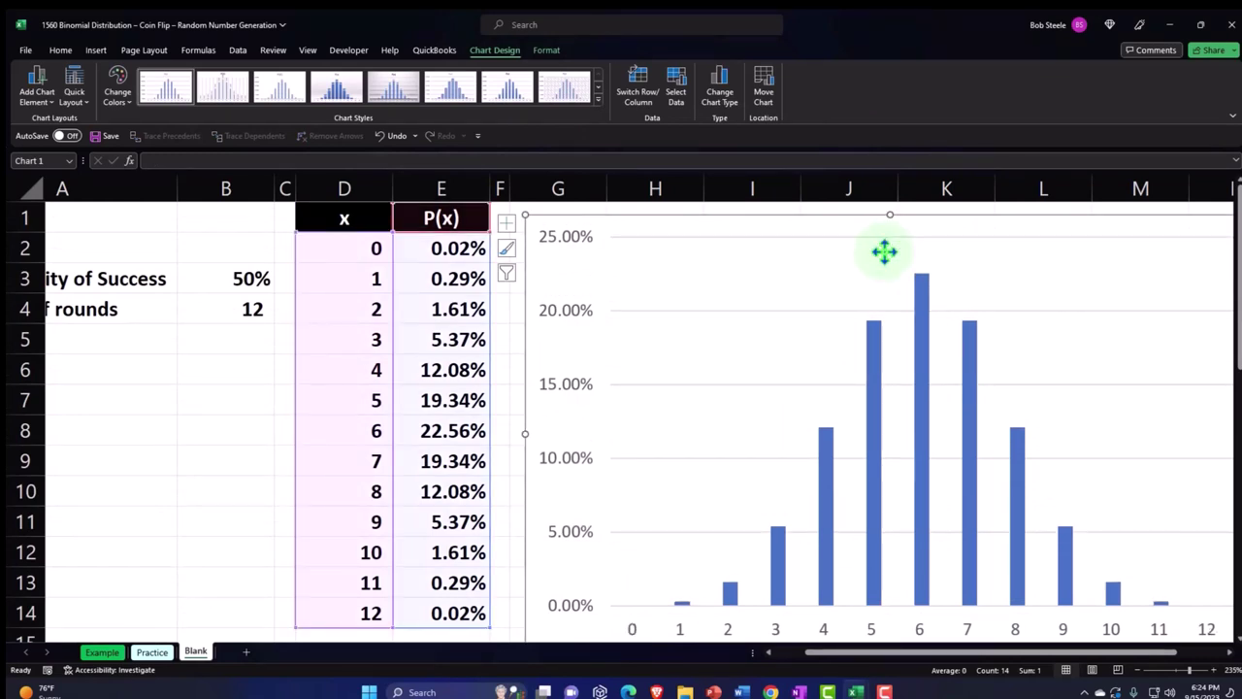
# Insert a 2-D line chart with markers from the P(x) data in E1:E14.
pyautogui.scroll(-1, 884, 251)
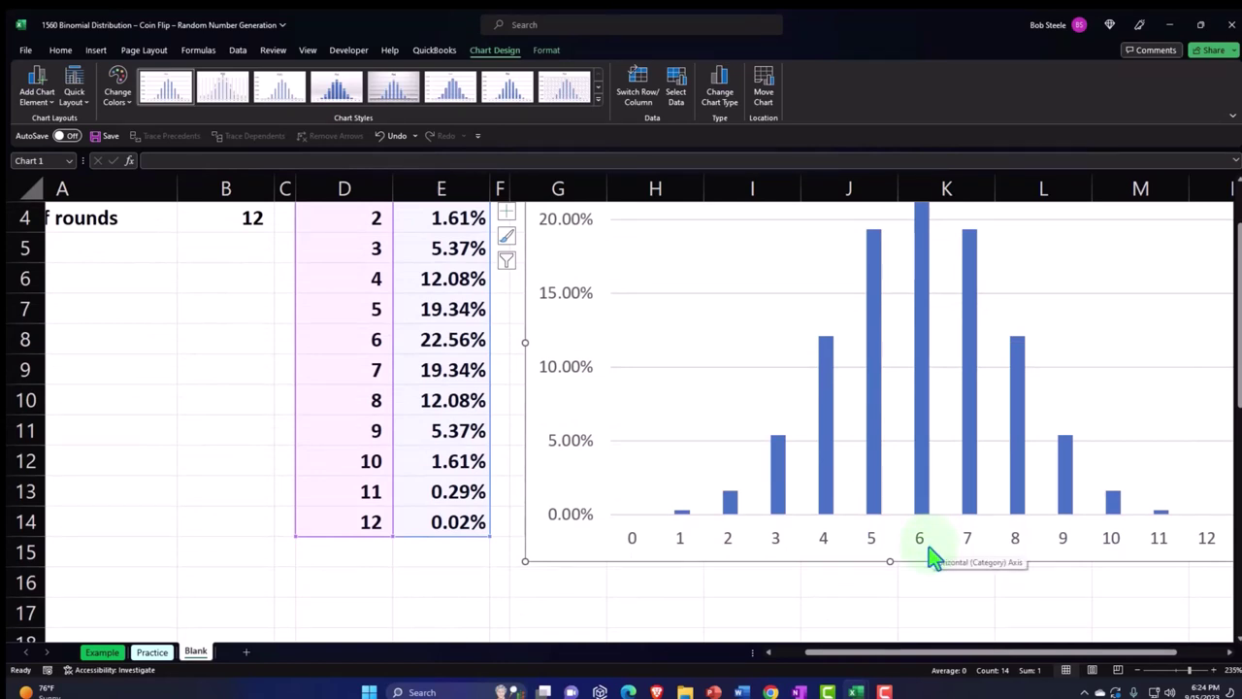
pyautogui.click(208, 382)
pyautogui.scroll(1, 208, 388)
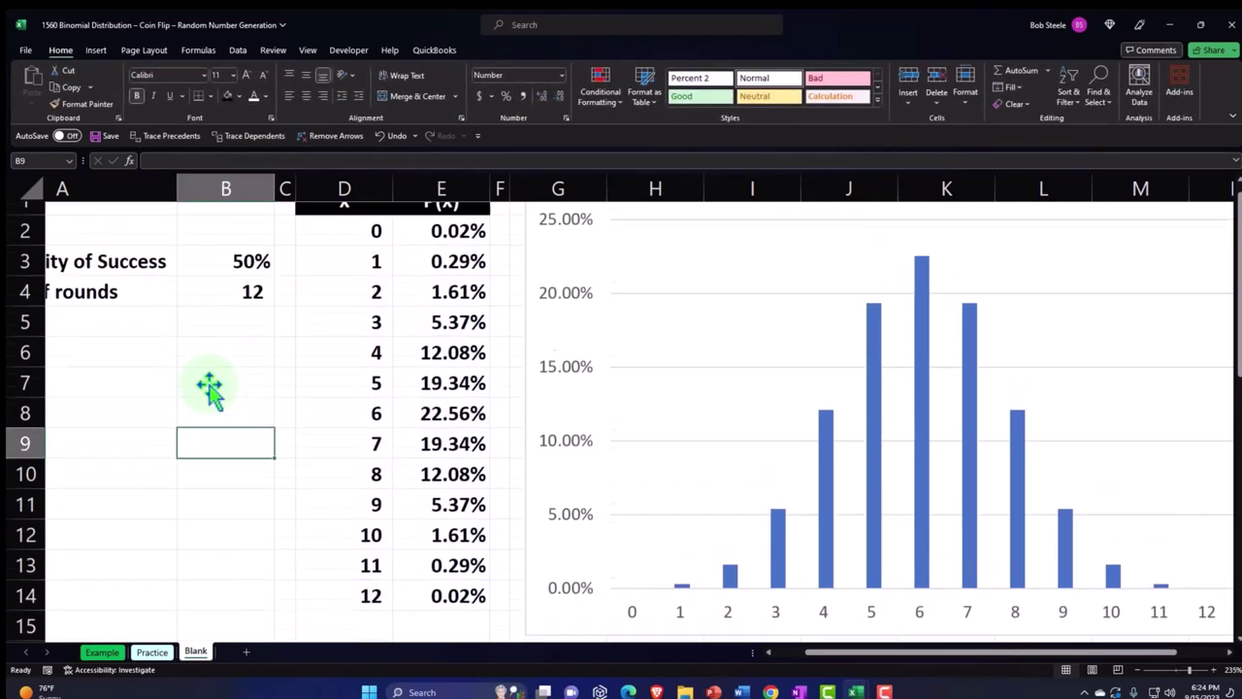
pyautogui.moveTo(441, 218); pyautogui.dragTo(457, 611)
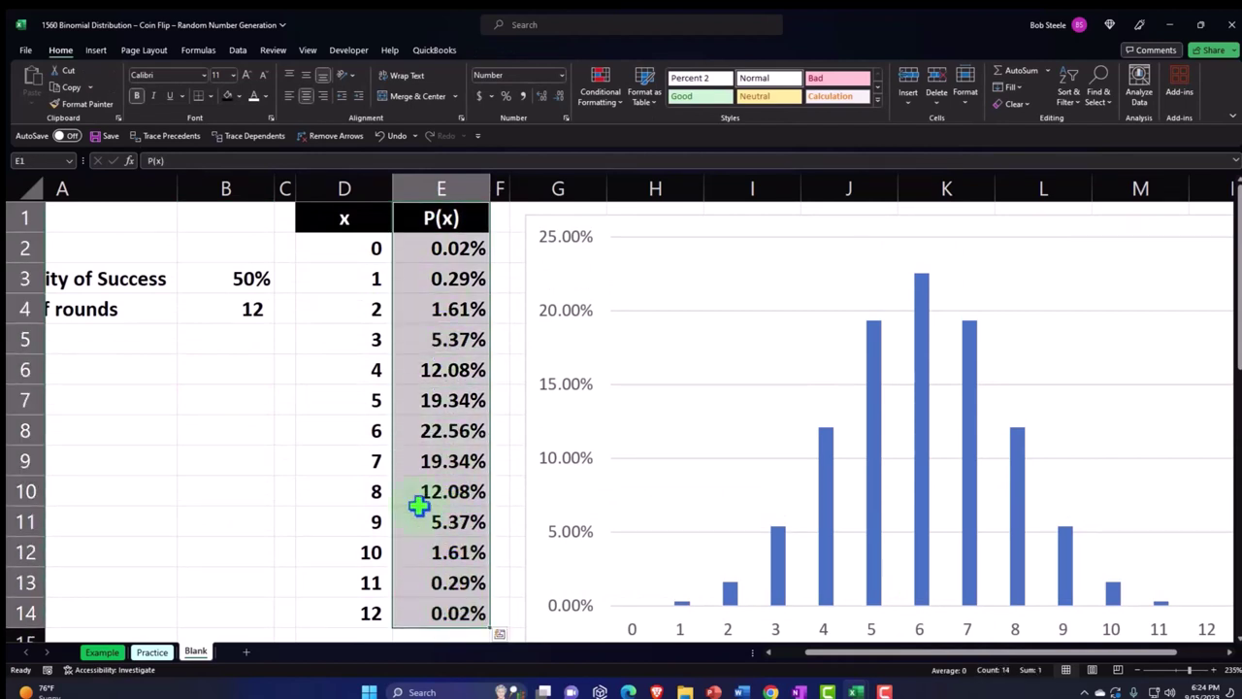
pyautogui.click(97, 51)
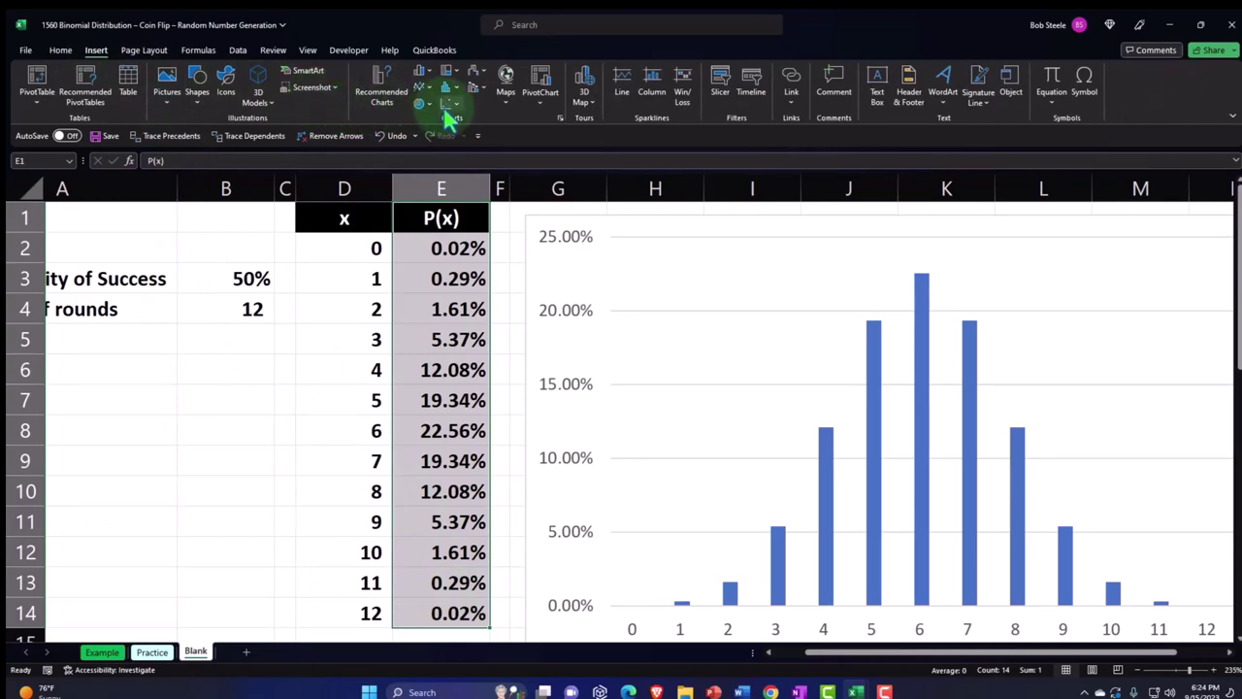
pyautogui.click(422, 88)
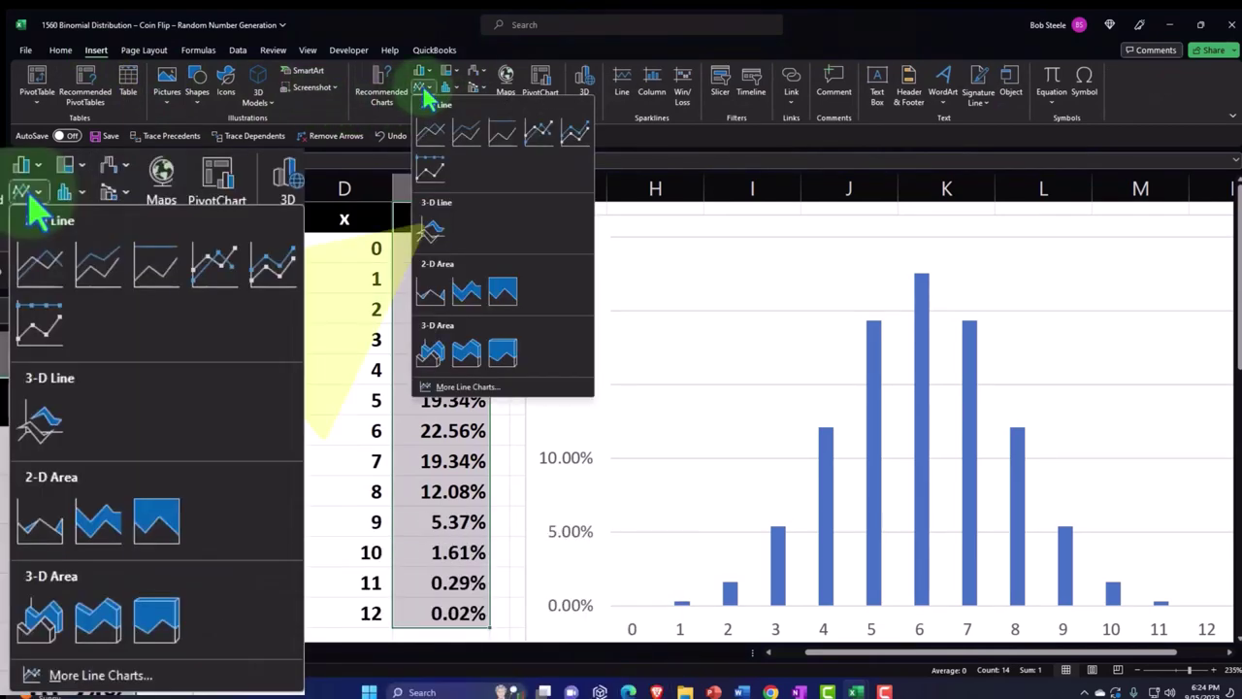
pyautogui.click(539, 141)
# Move the line chart directly below the column chart, with its upper edge at row 16 and starting in column G.
pyautogui.moveTo(476, 272); pyautogui.dragTo(646, 472)
pyautogui.scroll(-2, 631, 365)
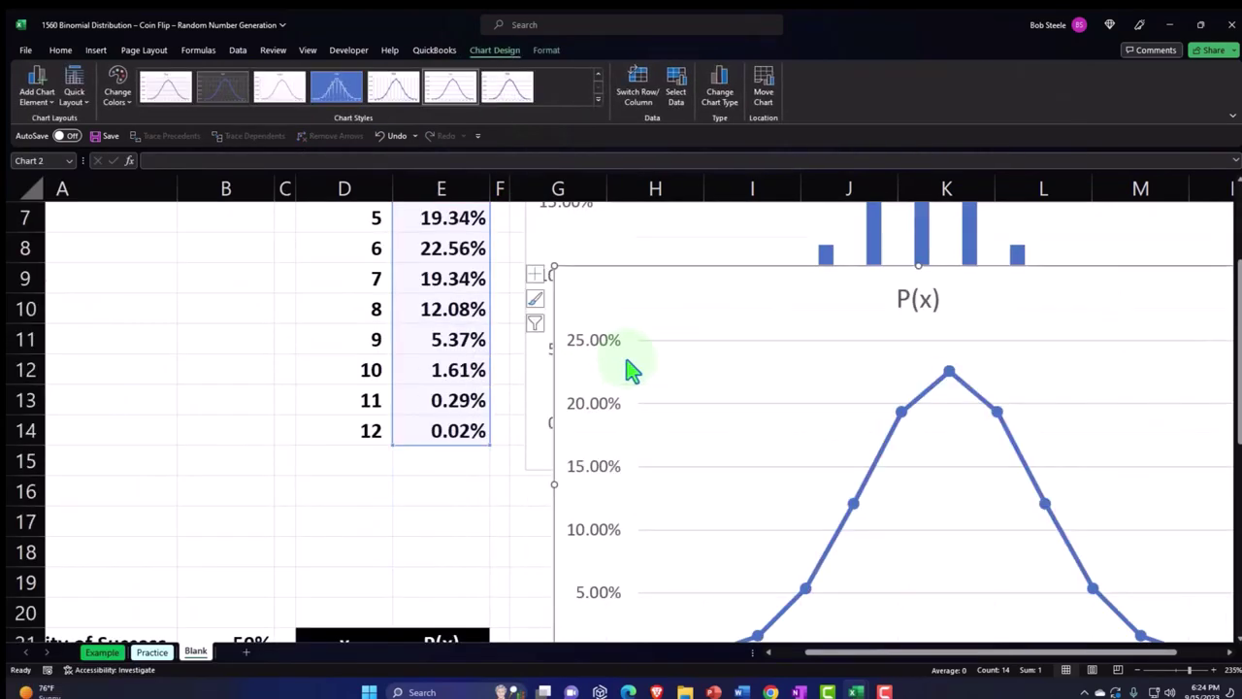
pyautogui.moveTo(618, 288); pyautogui.dragTo(607, 501)
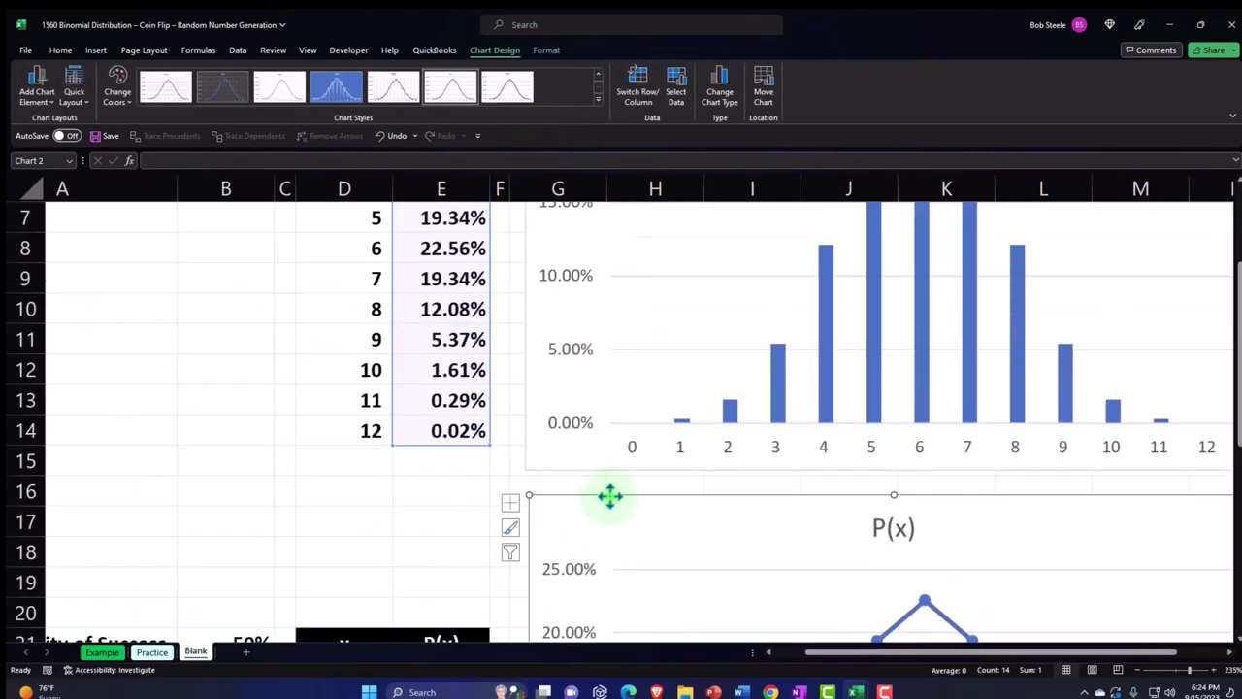
pyautogui.scroll(-2, 604, 490)
pyautogui.scroll(-2, 798, 406)
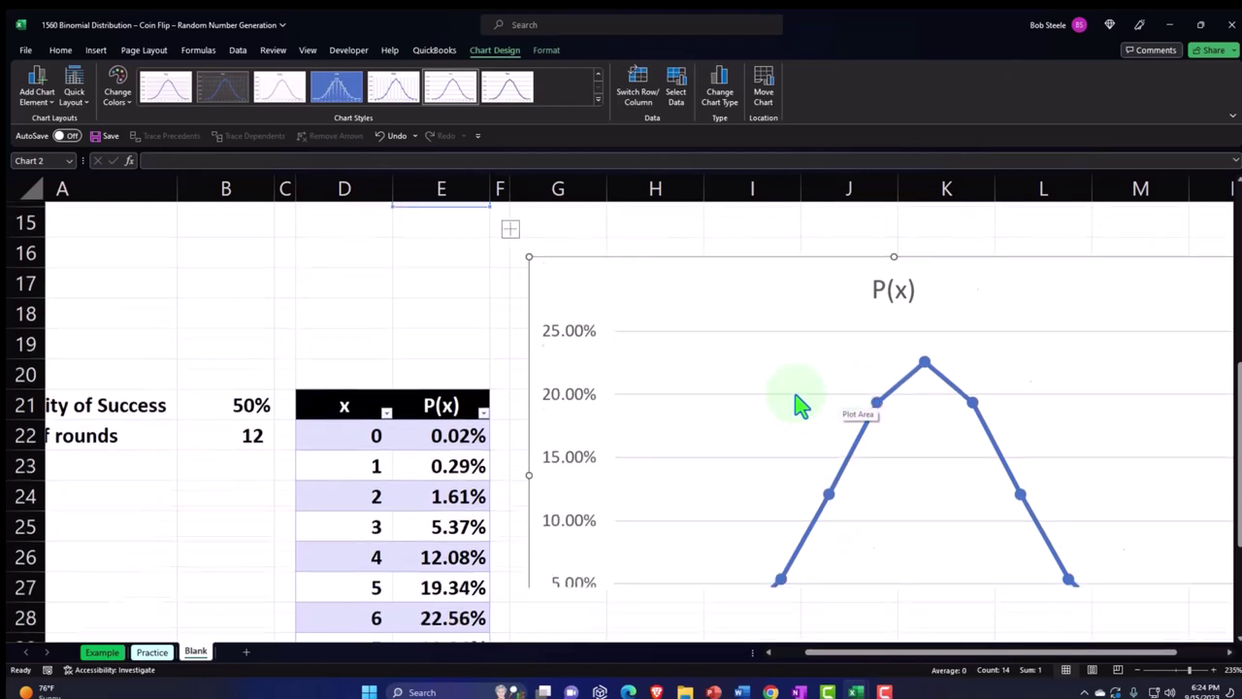
# Set the line chart's horizontal axis labels to the x values in Blank!$D$2:$D$14.
pyautogui.scroll(2, 794, 526)
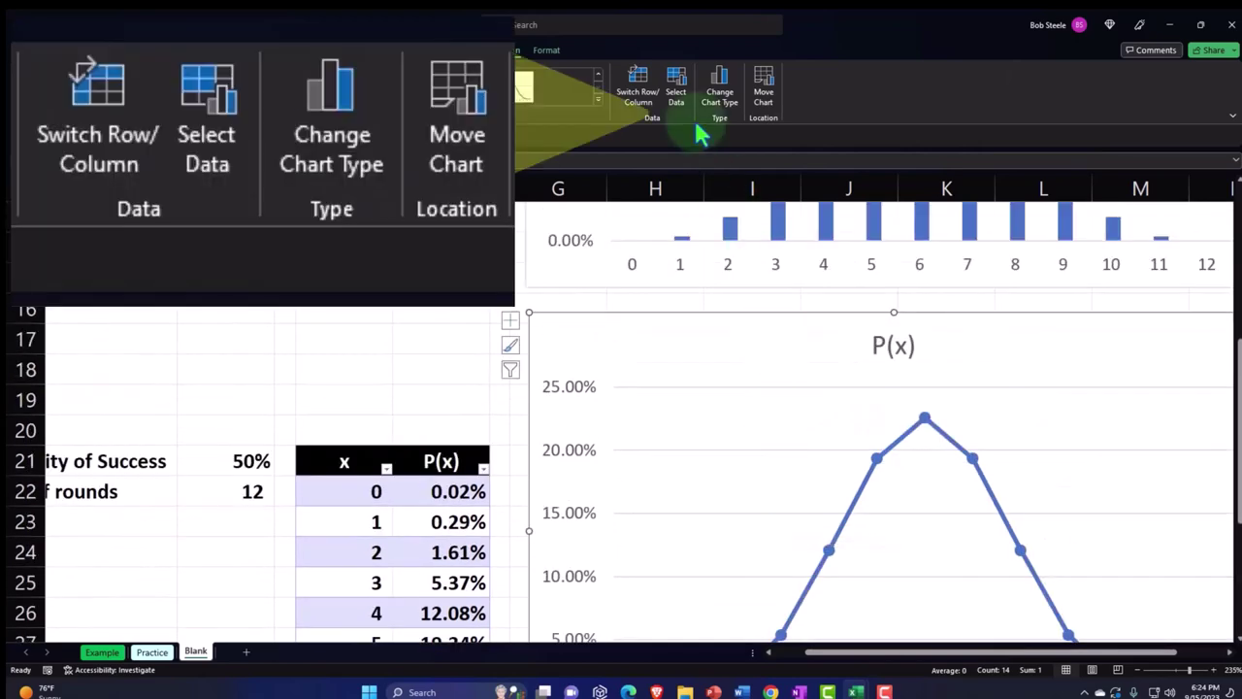
pyautogui.click(682, 100)
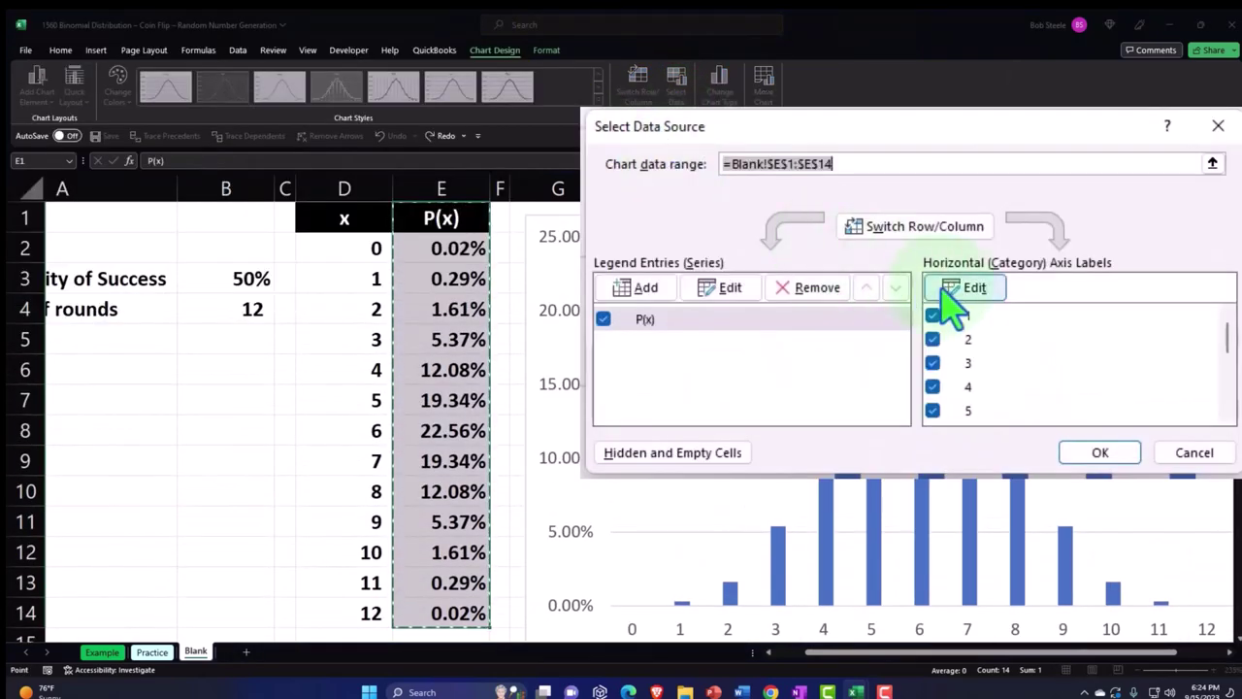
pyautogui.click(894, 327)
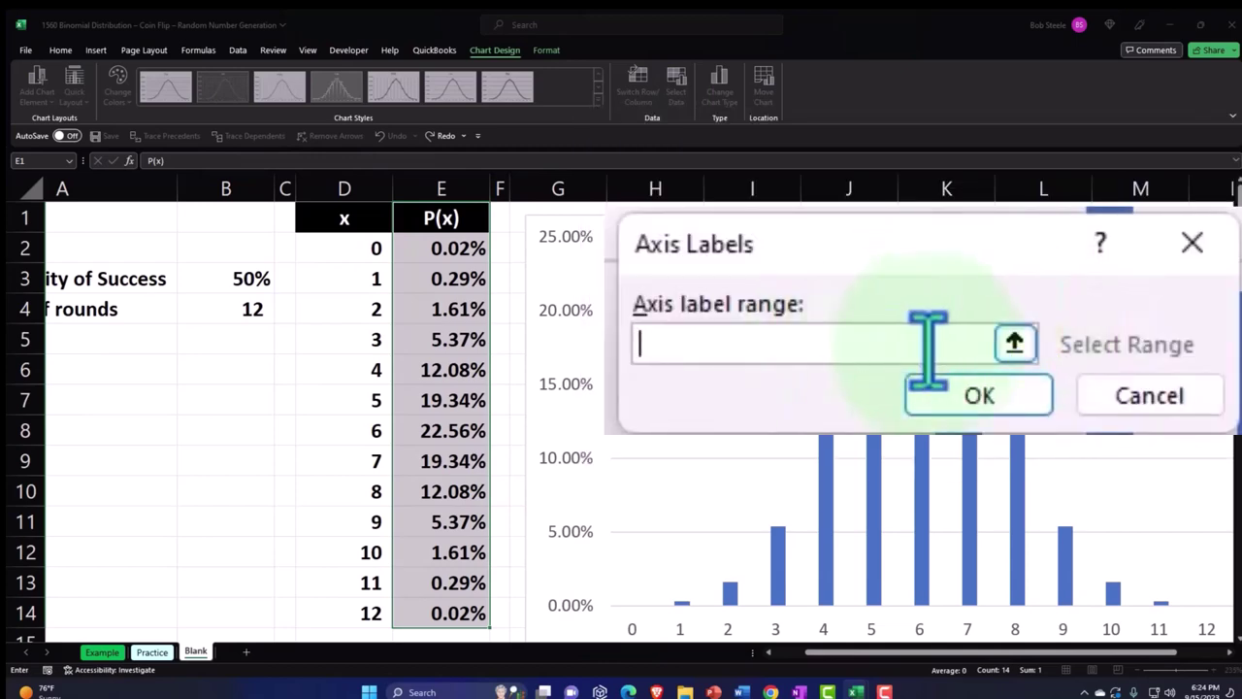
pyautogui.click(1014, 341)
pyautogui.moveTo(366, 249); pyautogui.dragTo(383, 611)
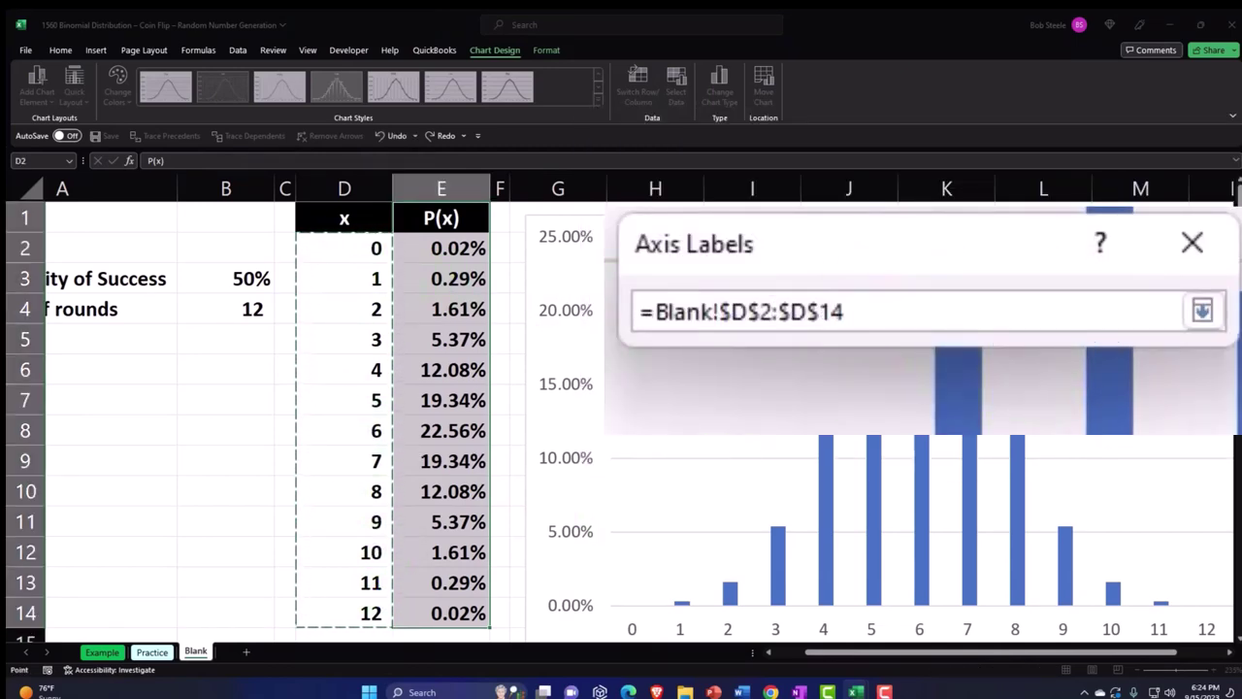
pyautogui.click(1203, 313)
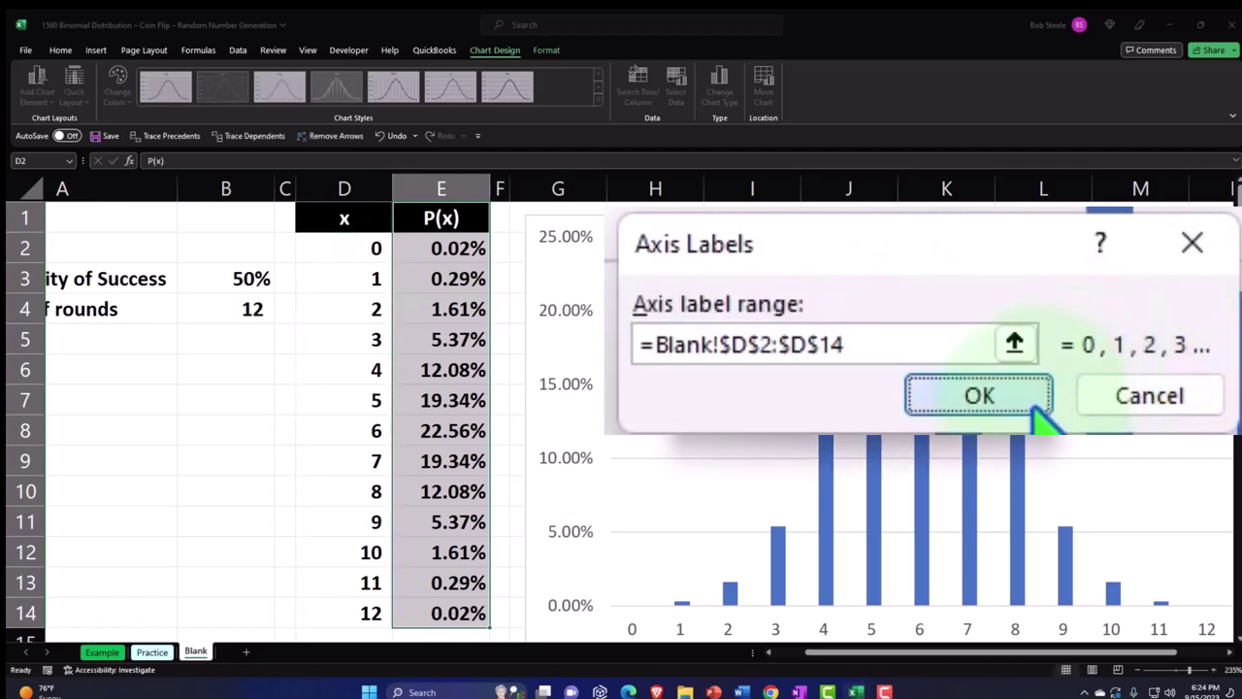
pyautogui.click(1029, 401)
pyautogui.click(1125, 453)
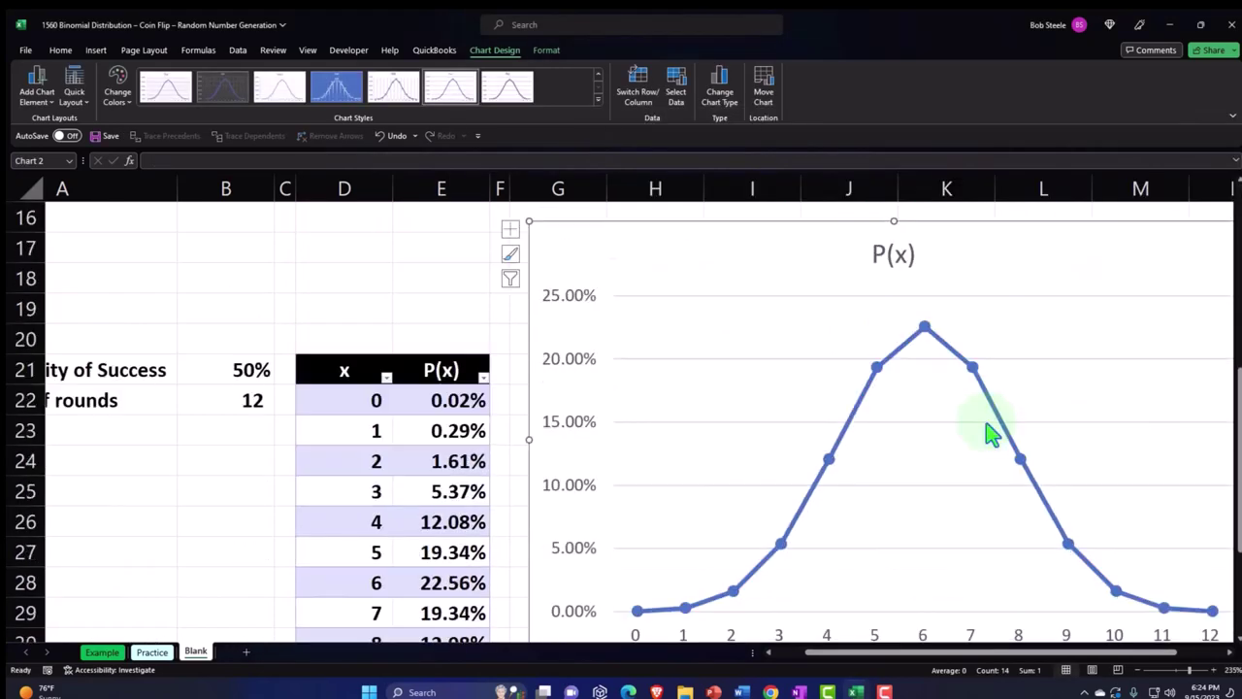
# Delete the P(x) title from the line chart.
pyautogui.click(894, 254)
pyautogui.click(935, 391)
pyautogui.scroll(-1, 928, 408)
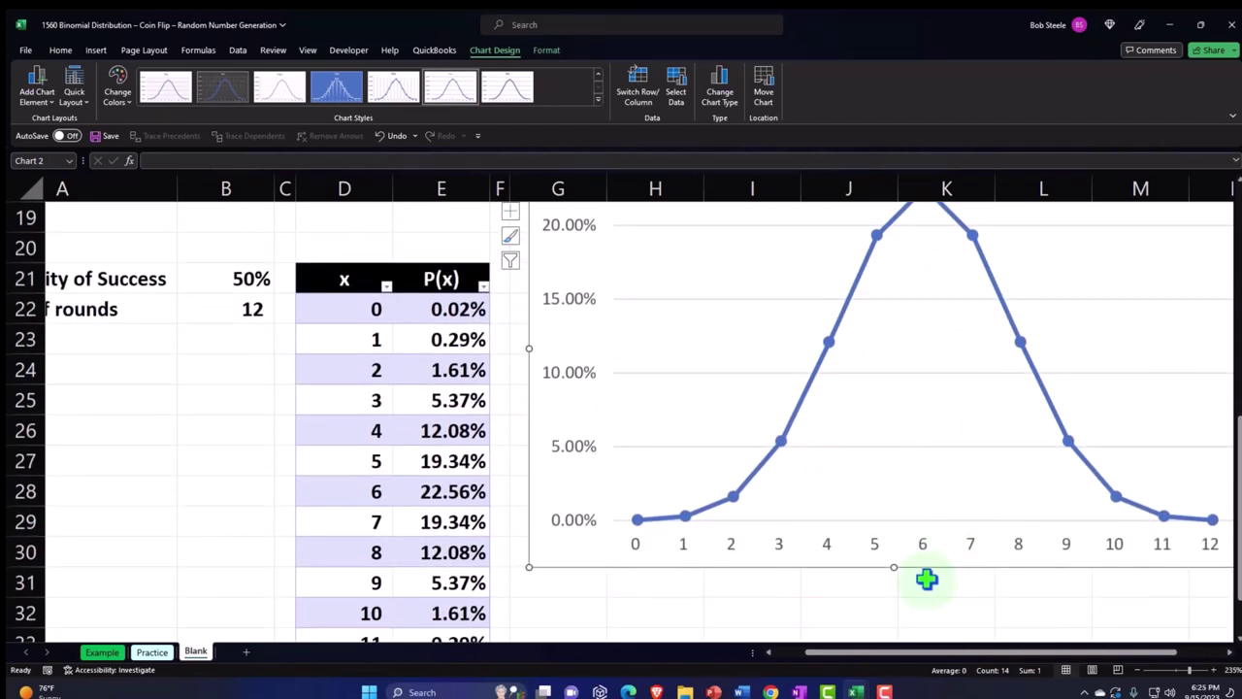
# Set the number of rounds in B4 to 0 and check the SEQUENCE-generated x list starting in D2.
pyautogui.scroll(2, 926, 578)
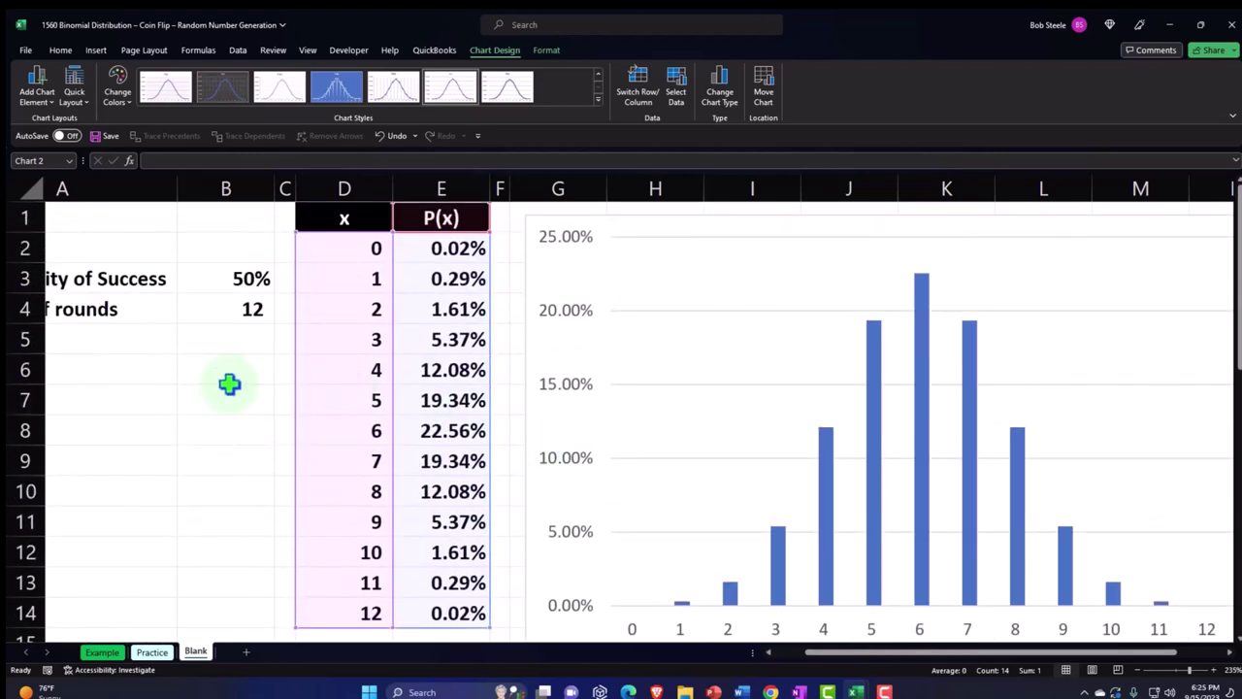
pyautogui.click(187, 379)
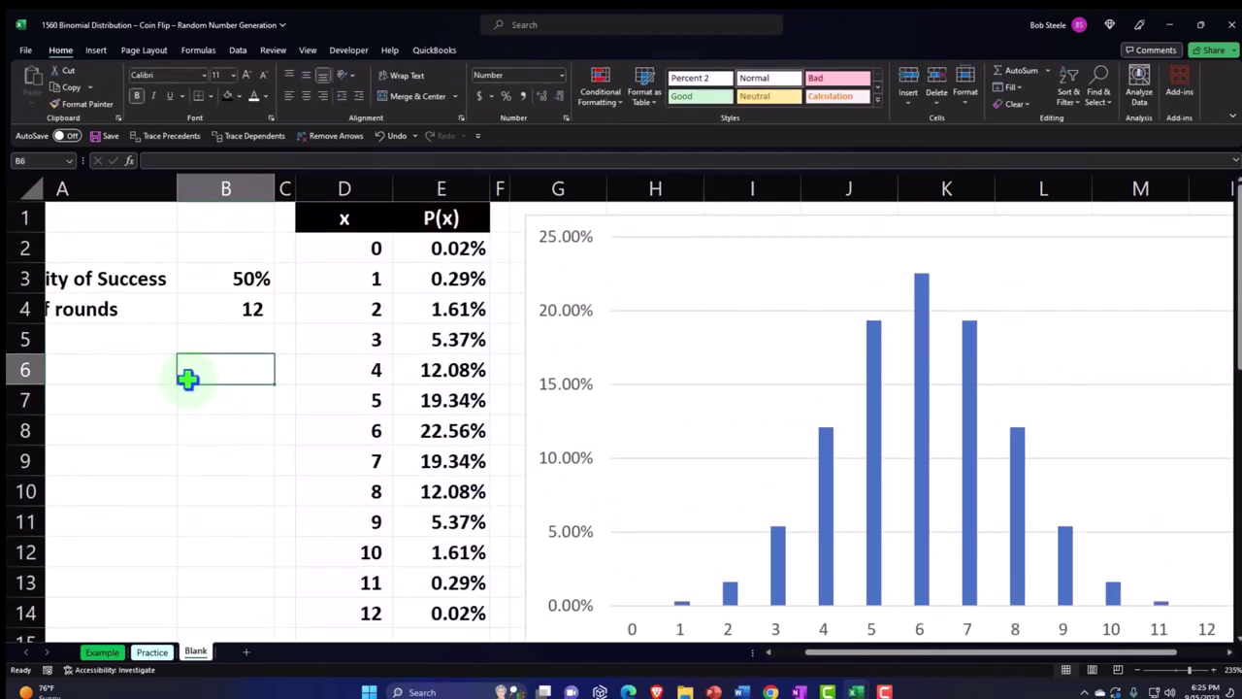
pyautogui.click(161, 364)
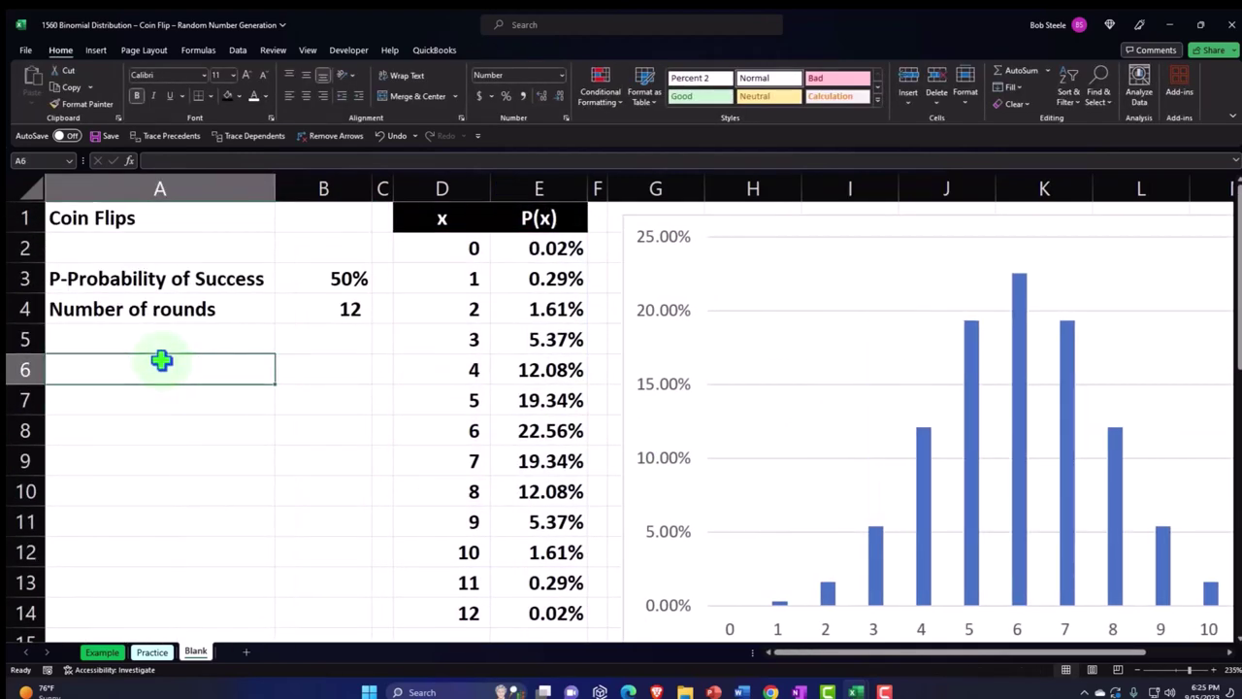
pyautogui.press('Up')
pyautogui.press('Up')
pyautogui.press('Up')
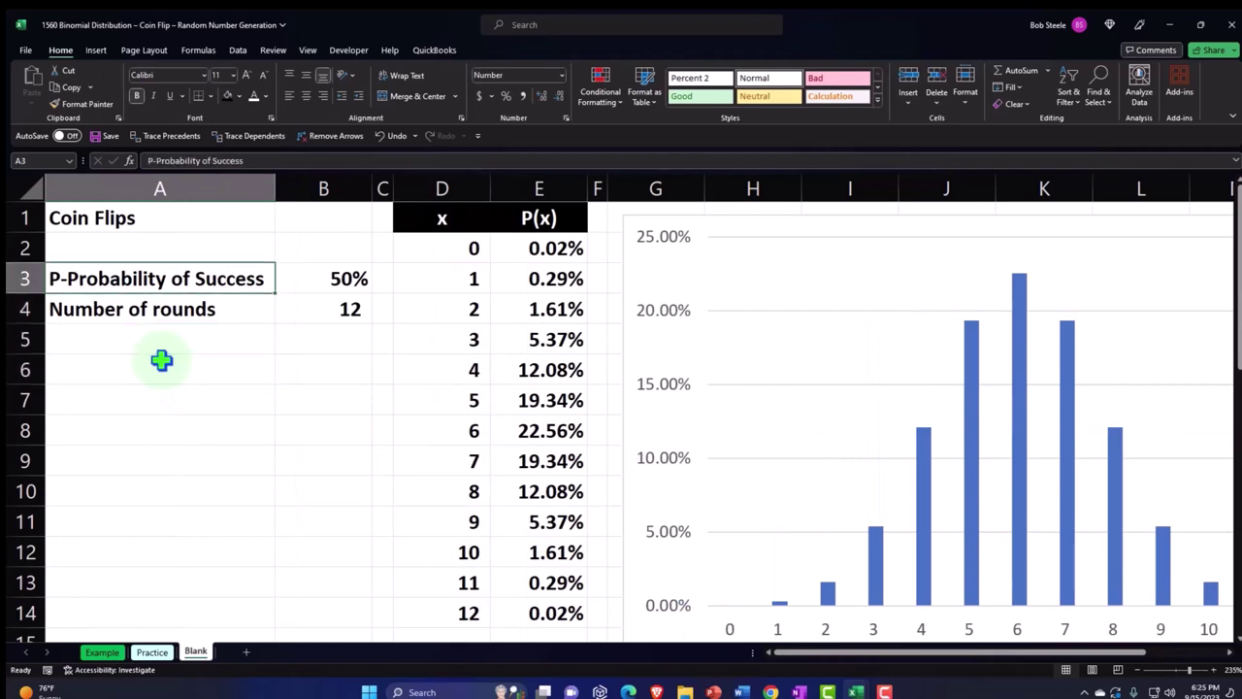
pyautogui.press('Right')
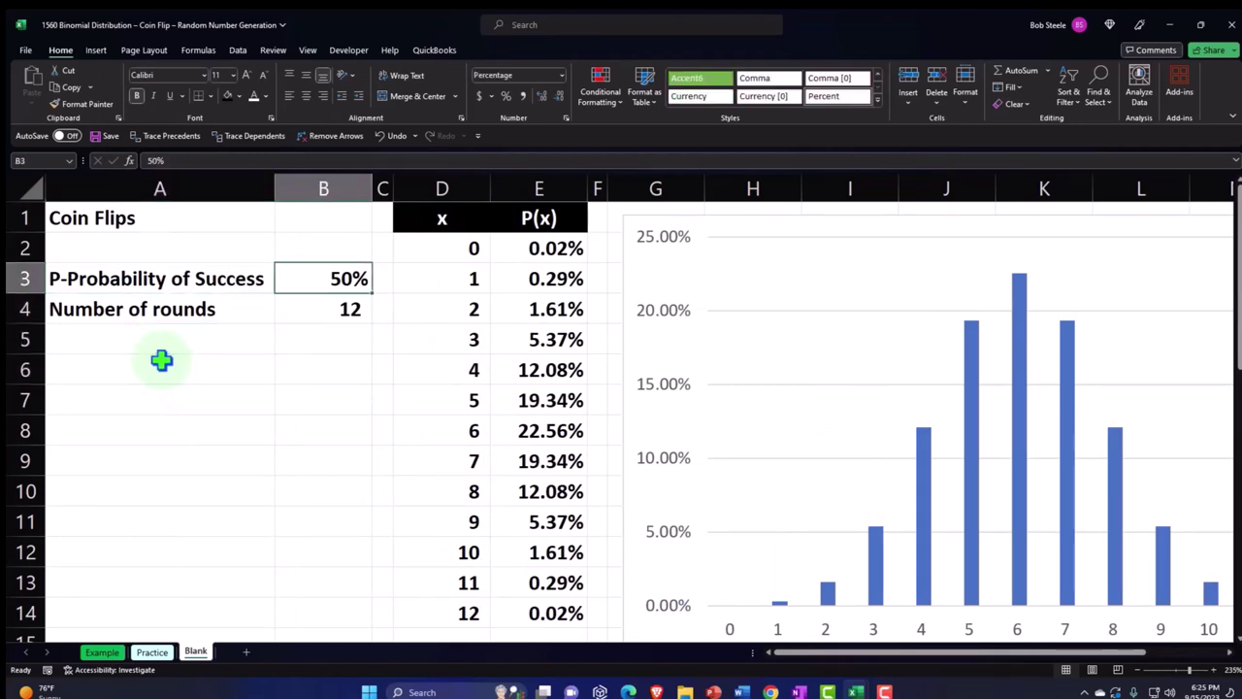
pyautogui.press('Down')
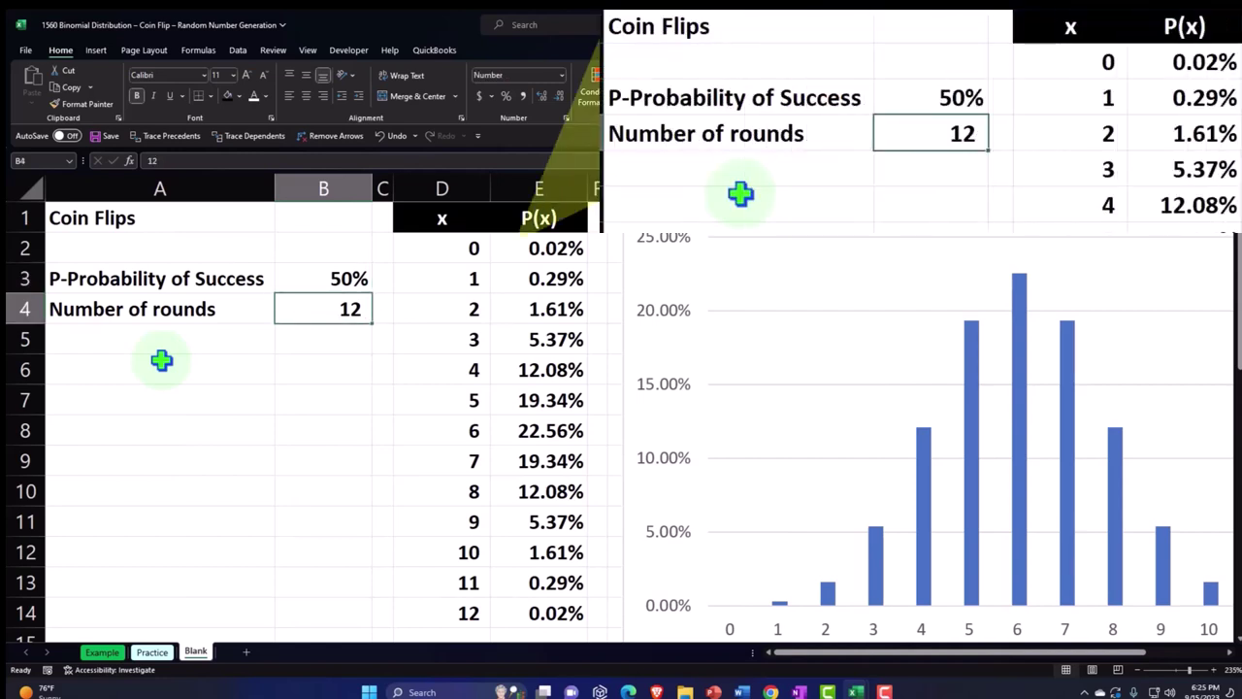
pyautogui.write('0')
pyautogui.press('Return')
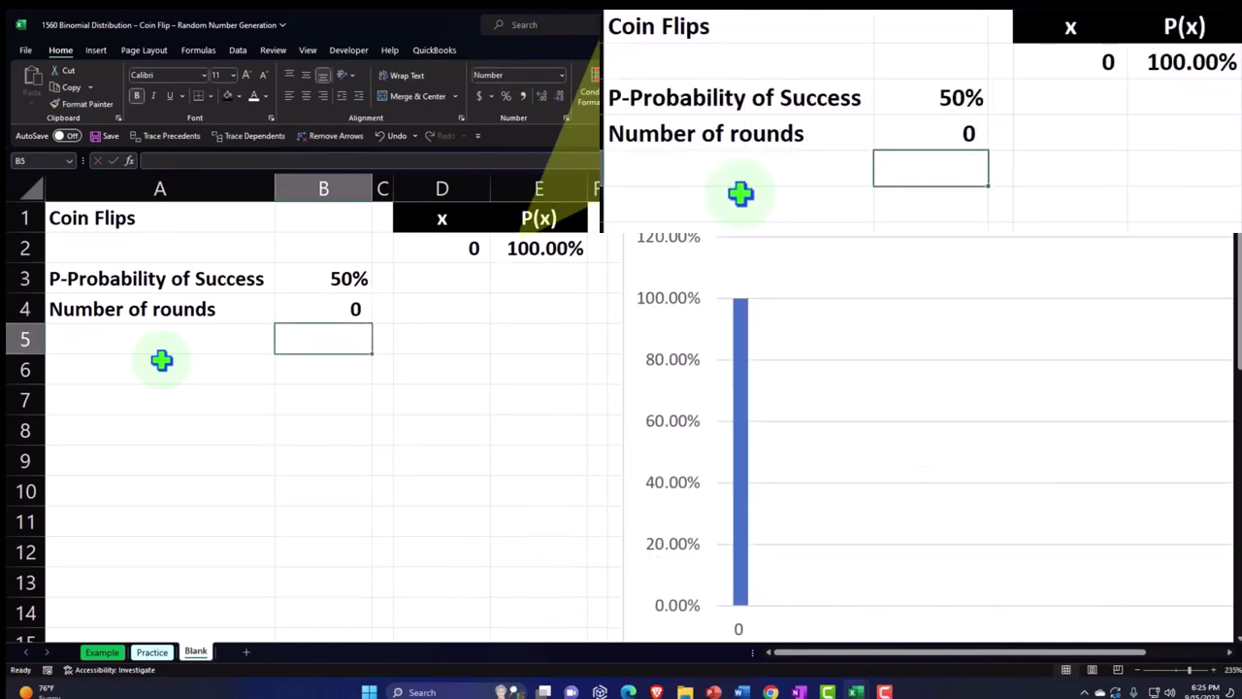
pyautogui.press('Up')
pyautogui.press('Up')
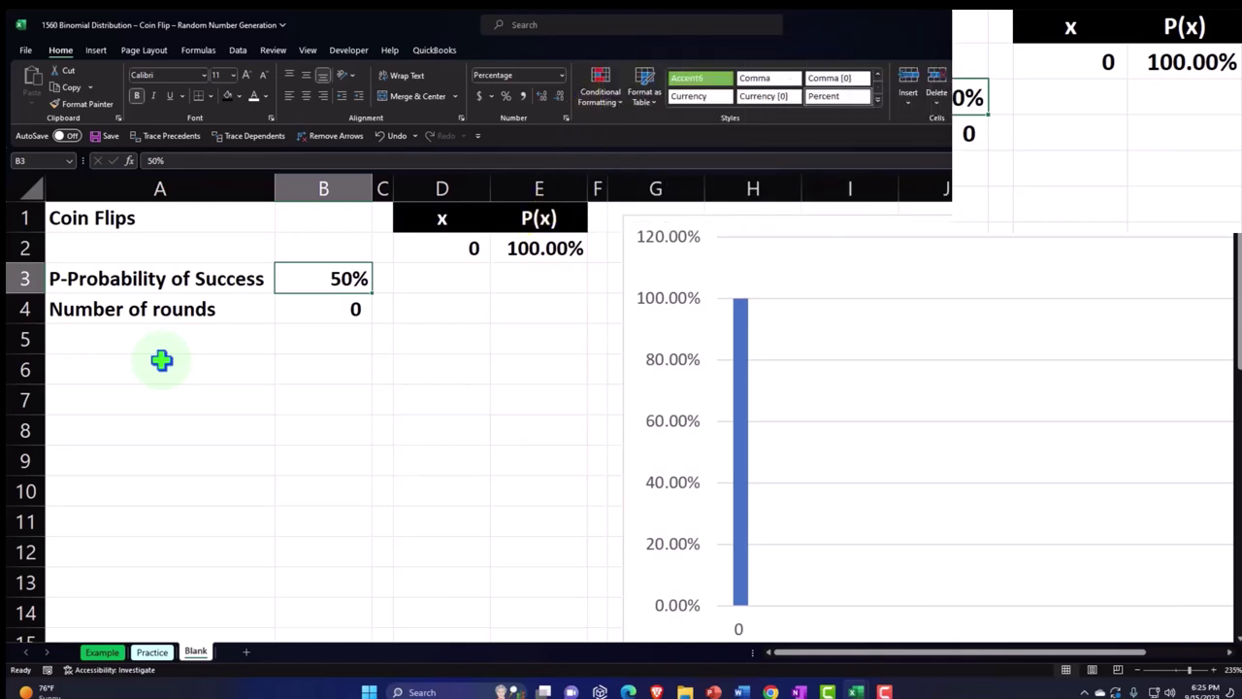
pyautogui.press('Right')
pyautogui.press('Right')
pyautogui.press('Up')
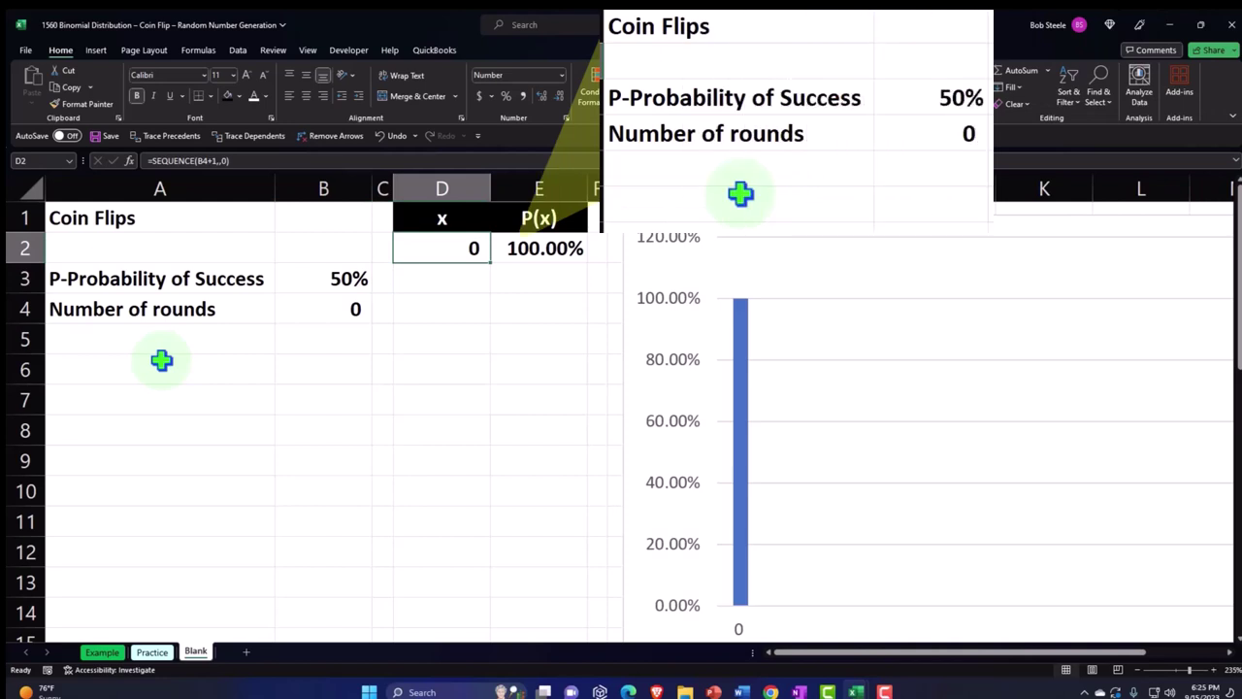
# Set the number of rounds in B4 to 1 and review the probabilities of 0 and 1 successes.
pyautogui.press('Down')
pyautogui.press('Down')
pyautogui.press('Left')
pyautogui.press('Left')
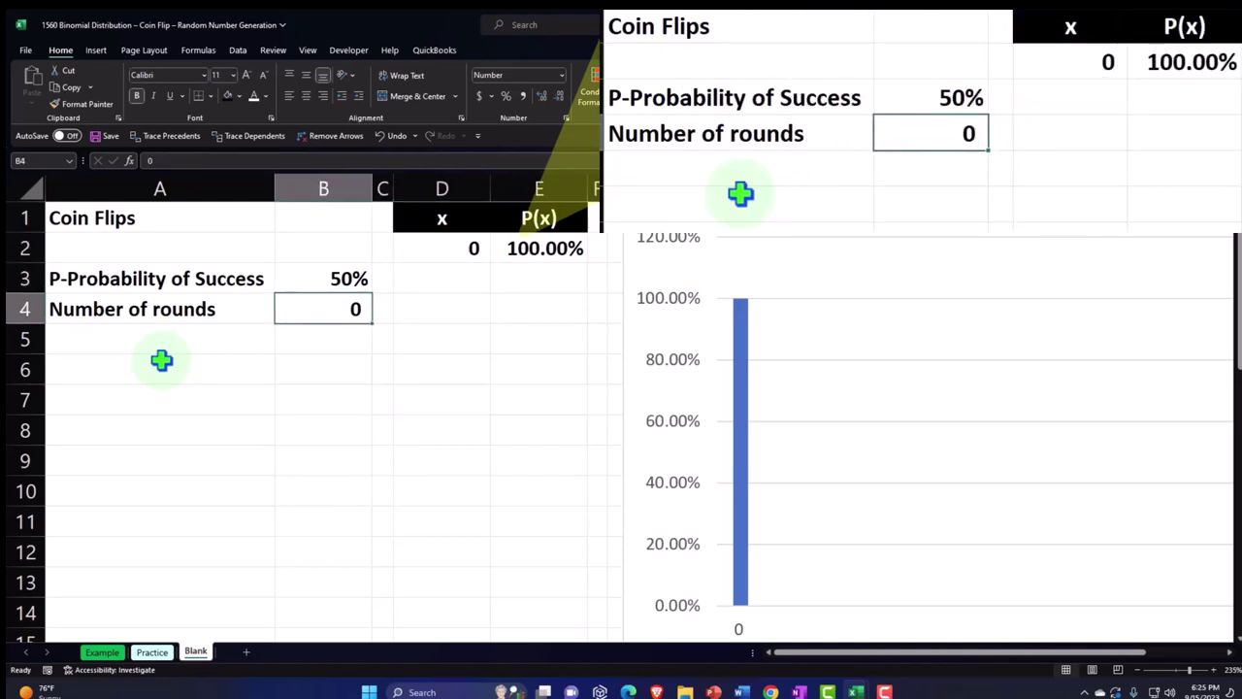
pyautogui.write('1')
pyautogui.press('Return')
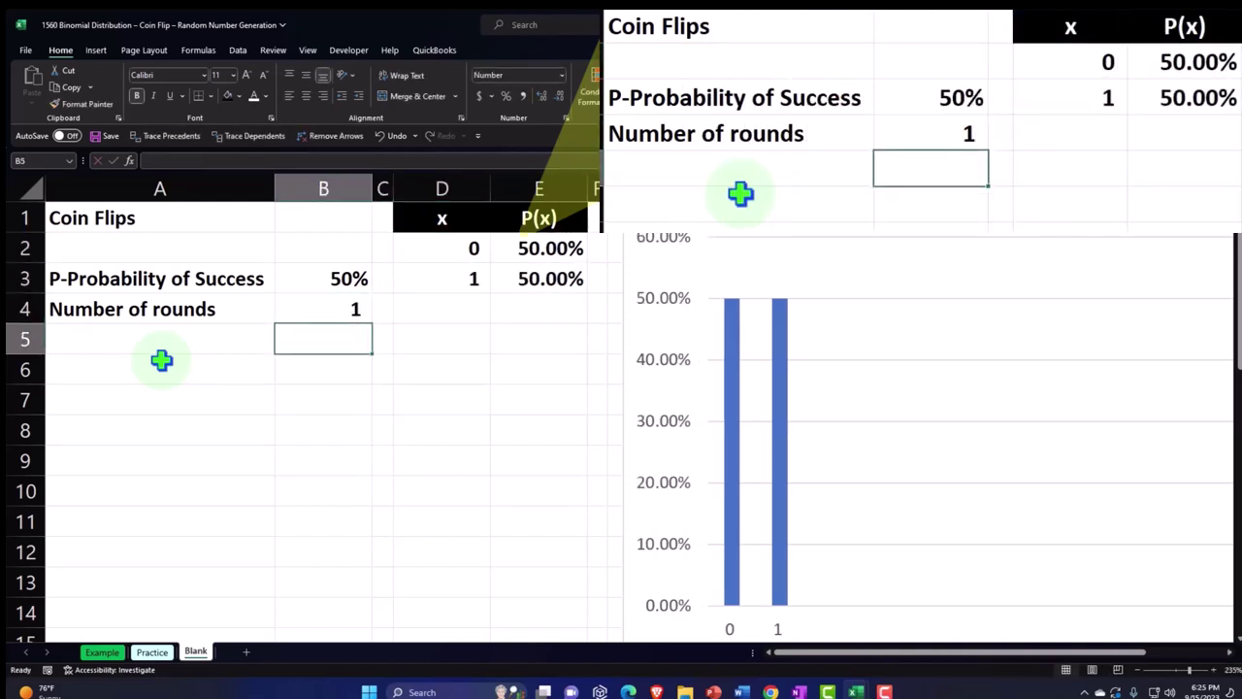
pyautogui.press('Right')
pyautogui.press('Right')
pyautogui.press('Up')
pyautogui.press('Up')
pyautogui.press('Up')
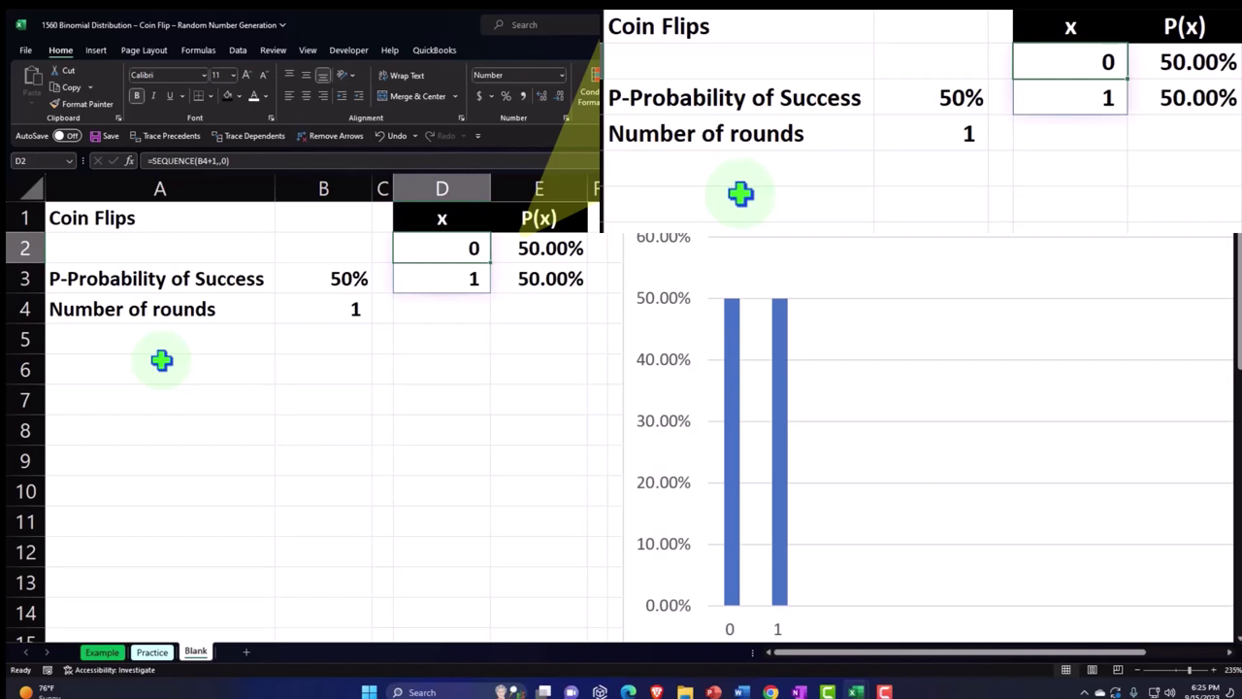
pyautogui.press('Down')
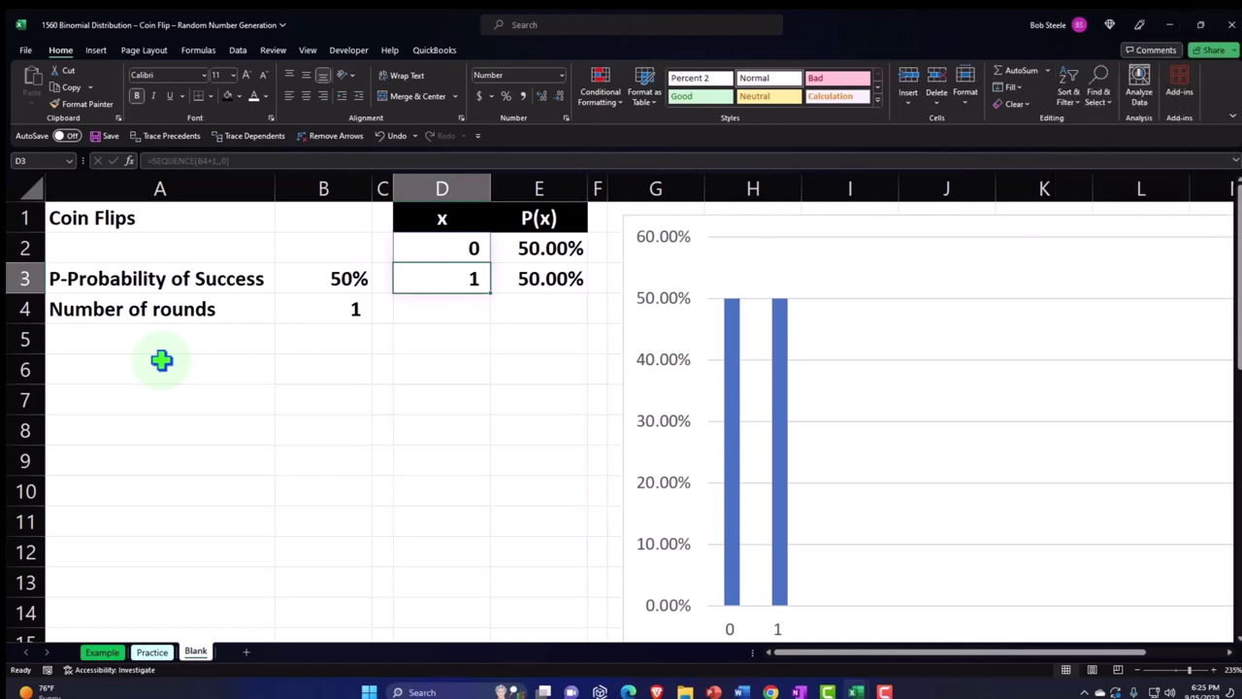
# Set the number of rounds in B4 to 2 and review the probabilities of 0, 1 and 2 successes.
pyautogui.press('Left')
pyautogui.press('Left')
pyautogui.press('Down')
pyautogui.write('2')
pyautogui.press('Return')
pyautogui.press('Up')
pyautogui.press('Up')
pyautogui.press('Up')
pyautogui.press('Right')
pyautogui.press('Right')
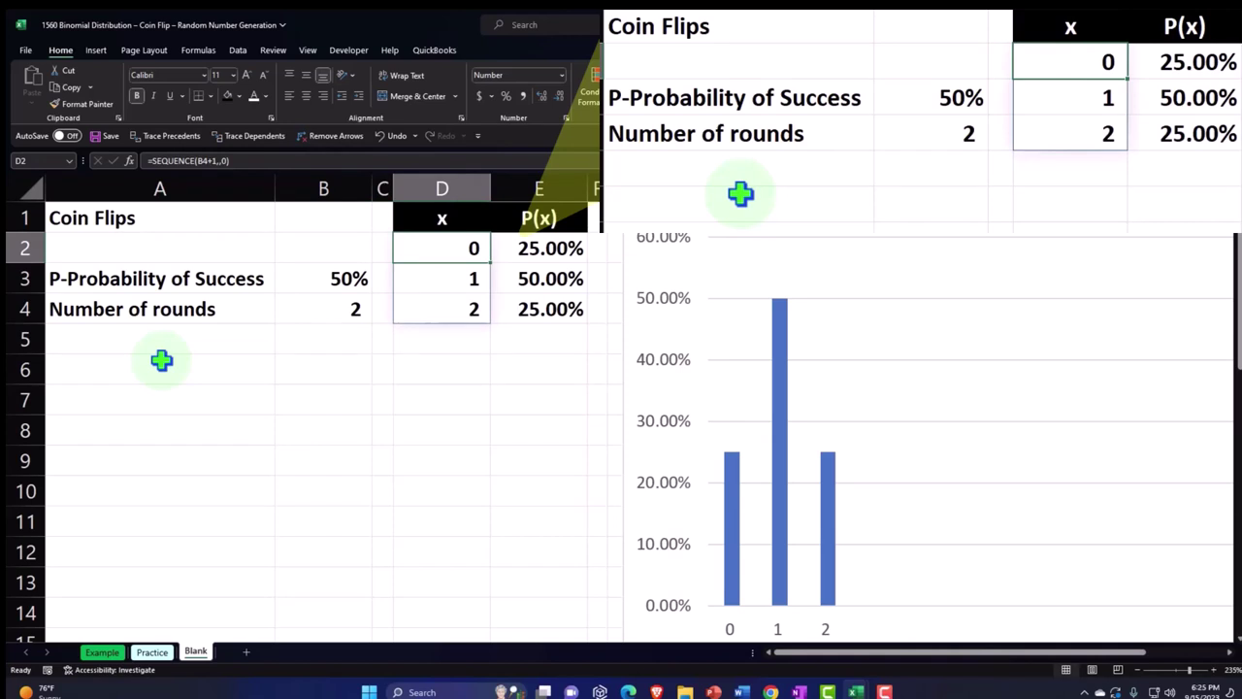
pyautogui.press('Down')
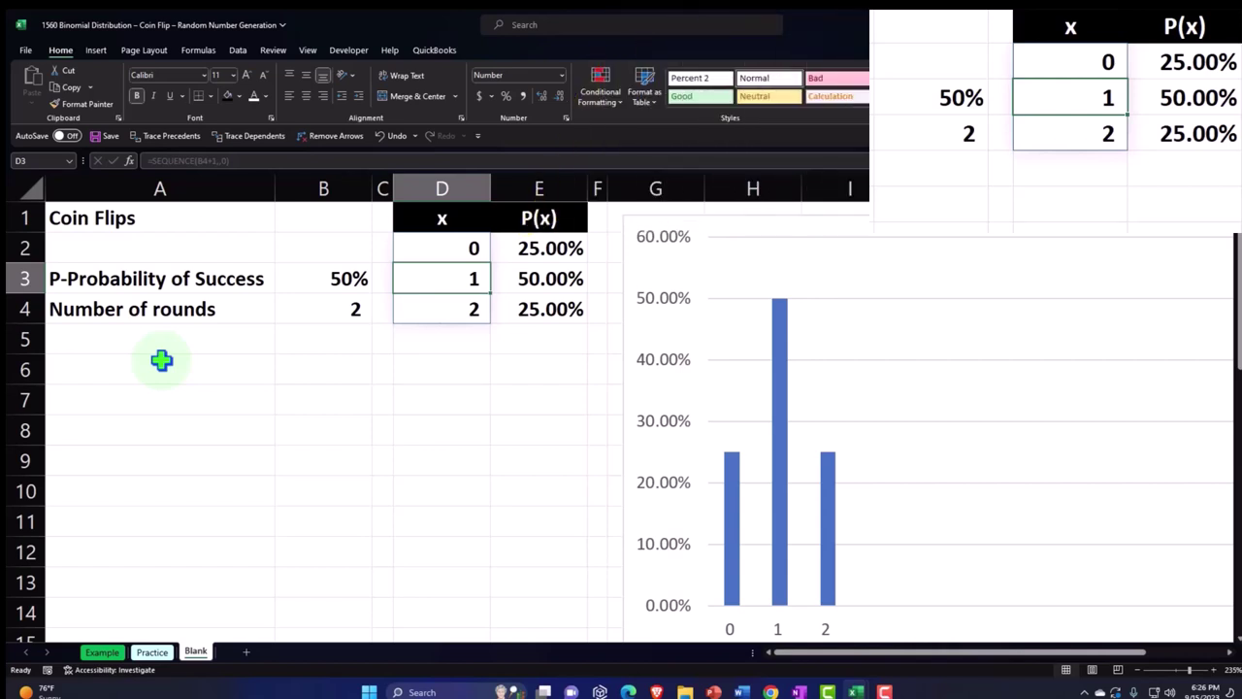
pyautogui.press('Down')
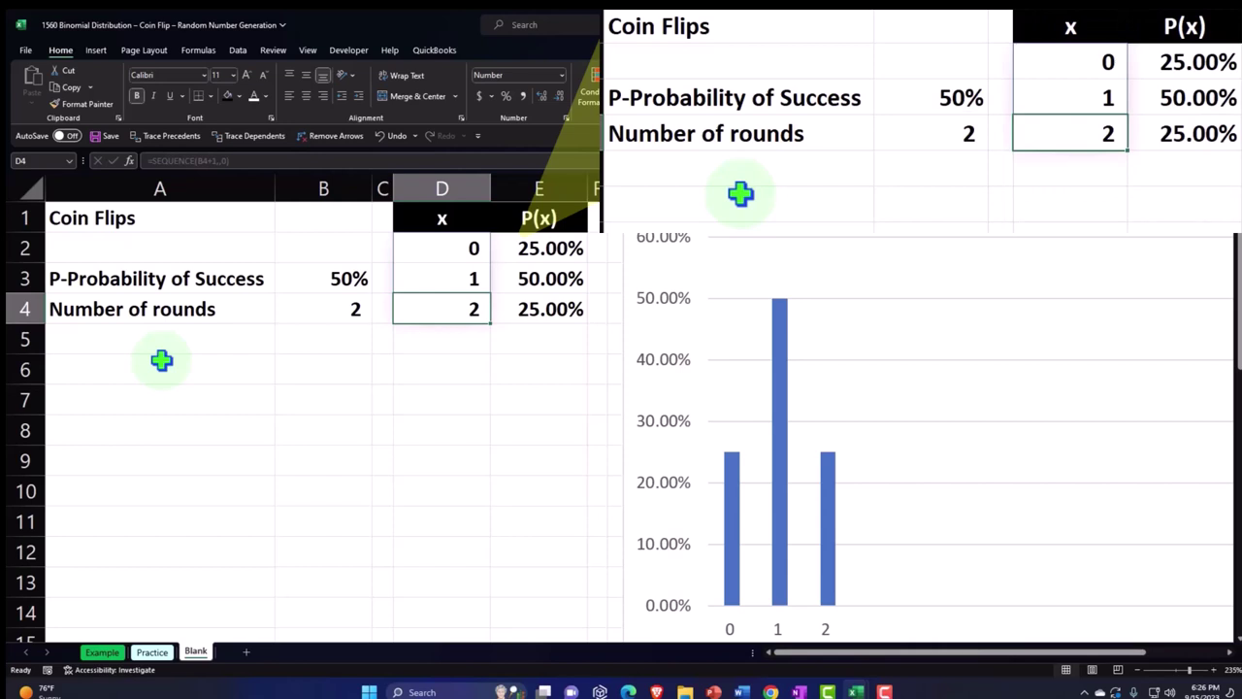
# Set the number of rounds in B4 to 3 and review the probabilities of 0 through 3 successes.
pyautogui.press('Left')
pyautogui.press('Left')
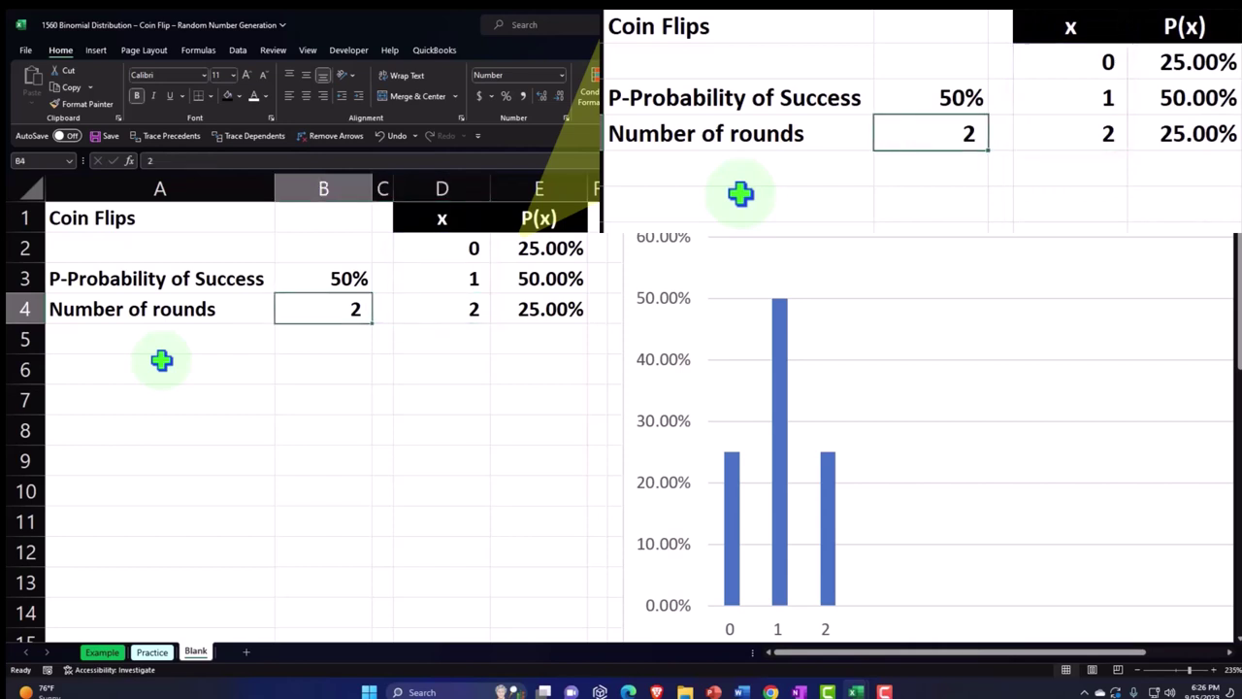
pyautogui.write('3')
pyautogui.press('Return')
pyautogui.press('Right')
pyautogui.press('Right')
pyautogui.press('Up')
pyautogui.press('Up')
pyautogui.press('Up')
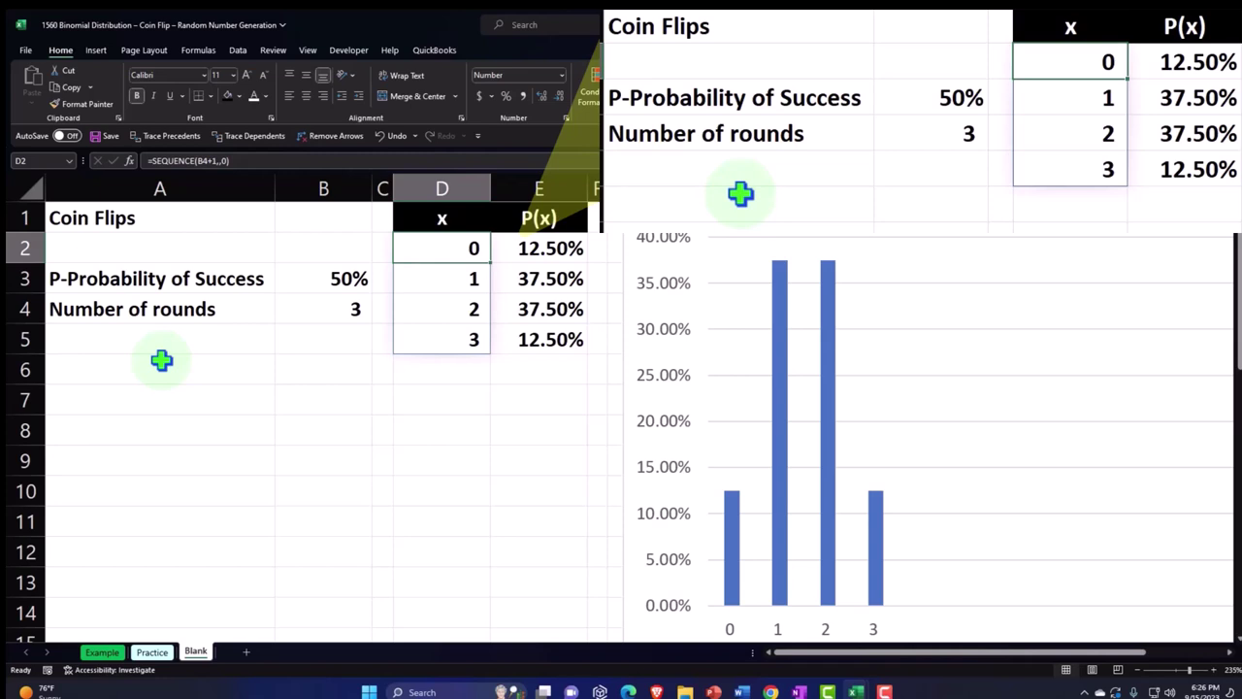
pyautogui.press('Down')
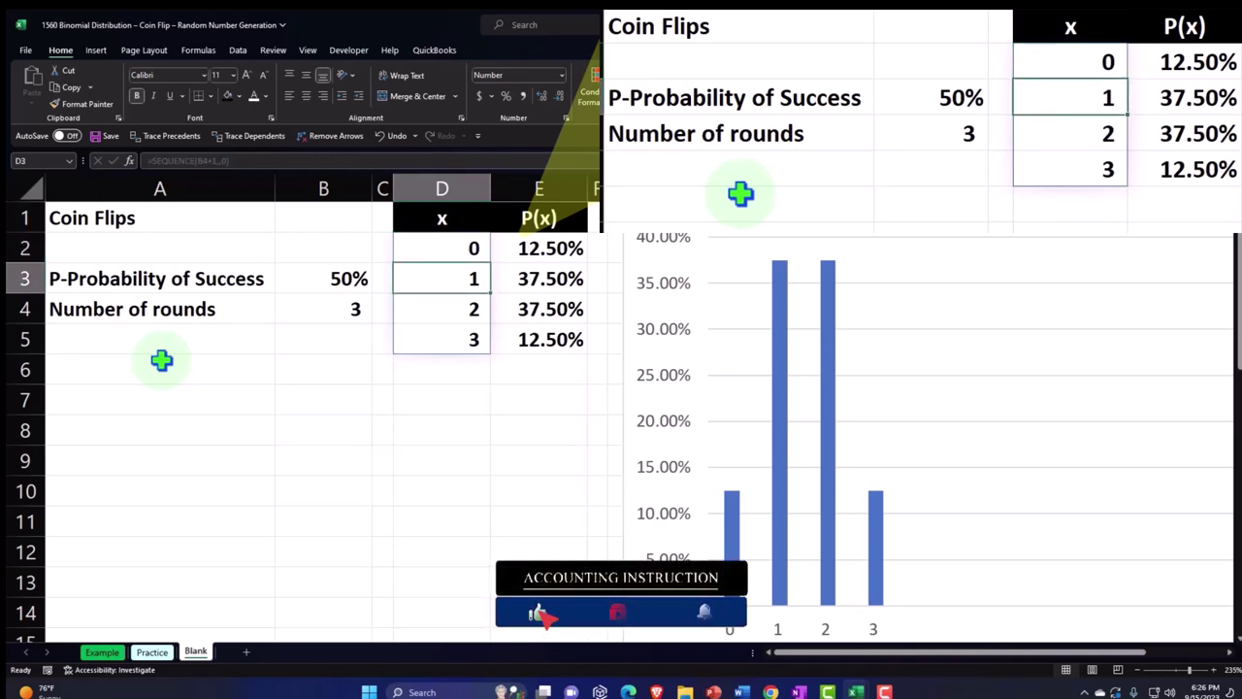
pyautogui.press('Down')
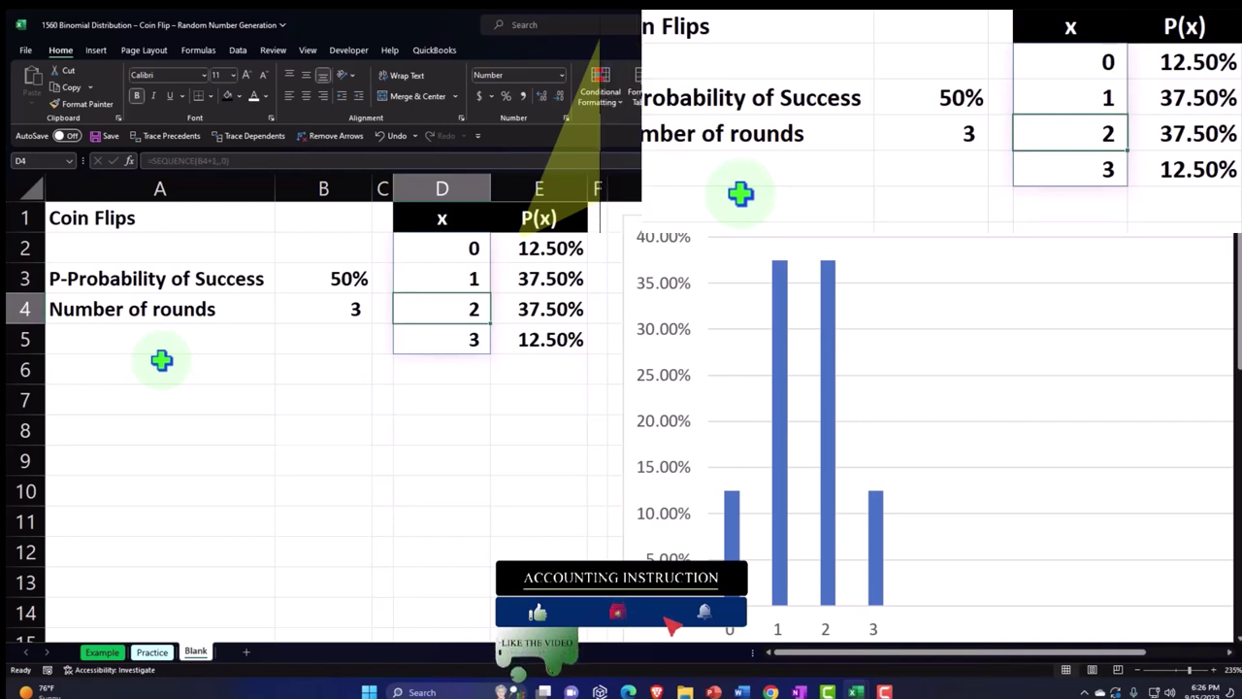
pyautogui.press('Down')
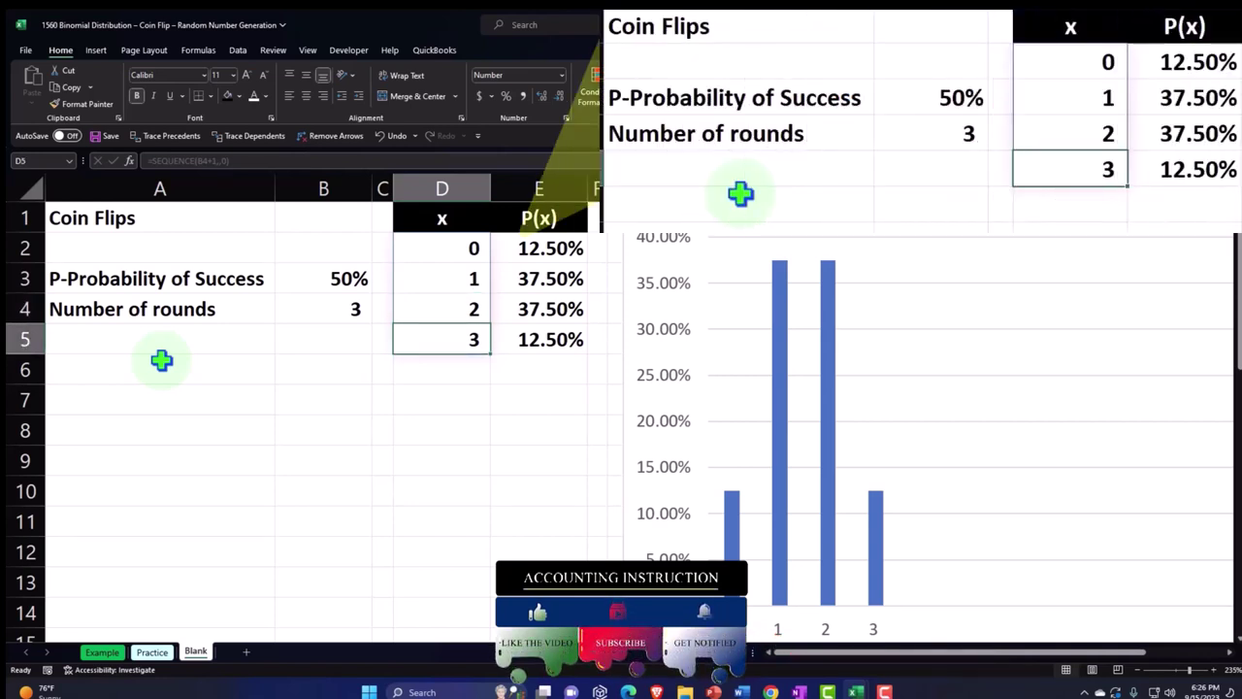
# Set the number of rounds in B4 to 4.
pyautogui.press('Left')
pyautogui.press('Left')
pyautogui.press('Up')
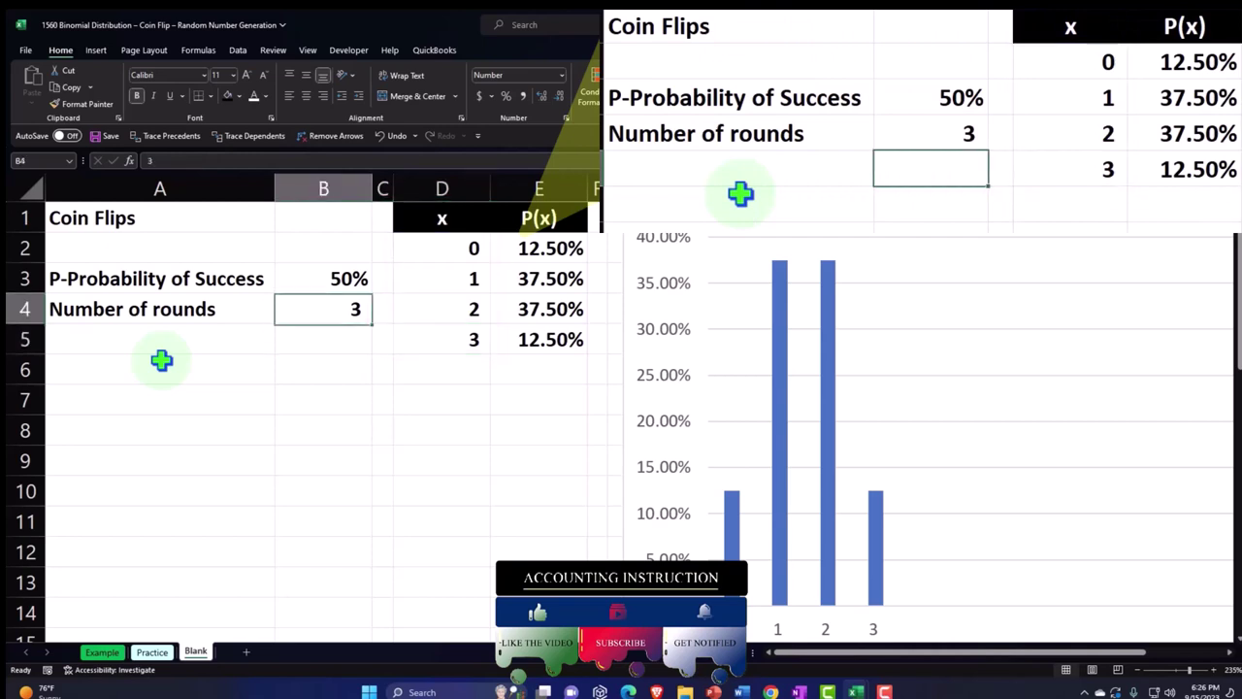
pyautogui.write('4')
pyautogui.press('Return')
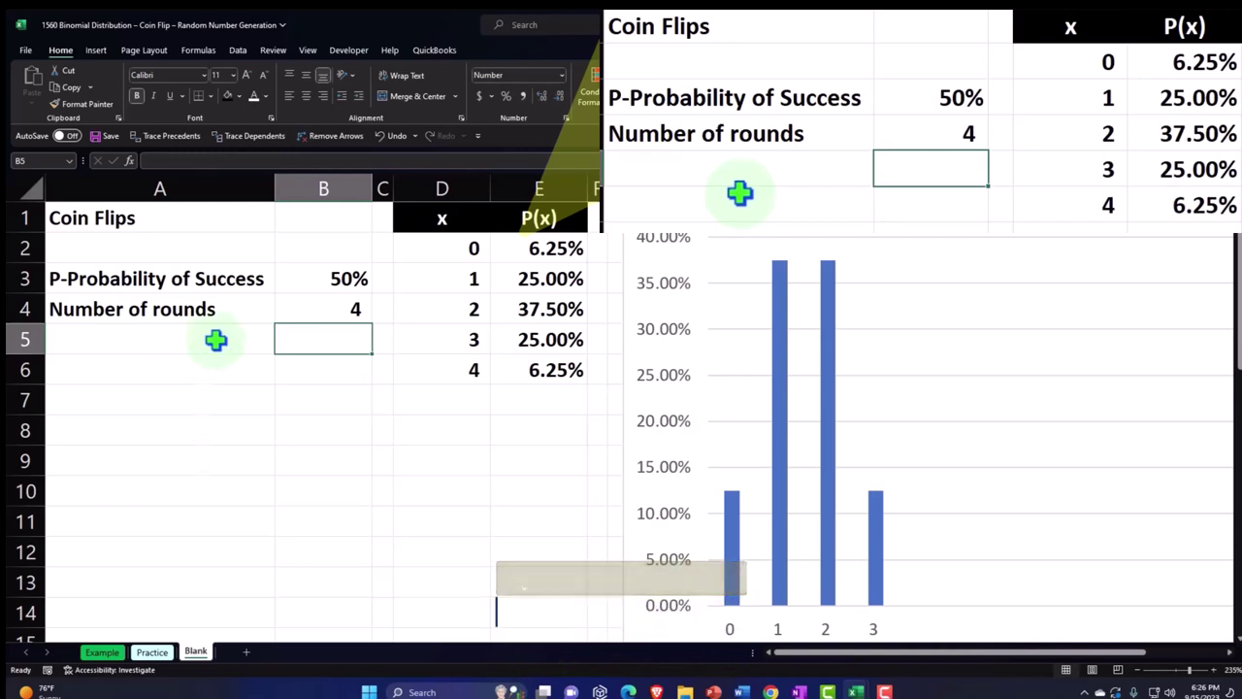
# Set the number of rounds in B4 to 12.
pyautogui.click(341, 308)
pyautogui.write('12')
pyautogui.press('Return')
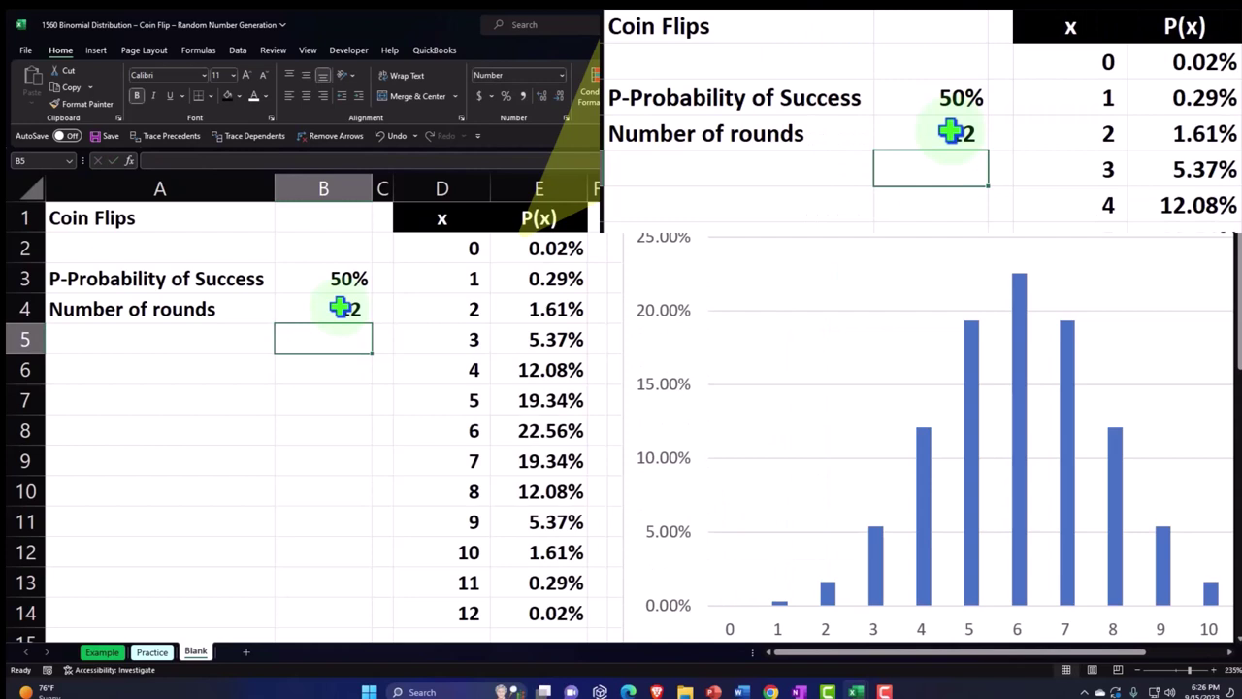
# Set the number of rounds in B4 to 0 and the probability of success in B3 to 55%.
pyautogui.click(341, 307)
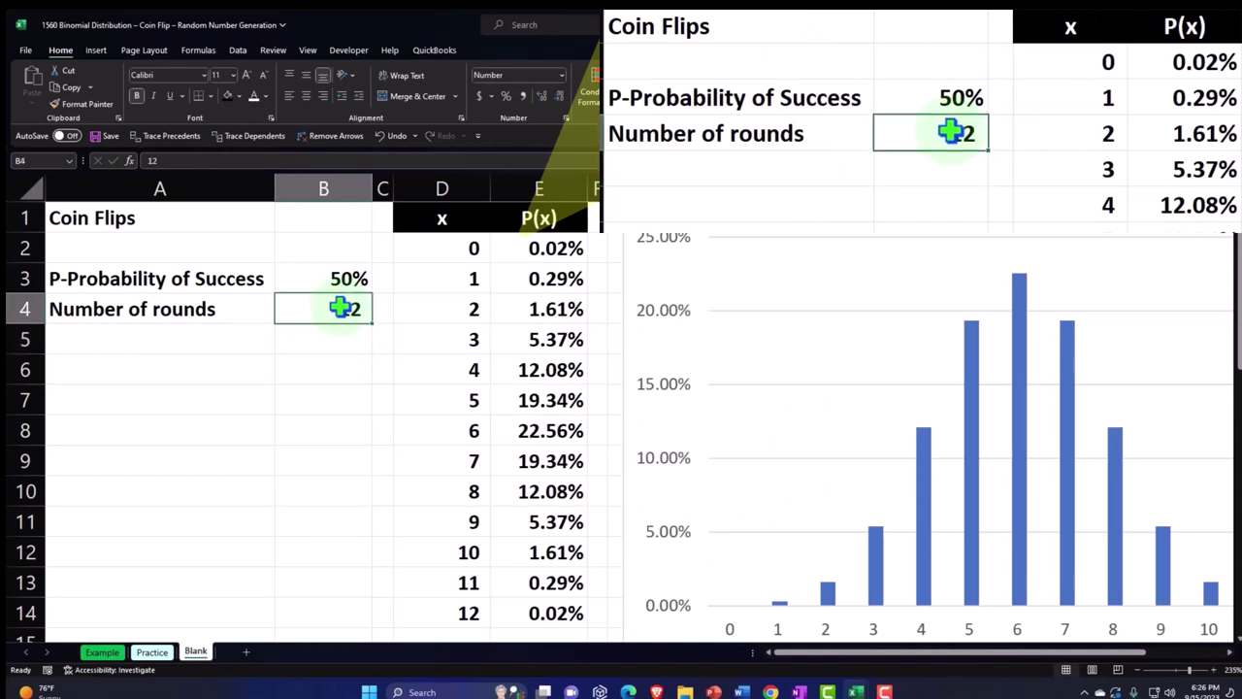
pyautogui.write('0')
pyautogui.press('Return')
pyautogui.press('Up')
pyautogui.press('Up')
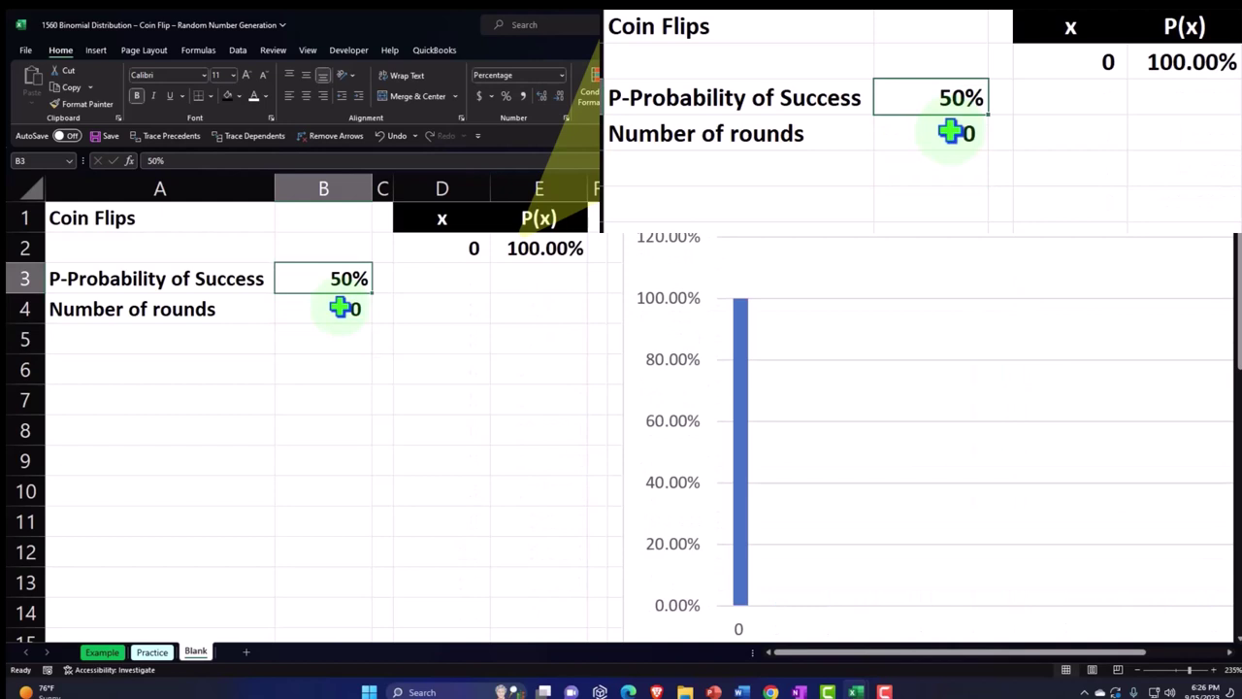
pyautogui.write('55')
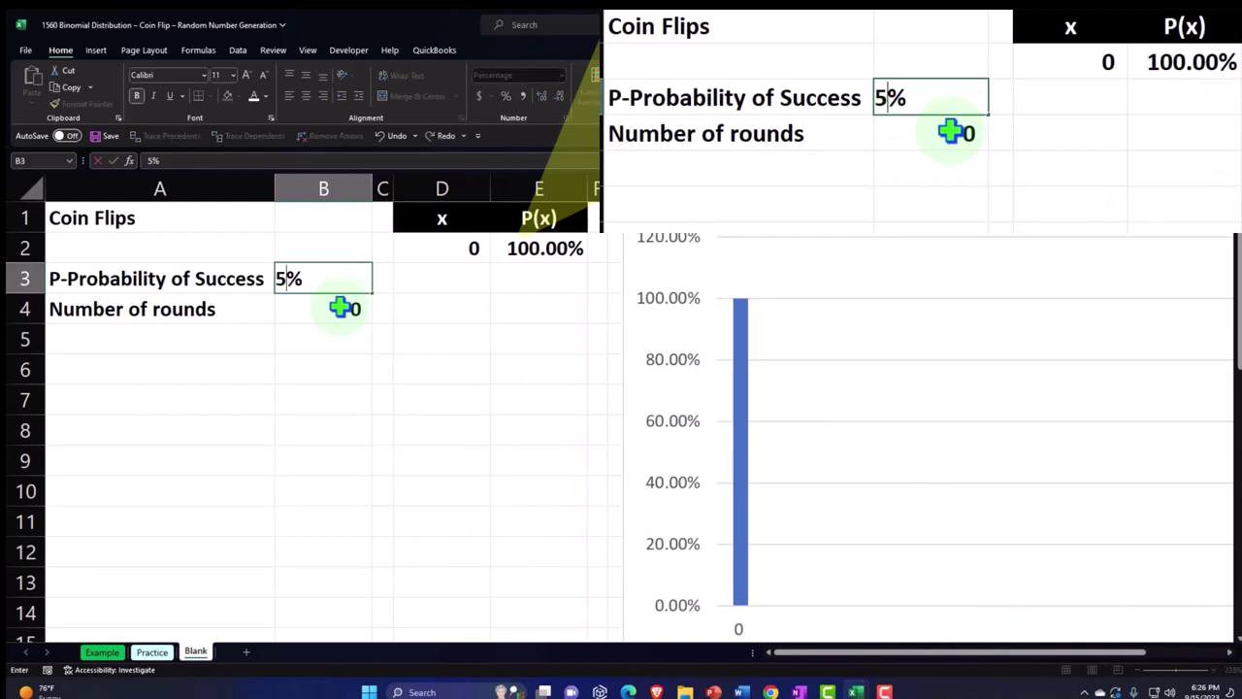
pyautogui.press('Return')
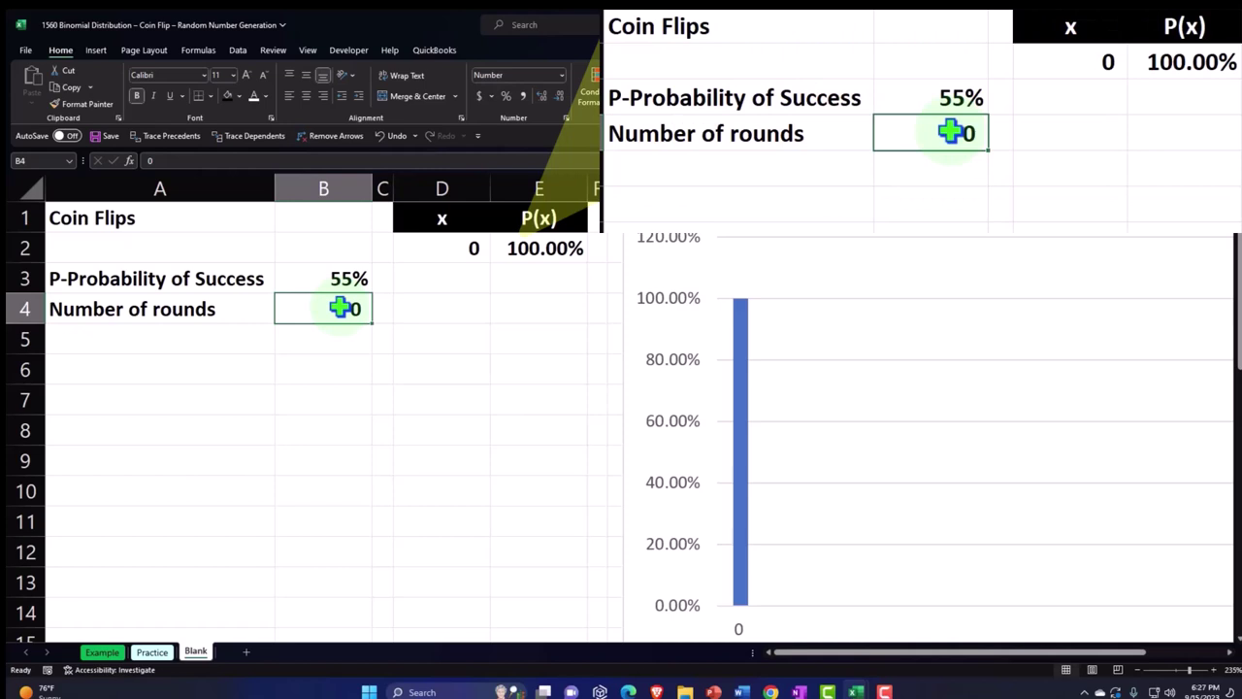
# Set the number of rounds in B4 to 1 and review the probabilities of 0 and 1 successes.
pyautogui.write('1')
pyautogui.press('Return')
pyautogui.press('Up')
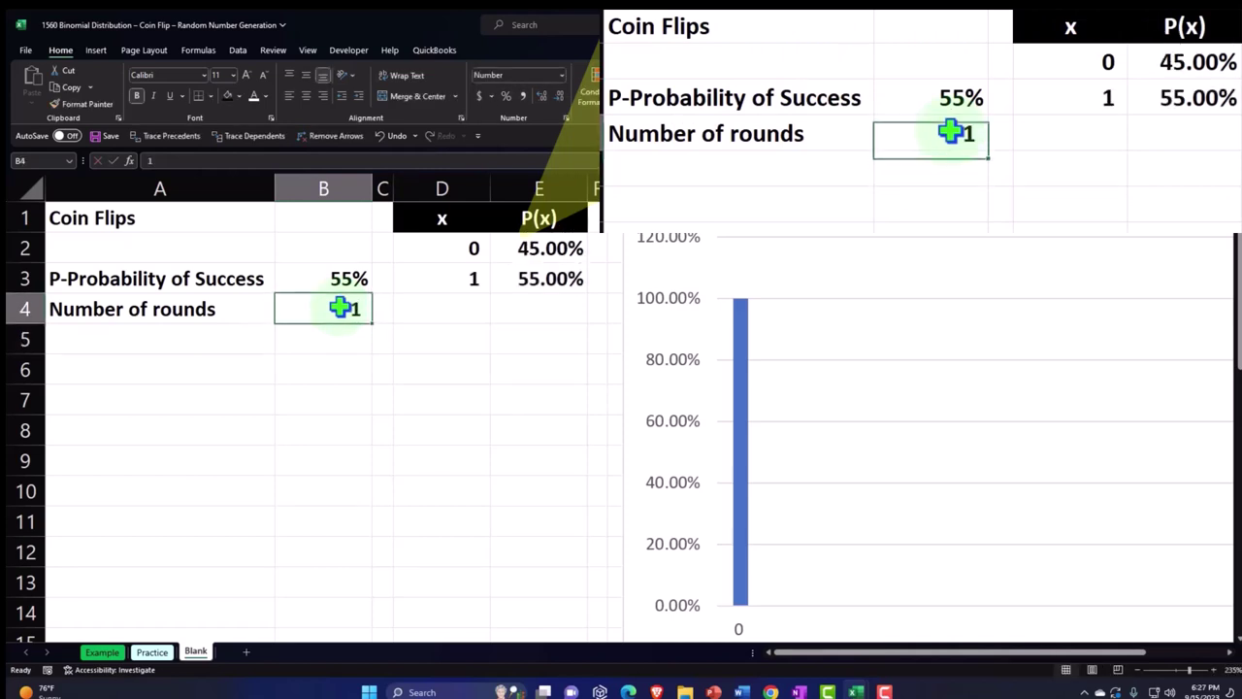
pyautogui.press('Up')
pyautogui.press('Up')
pyautogui.press('Right')
pyautogui.press('Right')
pyautogui.press('Right')
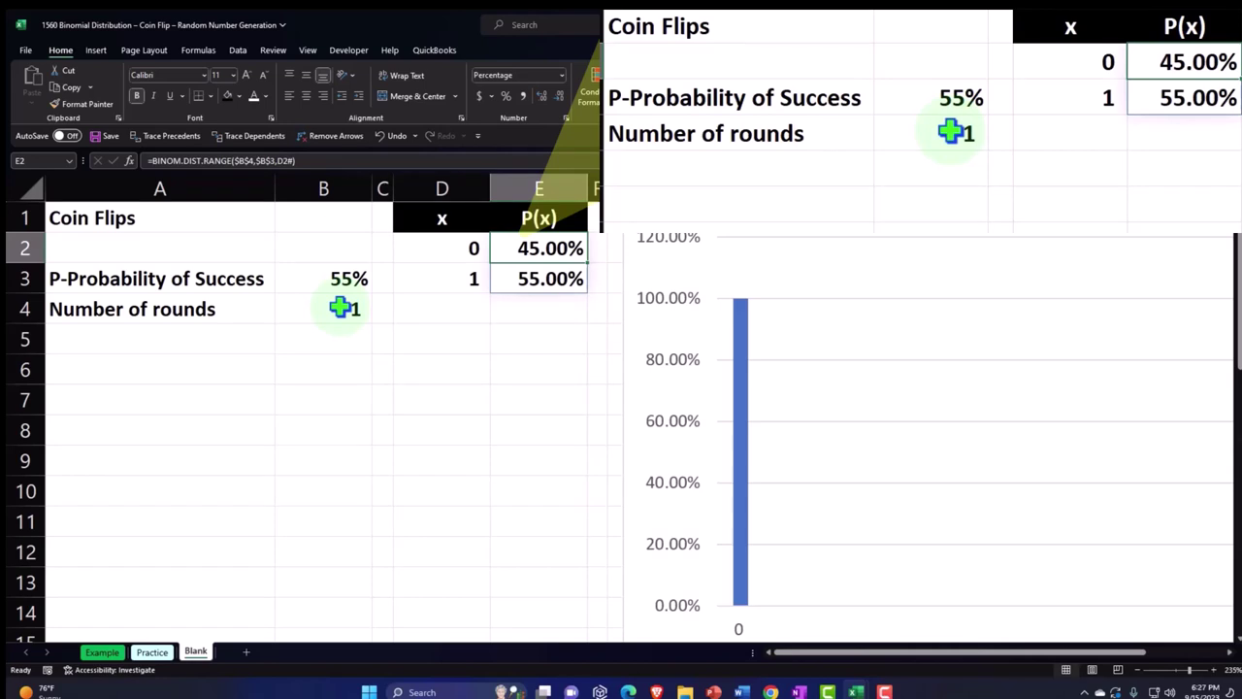
pyautogui.press('Down')
pyautogui.press('Down')
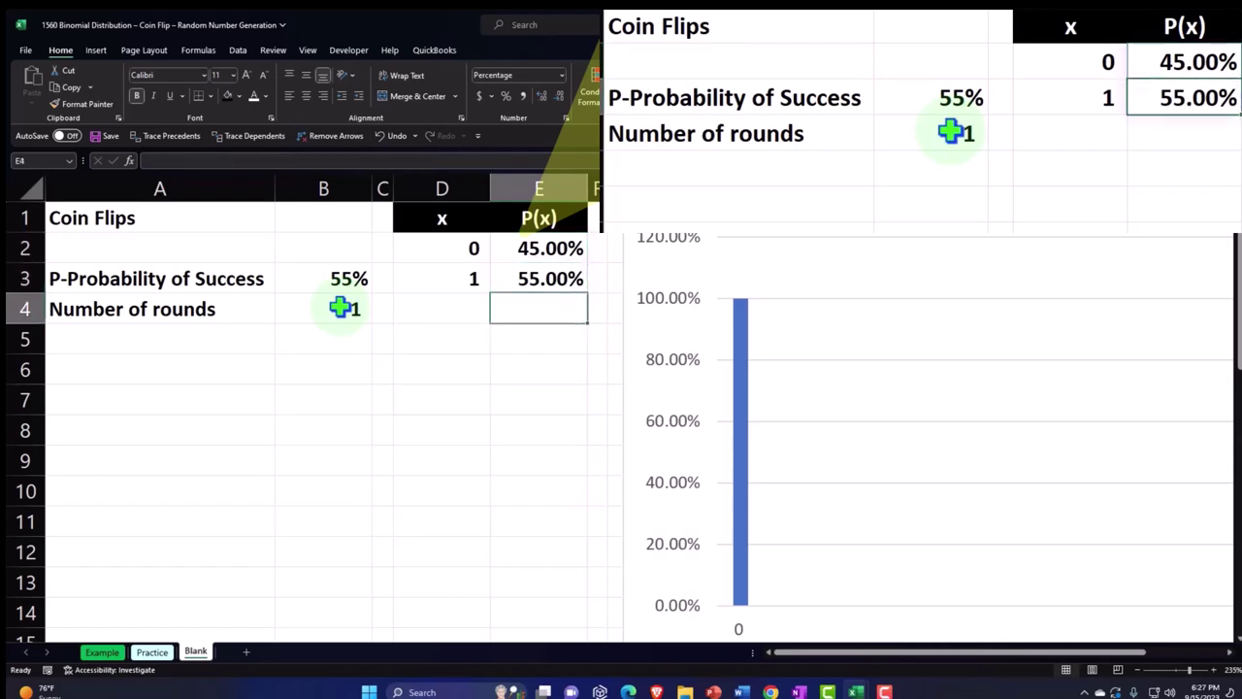
# Set the number of rounds in B4 to 2.
pyautogui.press('Left')
pyautogui.press('Left')
pyautogui.press('Left')
pyautogui.write('2')
pyautogui.press('Return')
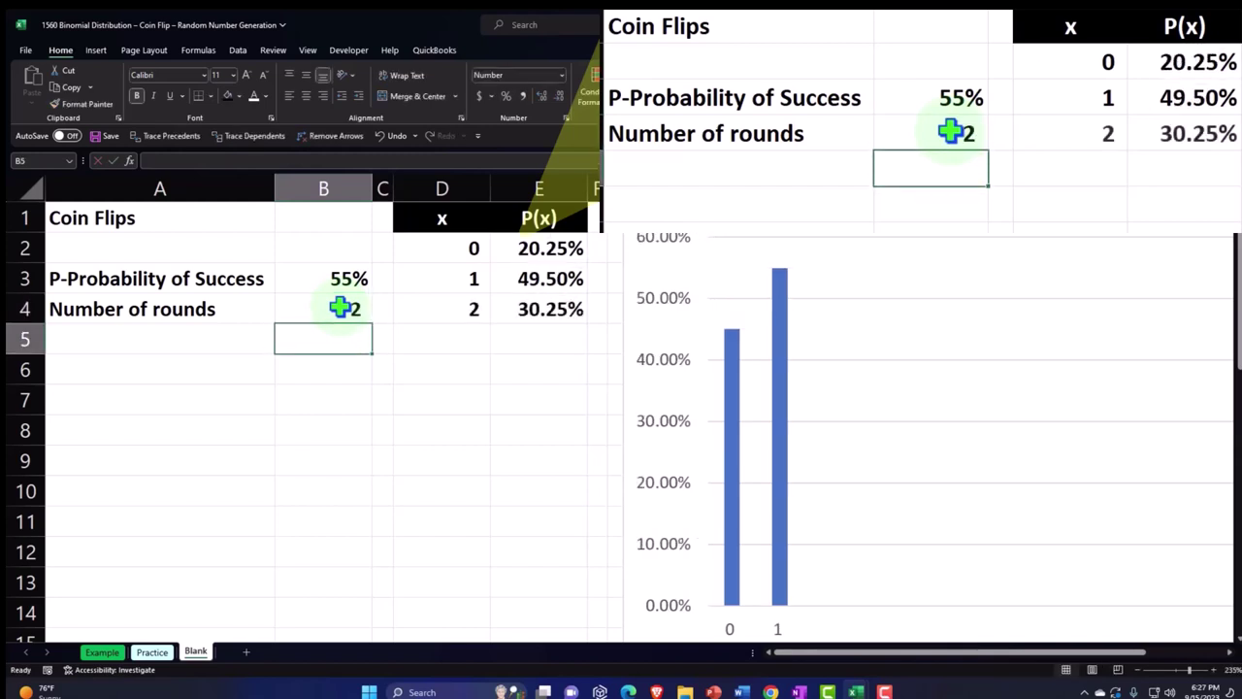
# Examine the x values in column D and the probabilities of 0, 1 and 2 successes in column E.
pyautogui.press('Up')
pyautogui.press('Right')
pyautogui.press('Right')
pyautogui.hotkey('shift', 'Up')
pyautogui.hotkey('shift', 'Up')
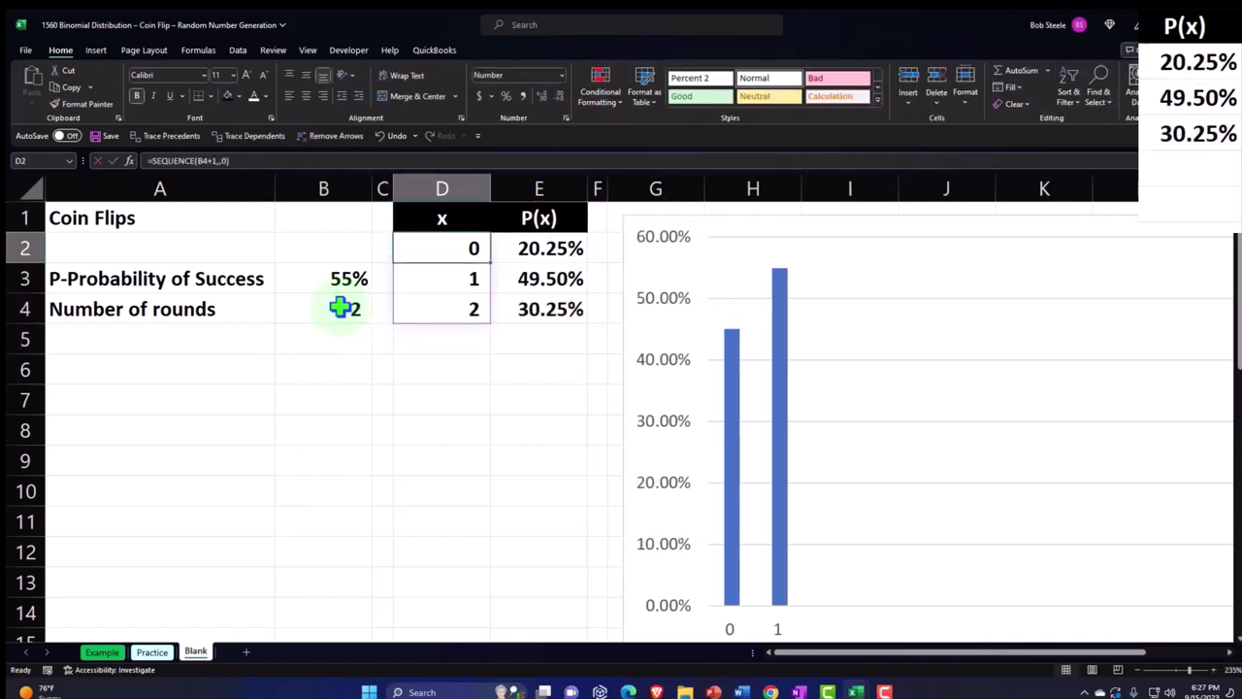
pyautogui.press('Up')
pyautogui.press('Up')
pyautogui.press('Right')
pyautogui.hotkey('shift', 'Down')
pyautogui.hotkey('shift', 'Down')
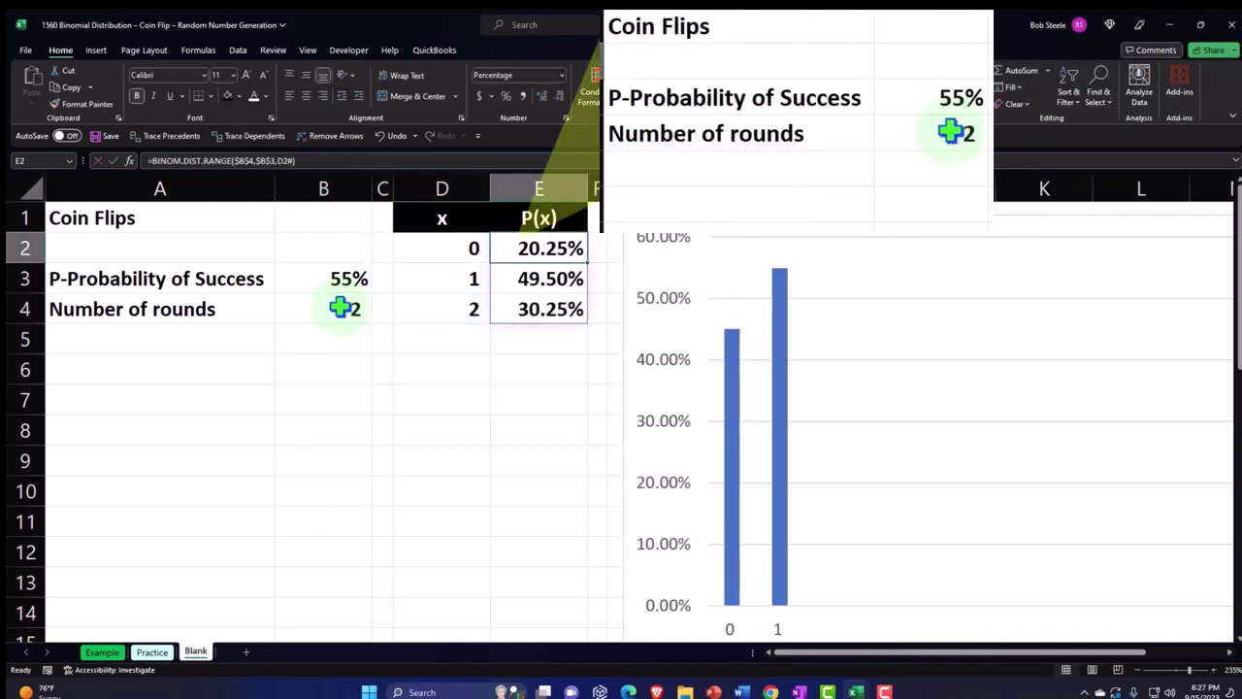
pyautogui.press('Return')
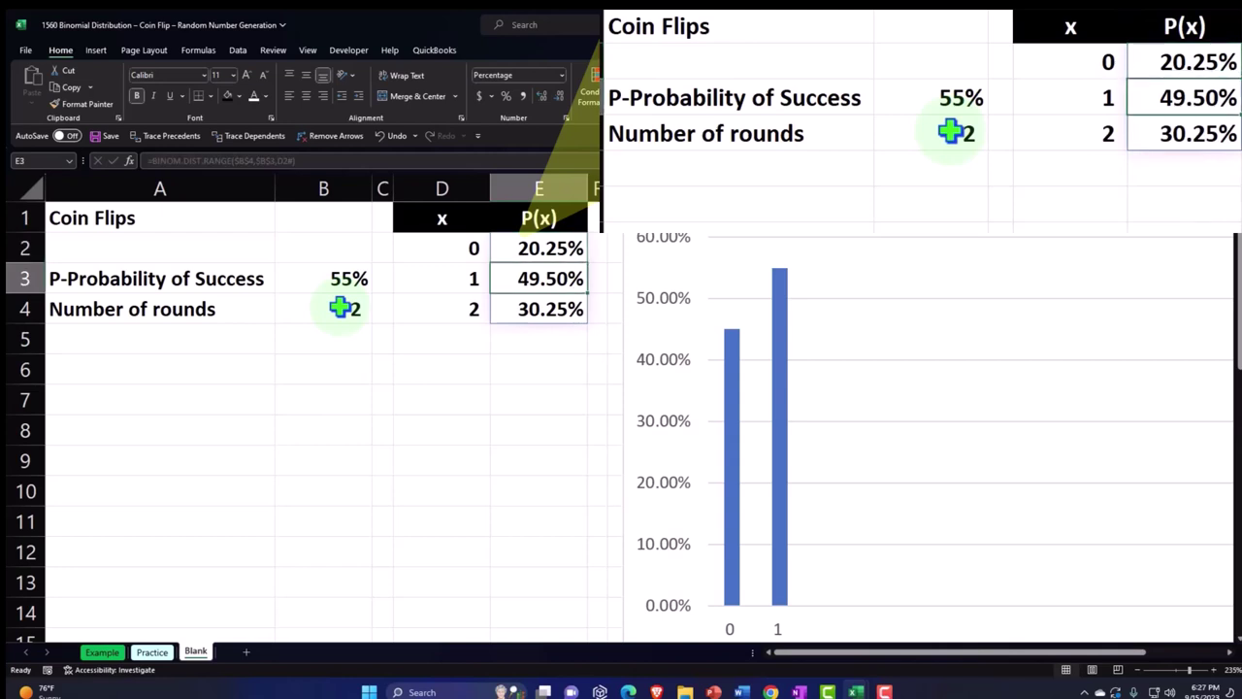
pyautogui.press('Return')
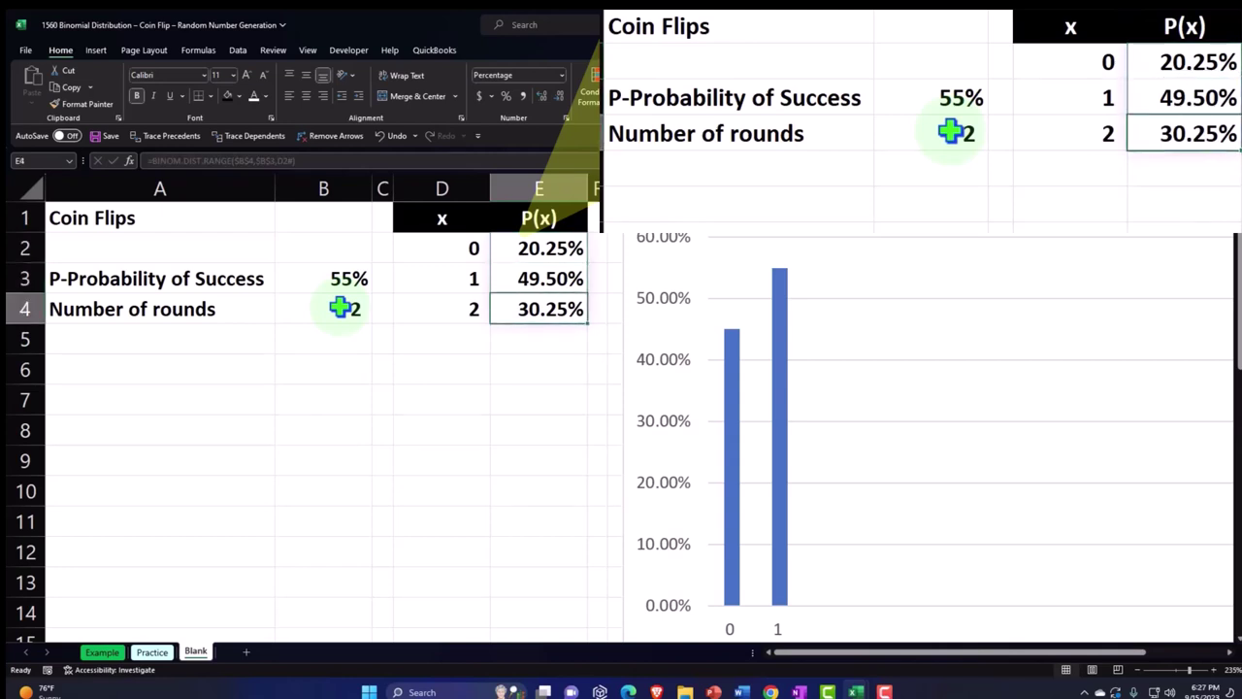
pyautogui.press('Left')
pyautogui.press('Left')
pyautogui.press('Left')
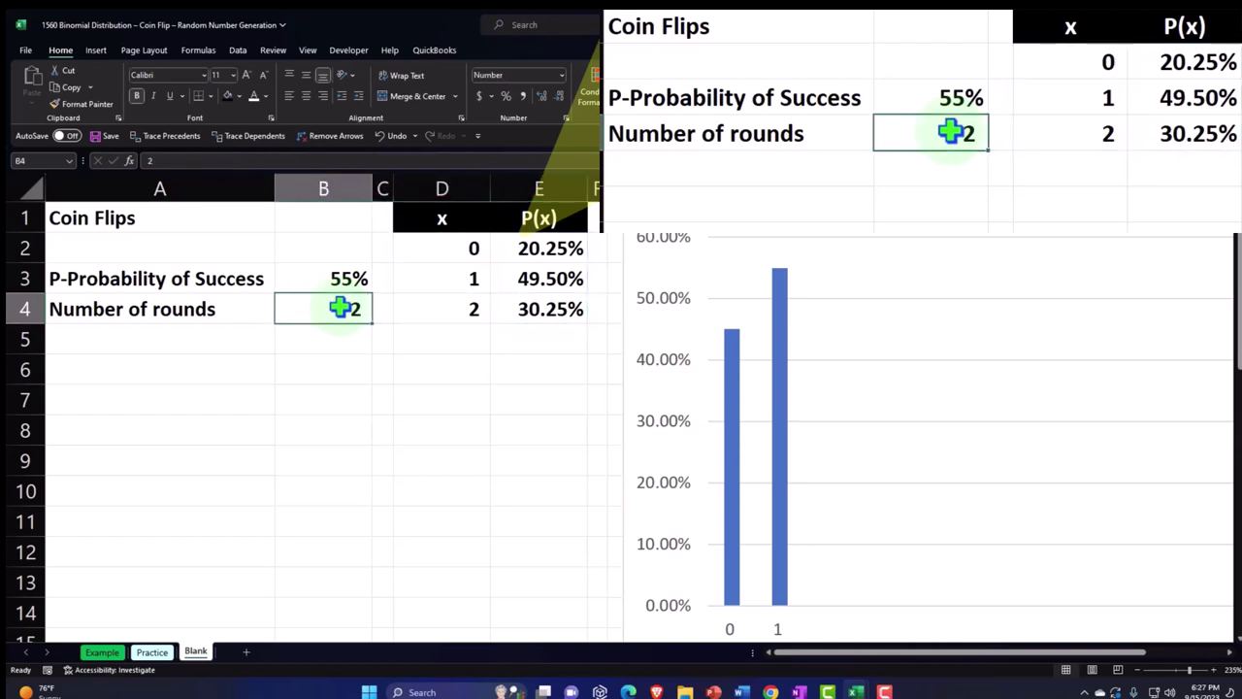
# Set the probability of success to 50% and the number of rounds to 12 for the coin flips.
pyautogui.press('Up')
pyautogui.write('50')
pyautogui.press('Return')
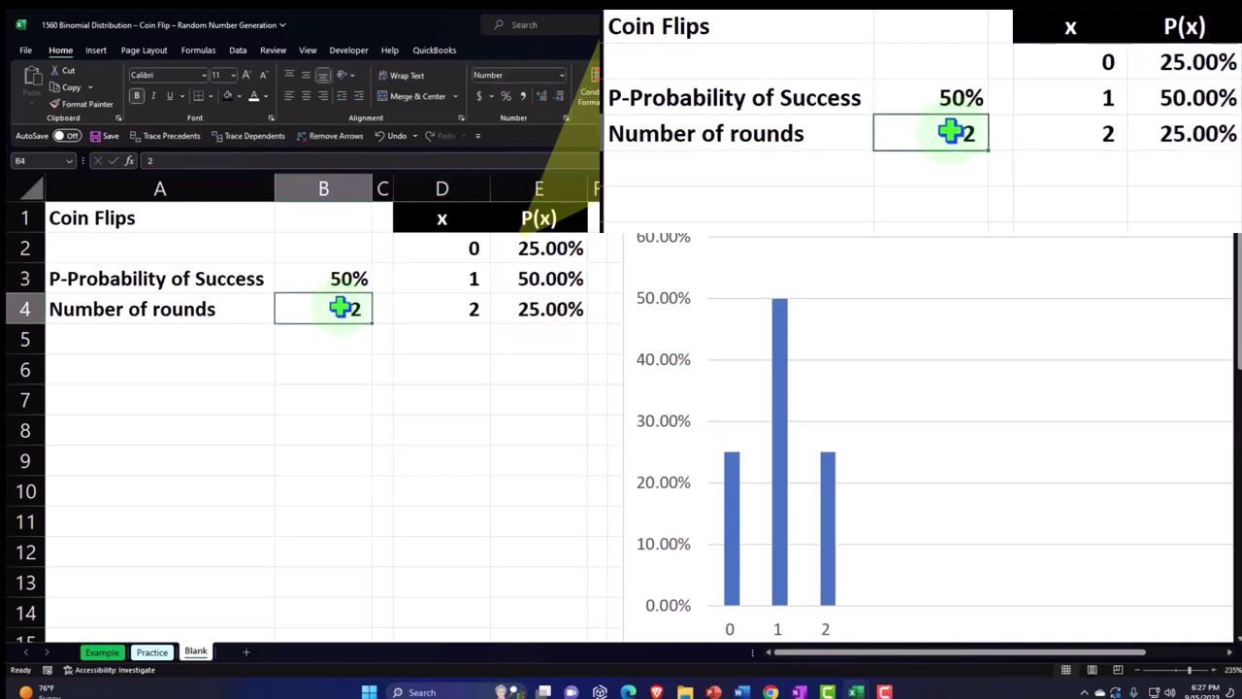
pyautogui.write('12')
pyautogui.press('Return')
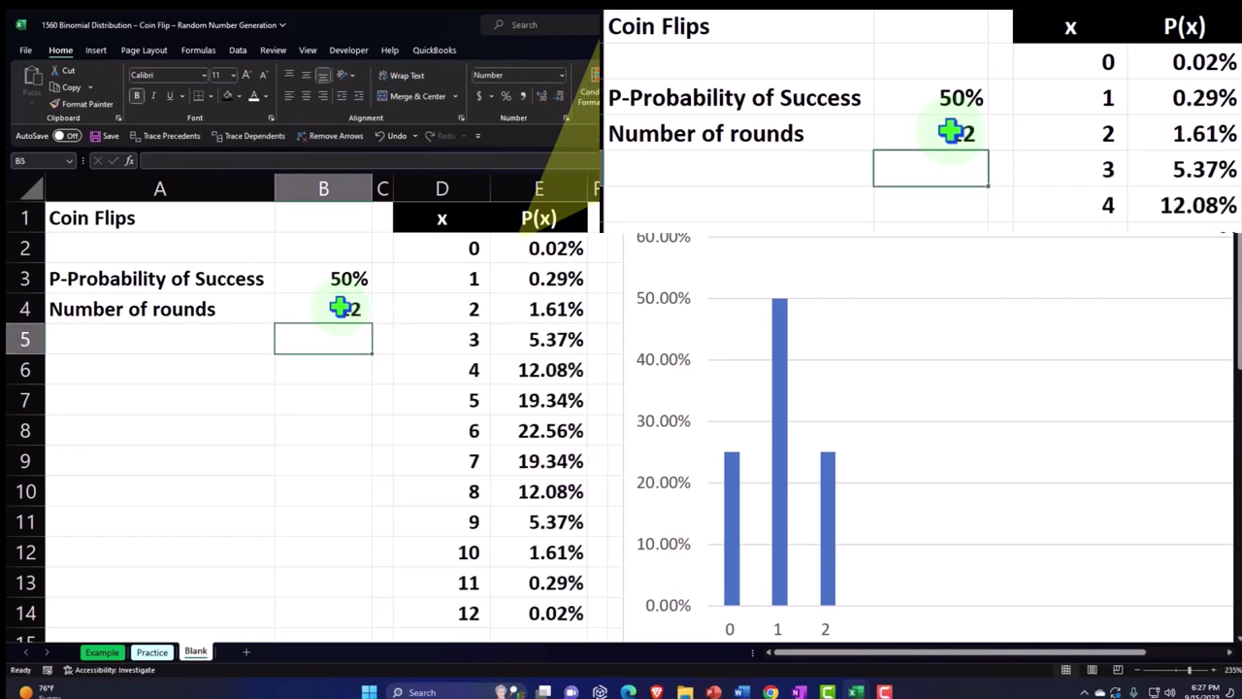
pyautogui.scroll(-1, 476, 397)
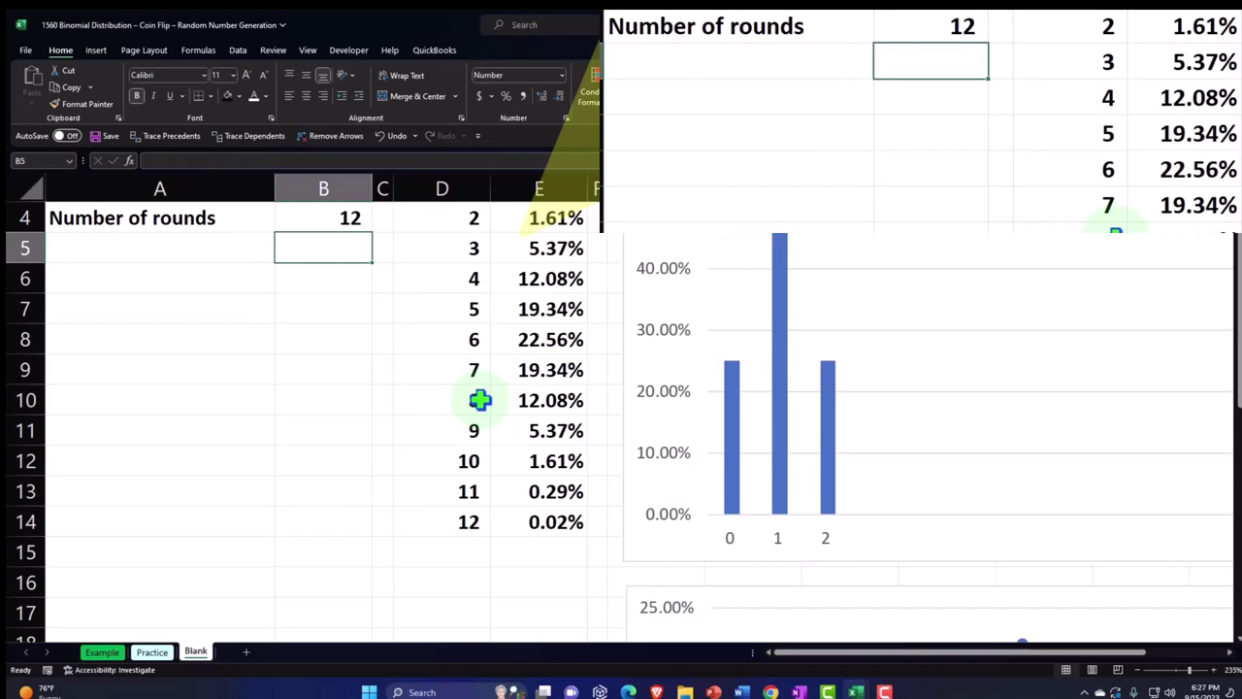
pyautogui.scroll(1, 479, 399)
# Go to the empty cell P1 beyond the probability chart.
pyautogui.click(479, 303)
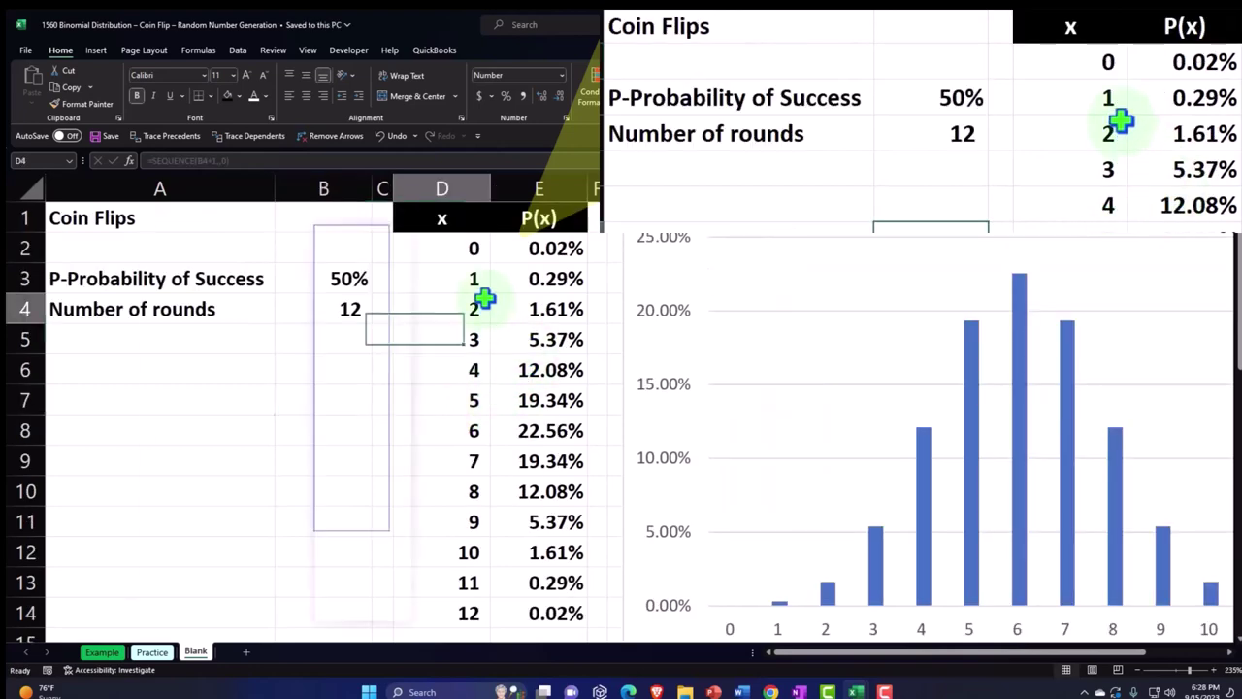
pyautogui.press('Right')
pyautogui.press('Right')
pyautogui.press('Right')
pyautogui.press('Right')
pyautogui.press('Right')
pyautogui.press('Right')
pyautogui.press('Right')
pyautogui.press('Right')
pyautogui.press('Right')
pyautogui.press('Right')
pyautogui.press('Right')
pyautogui.press('Right')
pyautogui.press('Right')
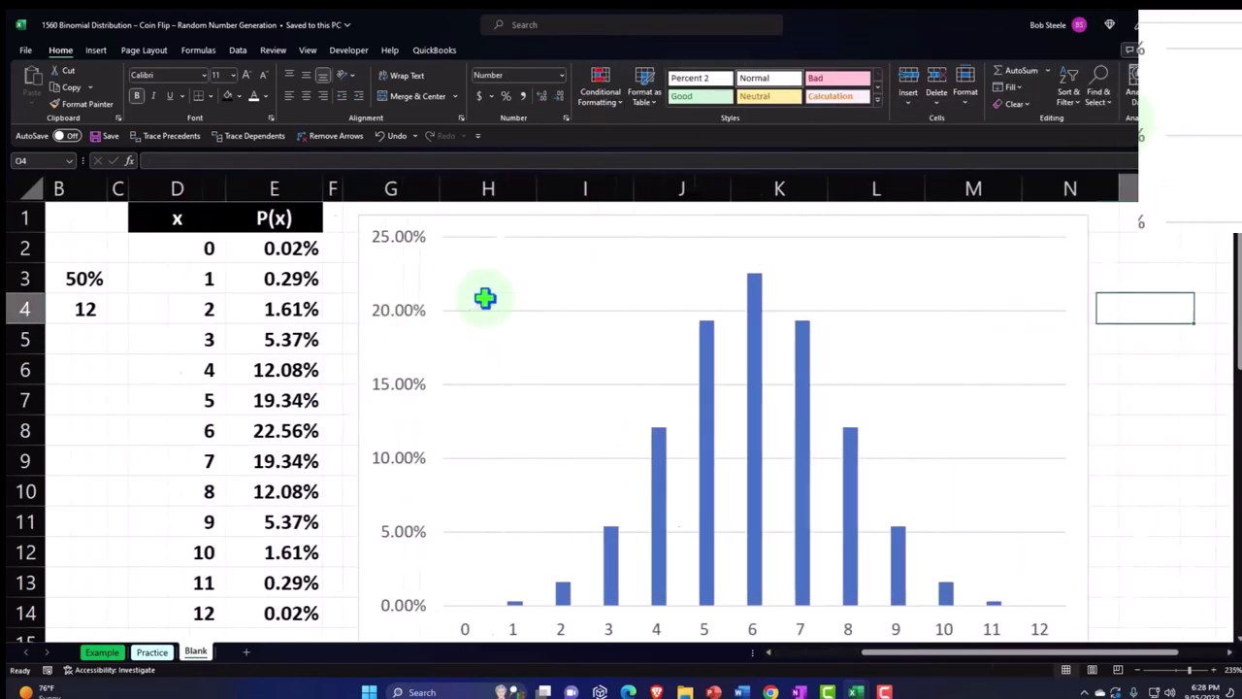
pyautogui.press('Right')
pyautogui.press('Up')
pyautogui.press('Up')
pyautogui.press('Up')
pyautogui.press('Left')
pyautogui.press('Left')
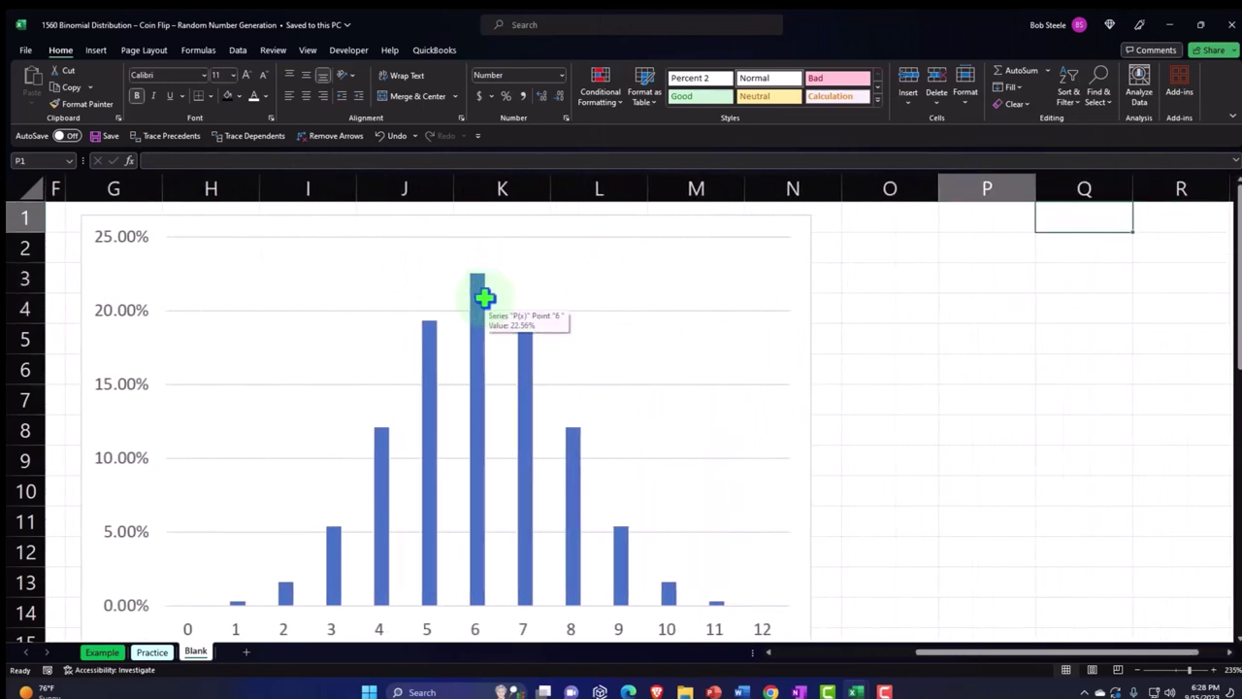
pyautogui.write('=')
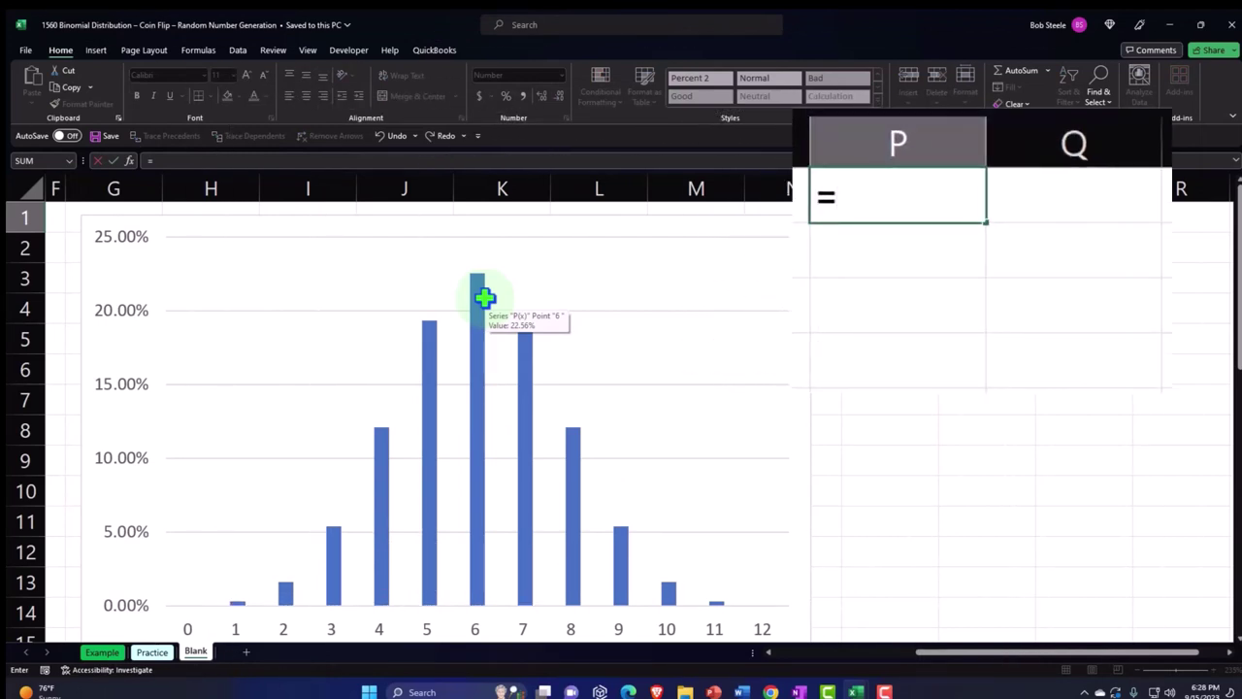
pyautogui.write('ran')
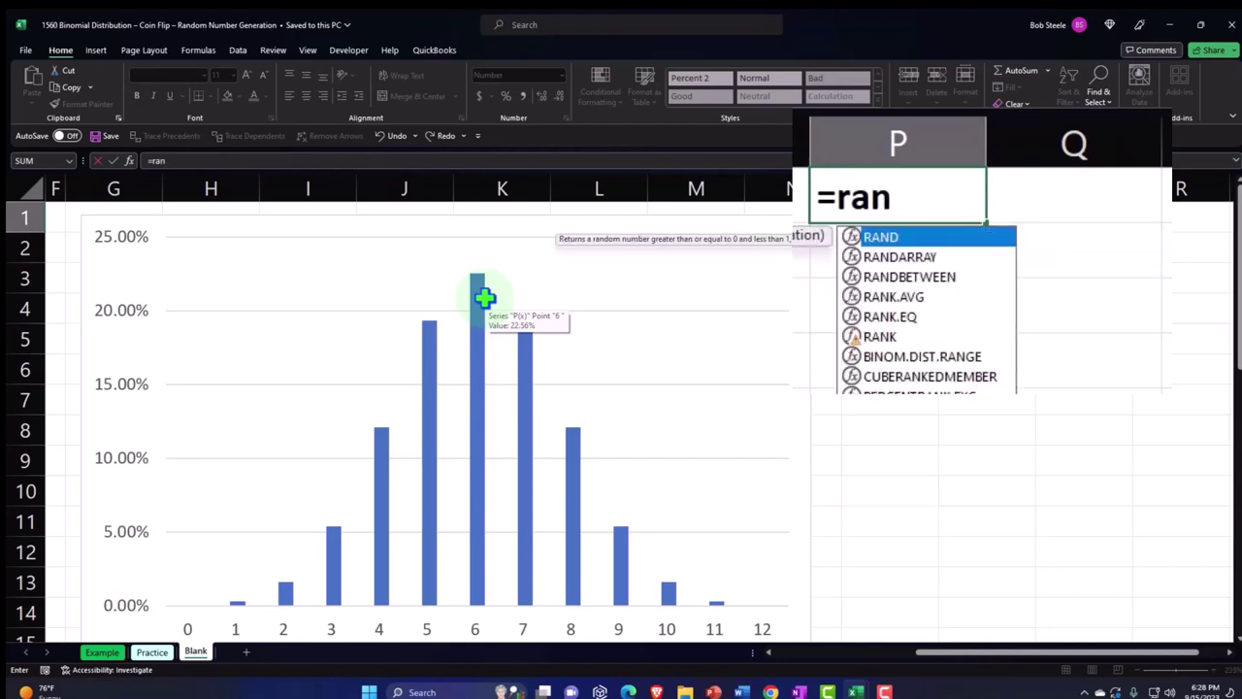
pyautogui.doubleClick(878, 276)
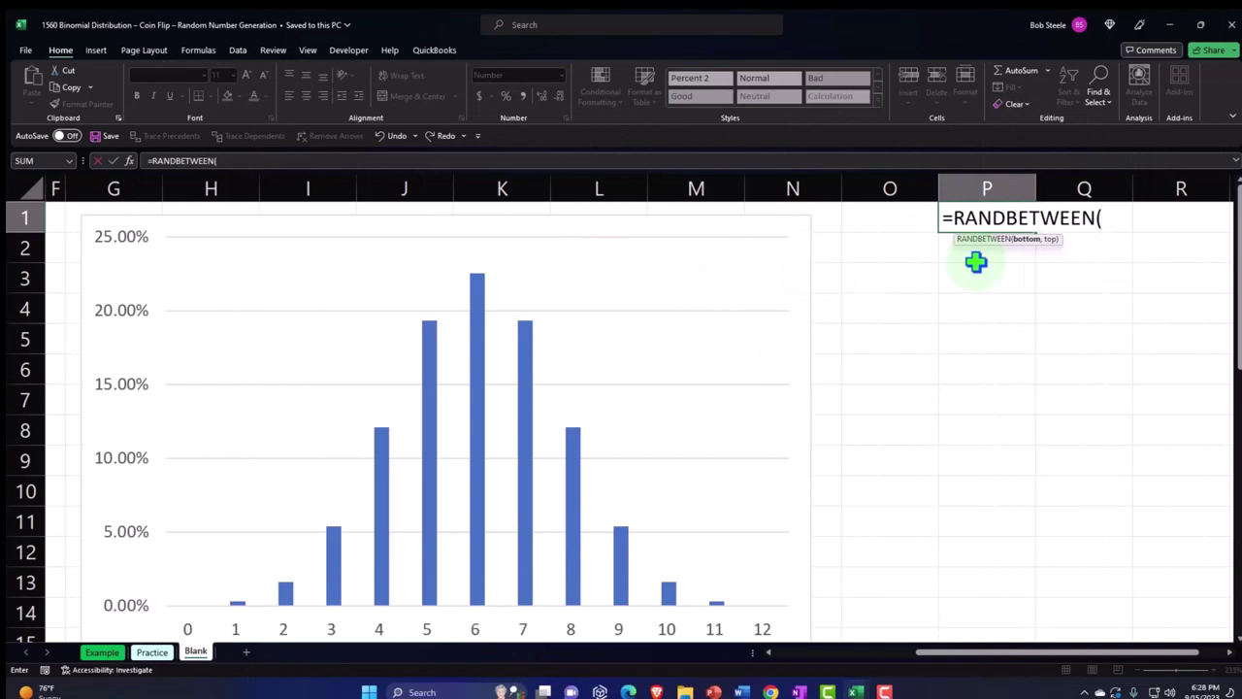
pyautogui.press('BackSpace')
pyautogui.press('BackSpace')
pyautogui.press('BackSpace')
pyautogui.press('BackSpace')
pyautogui.press('BackSpace')
pyautogui.press('BackSpace')
pyautogui.press('BackSpace')
pyautogui.press('BackSpace')
pyautogui.press('BackSpace')
pyautogui.press('BackSpace')
pyautogui.press('BackSpace')
pyautogui.press('BackSpace')
pyautogui.press('BackSpace')
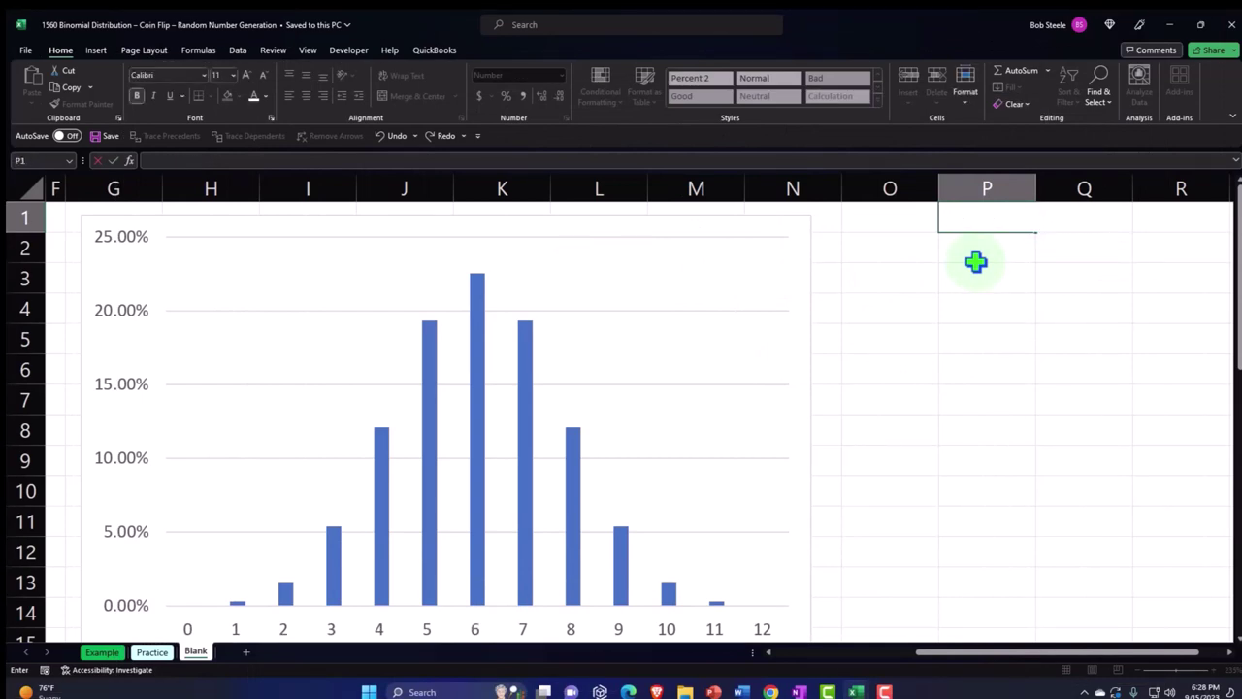
pyautogui.press('Return')
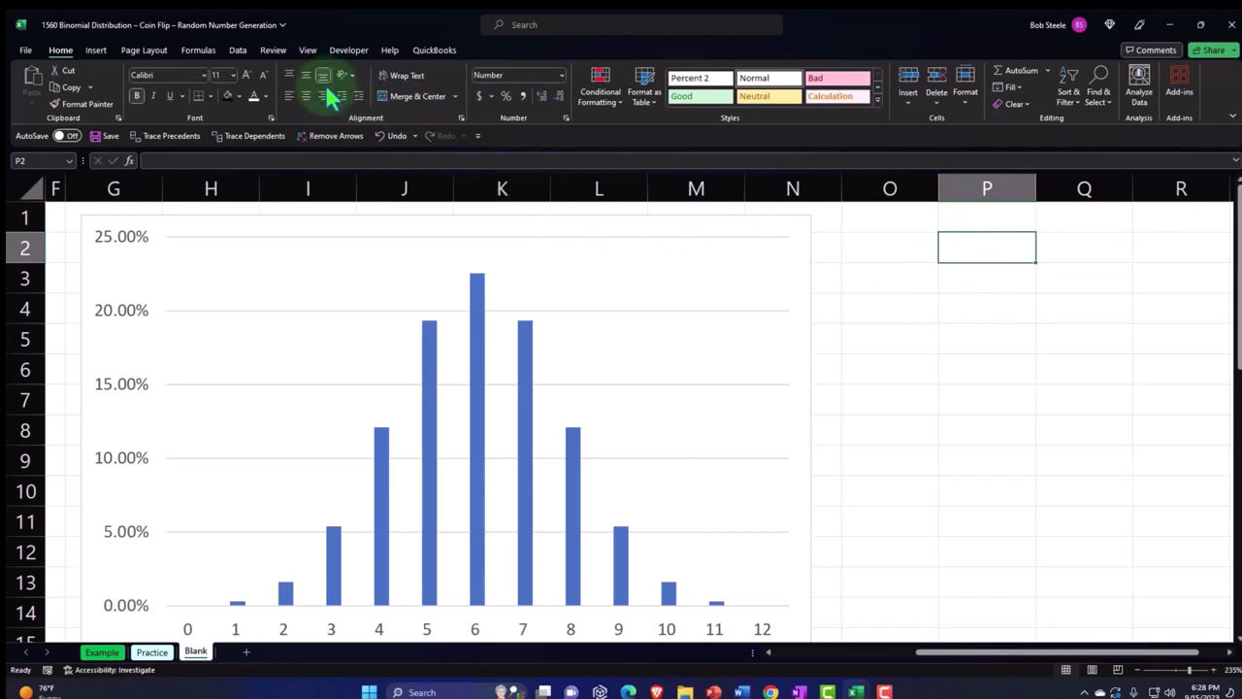
# Enter the column heading "Outcomes" in cell P1.
pyautogui.click(237, 50)
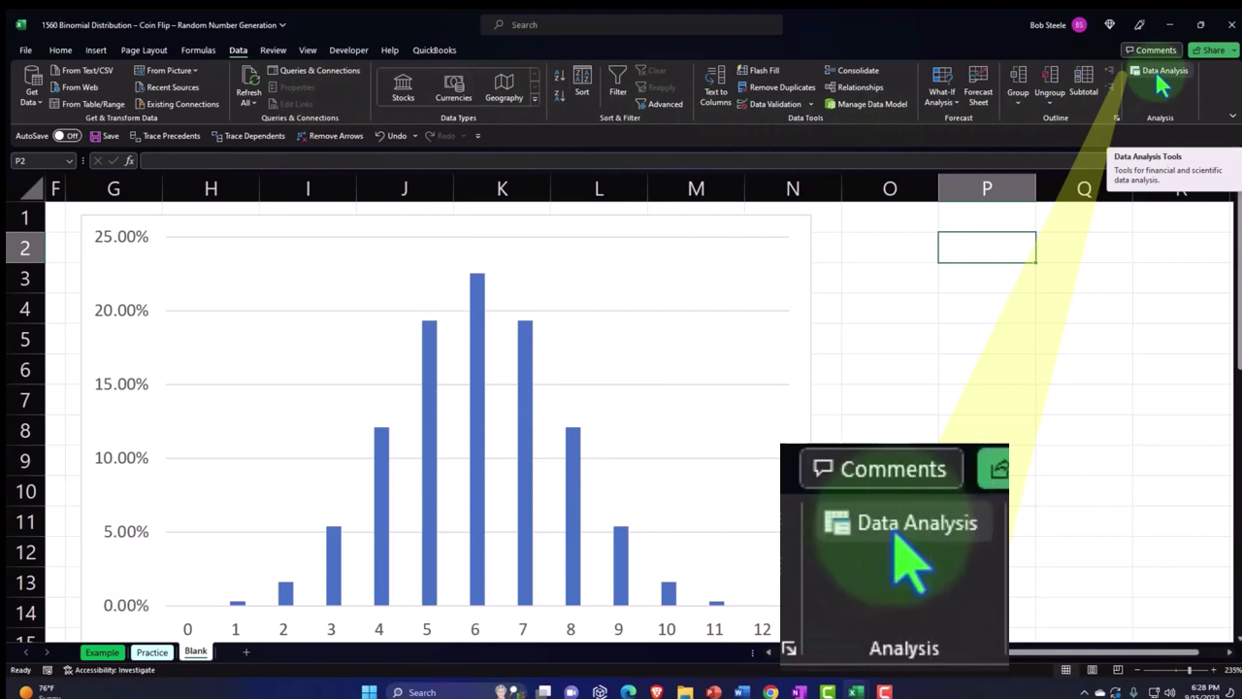
pyautogui.click(985, 296)
pyautogui.click(987, 217)
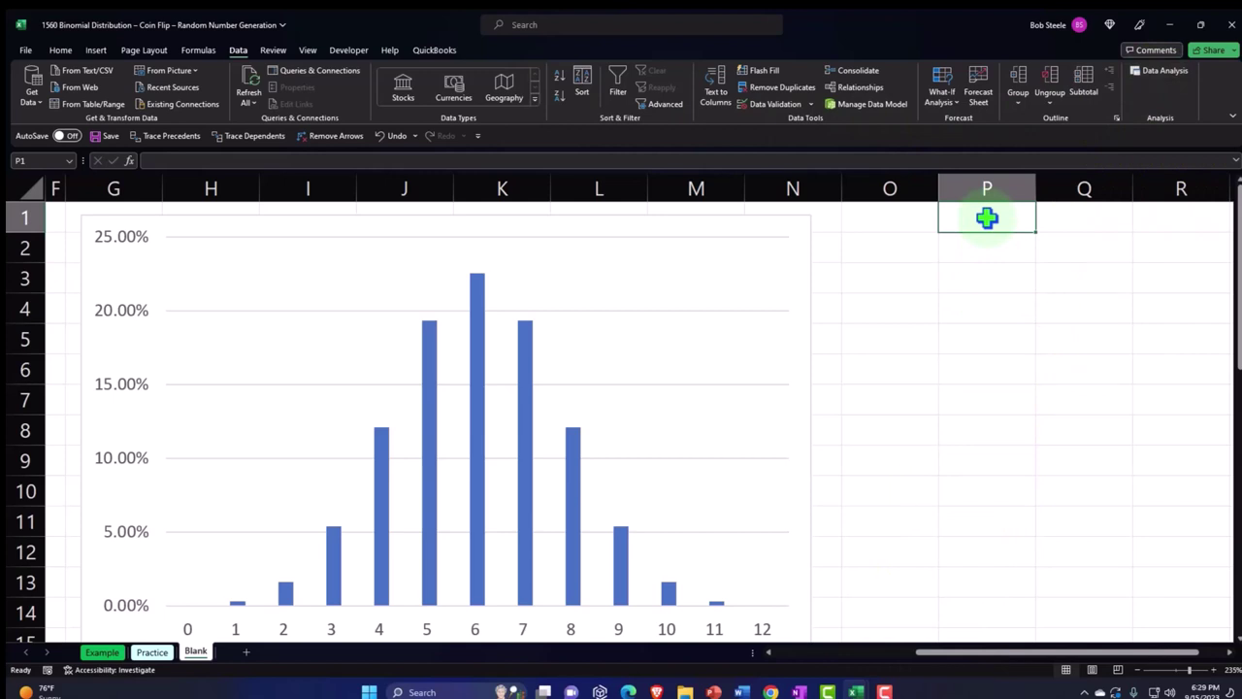
pyautogui.write('Outcomes')
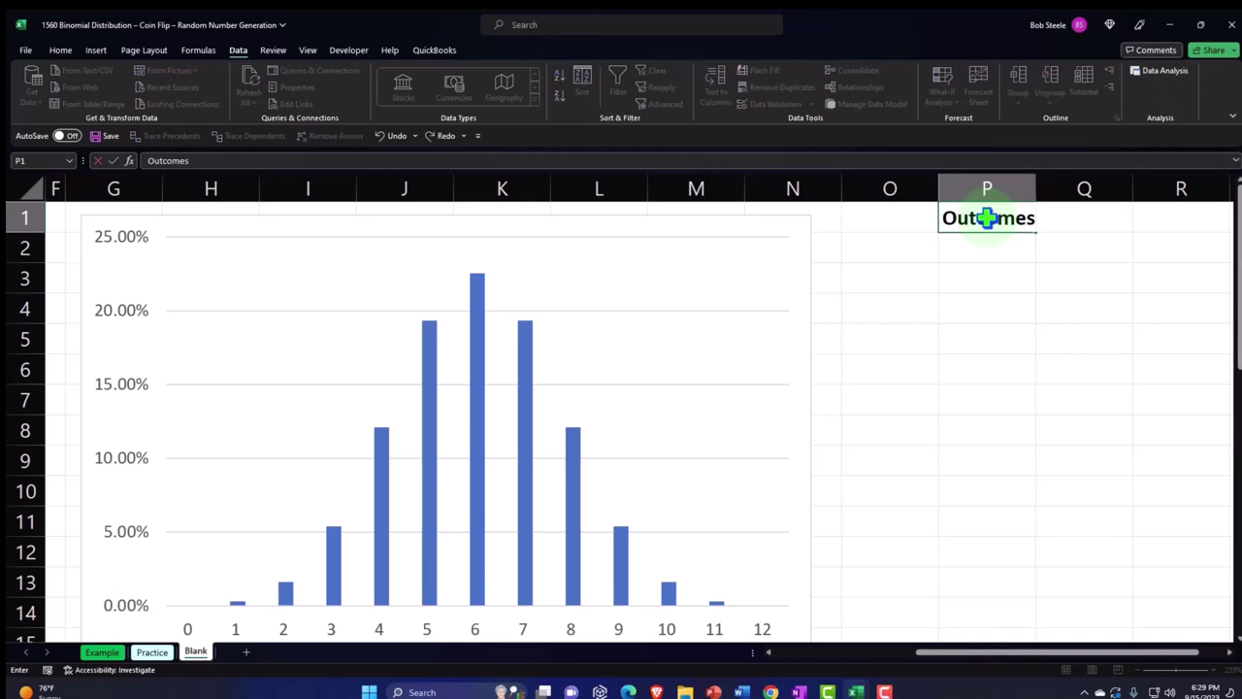
pyautogui.press('Return')
# Format the Outcomes heading with a black fill, white font and centred alignment.
pyautogui.click(986, 218)
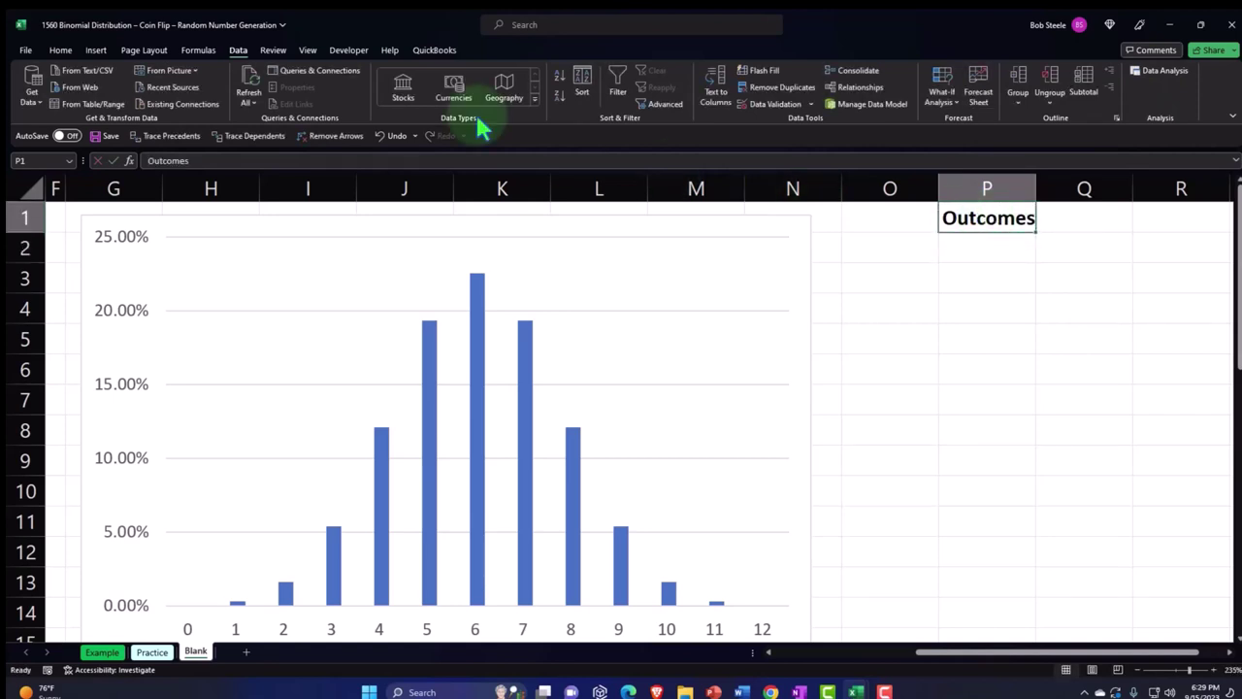
pyautogui.click(58, 50)
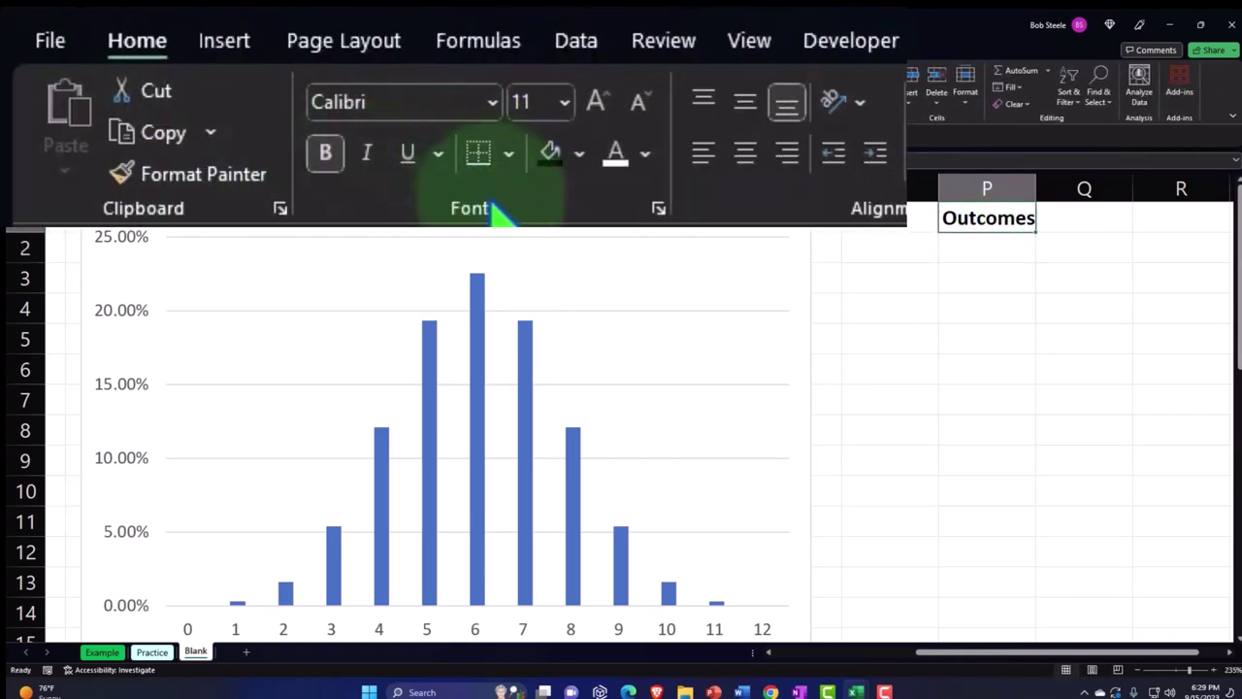
pyautogui.click(550, 156)
pyautogui.click(615, 155)
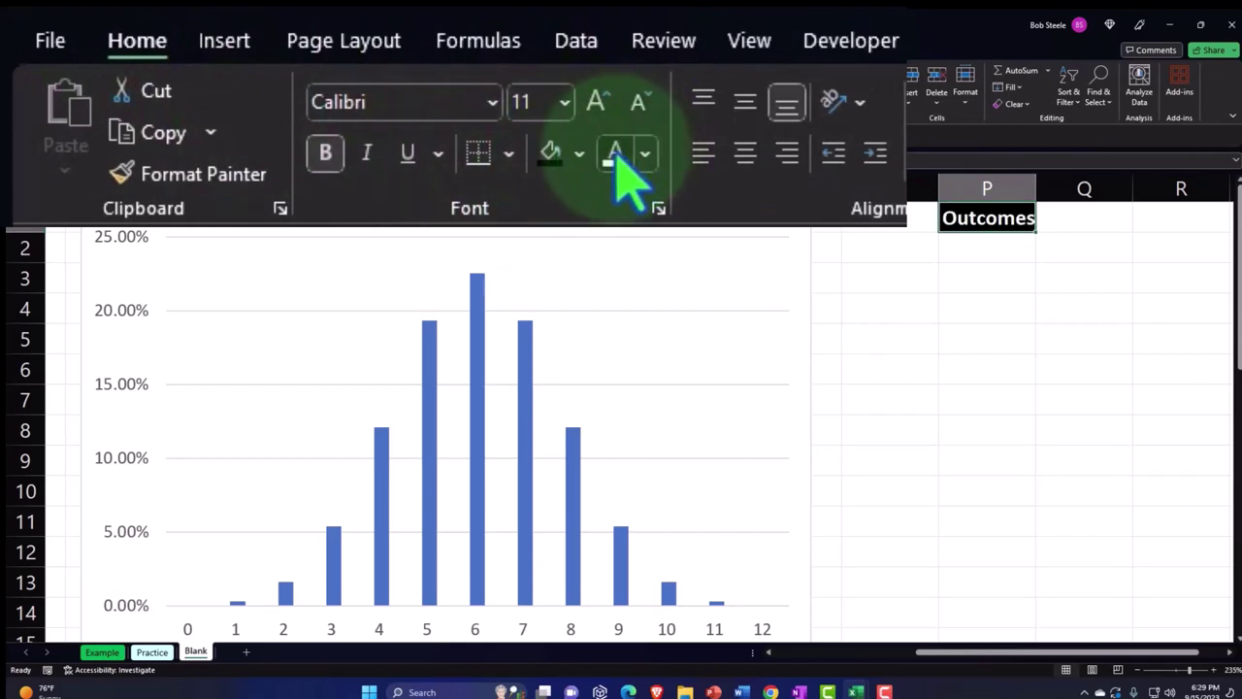
pyautogui.click(745, 152)
pyautogui.click(994, 250)
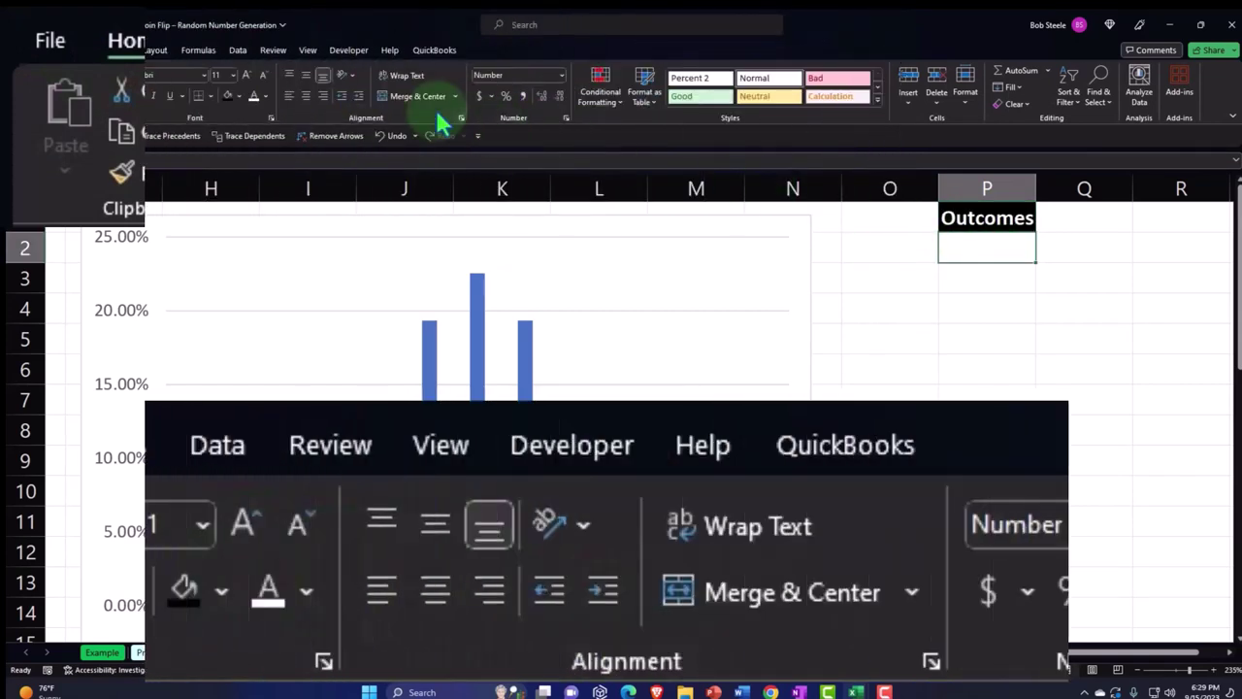
# Check in the add-ins options whether the Analysis ToolPak is enabled, and close the list without changes.
pyautogui.click(241, 53)
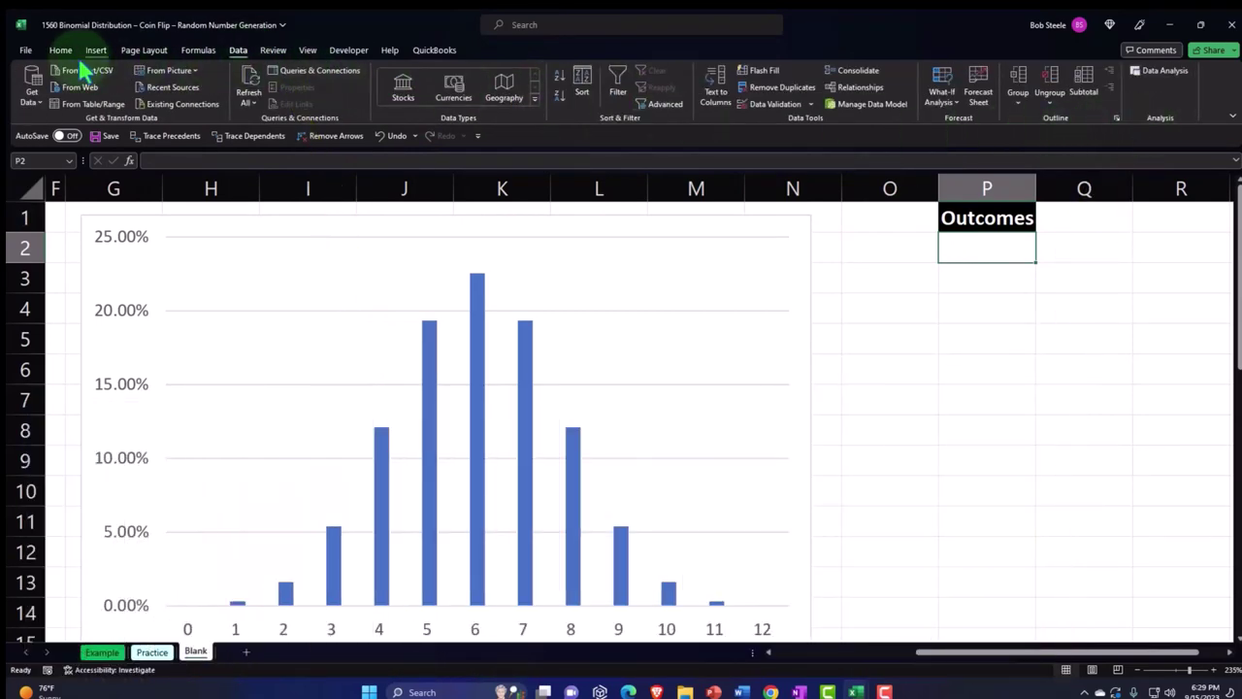
pyautogui.click(27, 49)
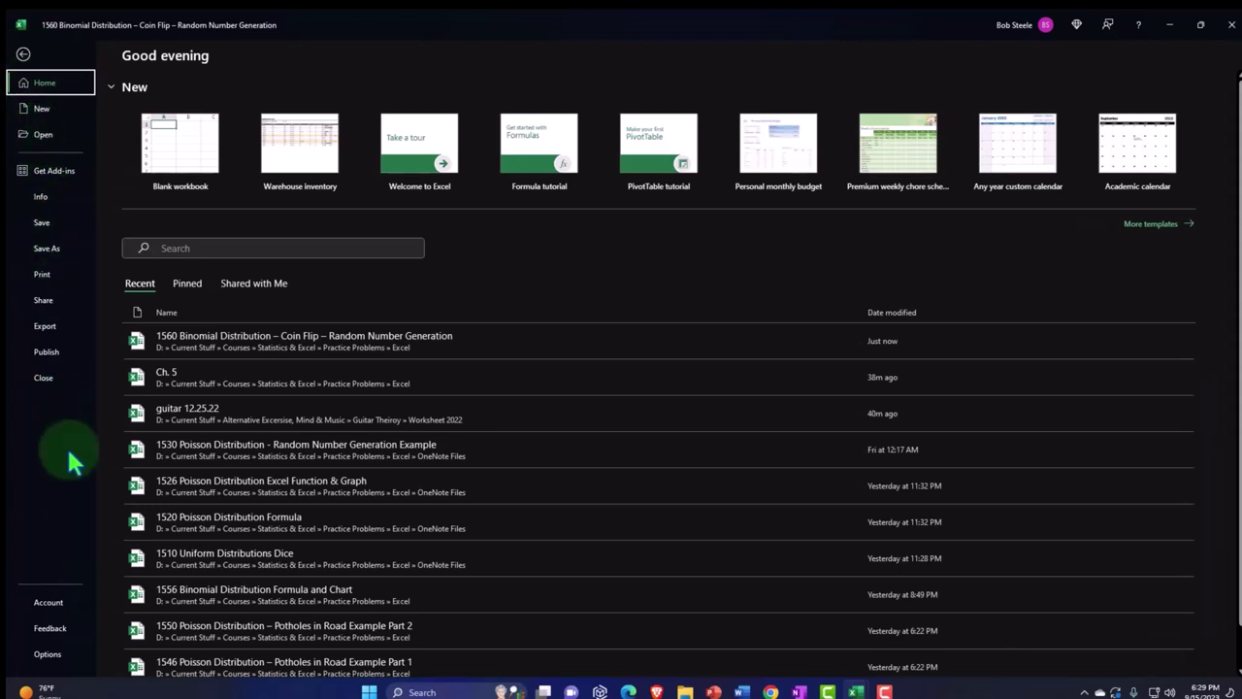
pyautogui.click(54, 655)
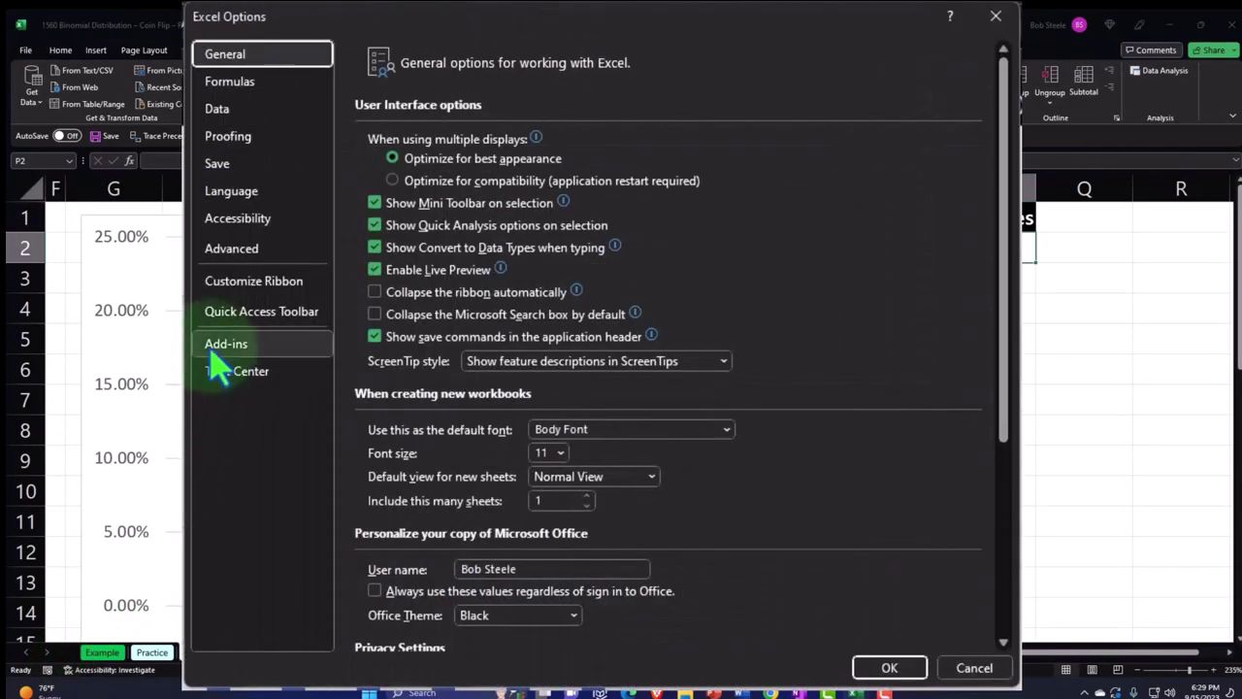
pyautogui.click(226, 346)
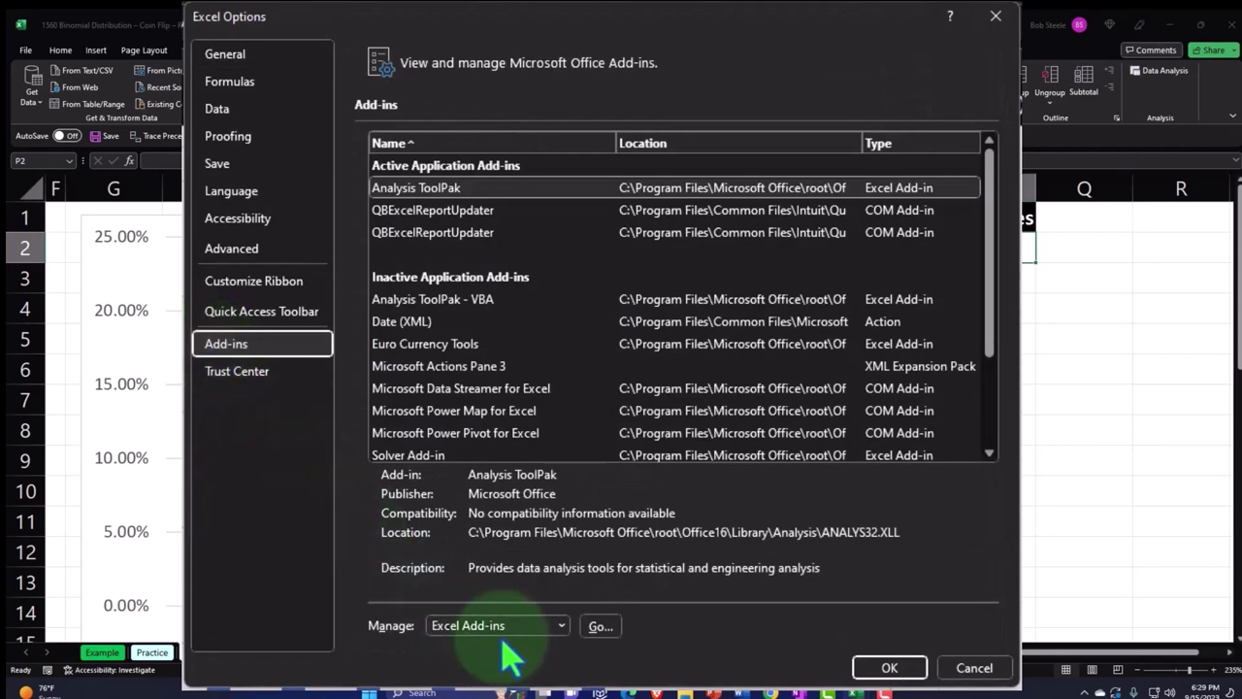
pyautogui.click(599, 629)
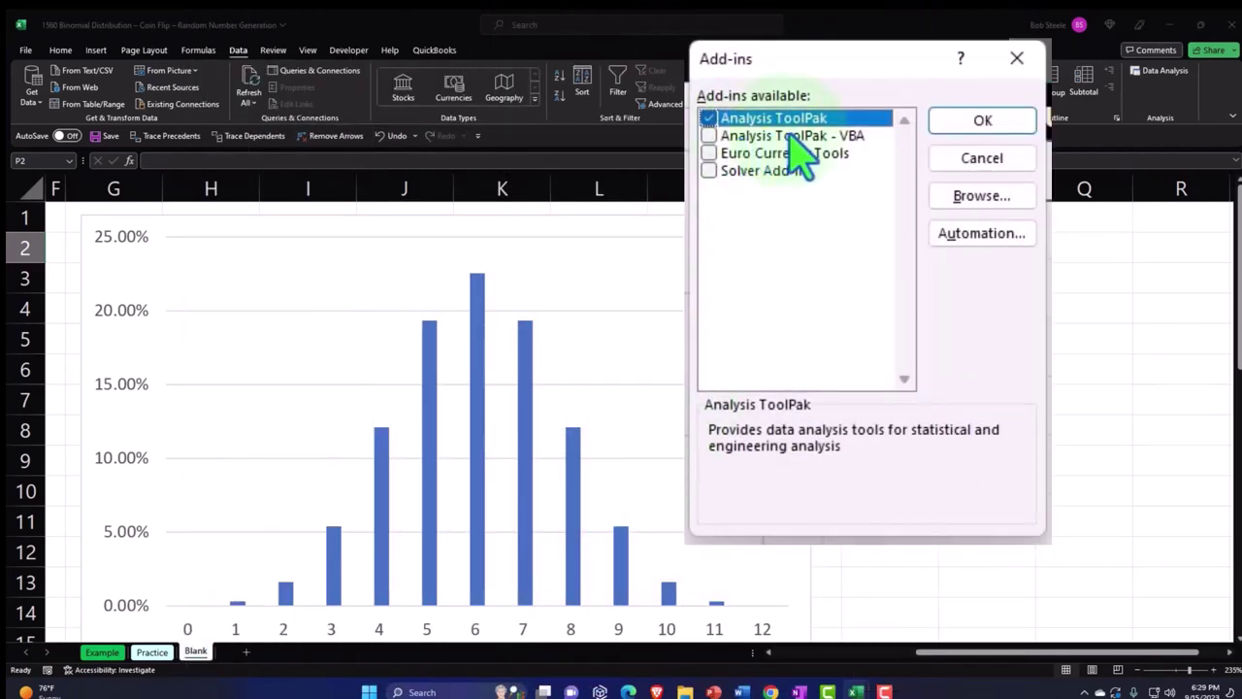
pyautogui.click(1019, 60)
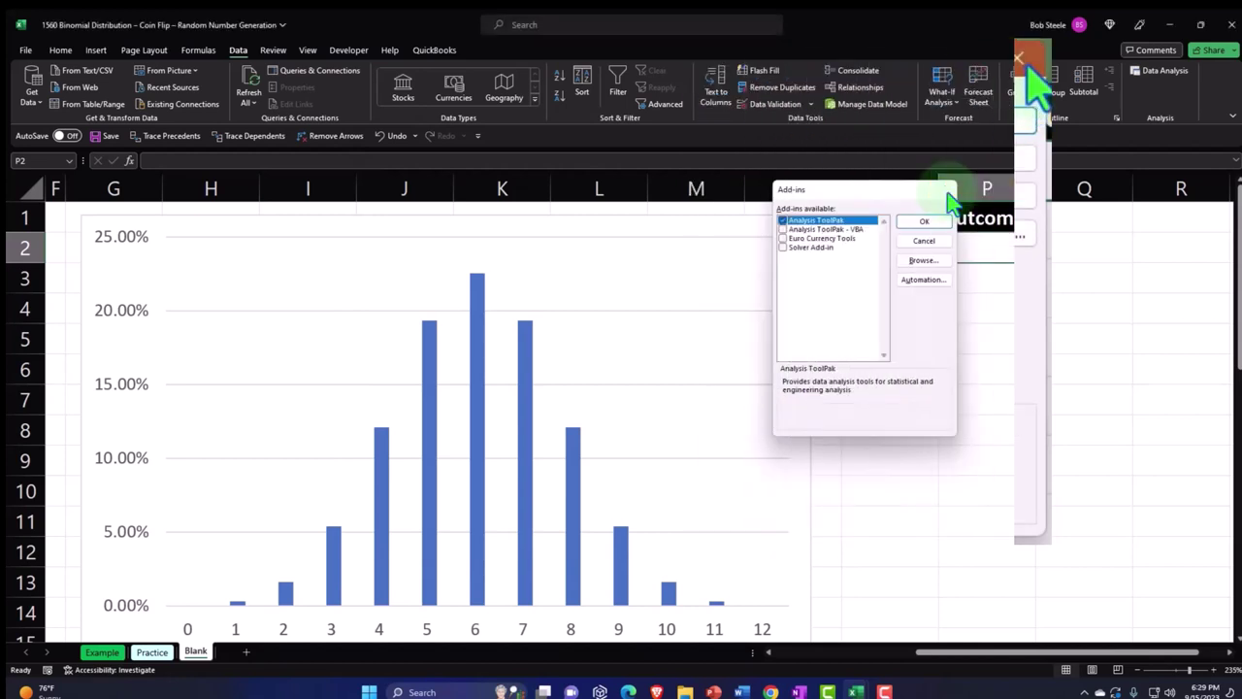
# Start the Random Number Generation analysis tool with 1 variable and 1000 random numbers.
pyautogui.click(1158, 77)
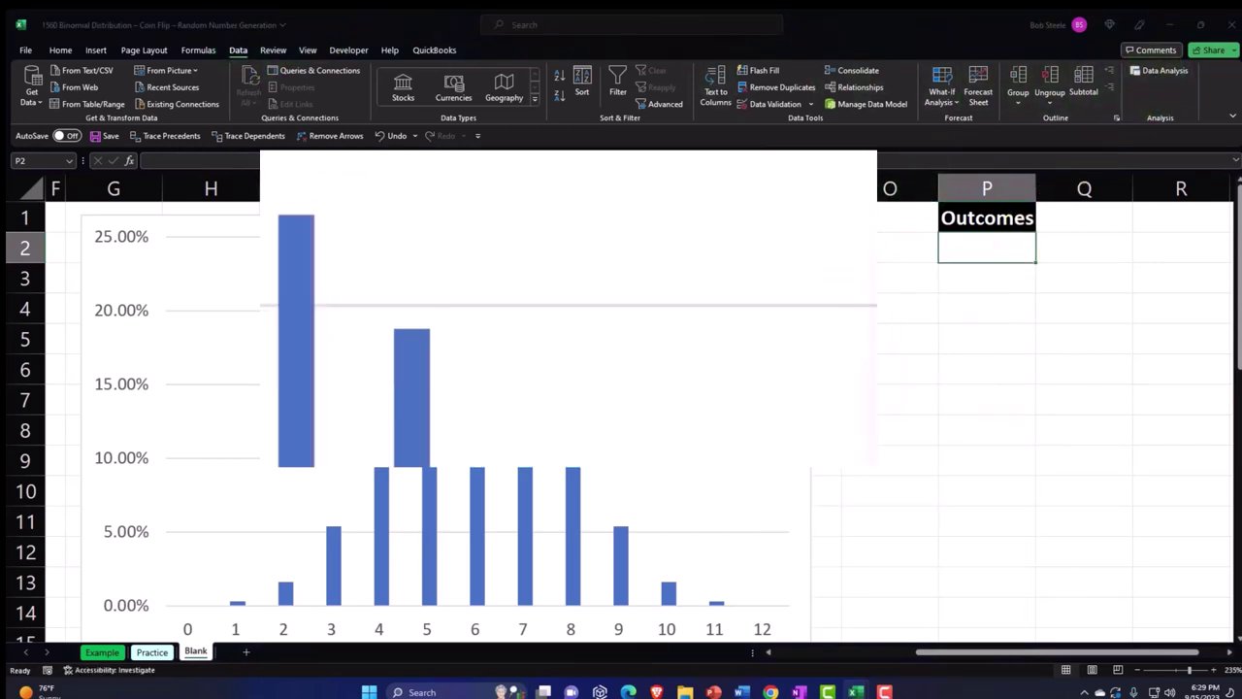
pyautogui.scroll(-1, 500, 397)
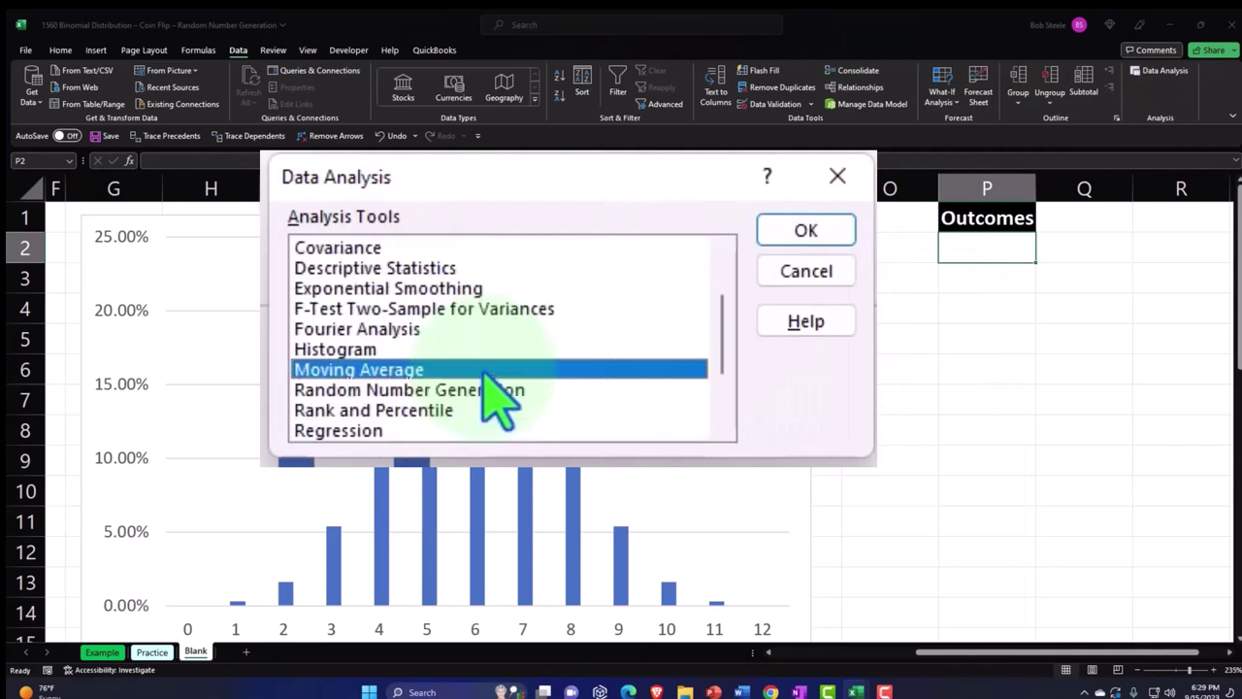
pyautogui.click(465, 390)
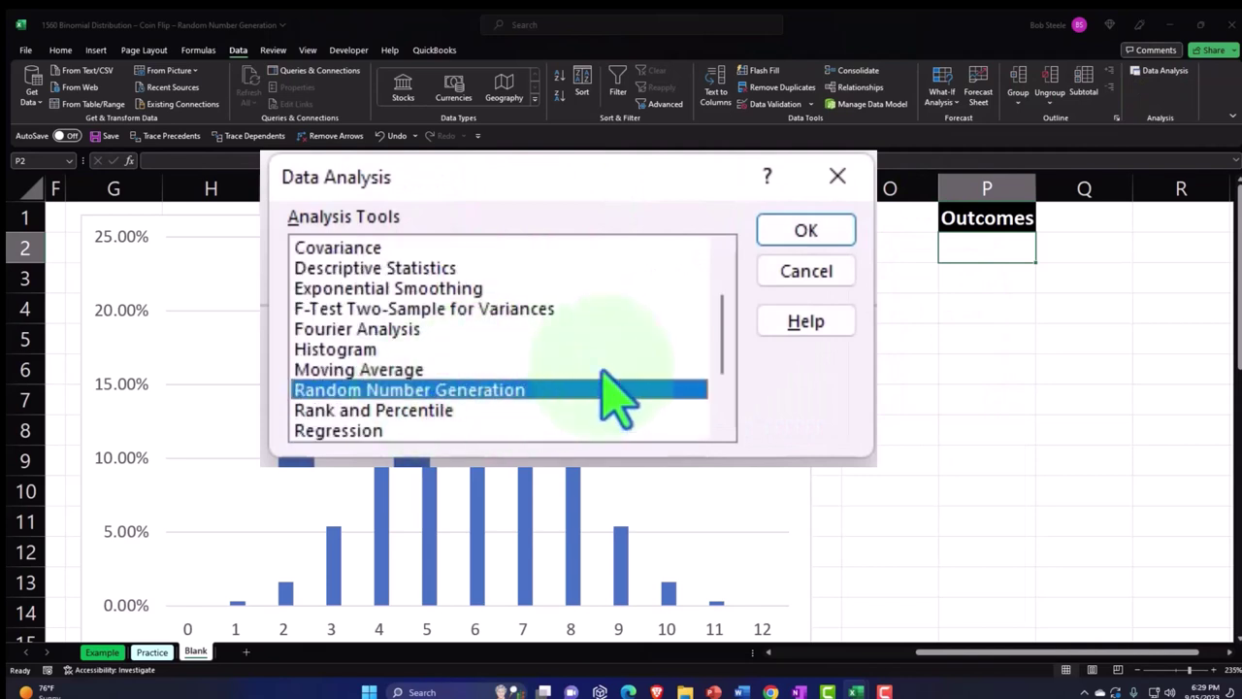
pyautogui.click(686, 278)
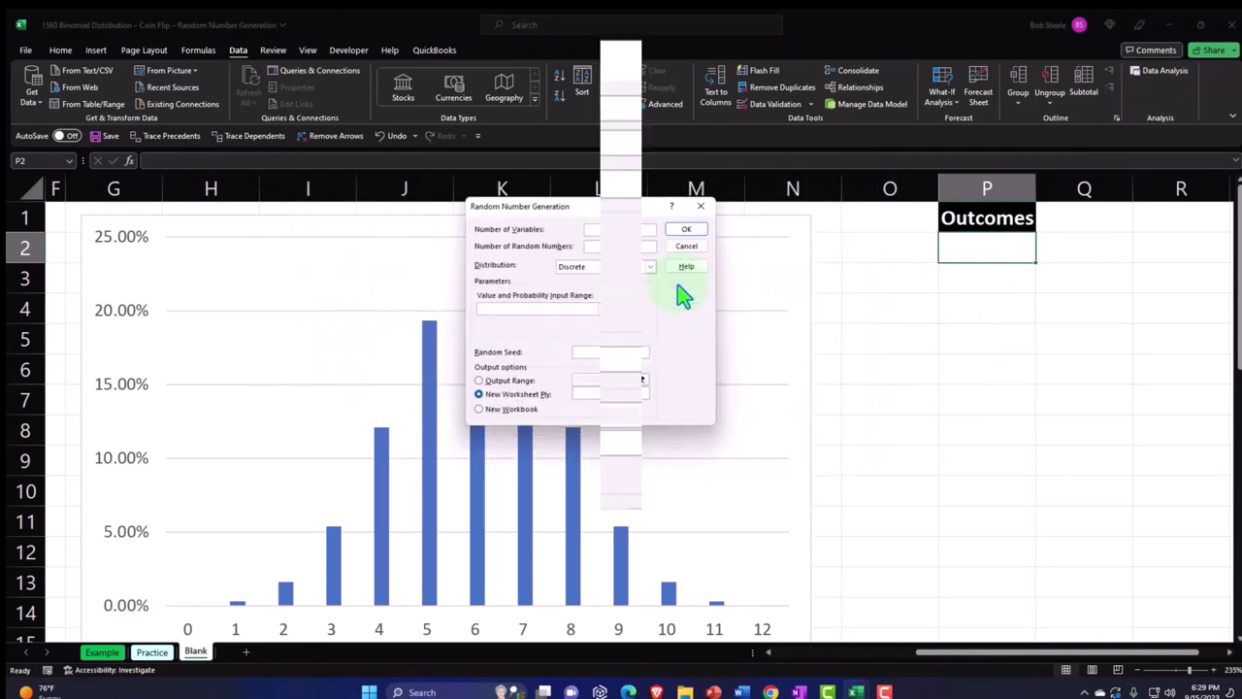
pyautogui.write('1')
pyautogui.press('Tab')
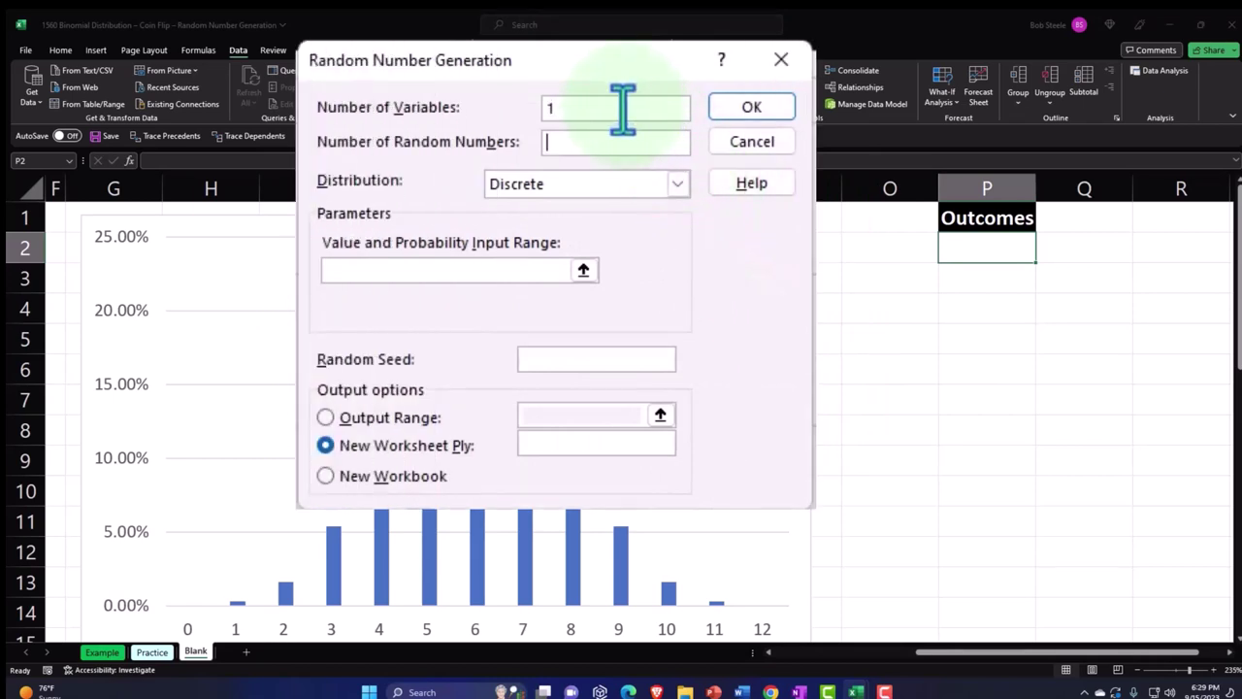
pyautogui.write('1000')
pyautogui.press('Tab')
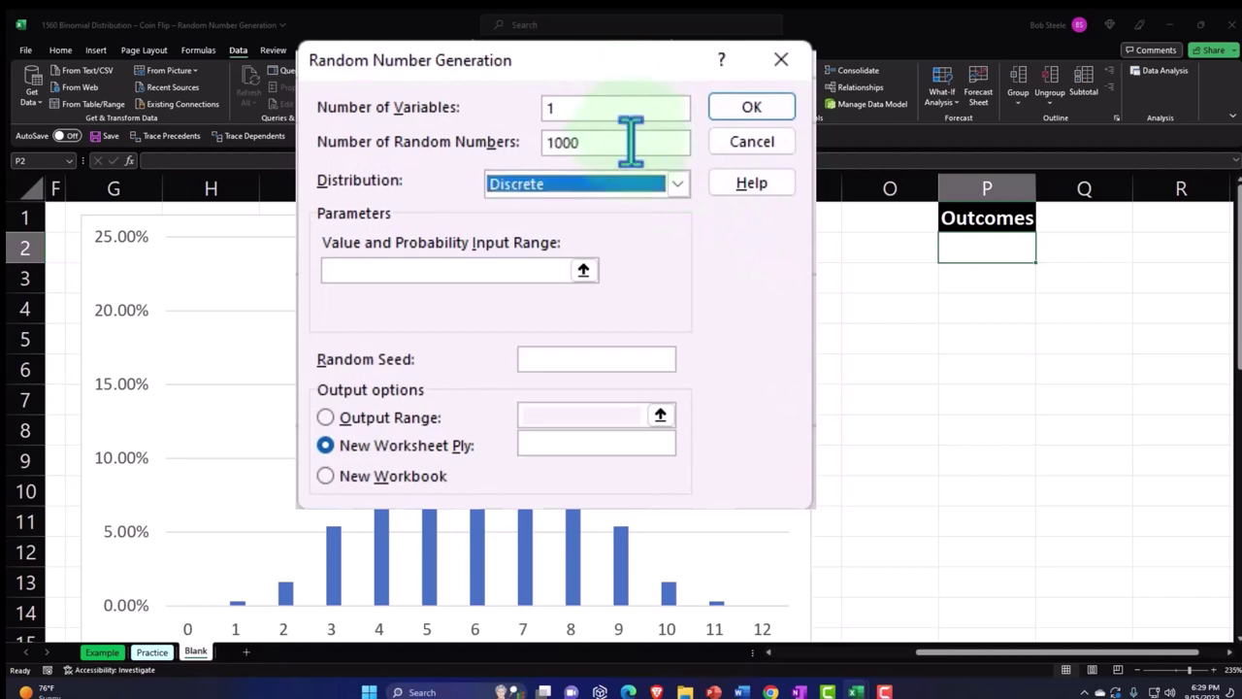
# Choose the Binomial distribution for the random numbers, with a p value of .5 and 12 trials.
pyautogui.click(676, 183)
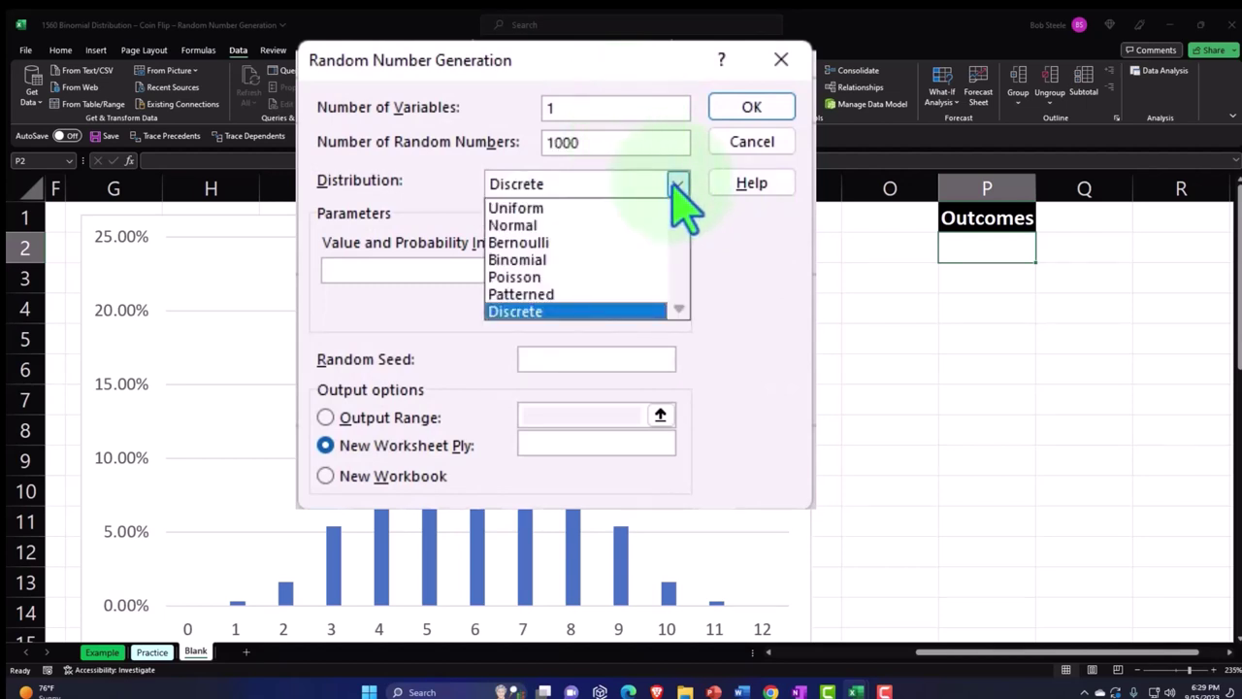
pyautogui.click(596, 264)
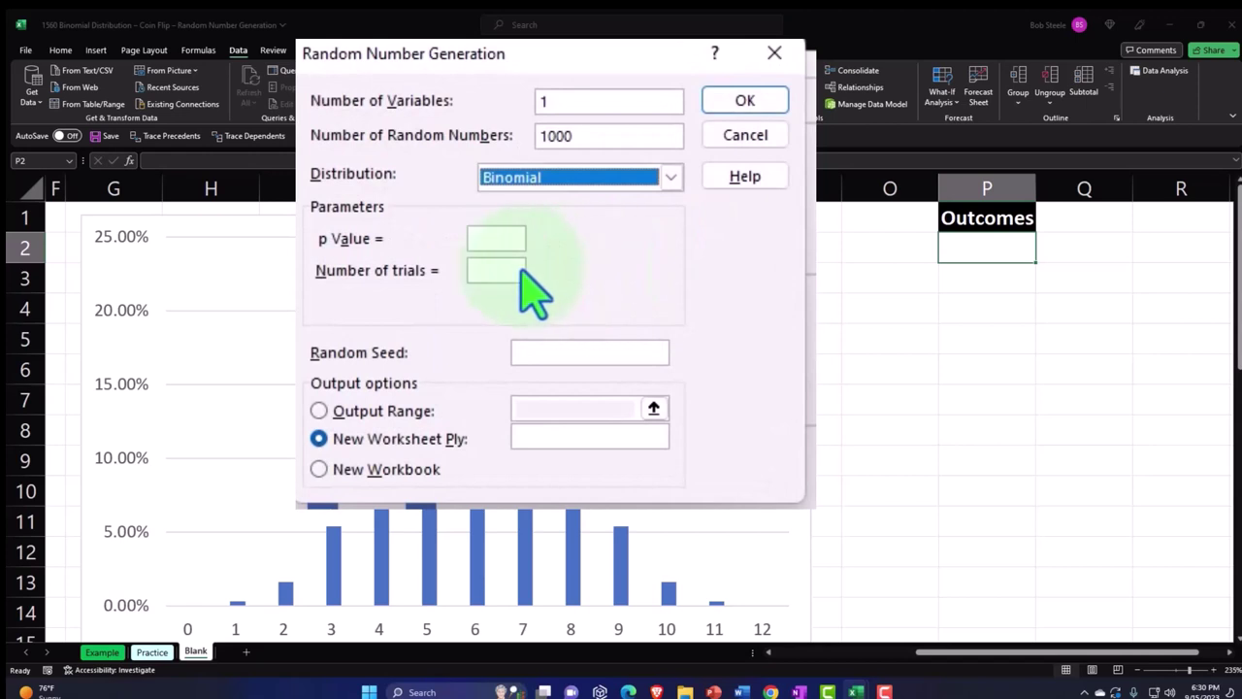
pyautogui.click(498, 241)
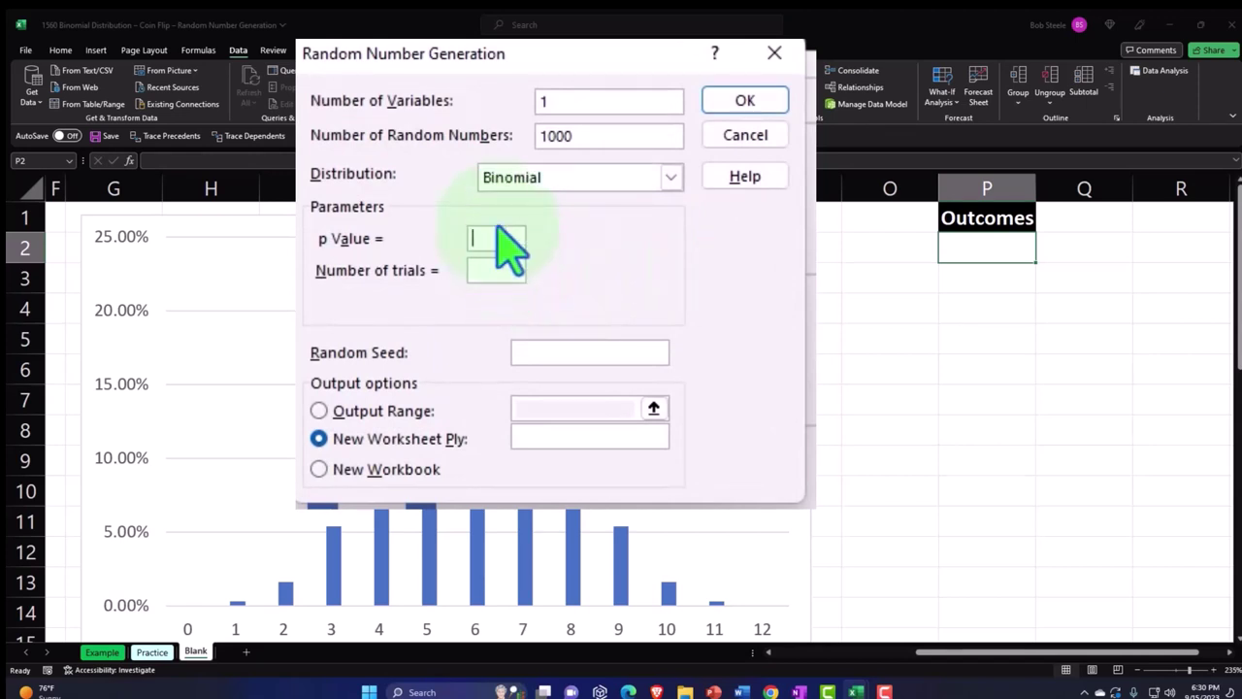
pyautogui.write('.5')
pyautogui.click(502, 271)
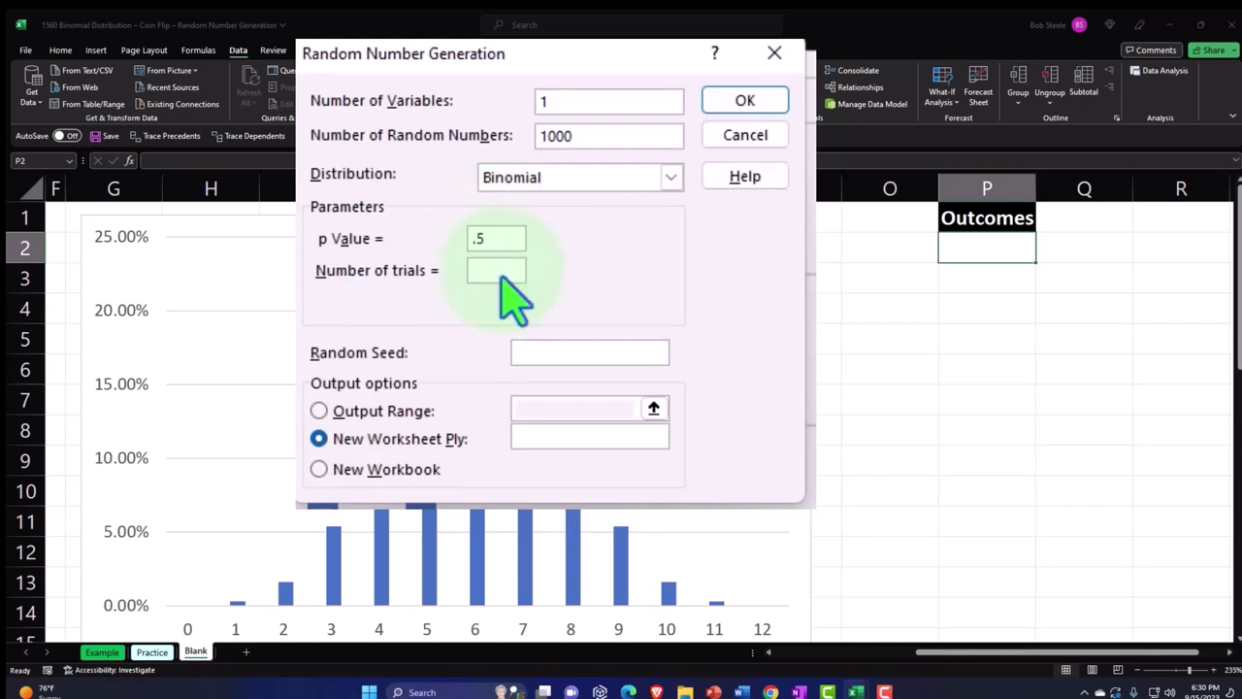
pyautogui.write('12')
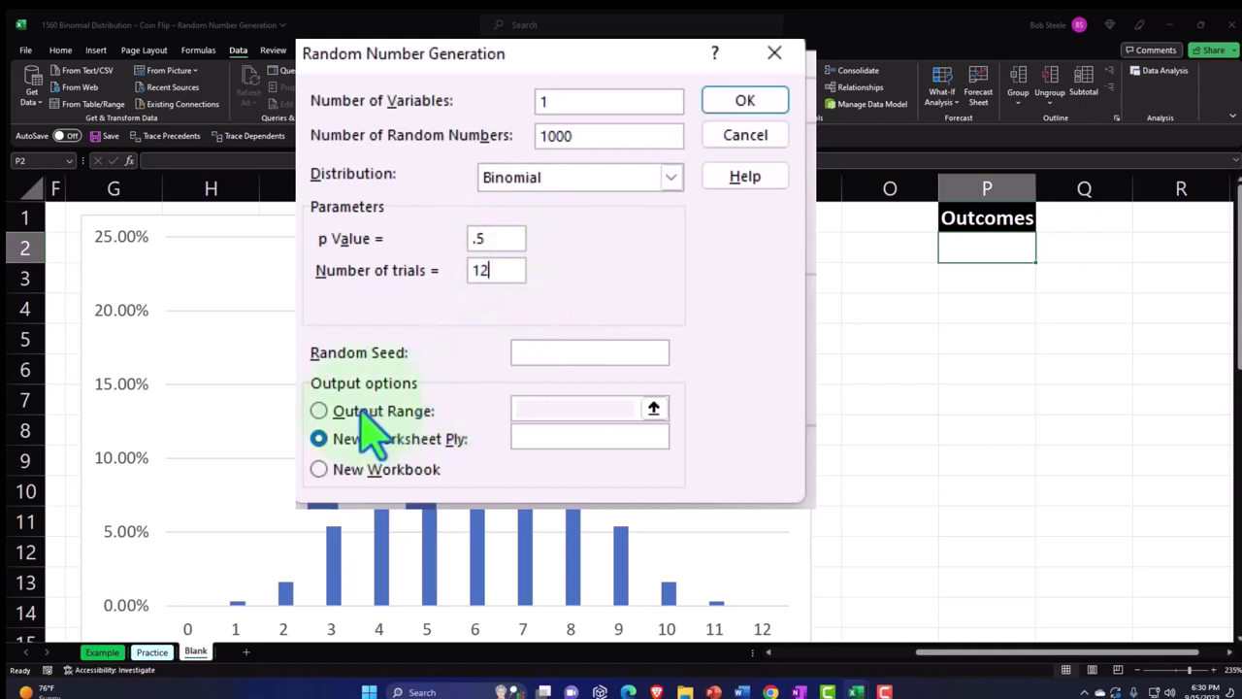
# Set the output range to cell P2 and generate the random numbers.
pyautogui.click(319, 410)
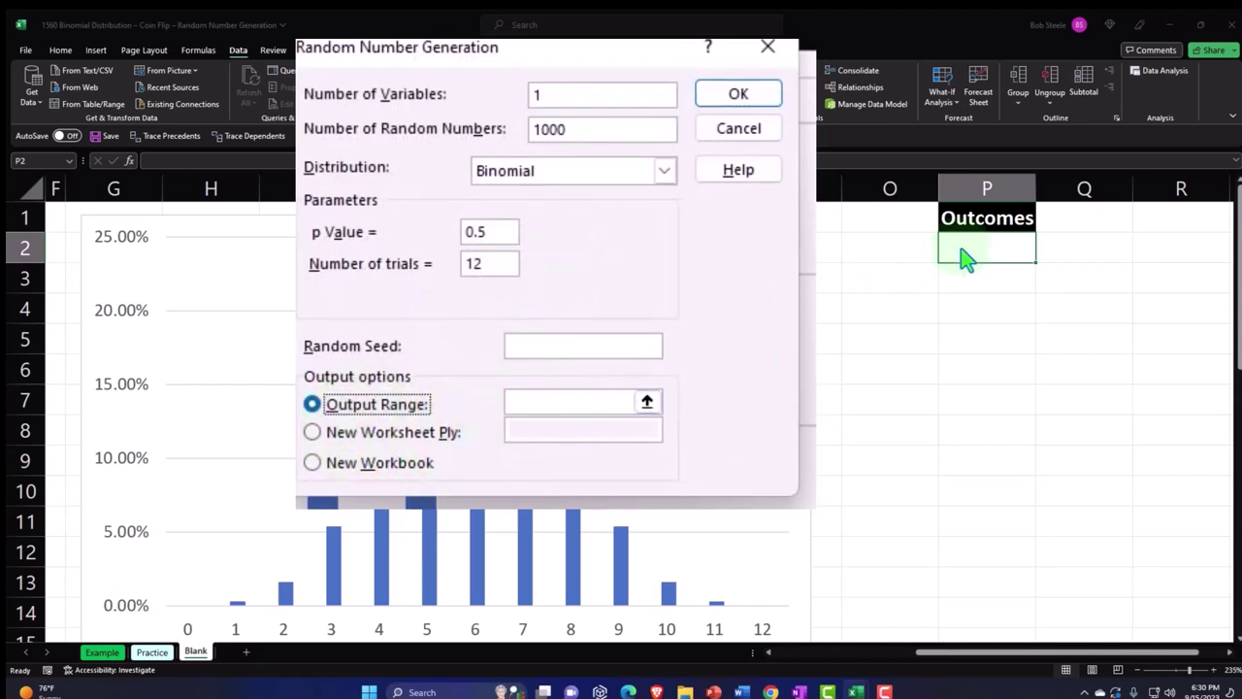
pyautogui.click(647, 400)
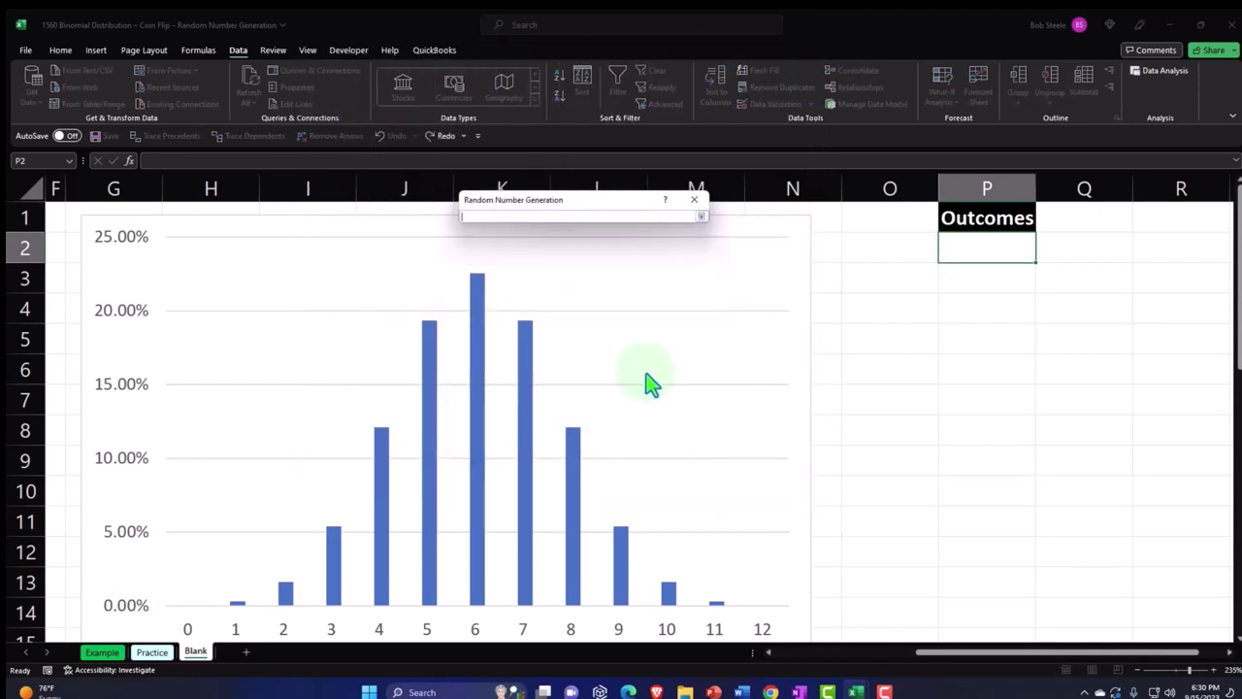
pyautogui.click(965, 257)
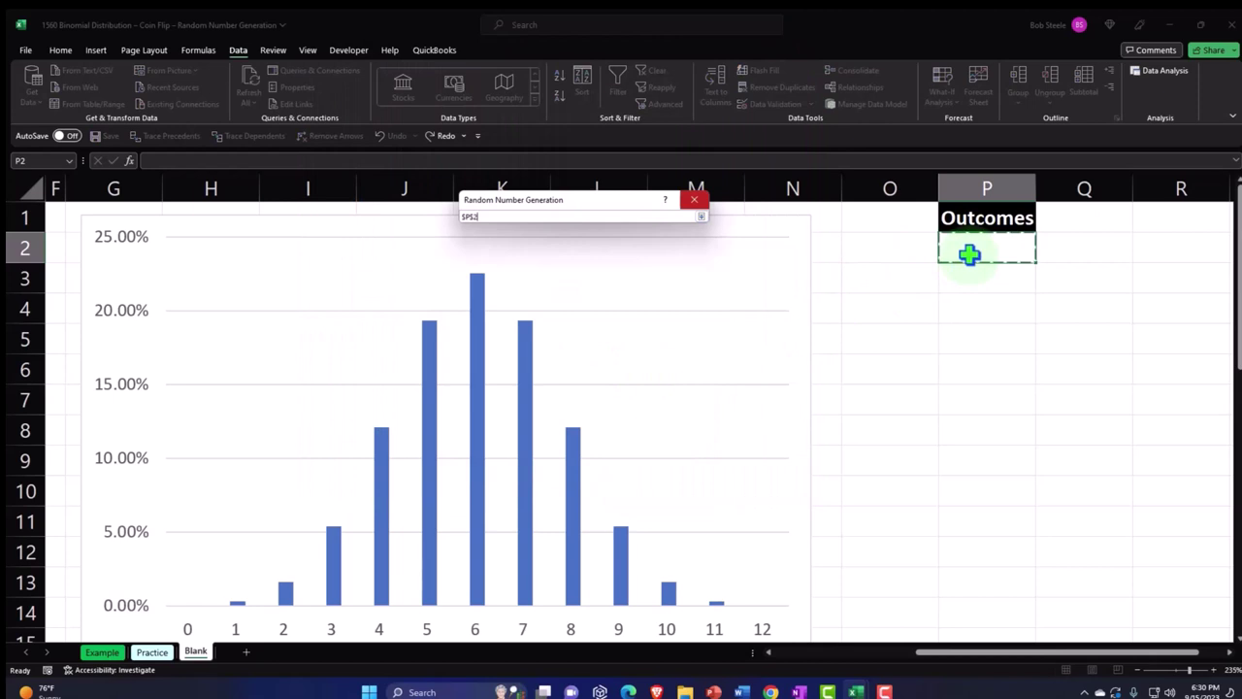
pyautogui.click(700, 217)
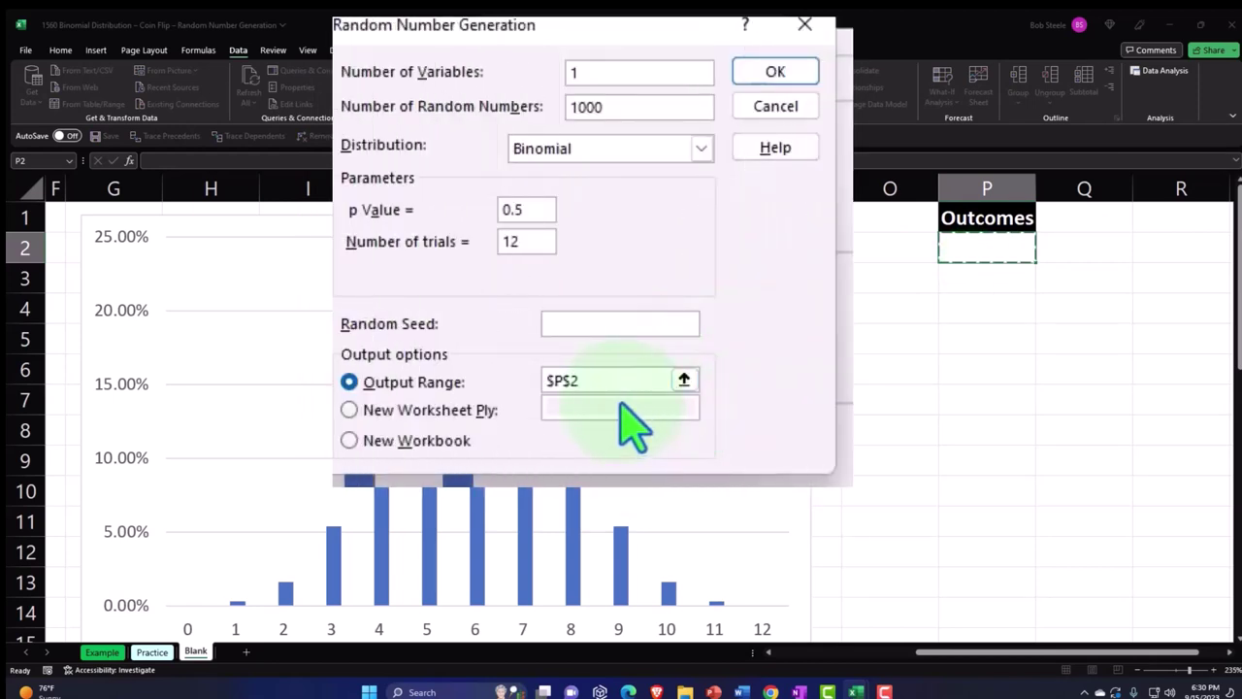
pyautogui.click(682, 229)
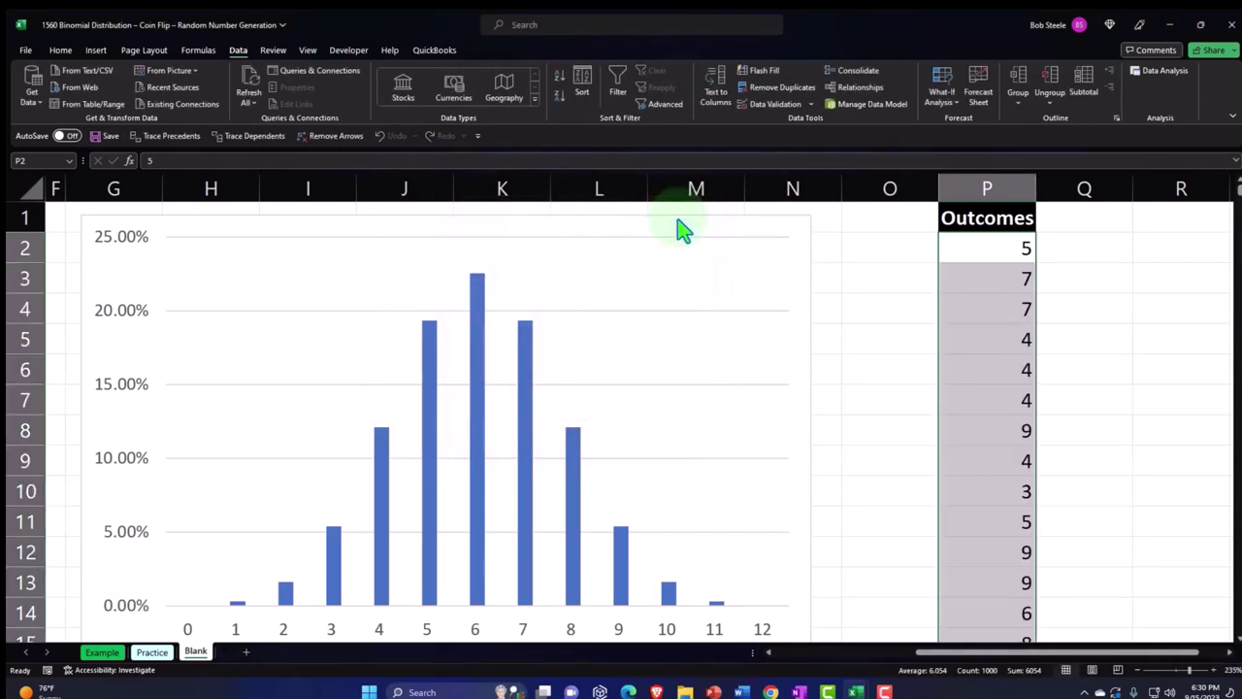
# Examine the generated values in the Outcomes column as simulated results of 12 coin flips.
pyautogui.click(1002, 256)
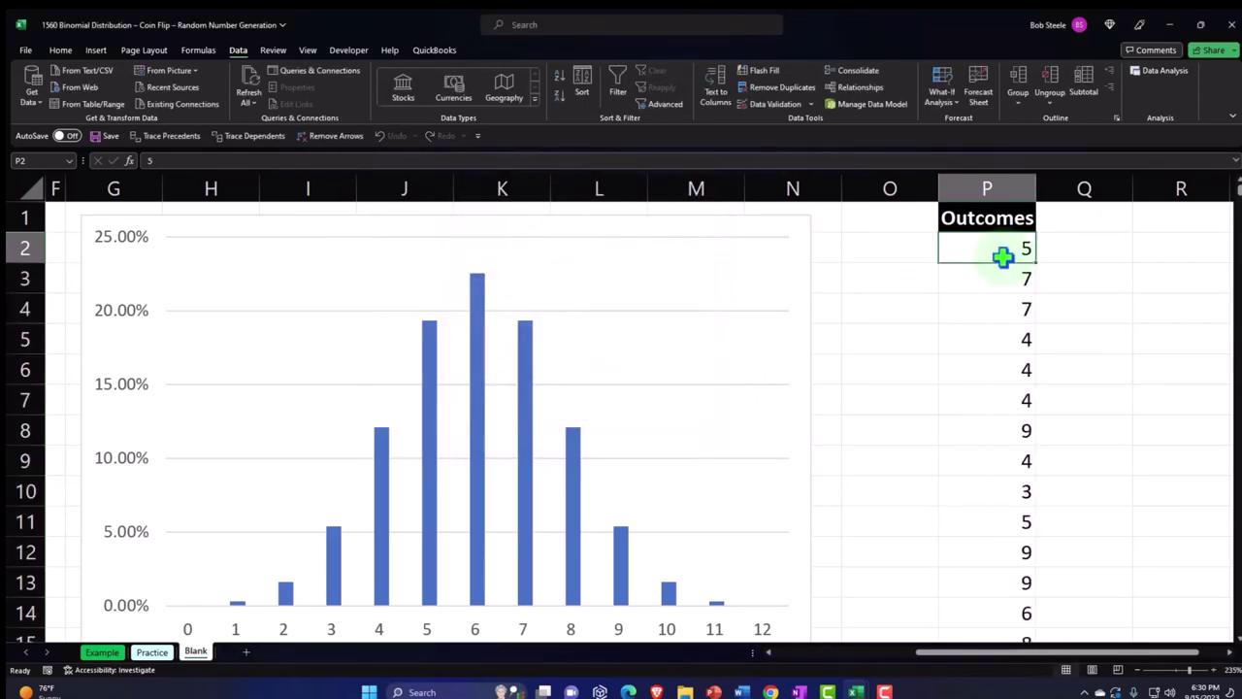
pyautogui.press('Right')
pyautogui.press('Right')
pyautogui.press('Right')
pyautogui.press('Right')
pyautogui.press('Right')
pyautogui.press('Right')
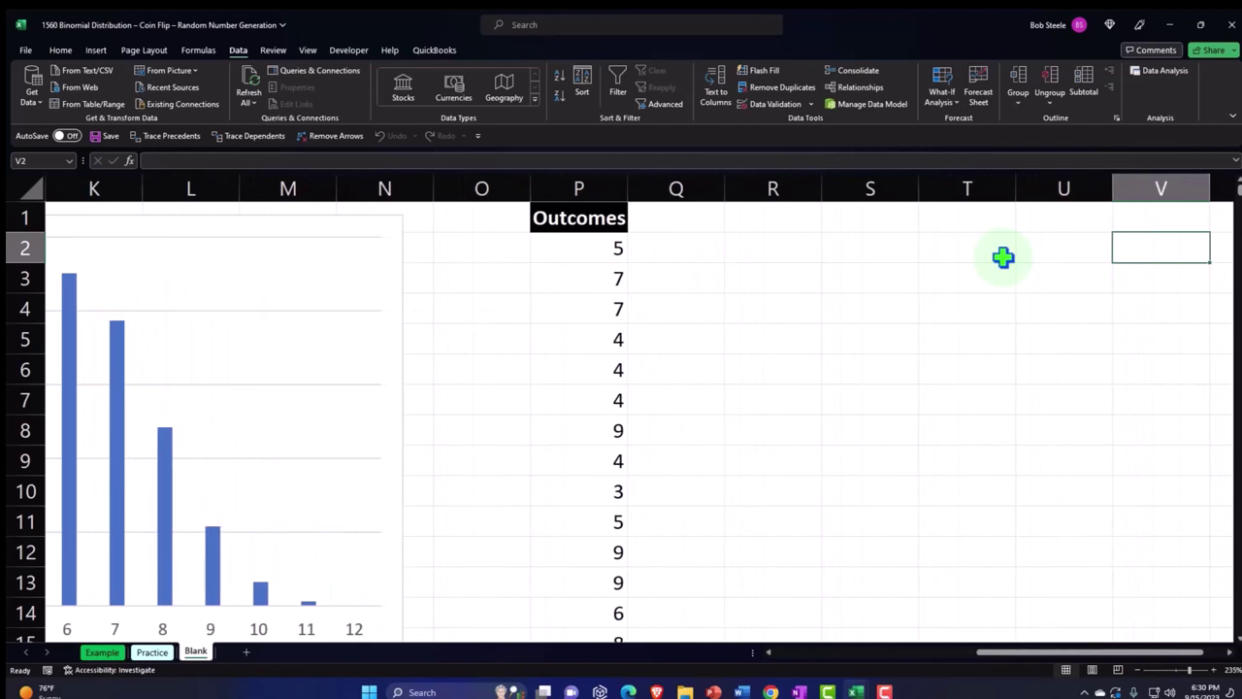
pyautogui.press('Left')
pyautogui.press('Left')
pyautogui.press('Left')
pyautogui.press('Left')
pyautogui.press('Left')
pyautogui.press('Left')
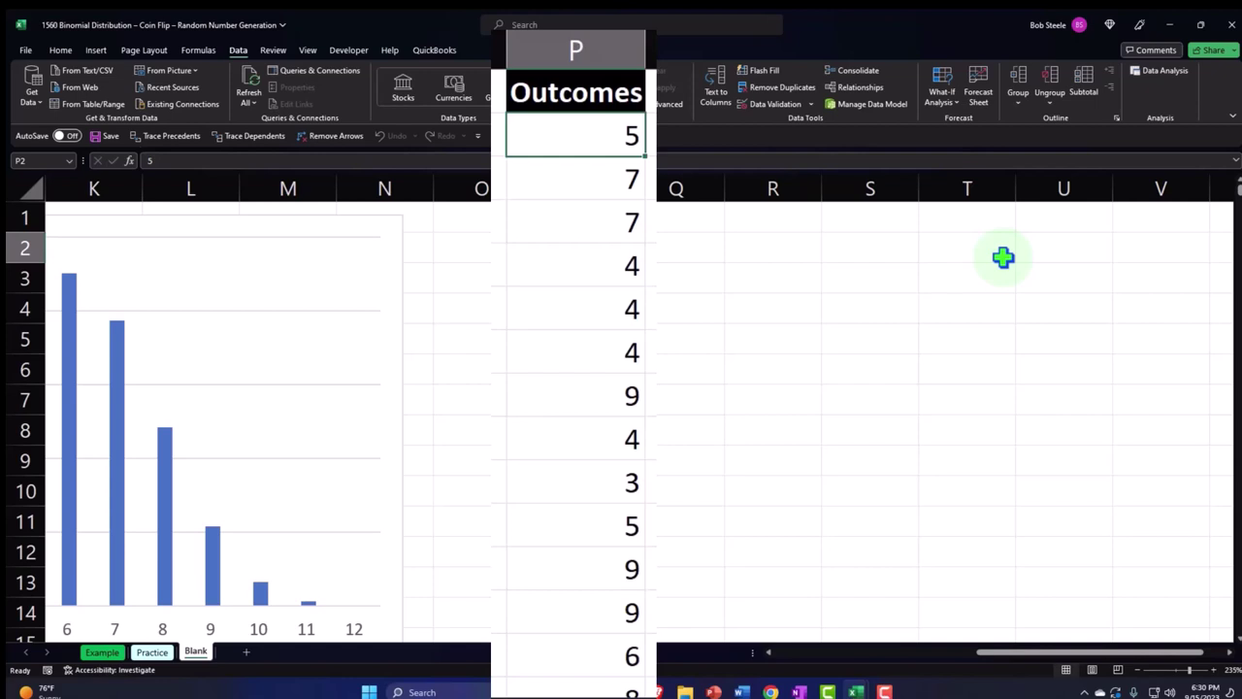
pyautogui.press('Down')
pyautogui.press('Down')
pyautogui.press('Down')
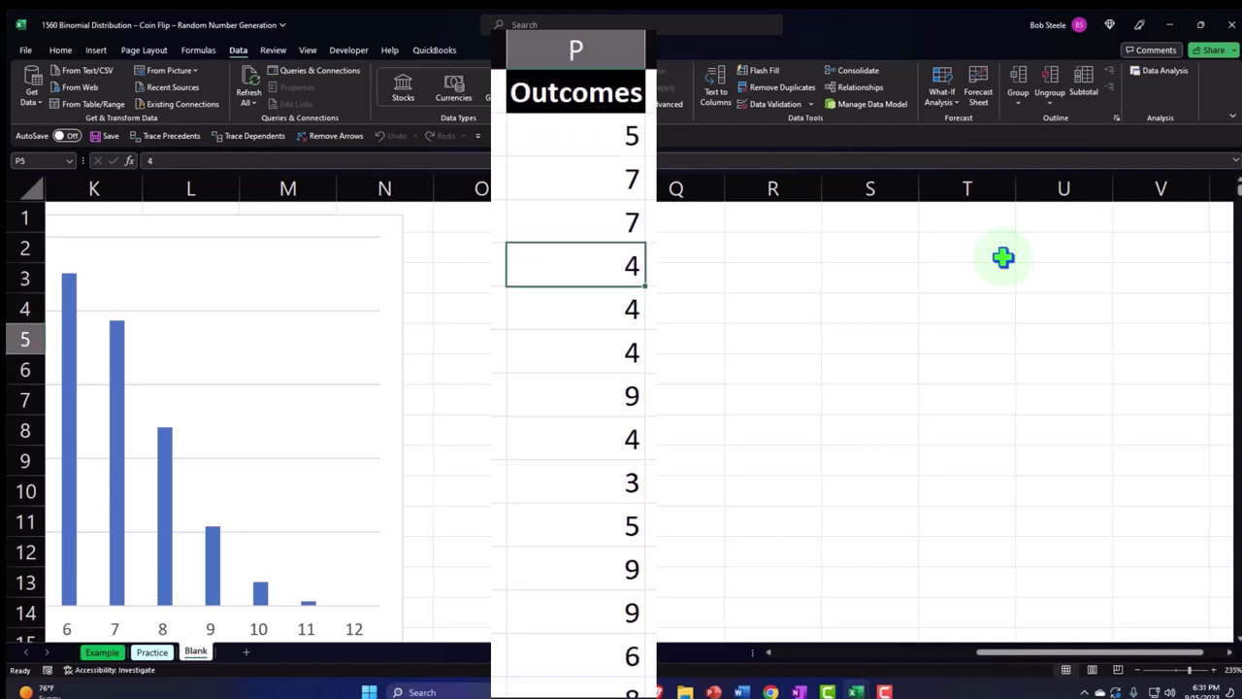
pyautogui.press('Down')
pyautogui.press('Down')
pyautogui.press('Down')
pyautogui.press('Down')
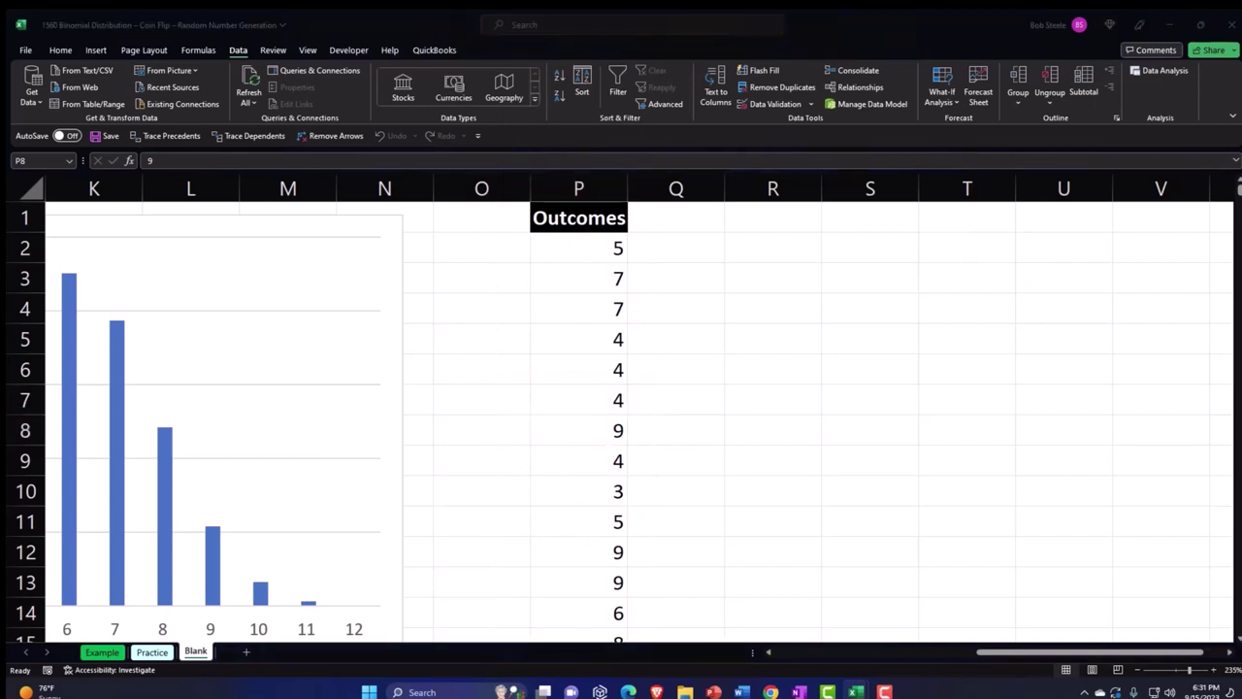
pyautogui.press('F2')
pyautogui.press('Escape')
# Narrow column Q to a thin spacer and enter the headings Bens in R1 and Frequencey in S1.
pyautogui.click(723, 181)
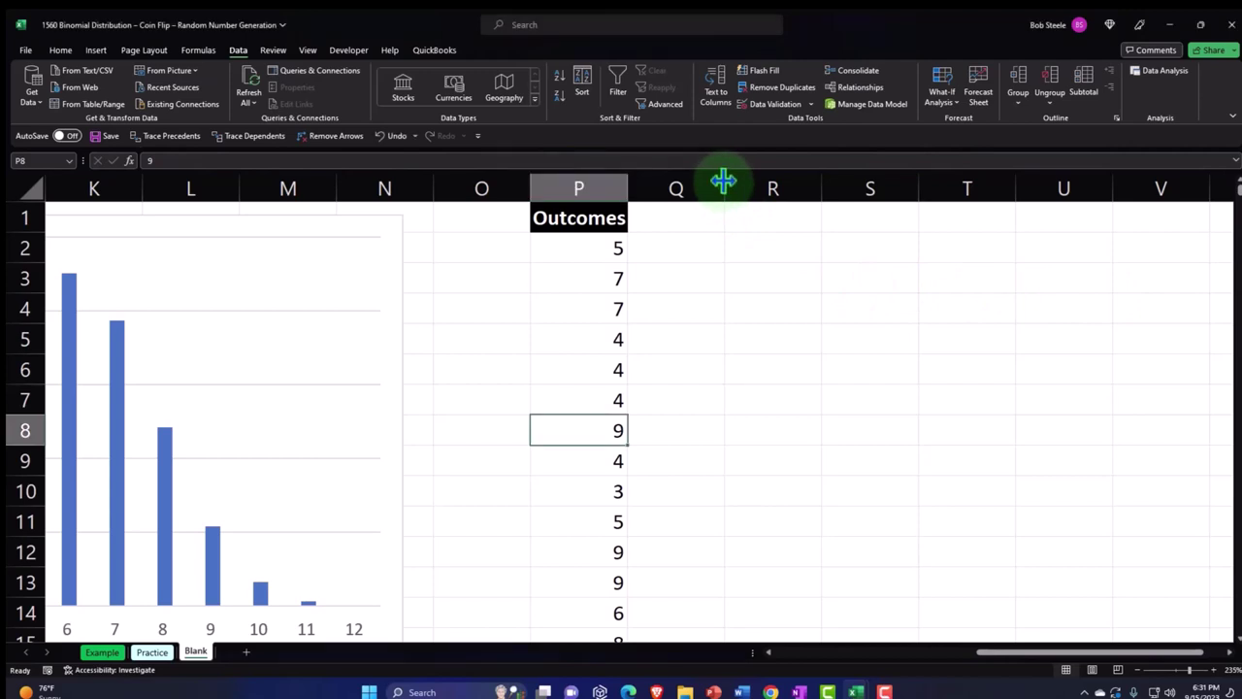
pyautogui.moveTo(723, 181); pyautogui.dragTo(655, 184)
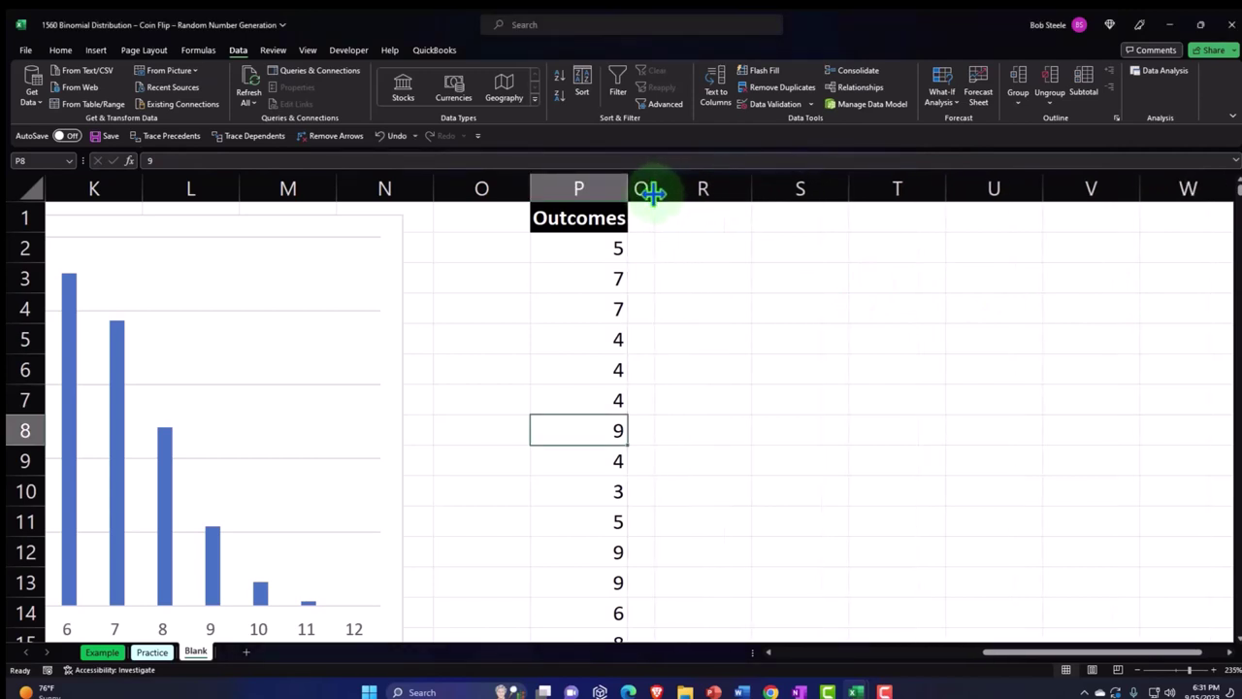
pyautogui.click(716, 218)
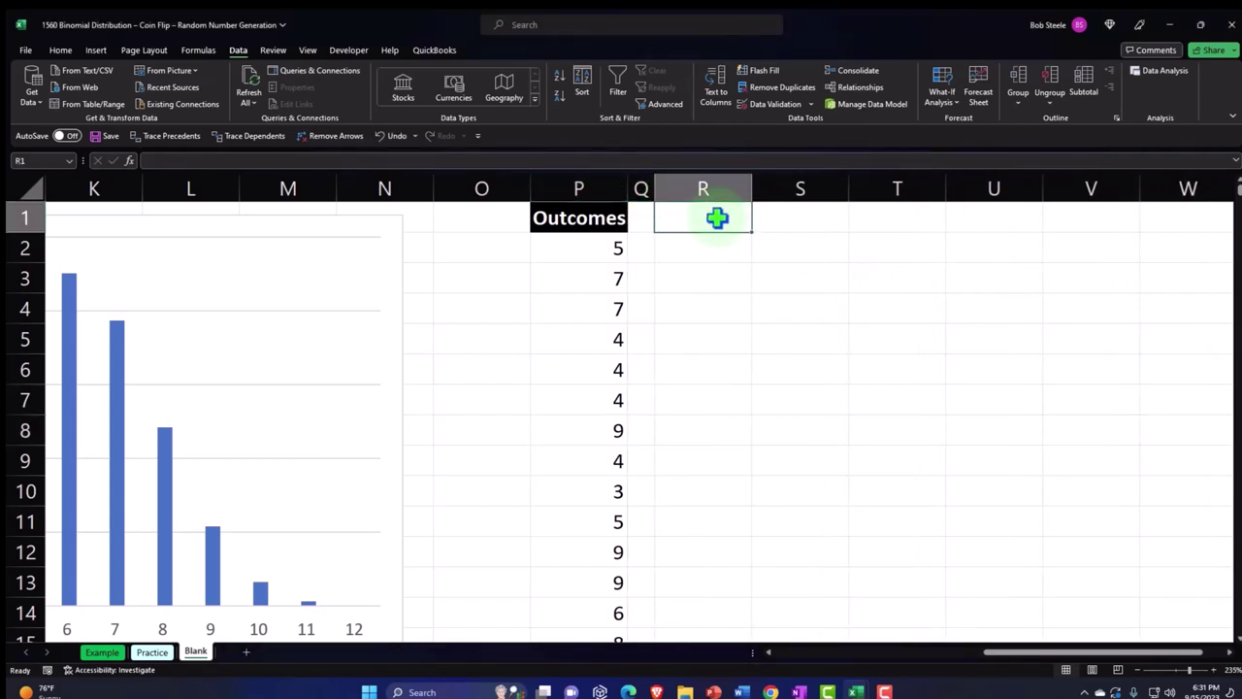
pyautogui.write('Ben')
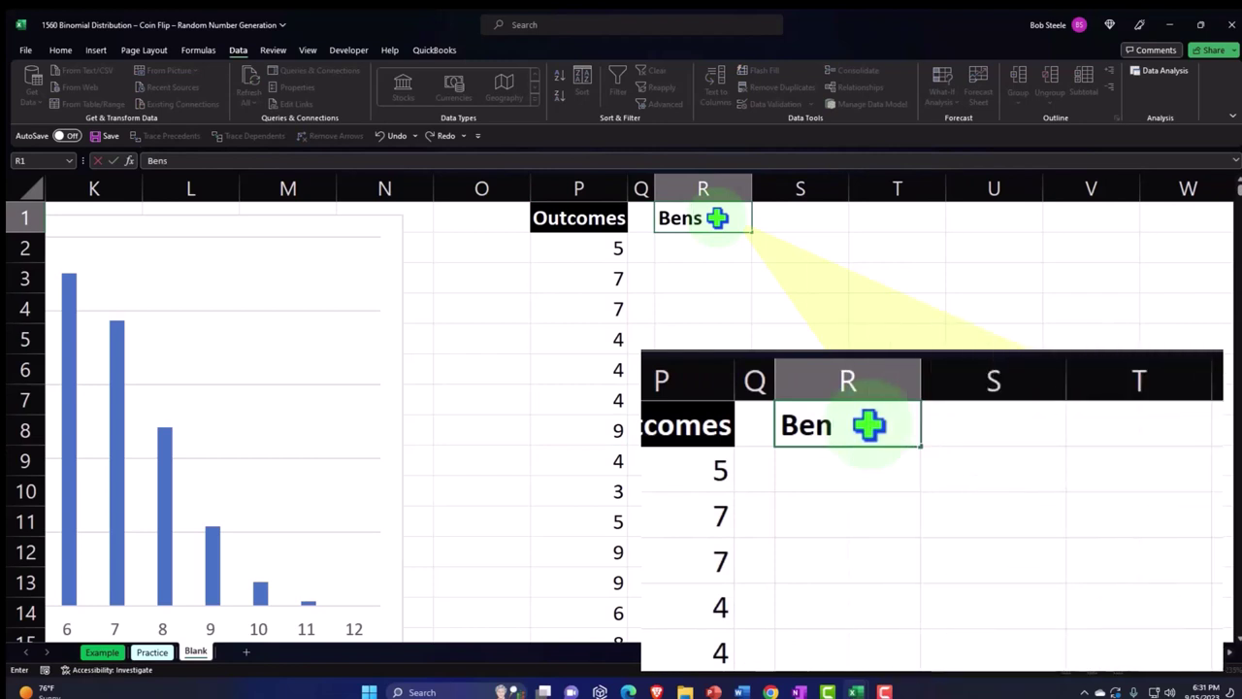
pyautogui.write('s')
pyautogui.press('Tab')
pyautogui.write('Fre')
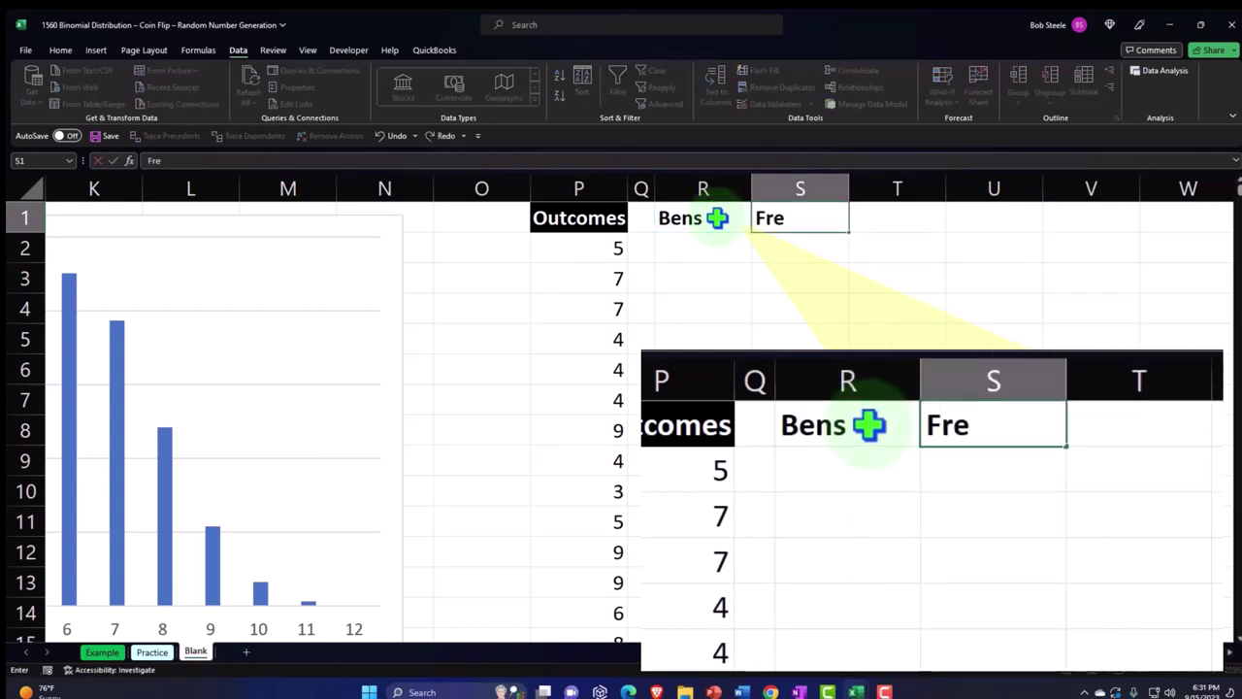
pyautogui.write('quencey')
pyautogui.press('Return')
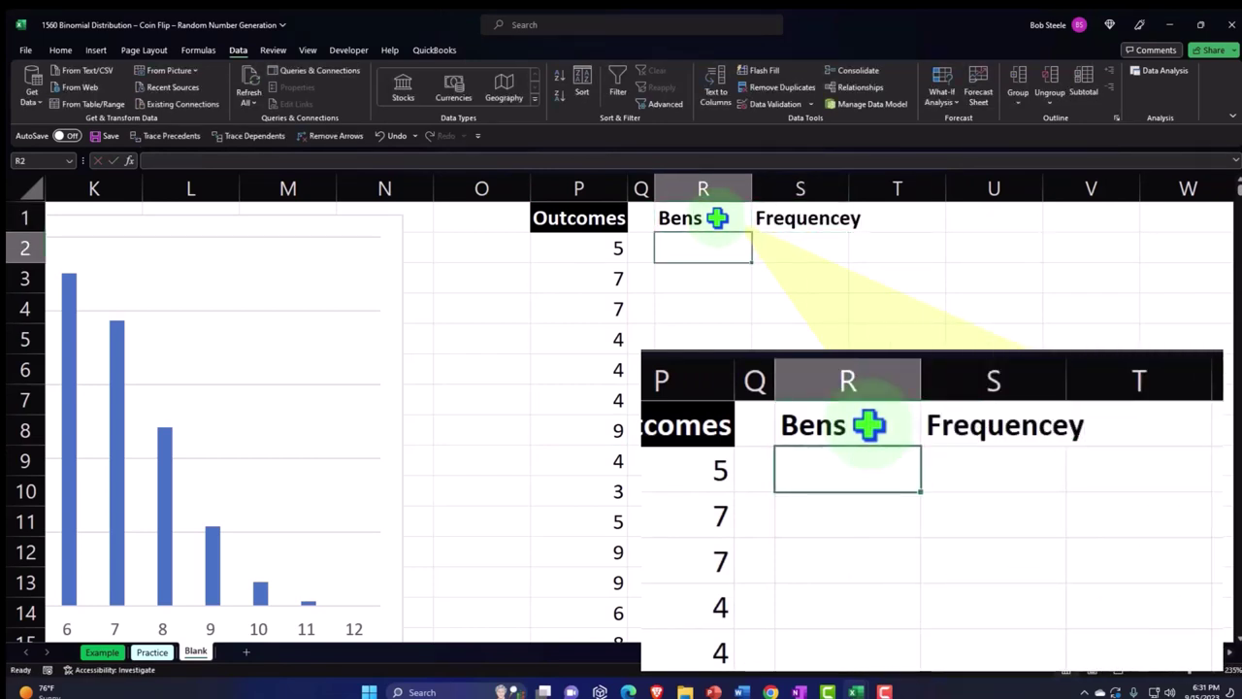
# Enter 0, 1 and 2 below the Bens heading and fill the series down to 12.
pyautogui.click(717, 217)
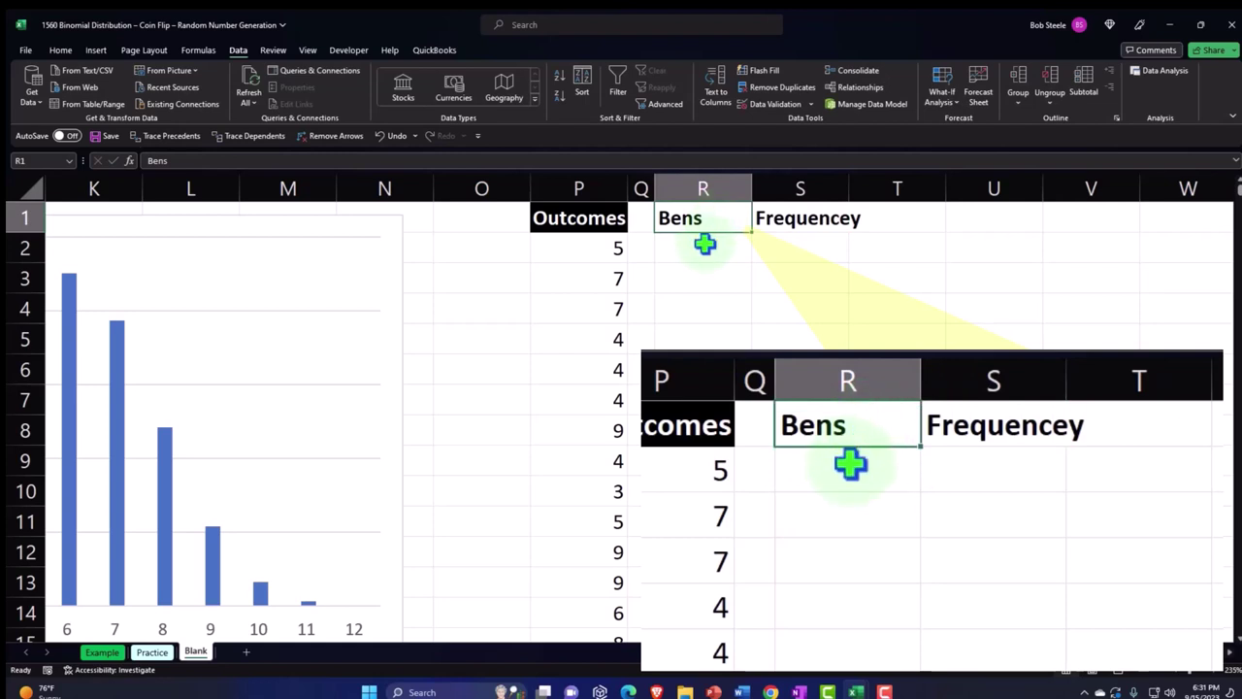
pyautogui.click(704, 245)
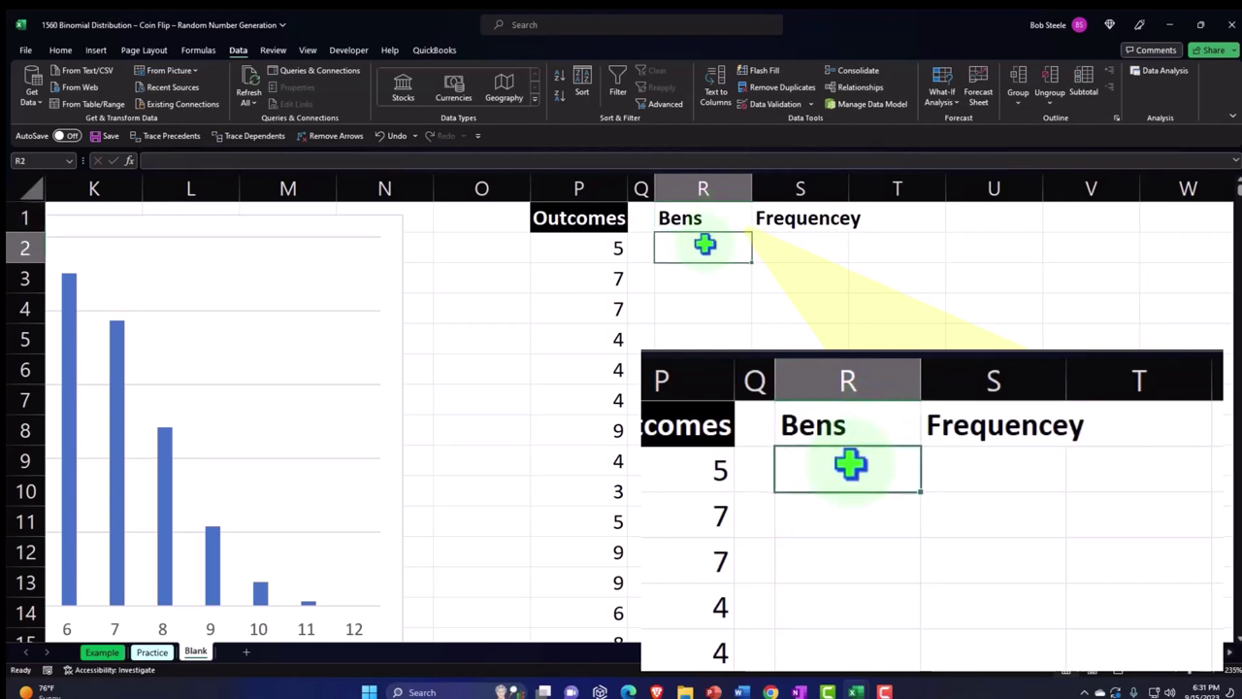
pyautogui.write('0')
pyautogui.press('Return')
pyautogui.click(705, 245)
pyautogui.click(737, 276)
pyautogui.press('Down')
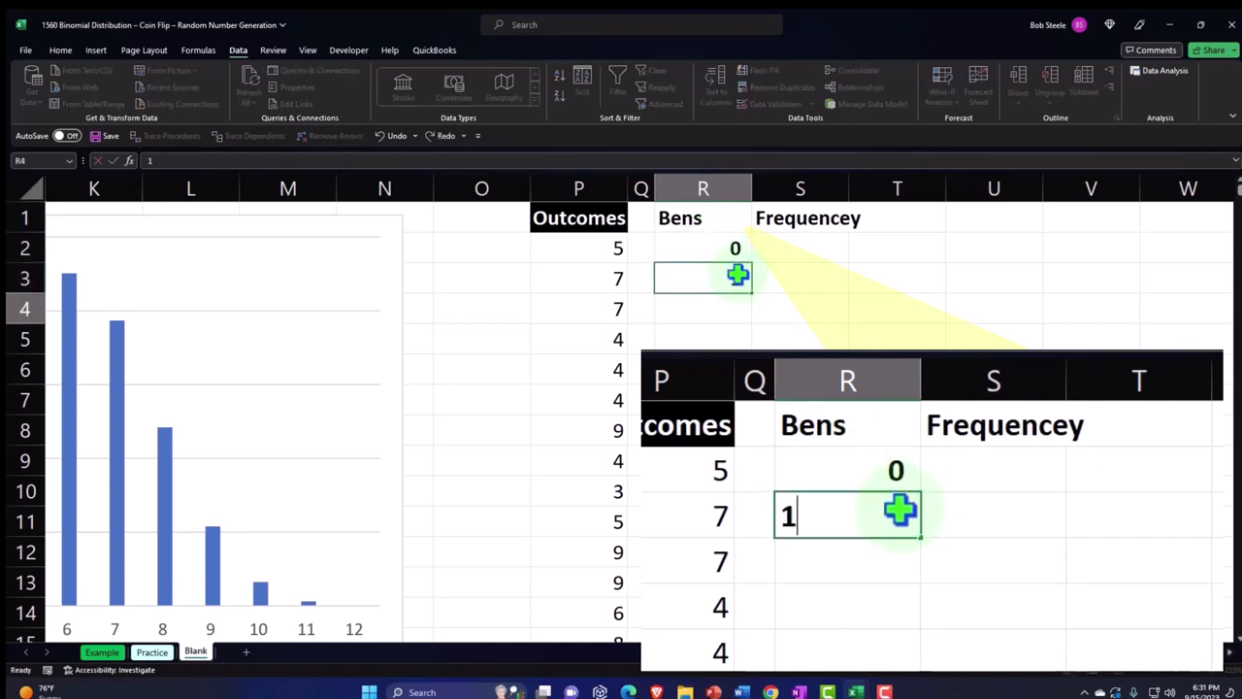
pyautogui.write('2')
pyautogui.press('Return')
pyautogui.moveTo(737, 246); pyautogui.dragTo(756, 381)
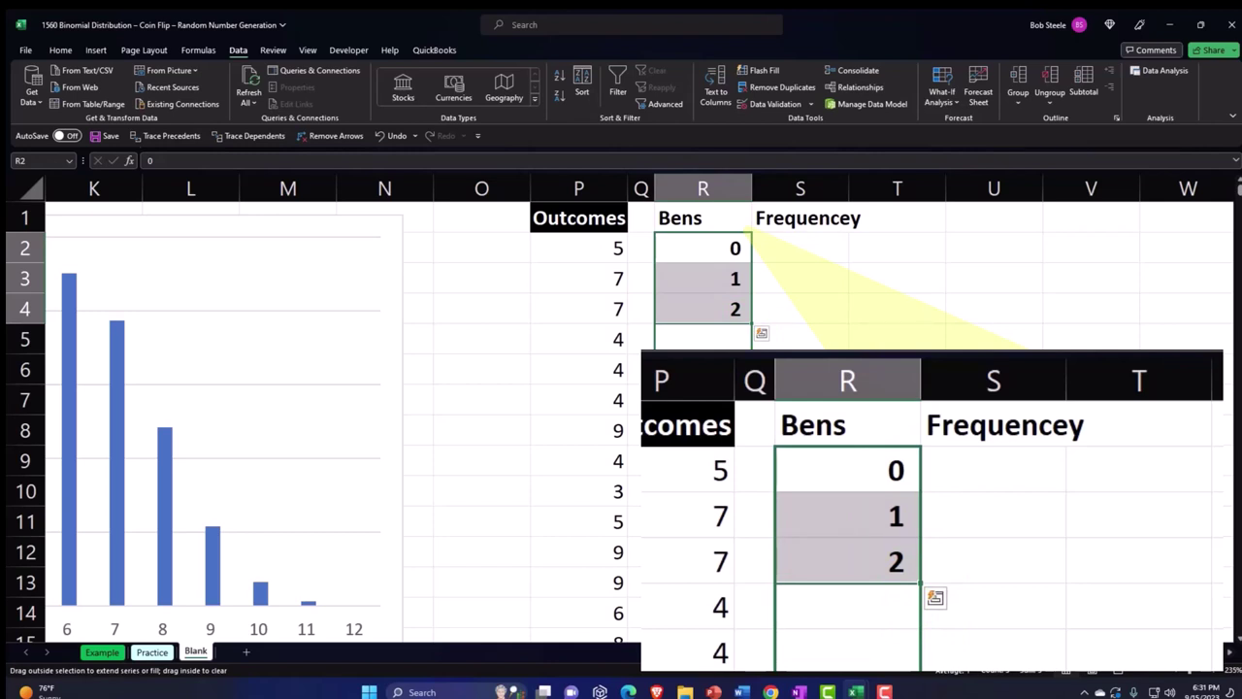
pyautogui.moveTo(756, 381); pyautogui.dragTo(756, 408)
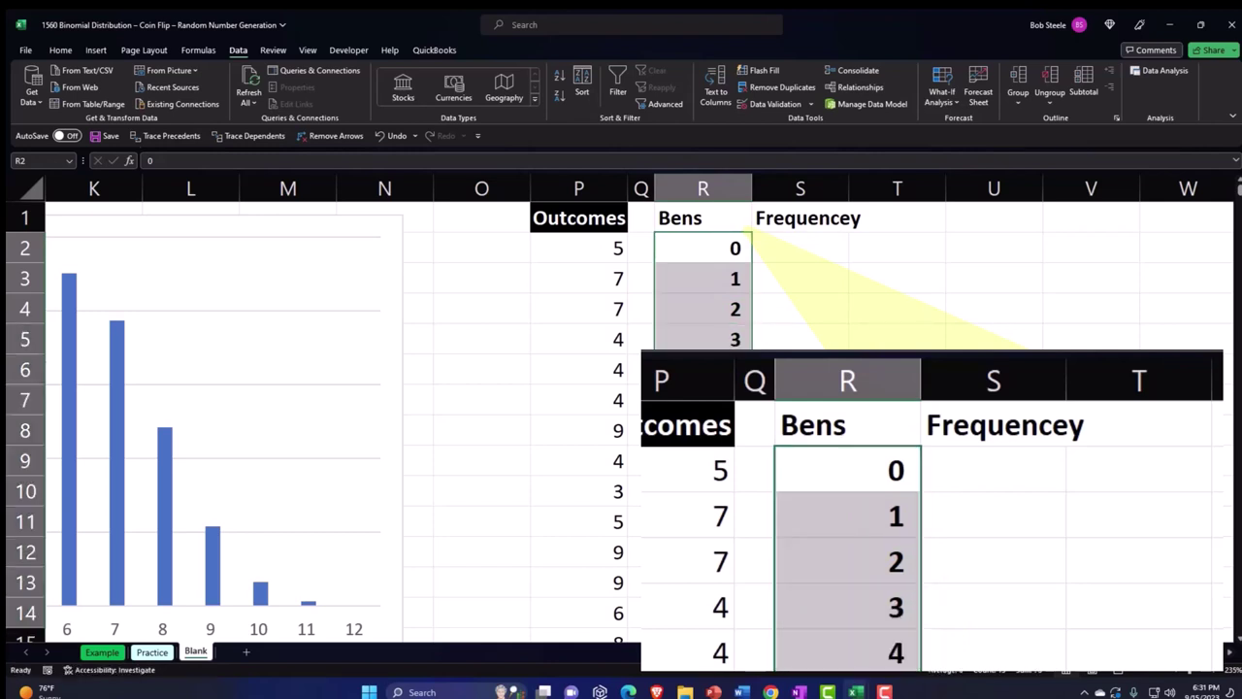
pyautogui.click(788, 248)
# Format the Bens and Frequencey headings with black fill, white font, wrapped text, horizontal centring and top alignment.
pyautogui.moveTo(727, 217); pyautogui.dragTo(766, 218)
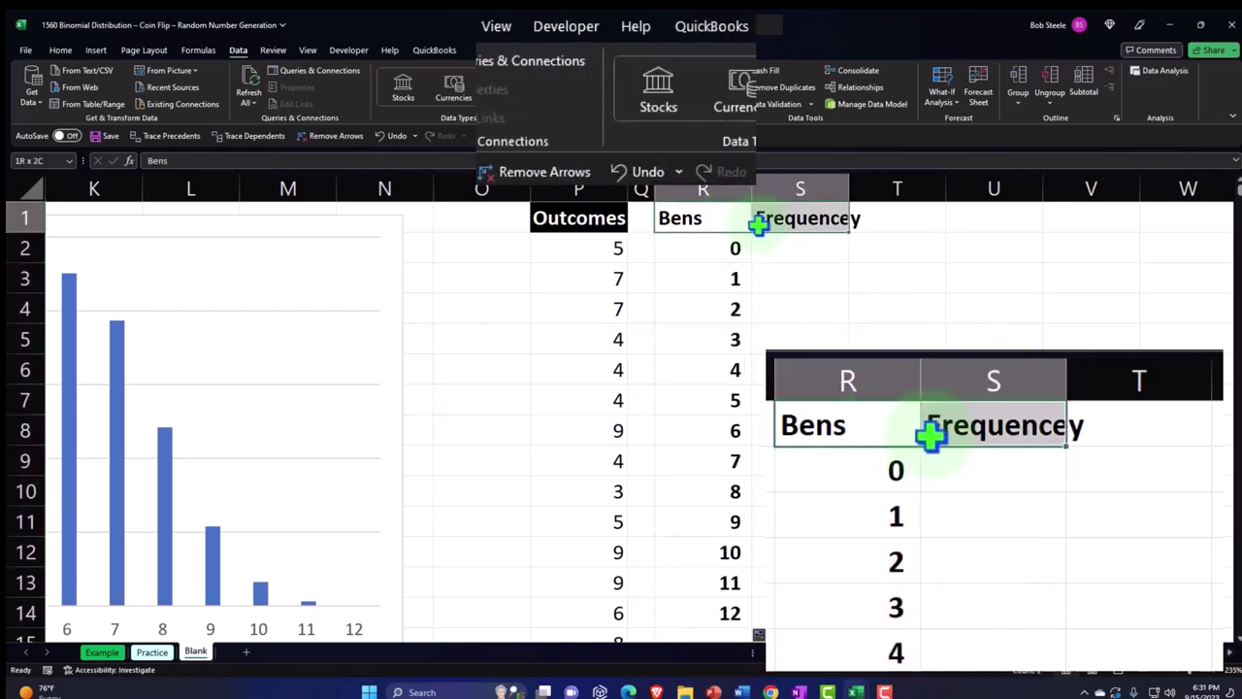
pyautogui.click(60, 49)
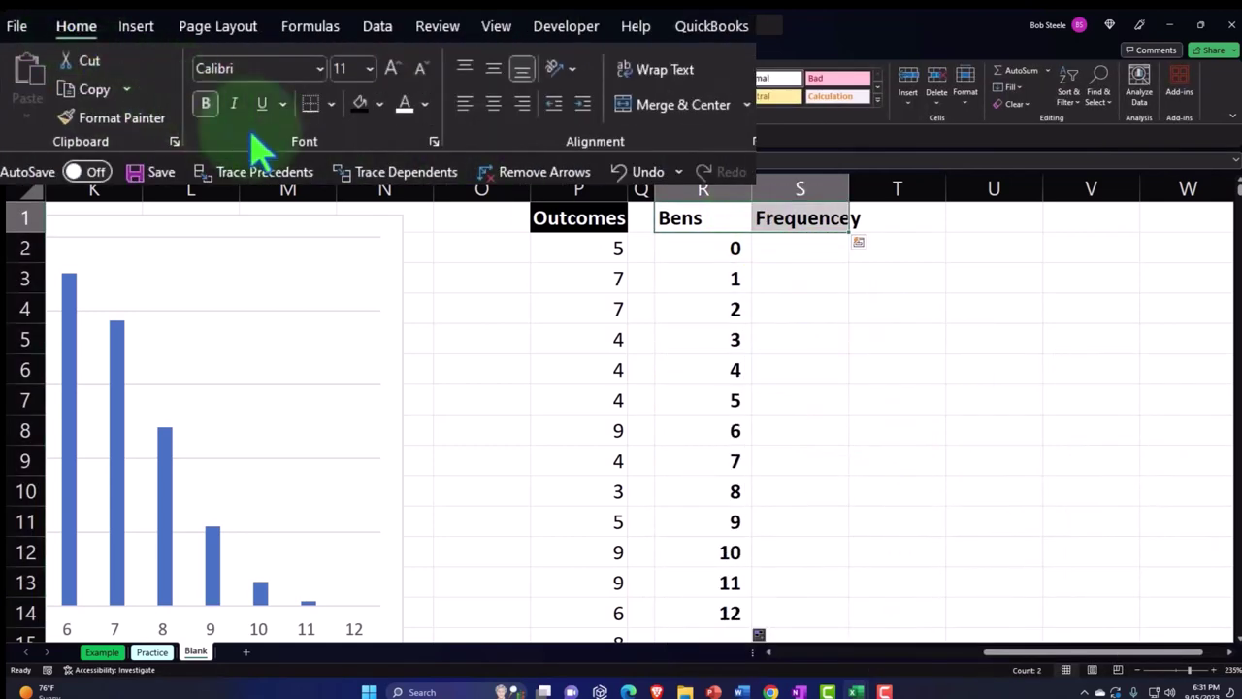
pyautogui.click(358, 103)
pyautogui.click(404, 104)
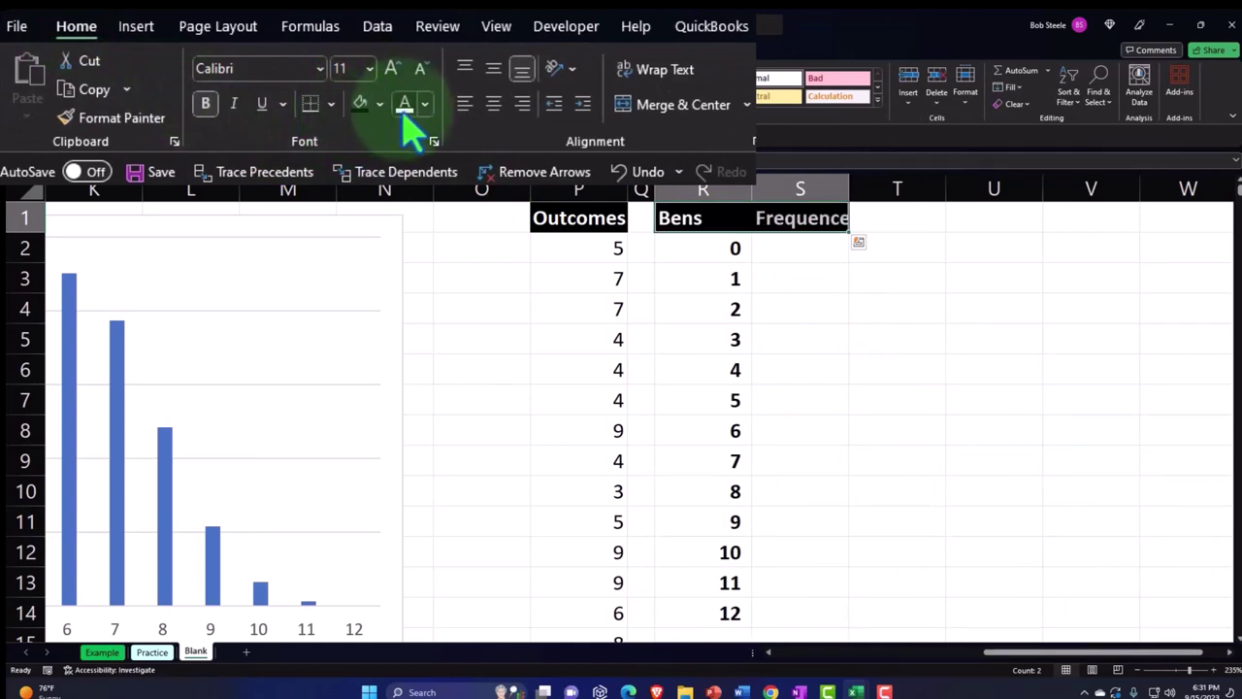
pyautogui.click(493, 69)
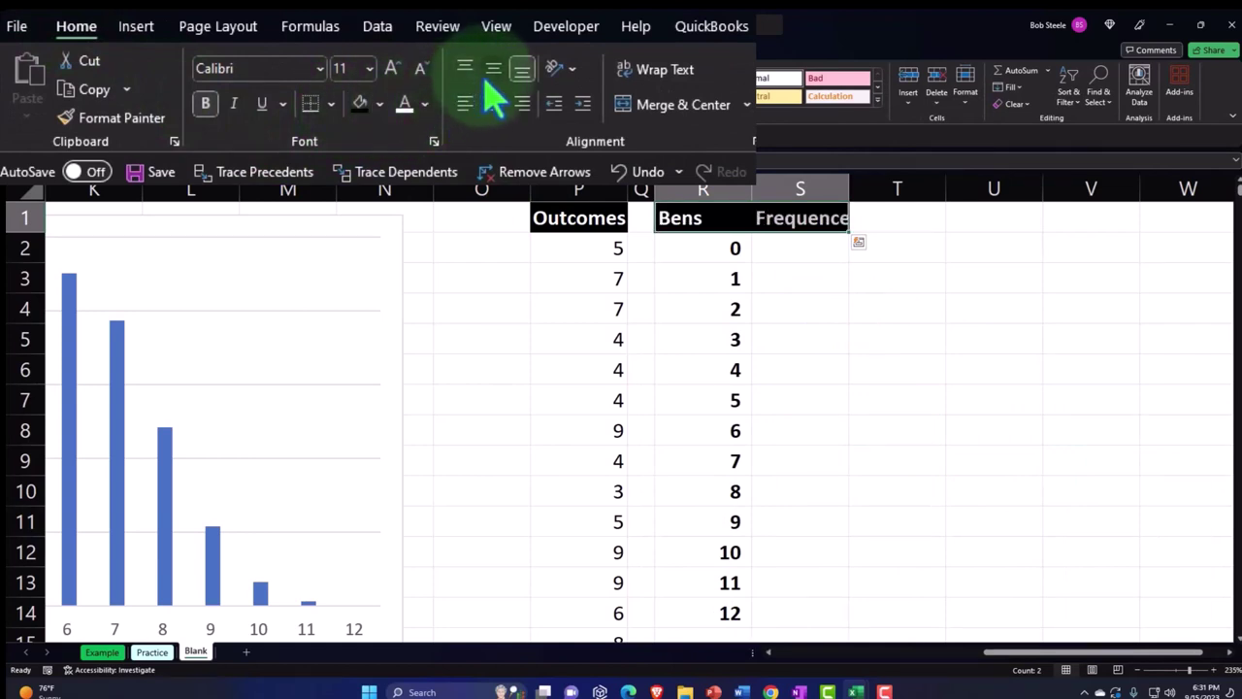
pyautogui.click(650, 72)
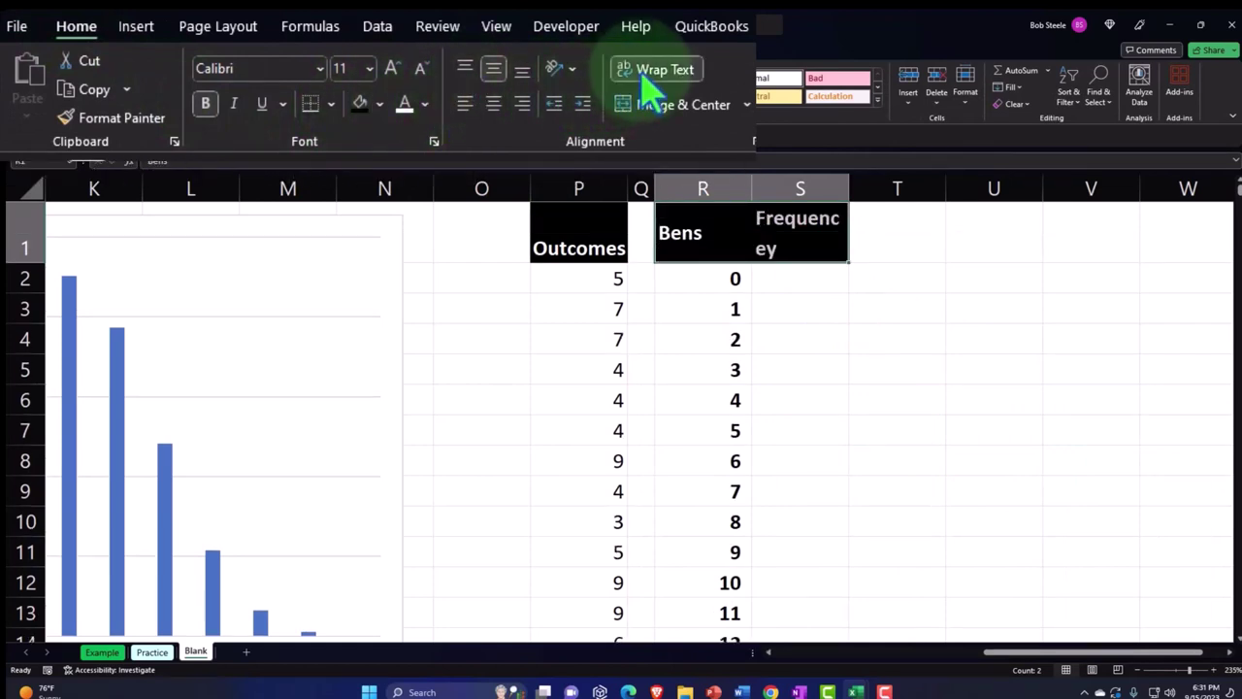
pyautogui.click(493, 103)
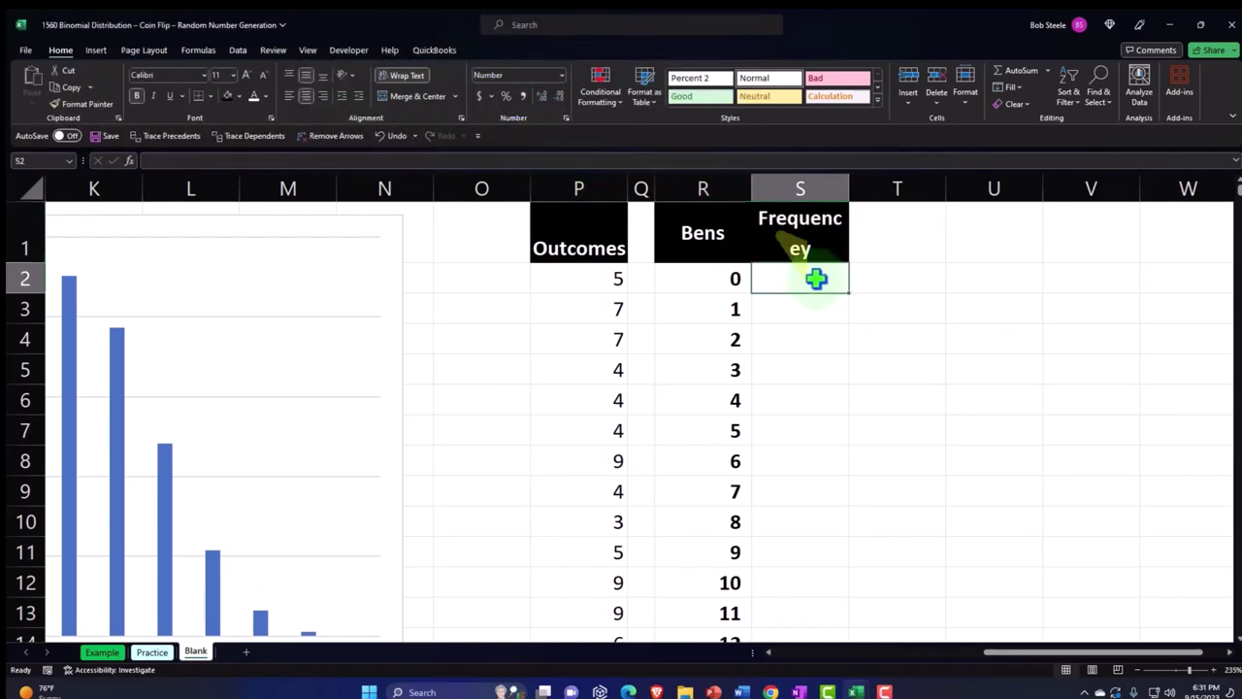
pyautogui.moveTo(657, 241); pyautogui.dragTo(775, 237)
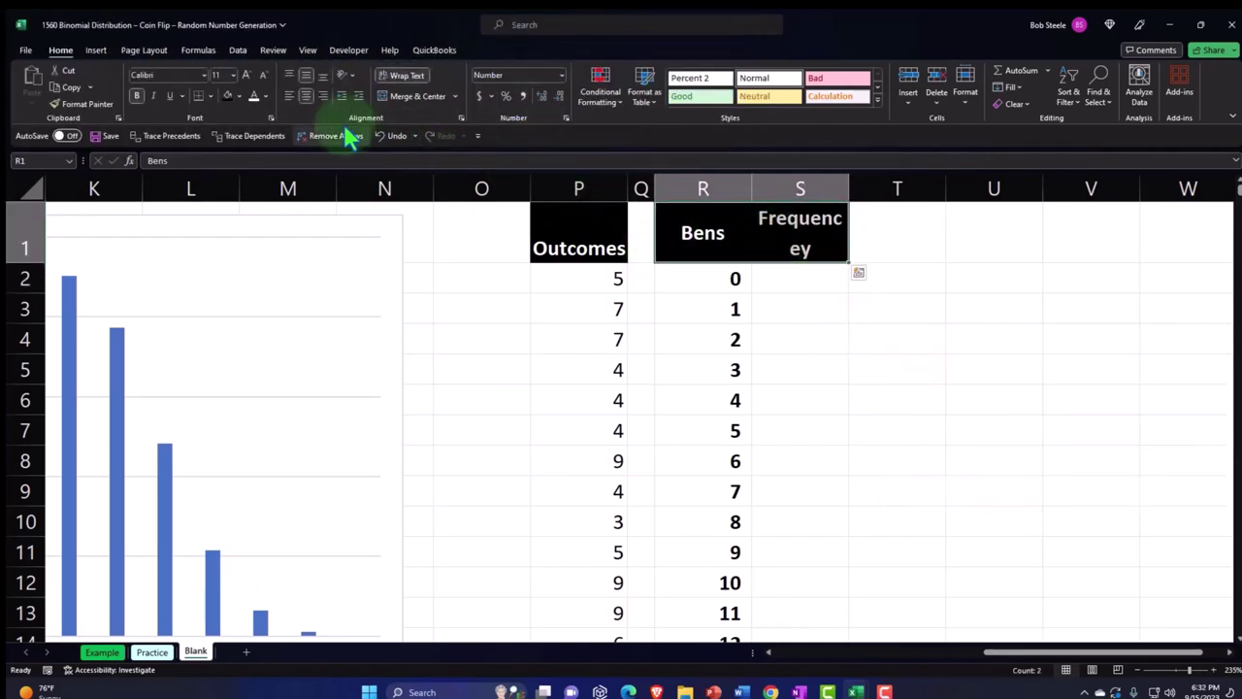
pyautogui.click(289, 78)
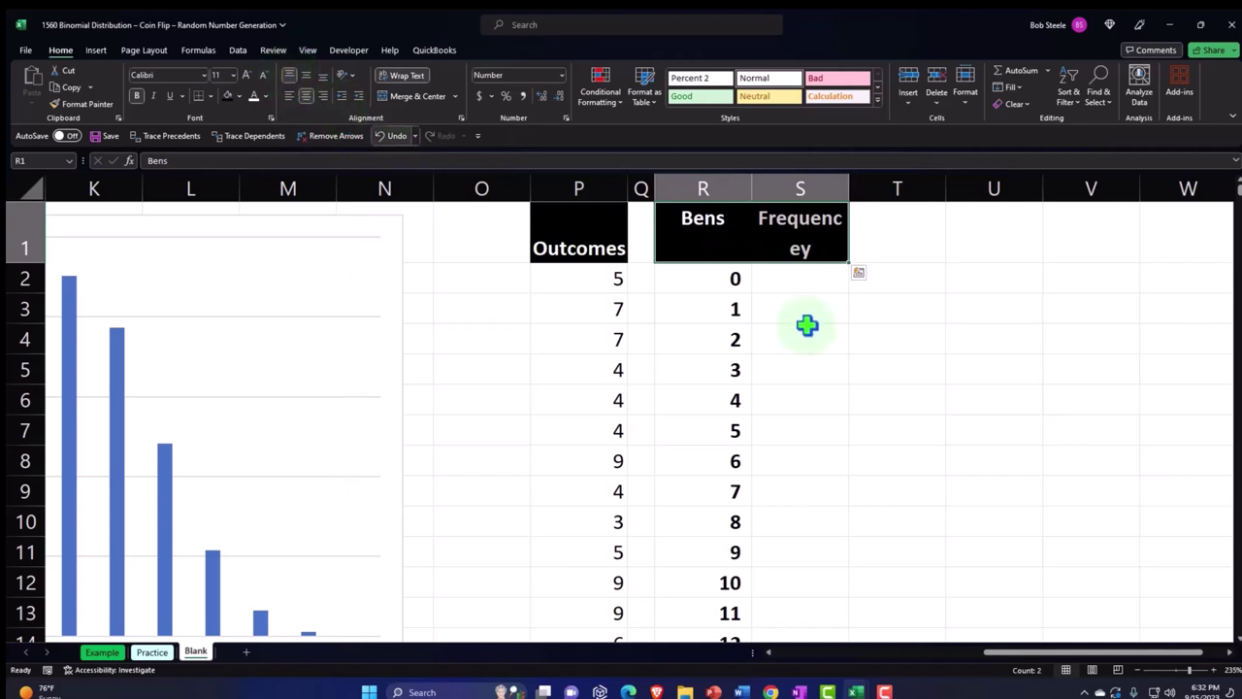
# Enter =COUNTIF(P2:P1001,R2) in S2 to count how often the first bin's value occurs among the outcomes.
pyautogui.click(783, 276)
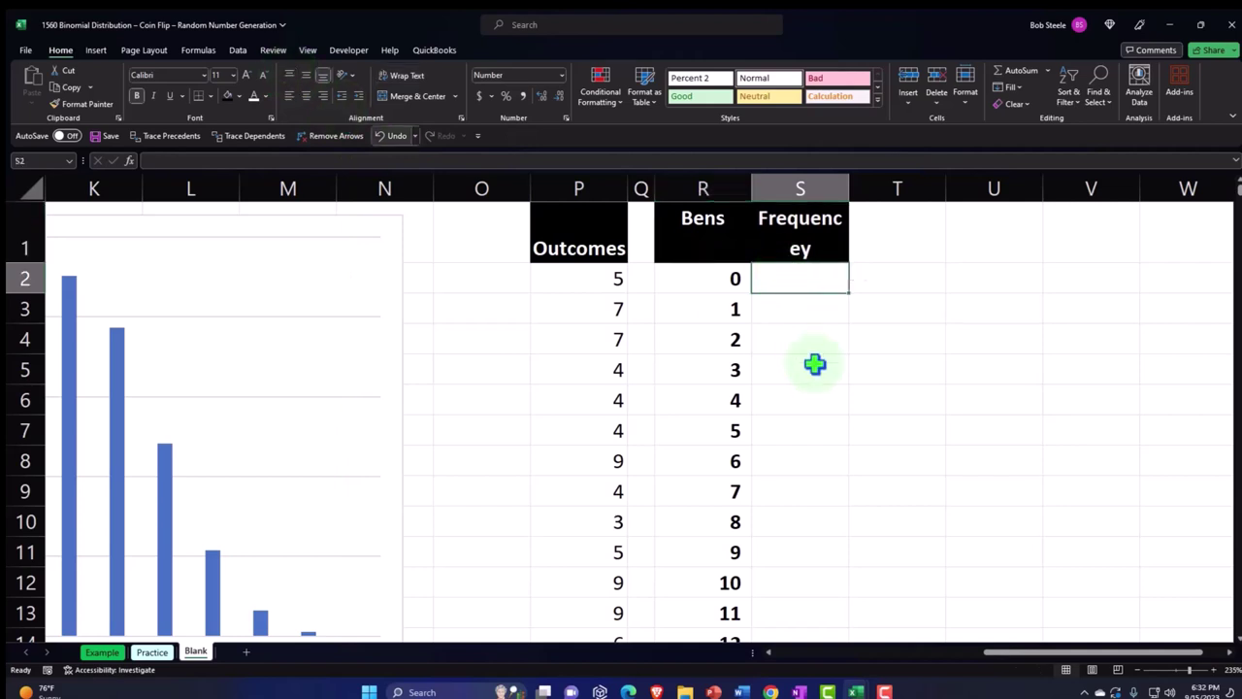
pyautogui.write('=')
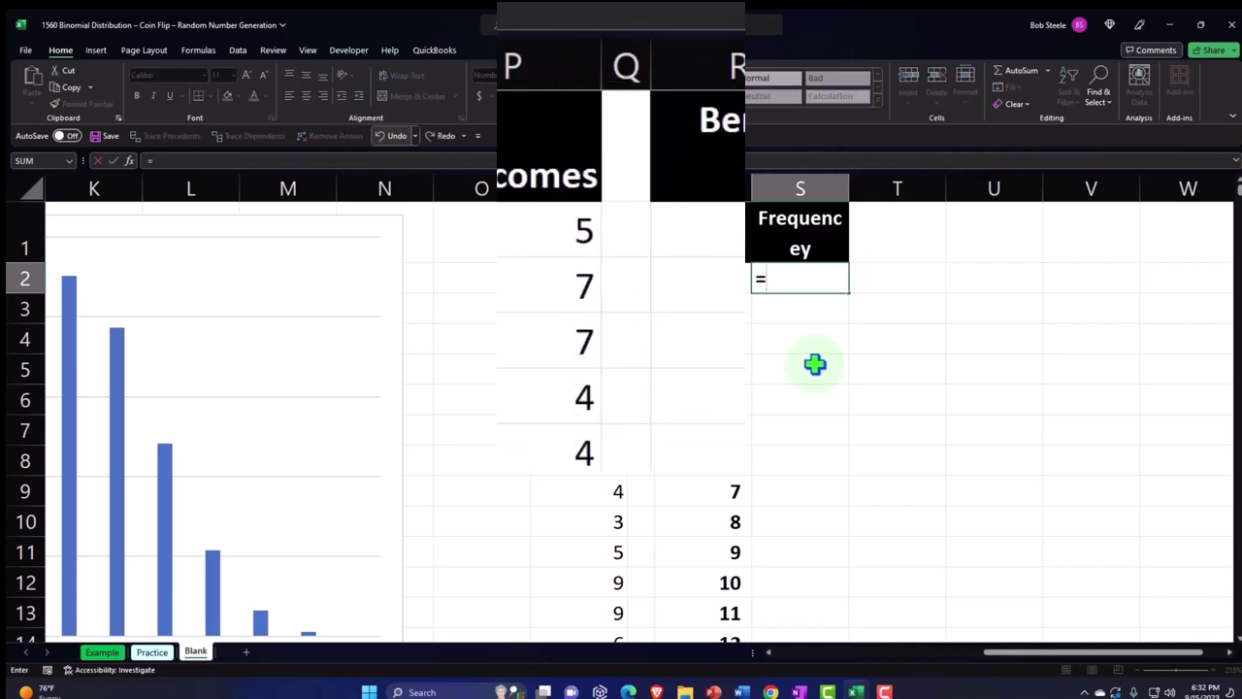
pyautogui.write('couni')
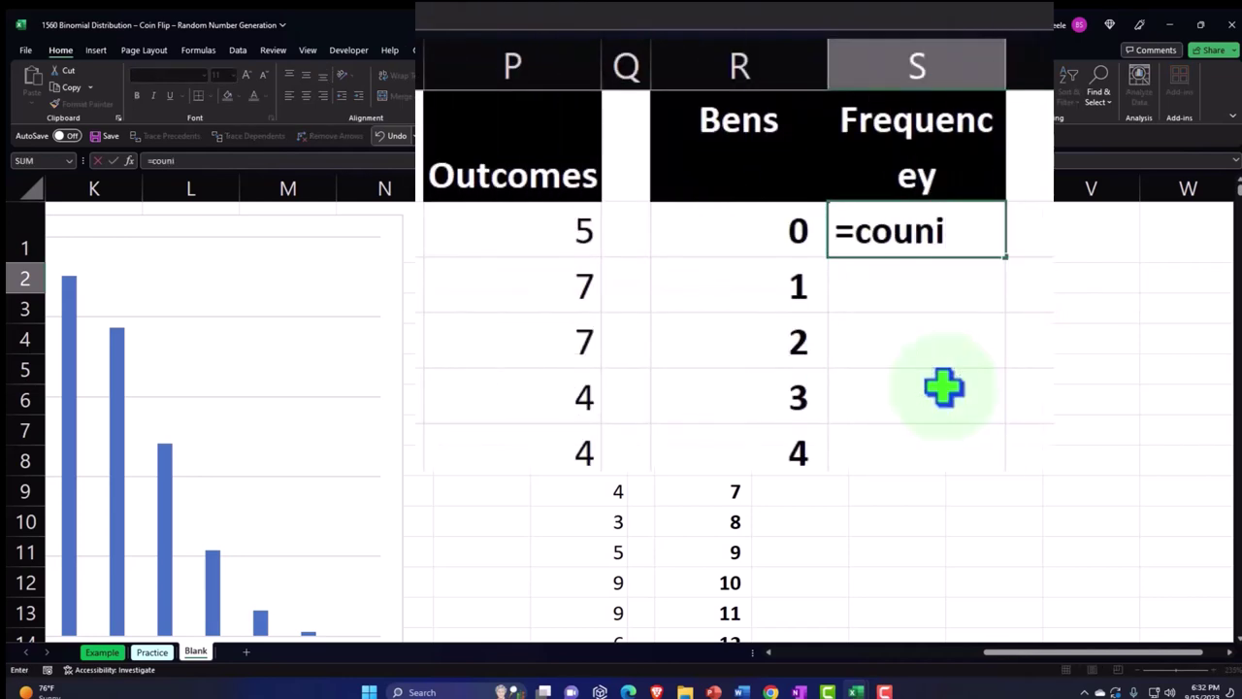
pyautogui.press('BackSpace')
pyautogui.write('tif')
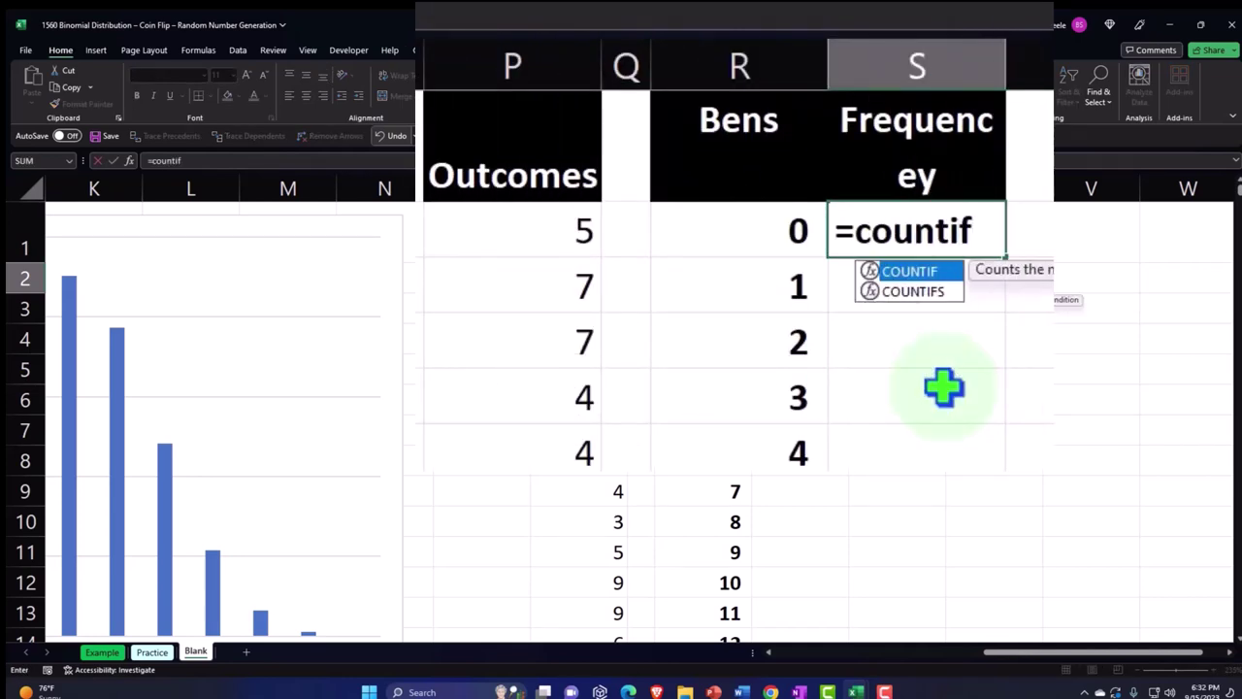
pyautogui.write('(')
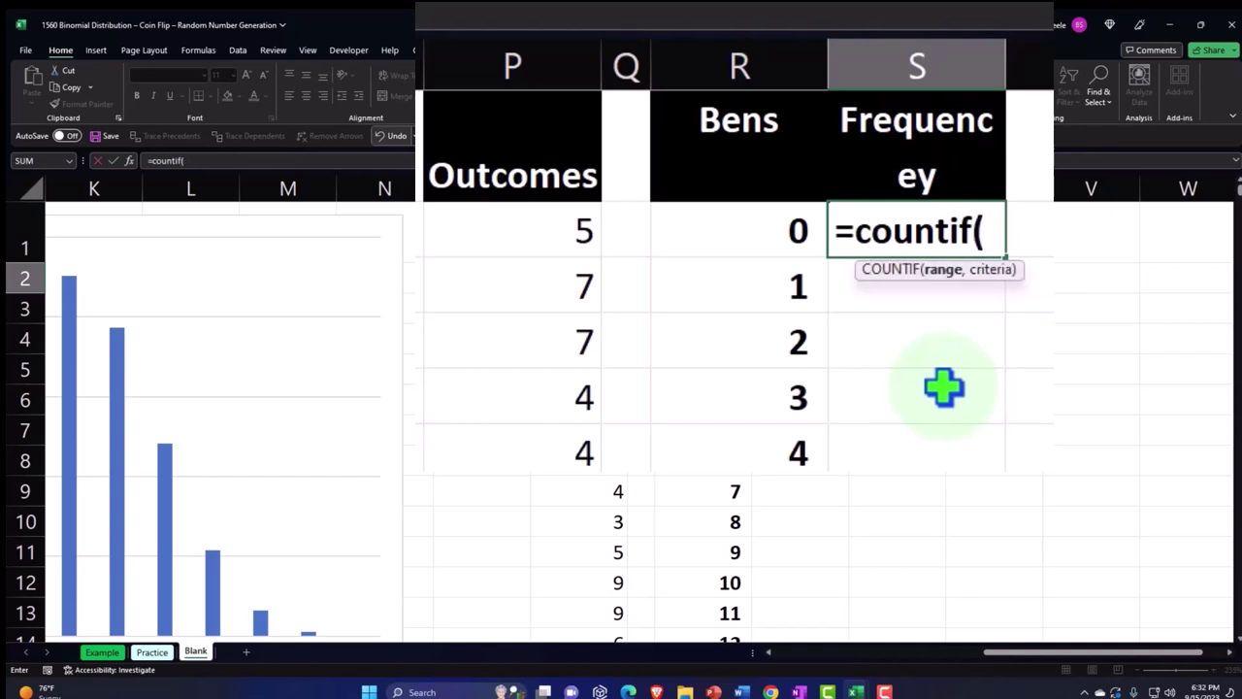
pyautogui.press('Left')
pyautogui.press('Left')
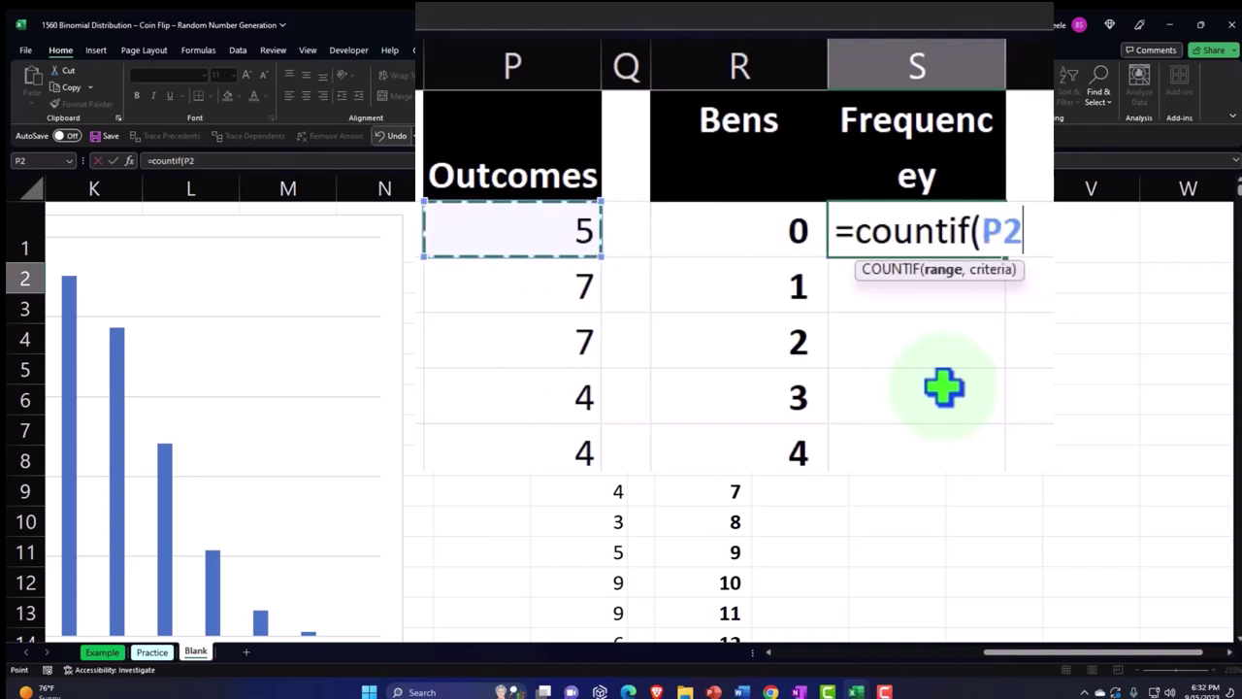
pyautogui.hotkey('ctrl', 'shift', 'Down')
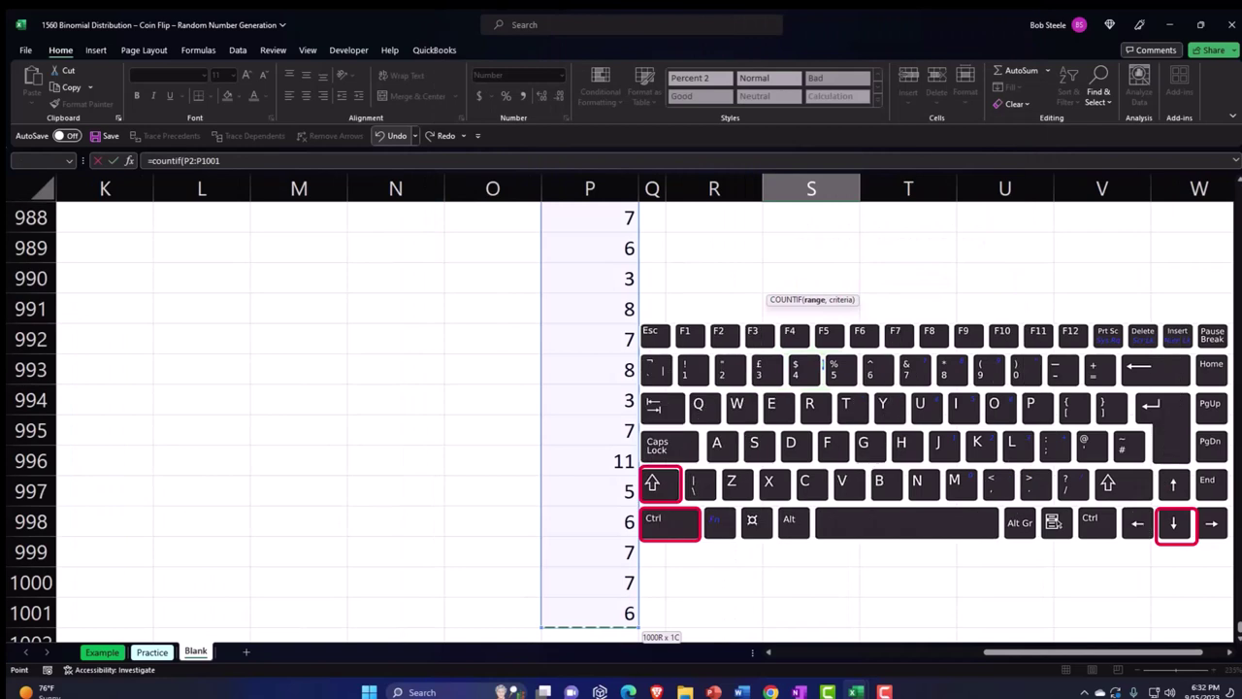
pyautogui.hotkey('ctrl', 'BackSpace')
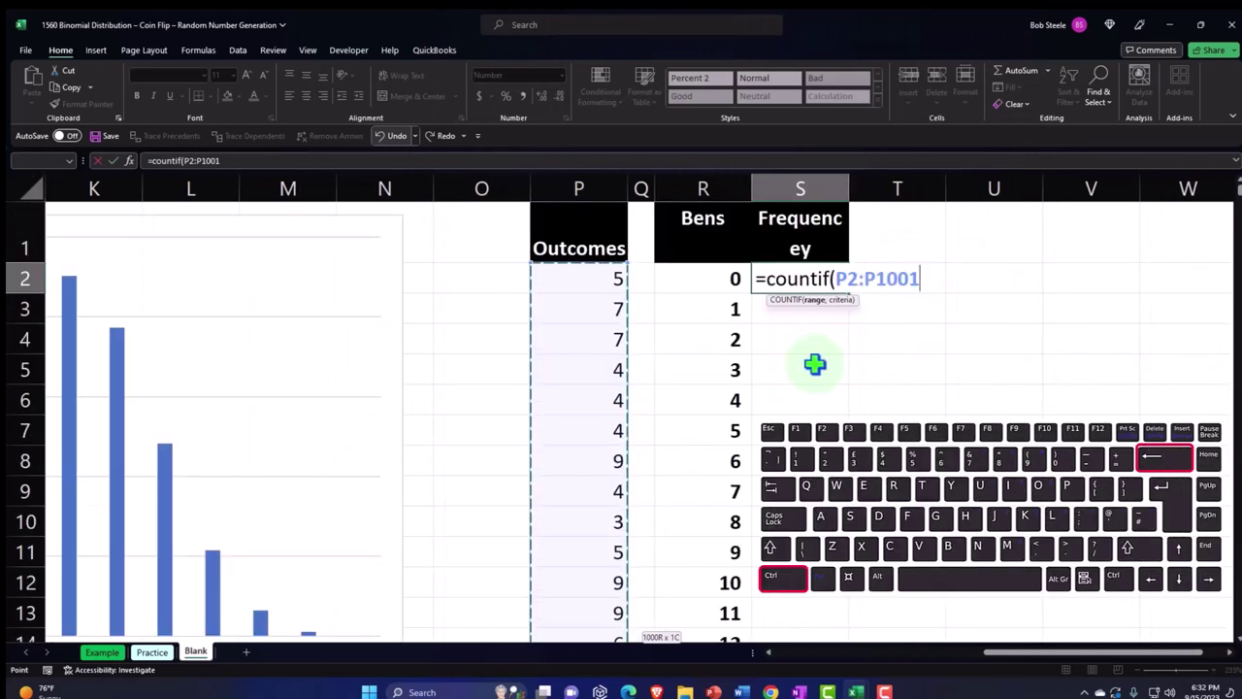
pyautogui.write(',')
pyautogui.press('Left')
pyautogui.write(')')
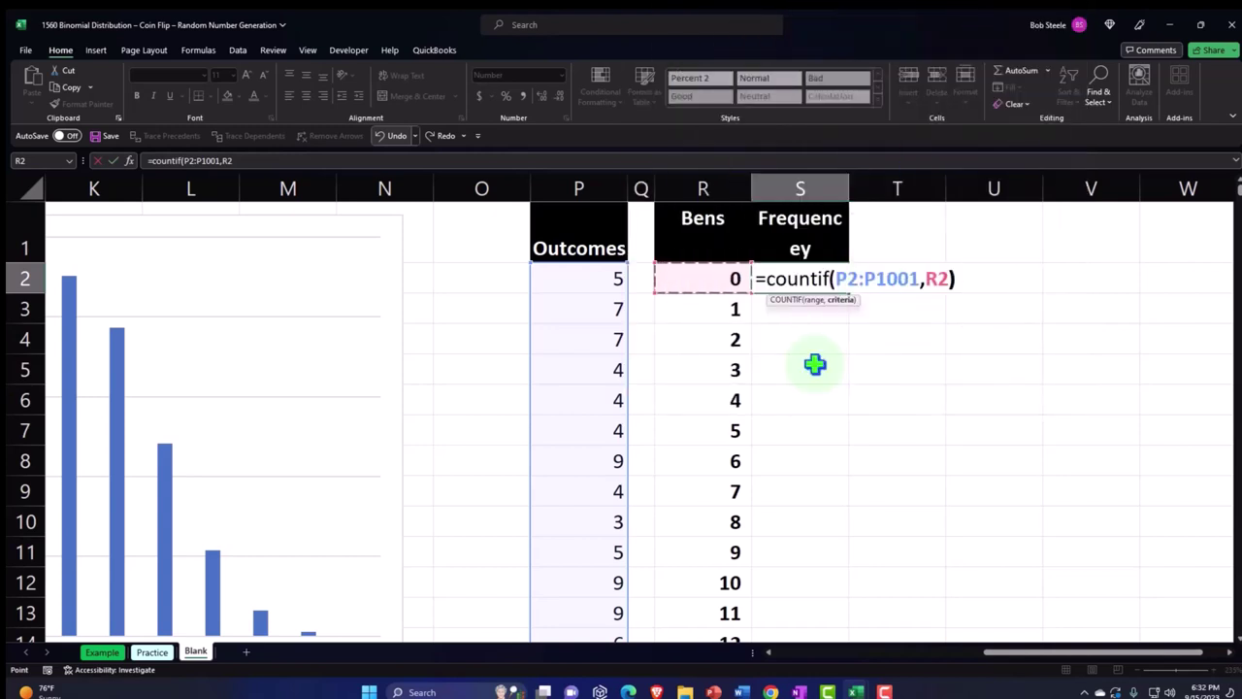
pyautogui.press('Return')
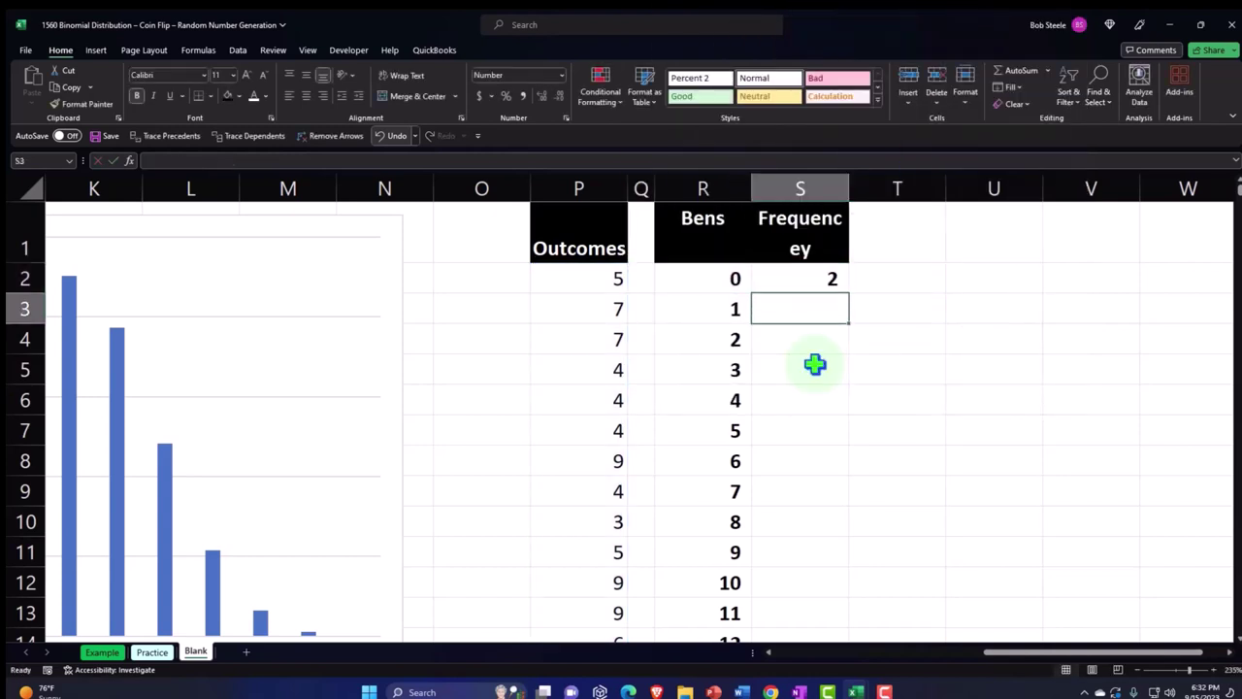
pyautogui.click(730, 281)
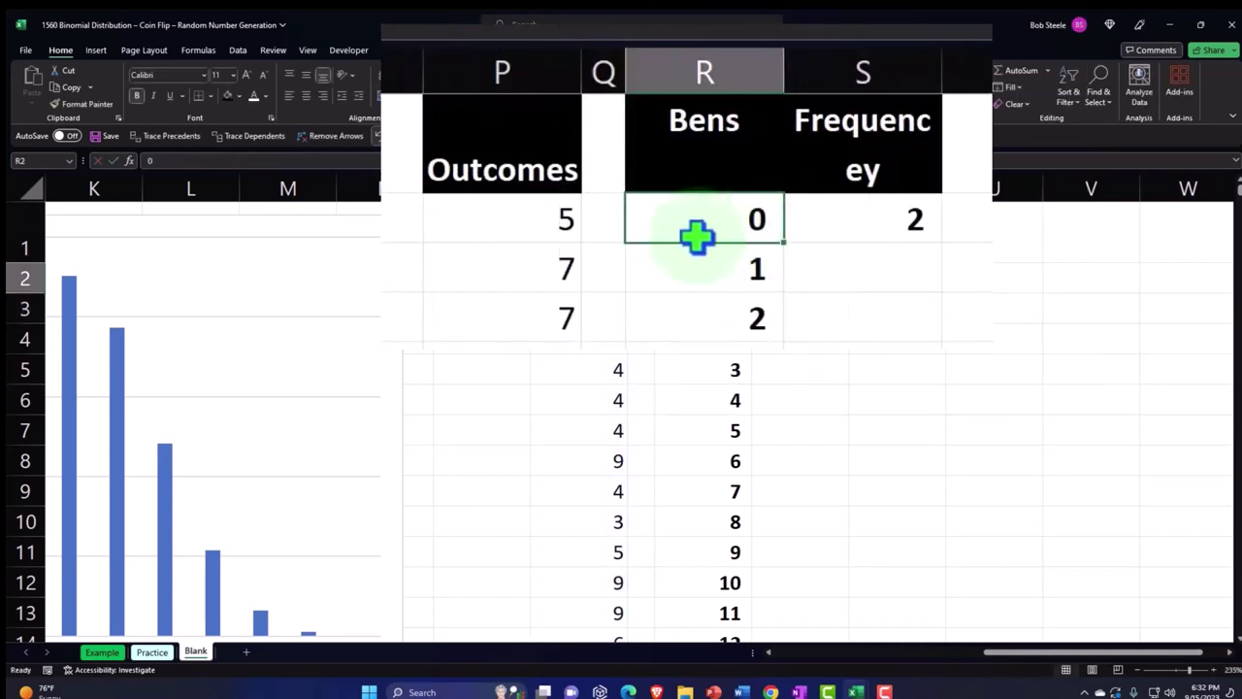
# Enter =FREQUENCY(P2:P1001,R2:R14) in S2 to count the outcomes for every bin in one array formula.
pyautogui.click(829, 225)
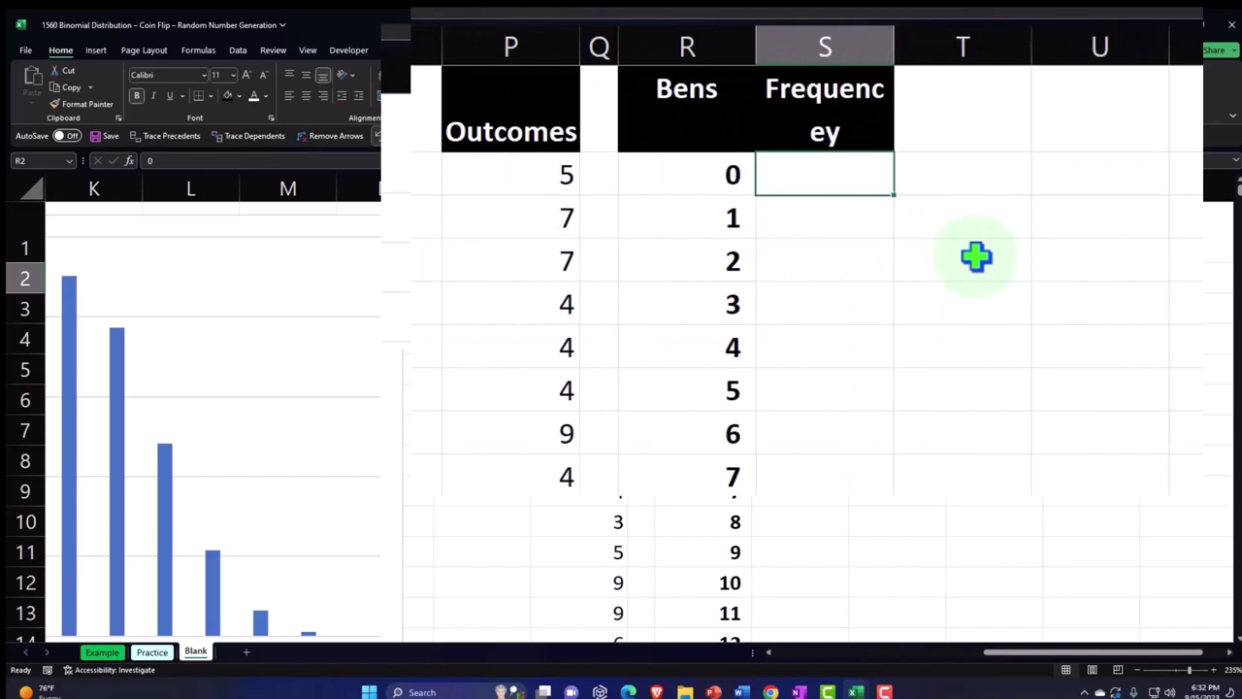
pyautogui.write('=fr3')
pyautogui.press('BackSpace')
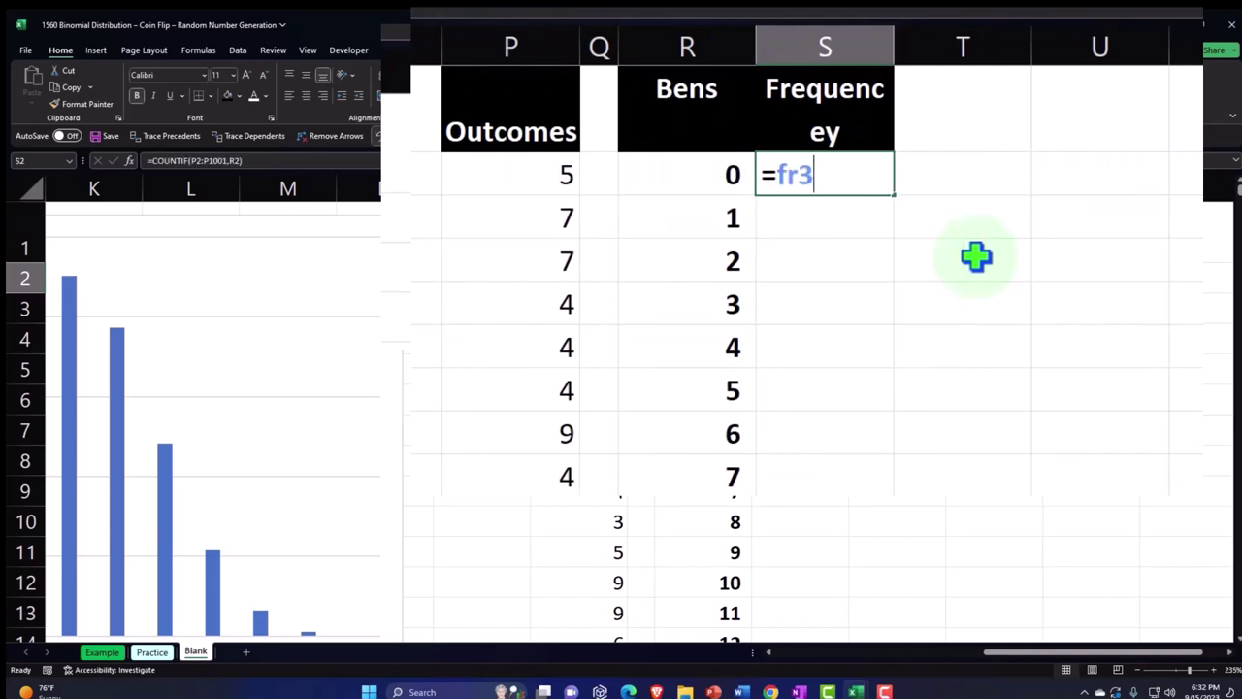
pyautogui.write('e')
pyautogui.press('Tab')
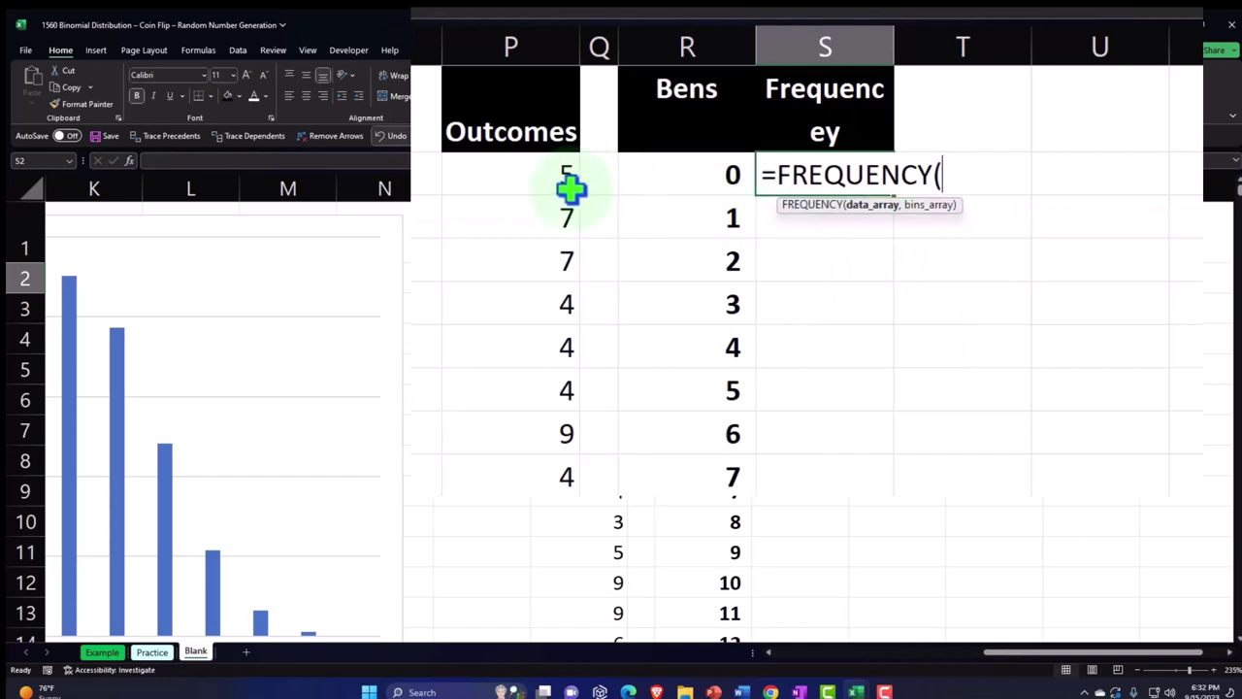
pyautogui.click(527, 176)
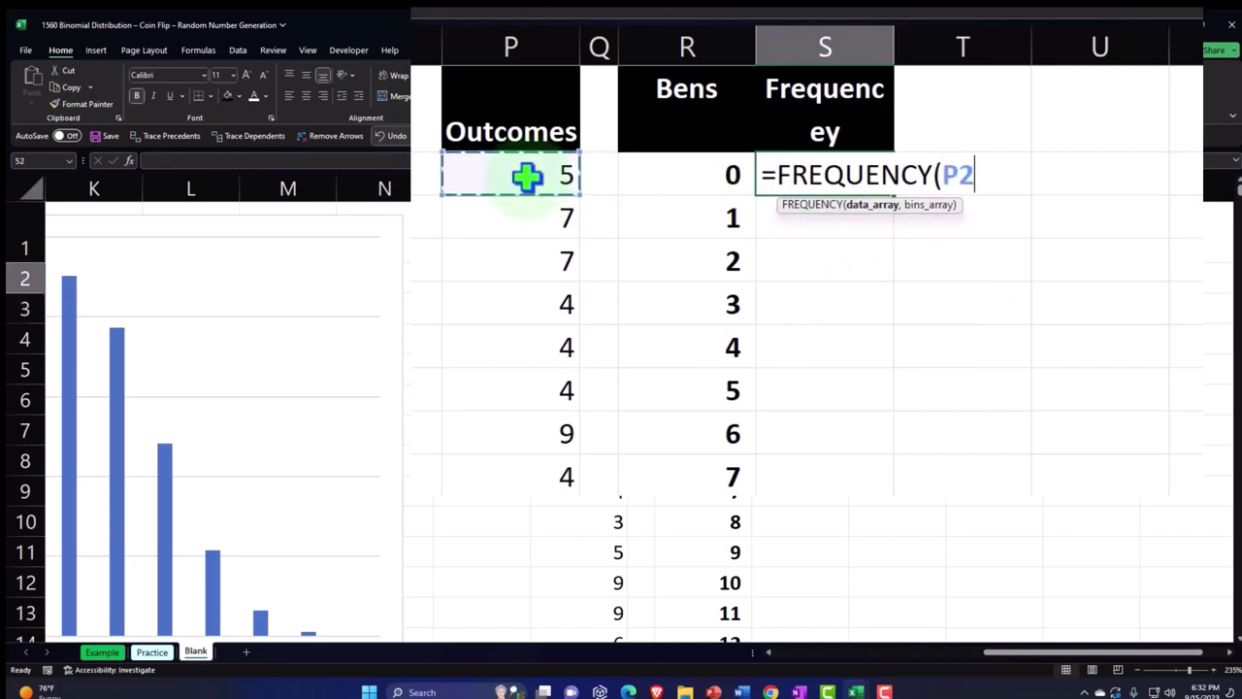
pyautogui.hotkey('ctrl', 'shift', 'Down')
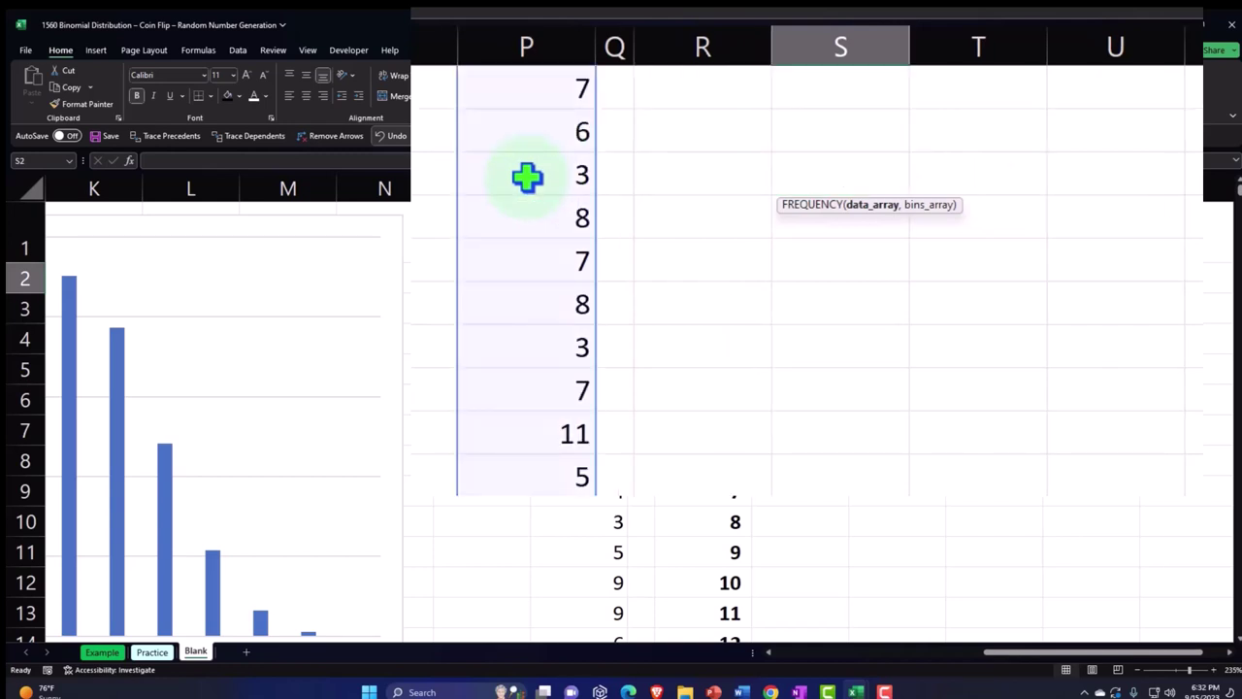
pyautogui.hotkey('ctrl', 'BackSpace')
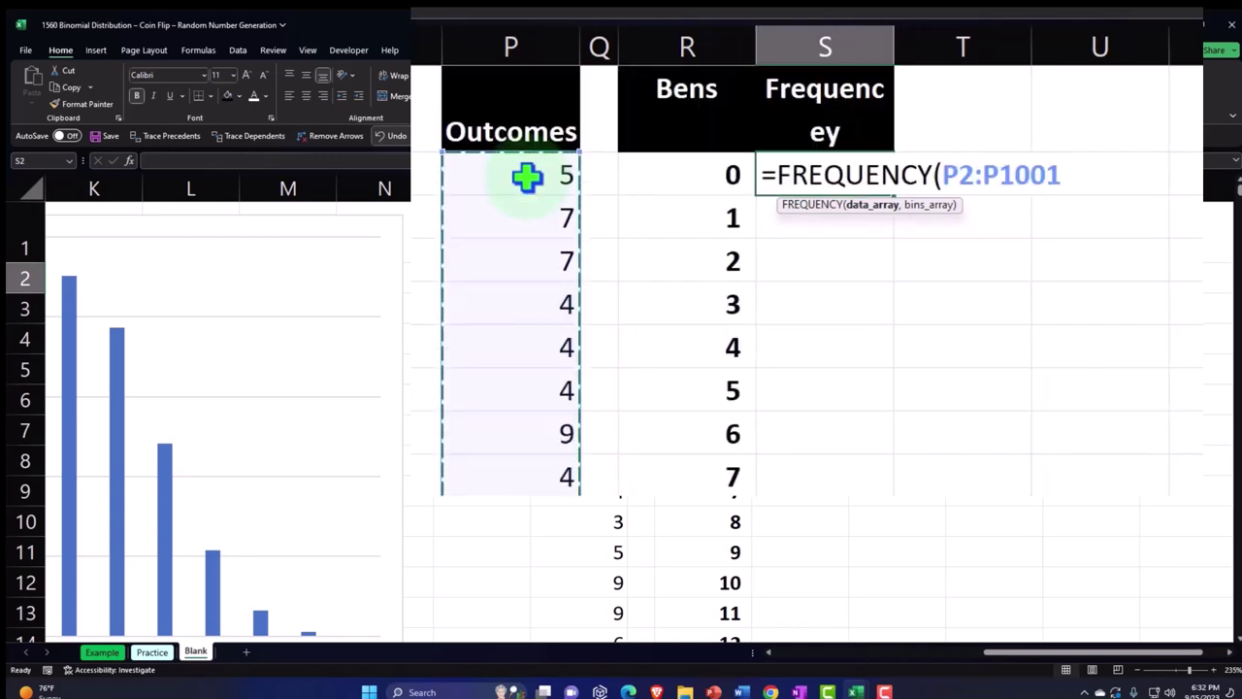
pyautogui.write(',')
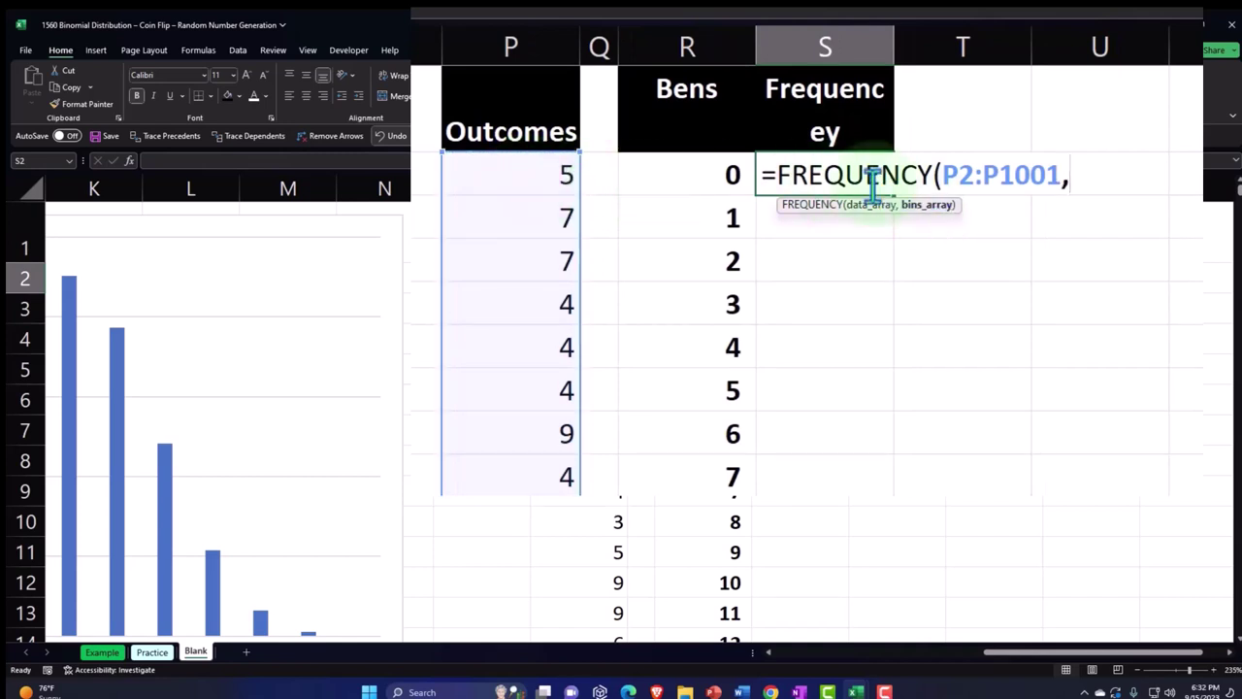
pyautogui.click(718, 173)
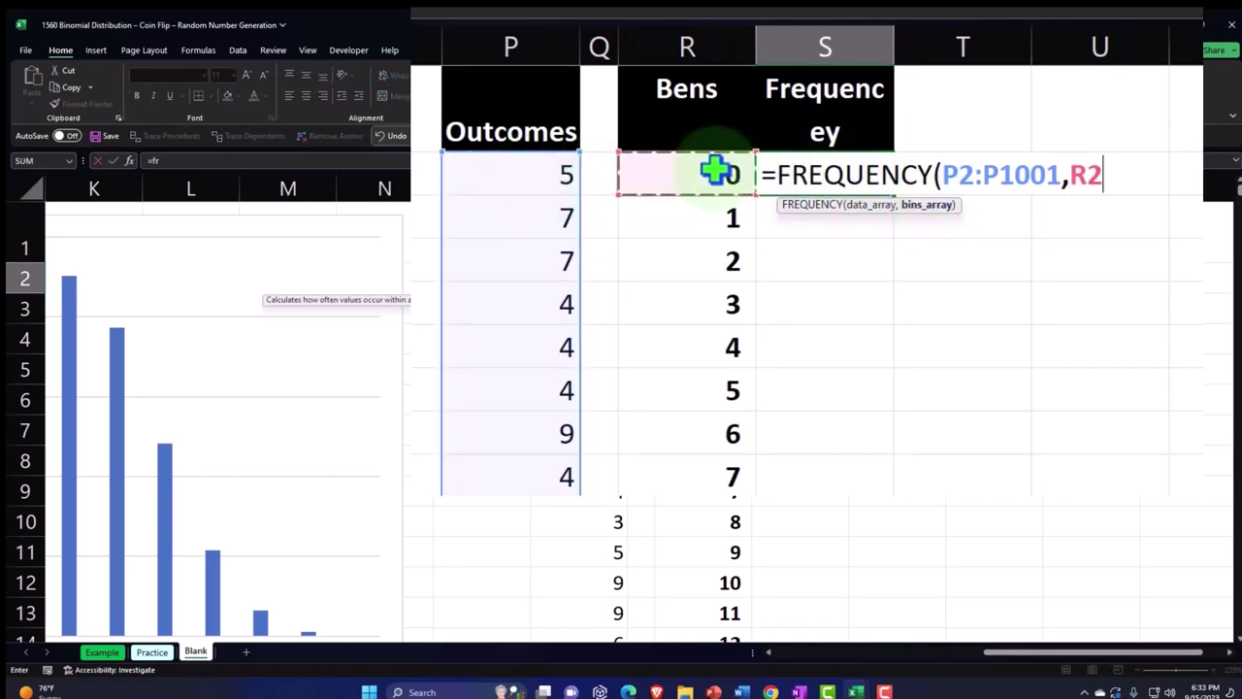
pyautogui.moveTo(718, 172); pyautogui.dragTo(716, 171)
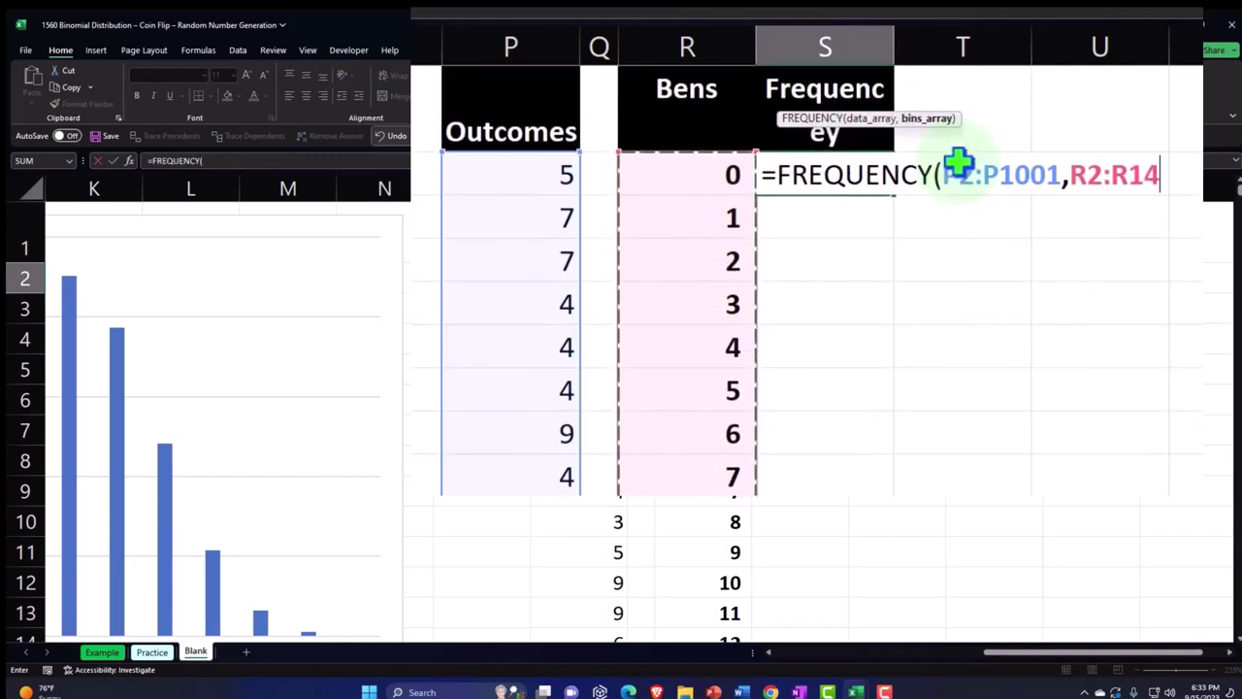
pyautogui.click(590, 279)
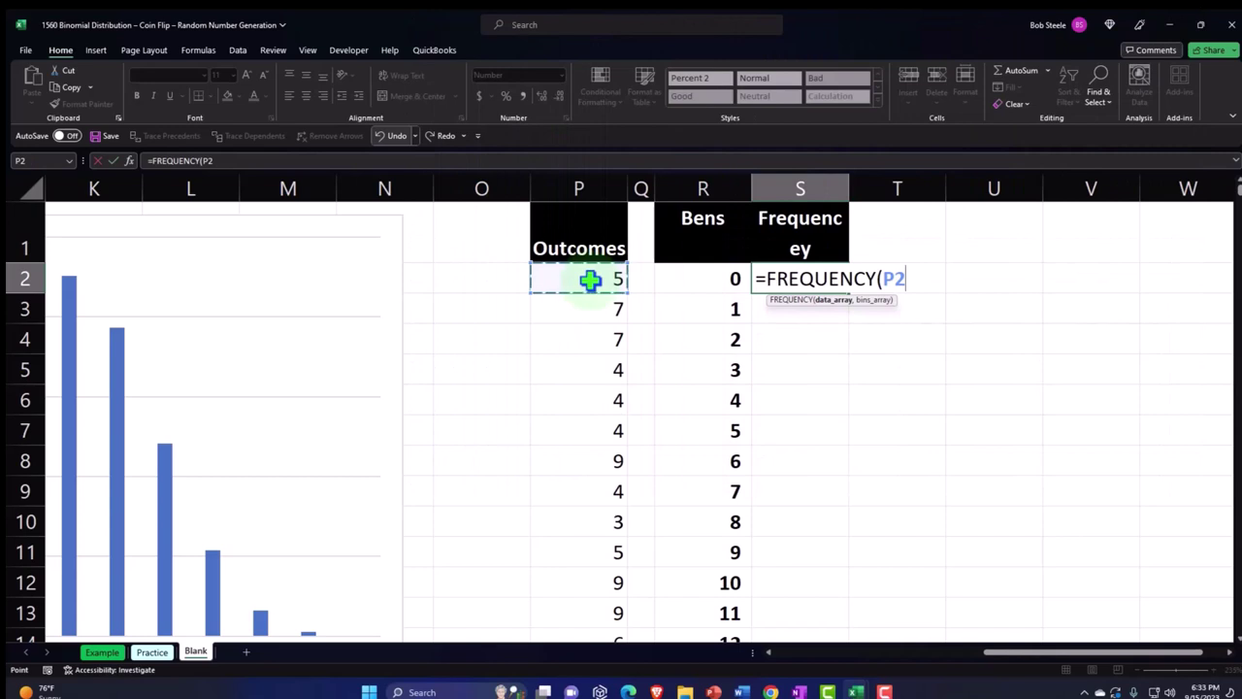
pyautogui.hotkey('ctrl', 'shift', 'Down')
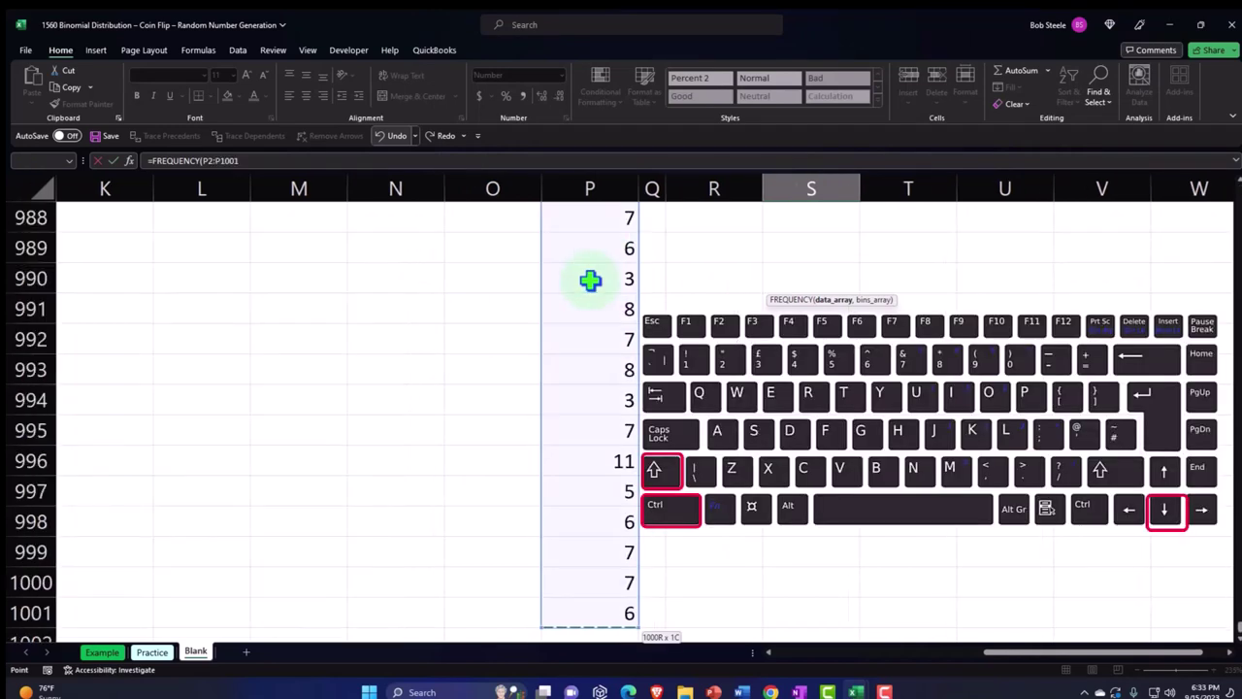
pyautogui.hotkey('ctrl', 'BackSpace')
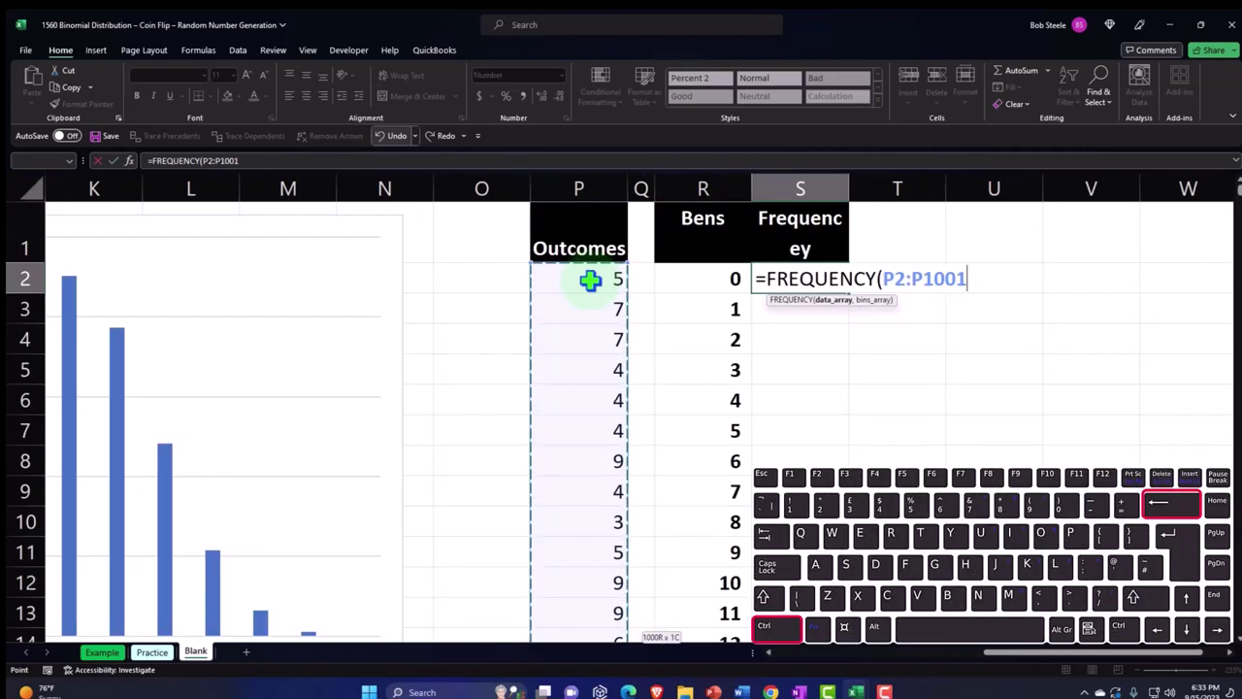
pyautogui.write(',')
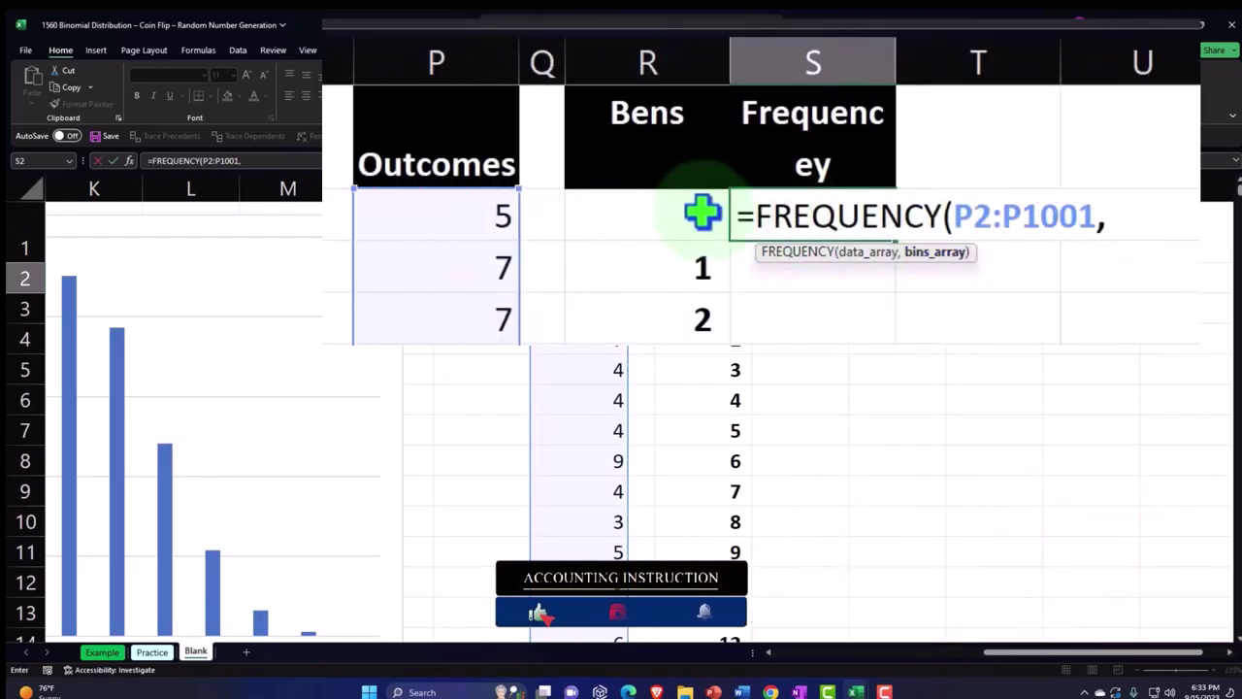
pyautogui.click(686, 212)
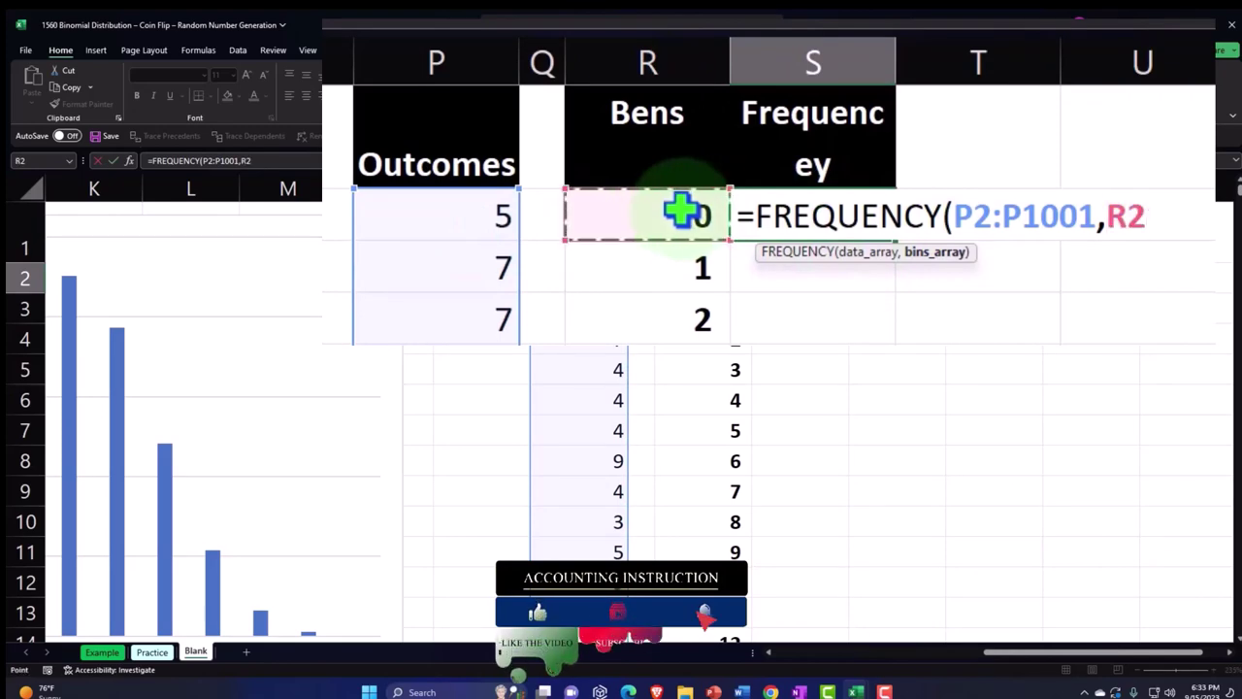
pyautogui.hotkey('ctrl', 'shift', 'Down')
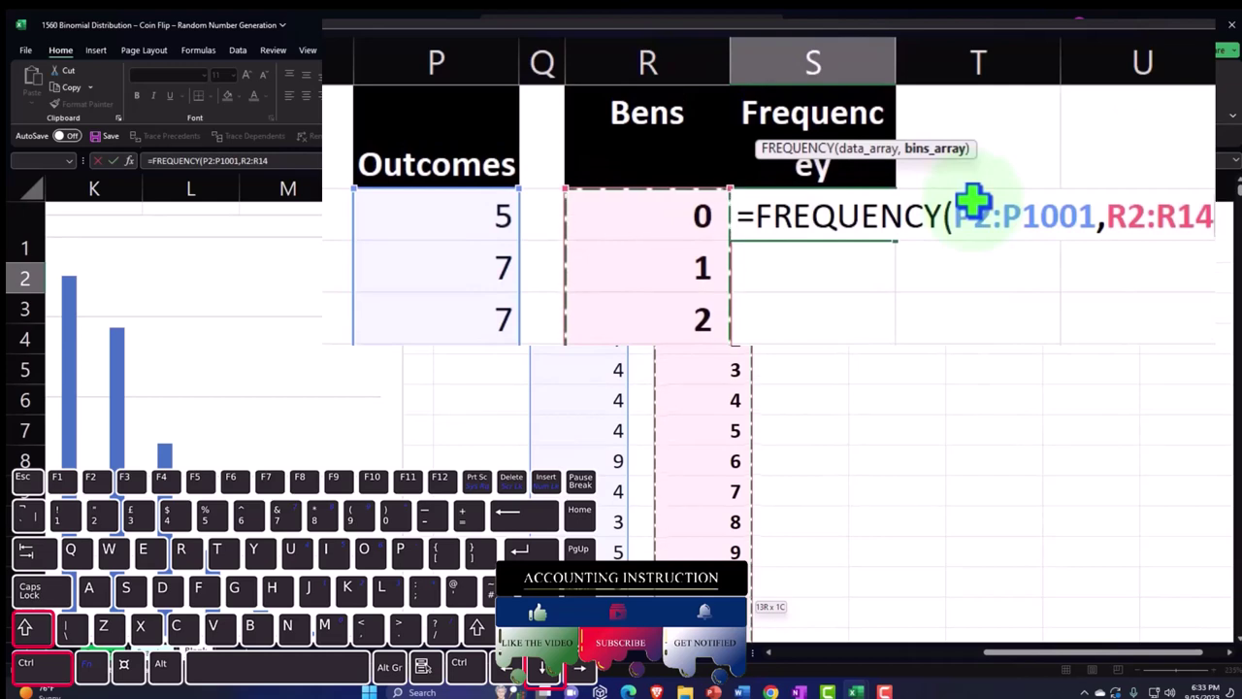
pyautogui.press('Return')
# Shorten the bins range in the S2 FREQUENCY formula to R2:R13.
pyautogui.scroll(-2, 880, 487)
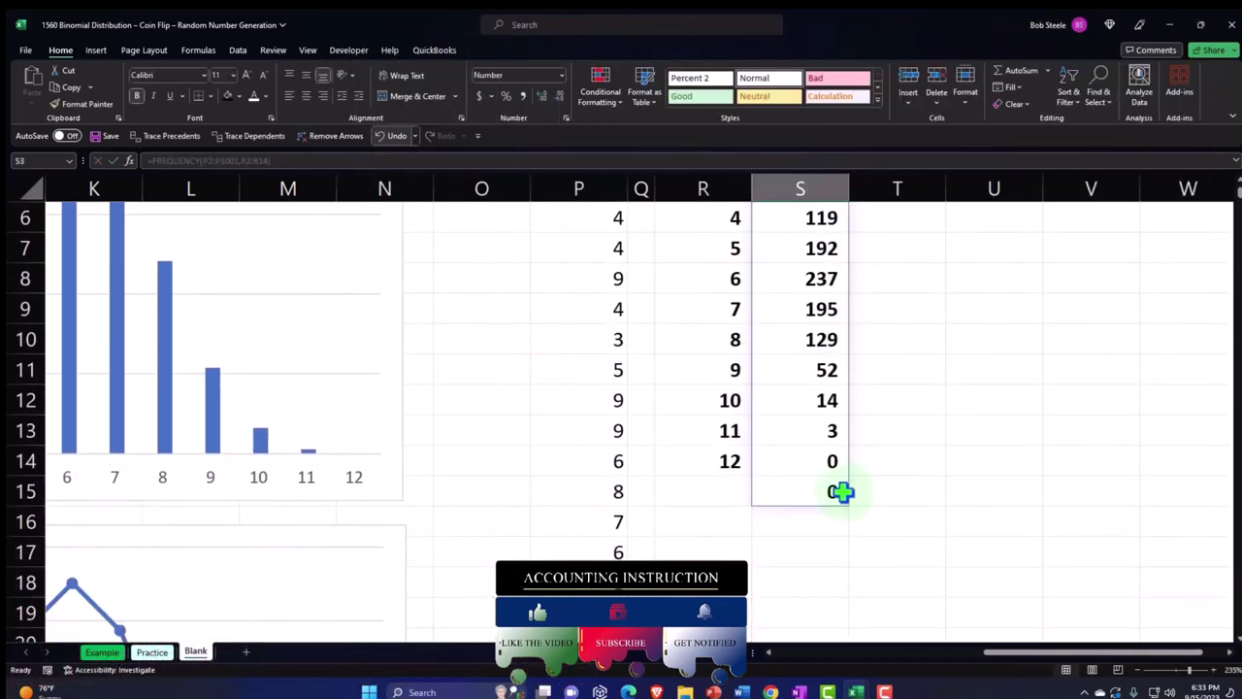
pyautogui.scroll(2, 840, 492)
pyautogui.click(826, 278)
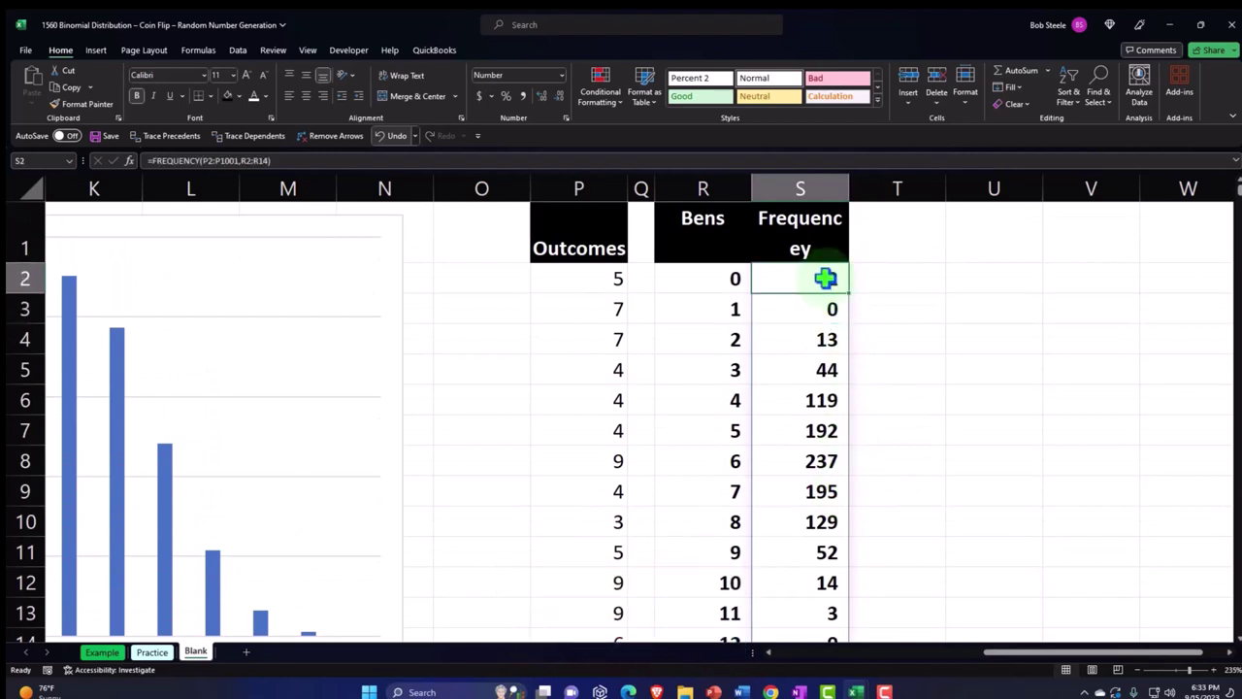
pyautogui.doubleClick(842, 278)
pyautogui.click(1036, 279)
pyautogui.press('BackSpace')
pyautogui.write('3')
pyautogui.press('Return')
pyautogui.scroll(-3, 1012, 379)
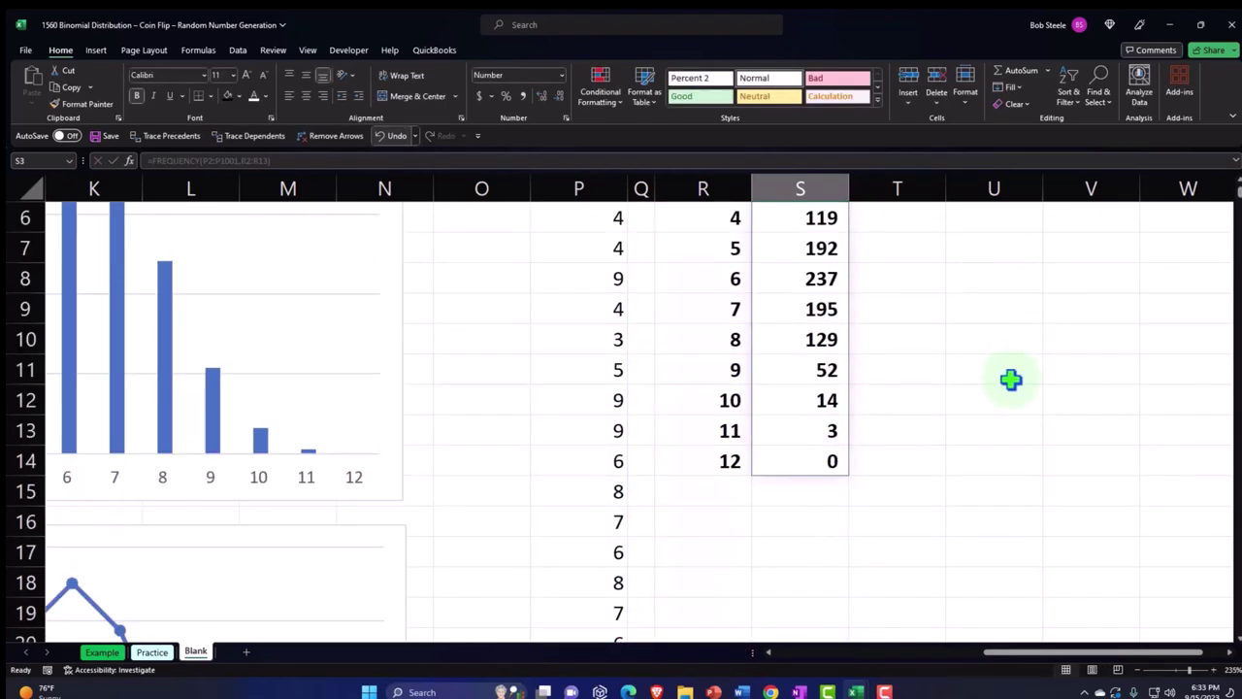
# Enter the label Total in R15, directly below the last bin.
pyautogui.click(705, 394)
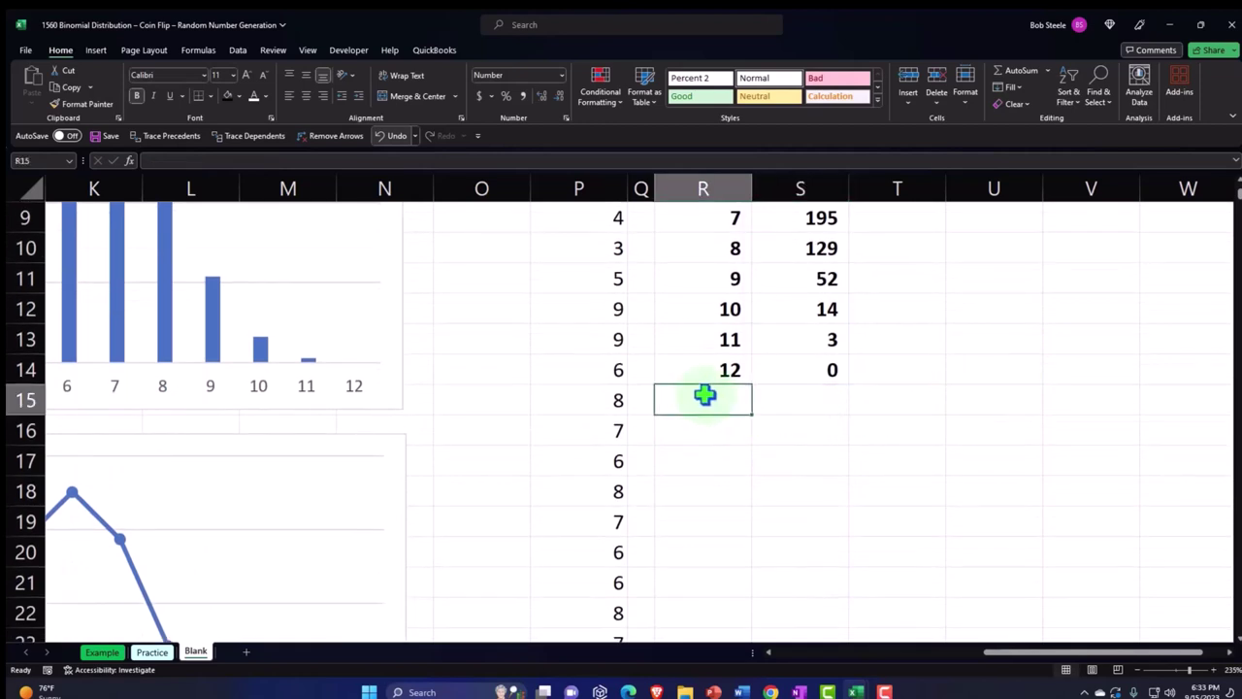
pyautogui.write('Total')
pyautogui.press('Tab')
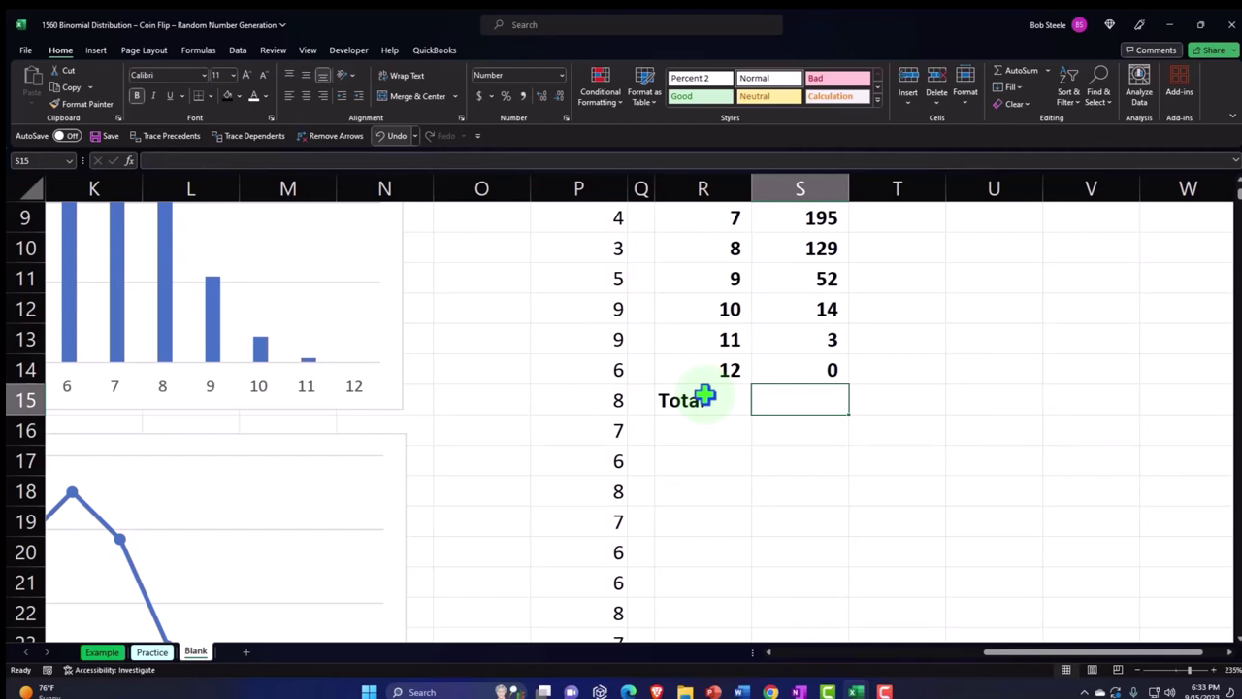
pyautogui.write('=')
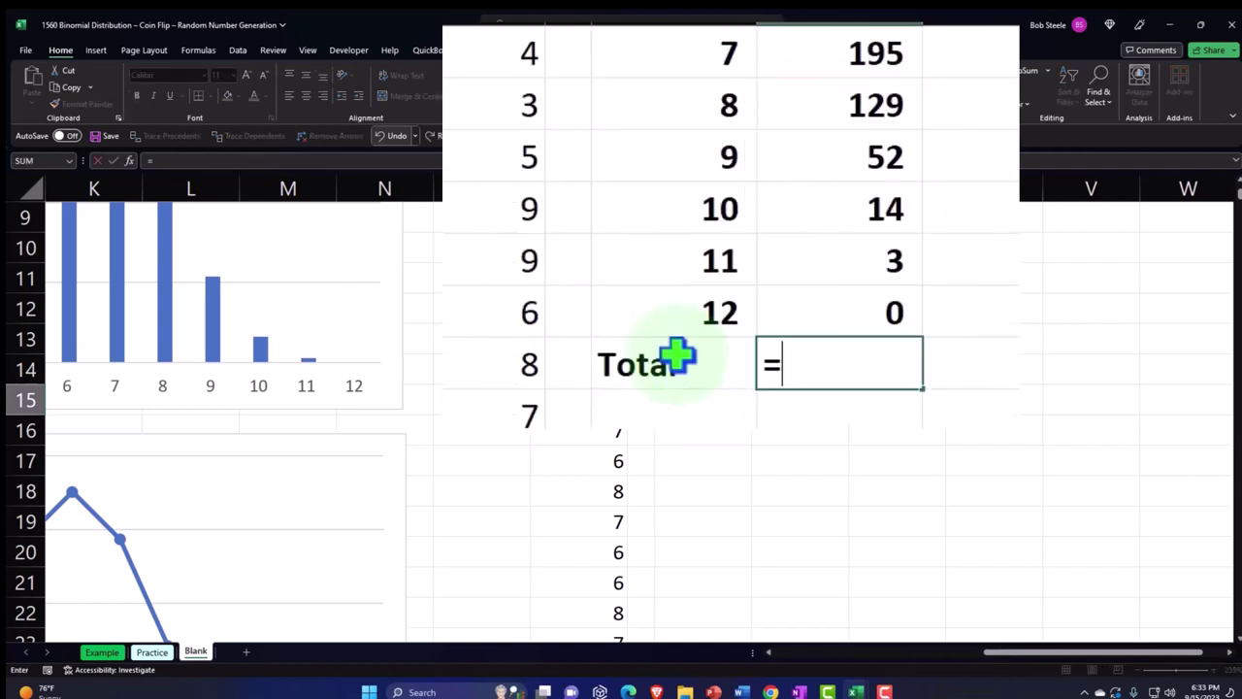
pyautogui.write('sum')
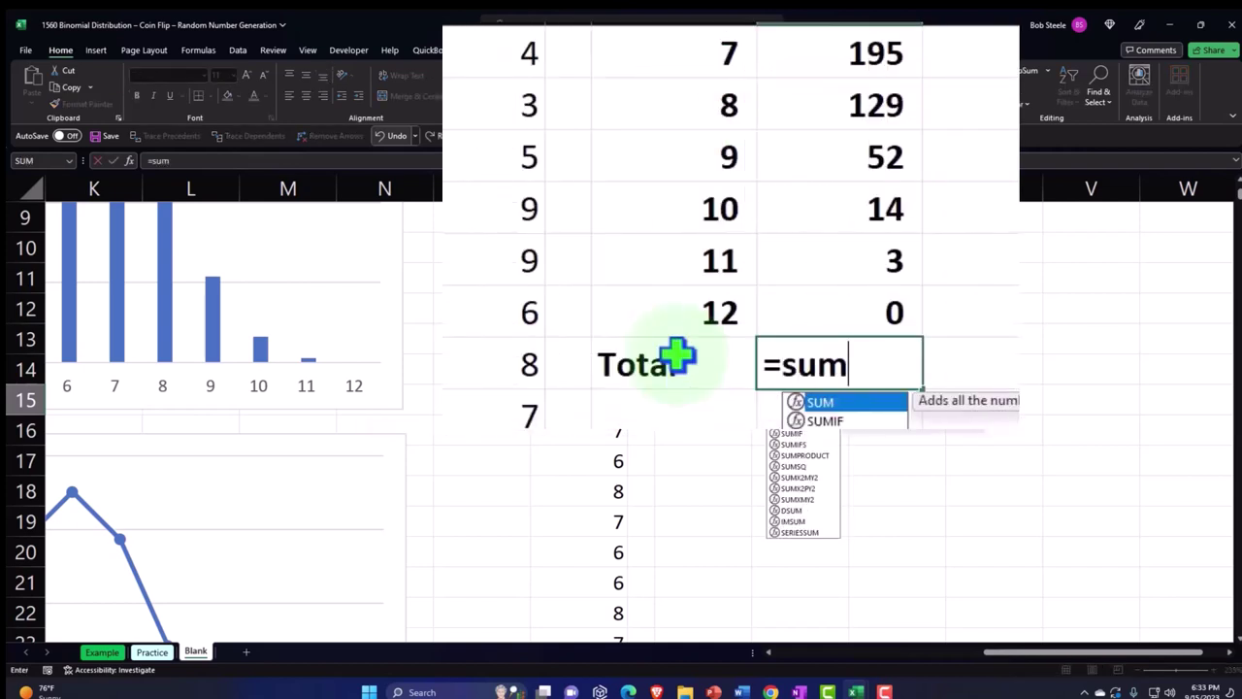
pyautogui.press('BackSpace')
pyautogui.press('BackSpace')
pyautogui.press('BackSpace')
pyautogui.press('BackSpace')
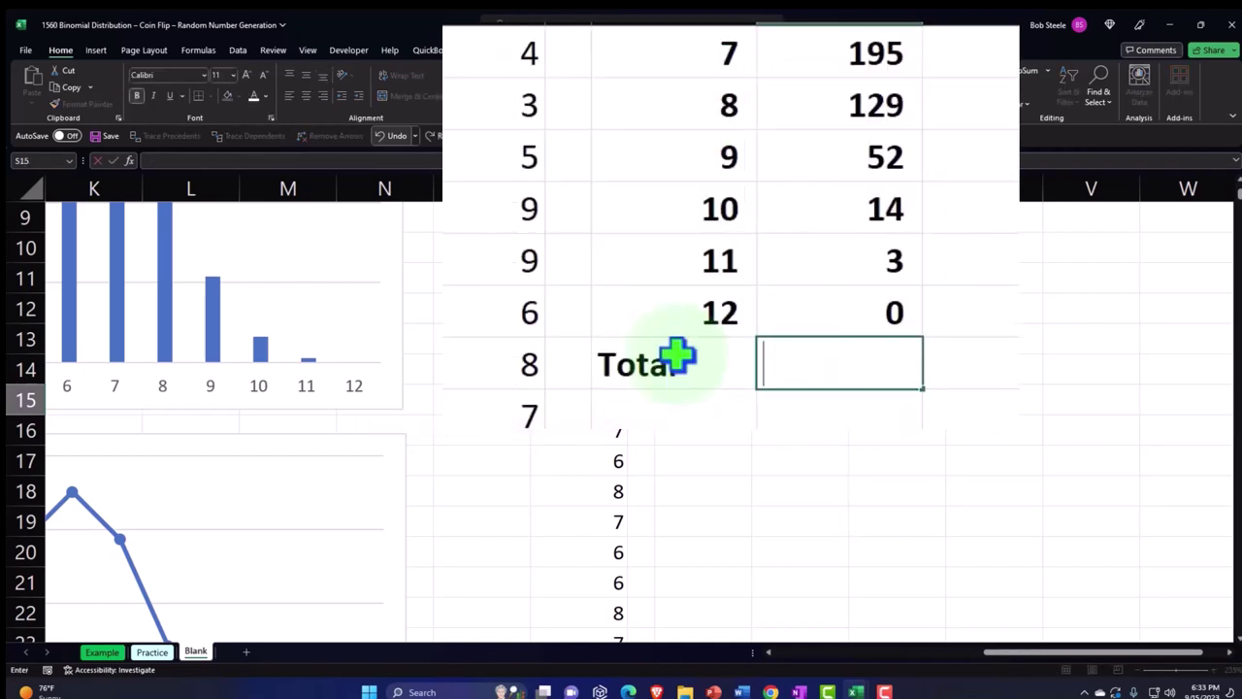
pyautogui.press('Escape')
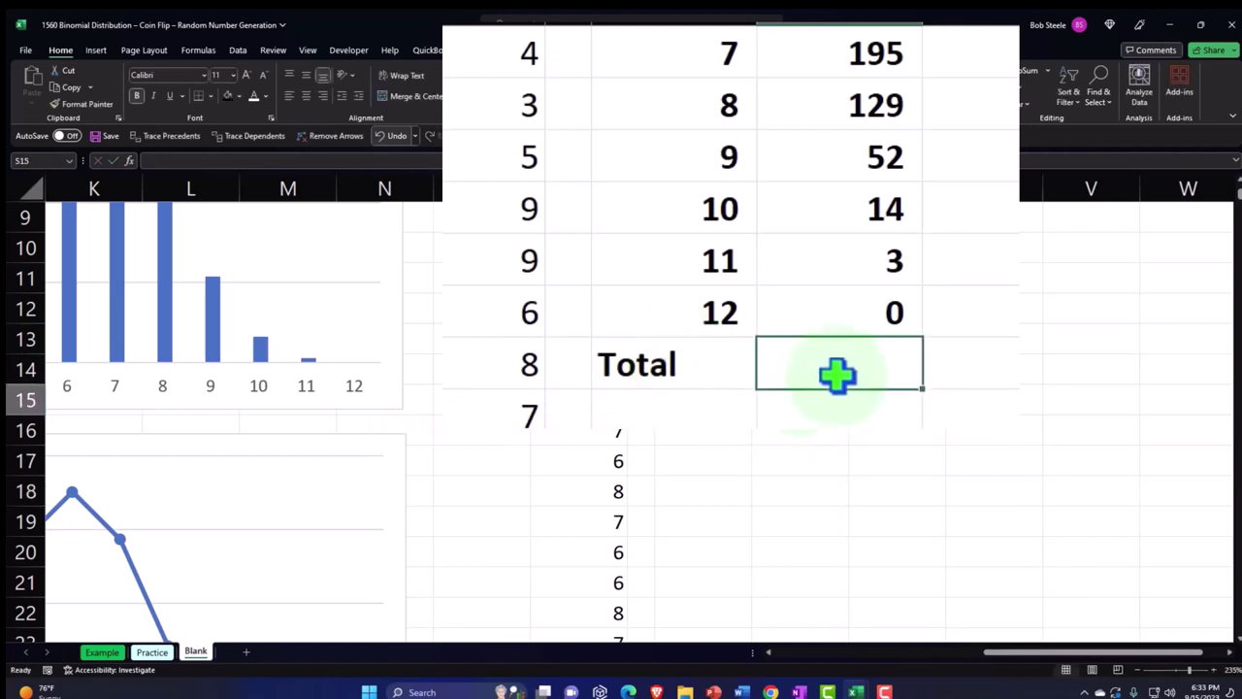
# Sum the bin frequencies in S15 beside the Total label.
pyautogui.hotkey('alt', '=')
pyautogui.press('Return')
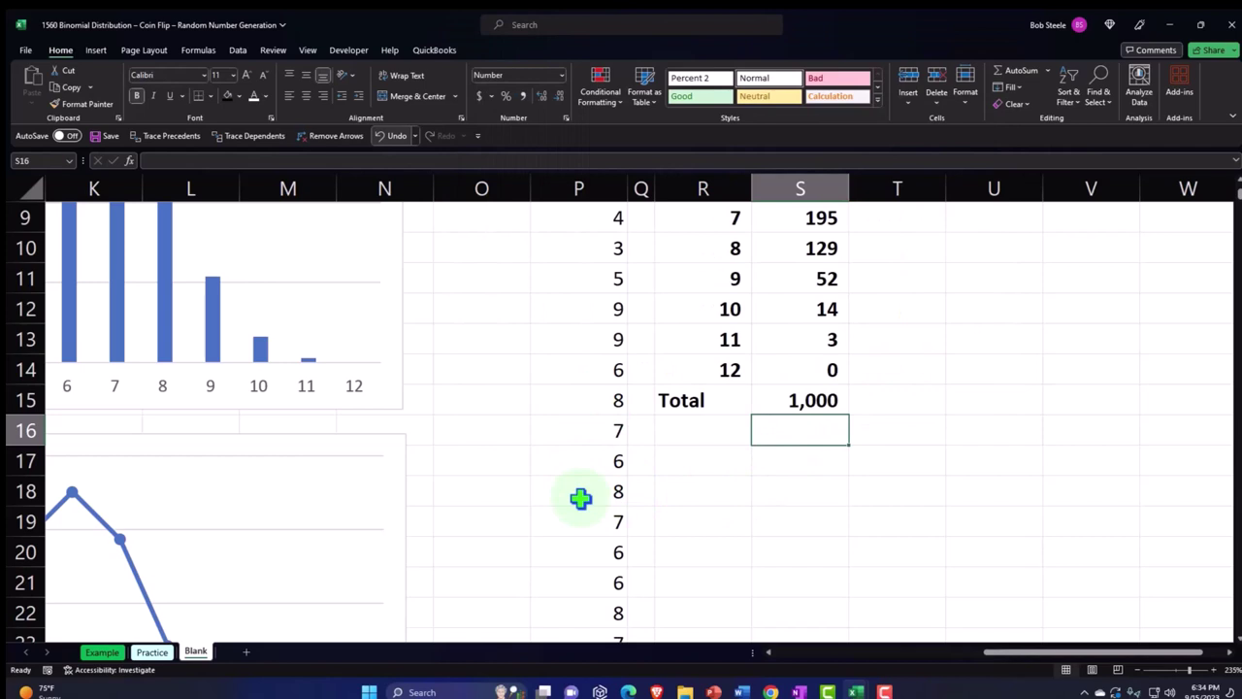
# Compare each bin from 0 to 6 with its count in the frequency column.
pyautogui.scroll(3, 580, 498)
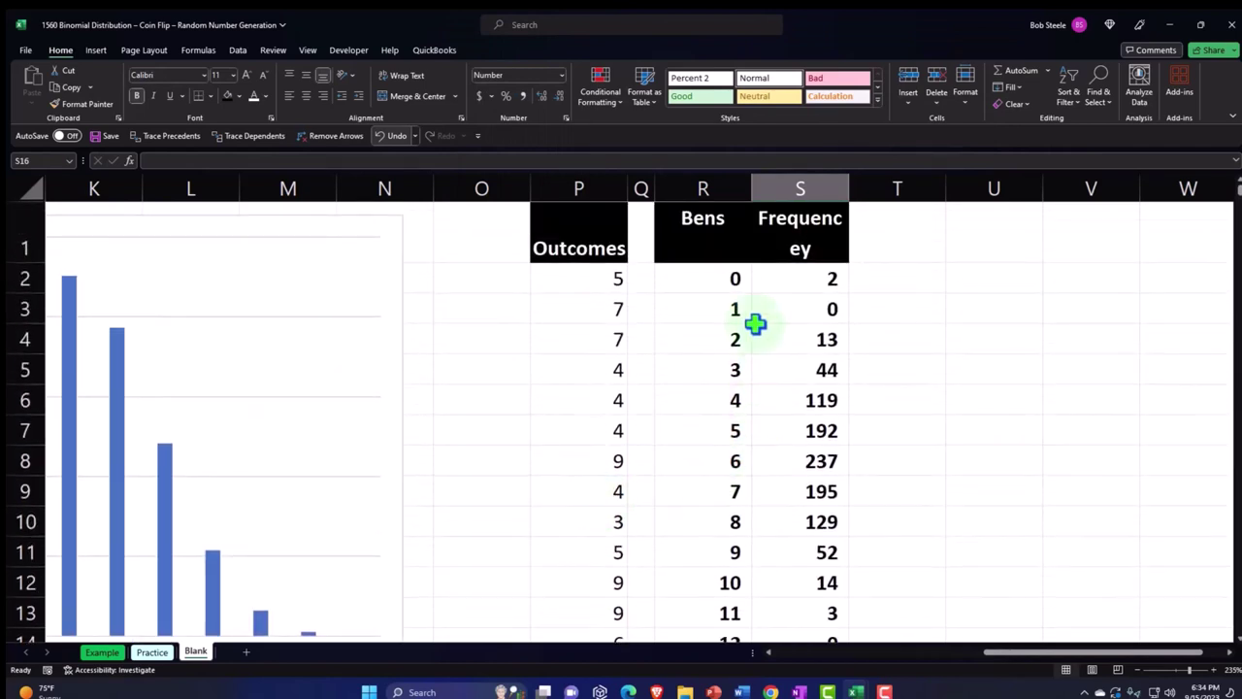
pyautogui.click(731, 282)
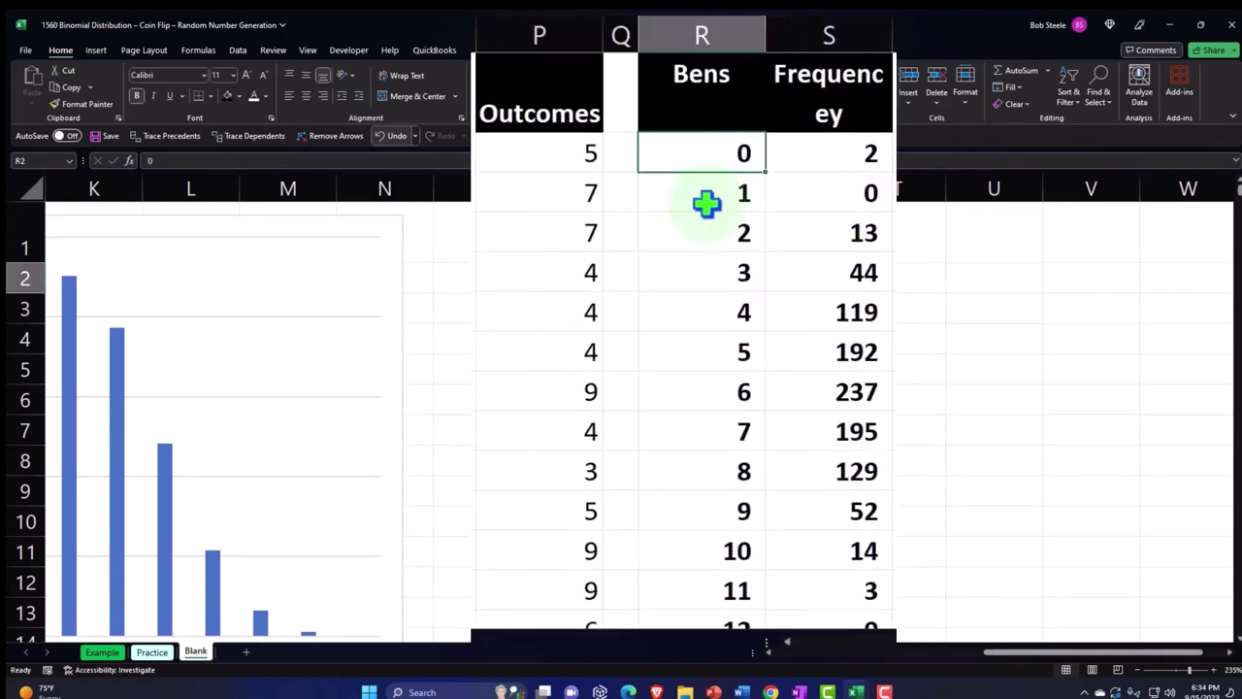
pyautogui.press('Right')
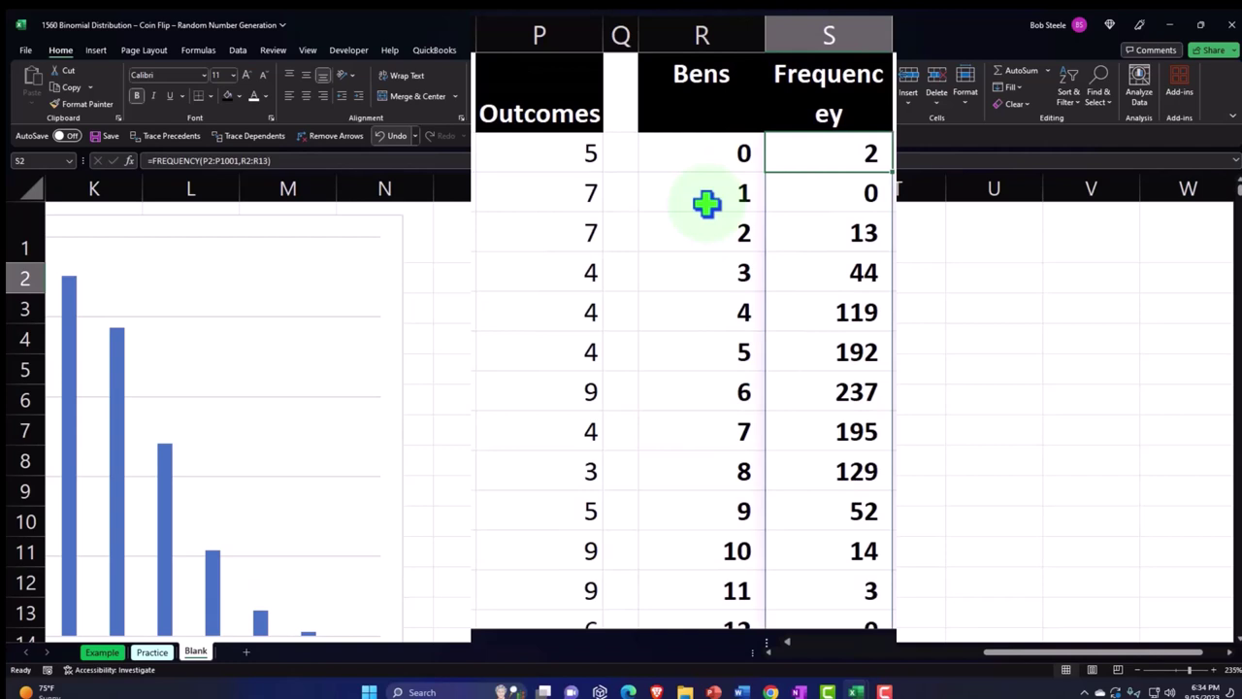
pyautogui.press('Down')
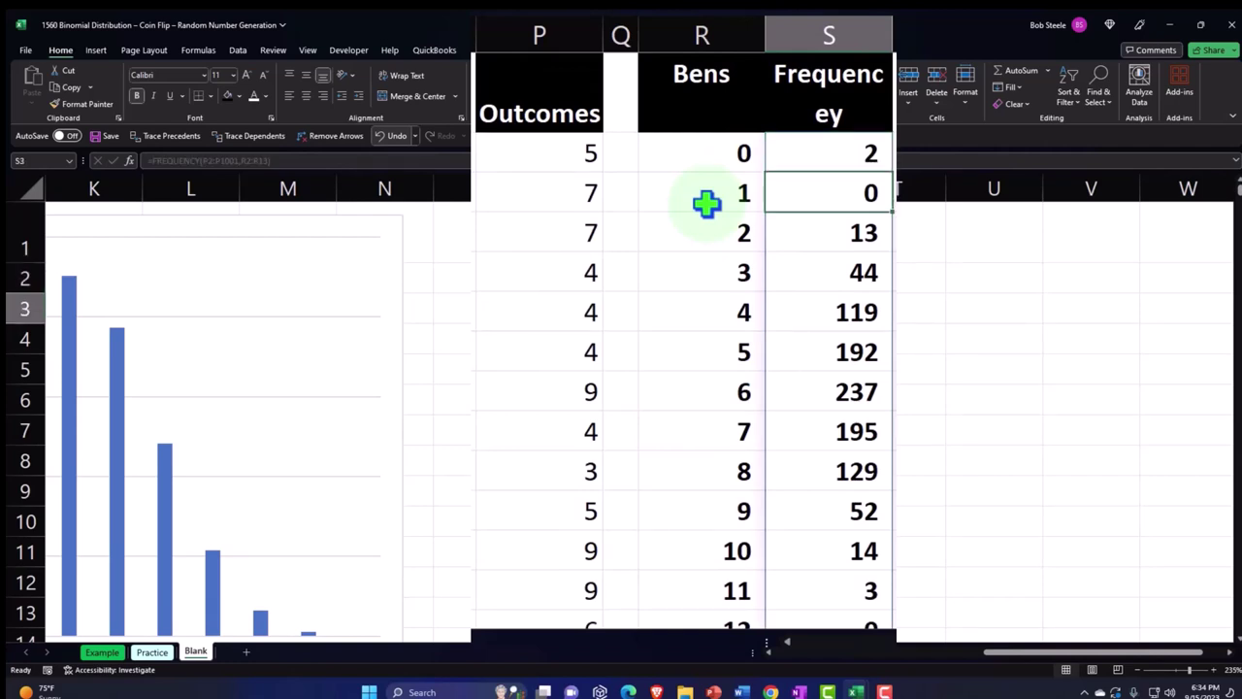
pyautogui.press('Left')
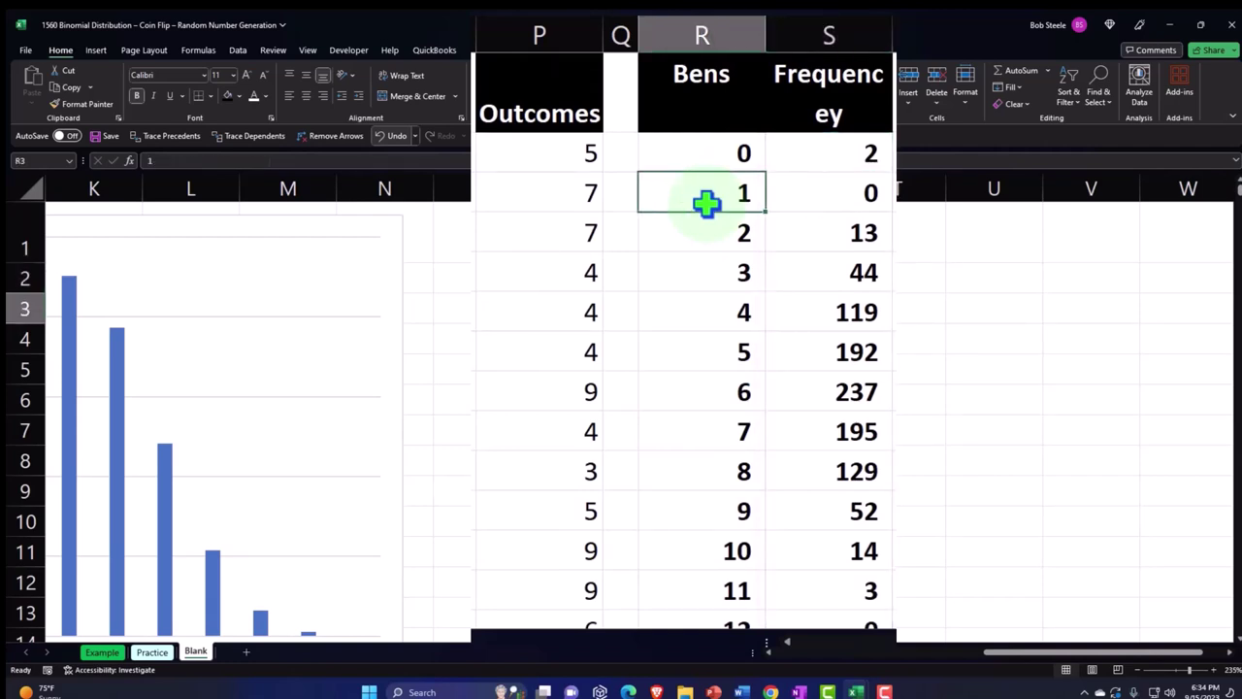
pyautogui.press('Right')
pyautogui.press('Down')
pyautogui.press('Left')
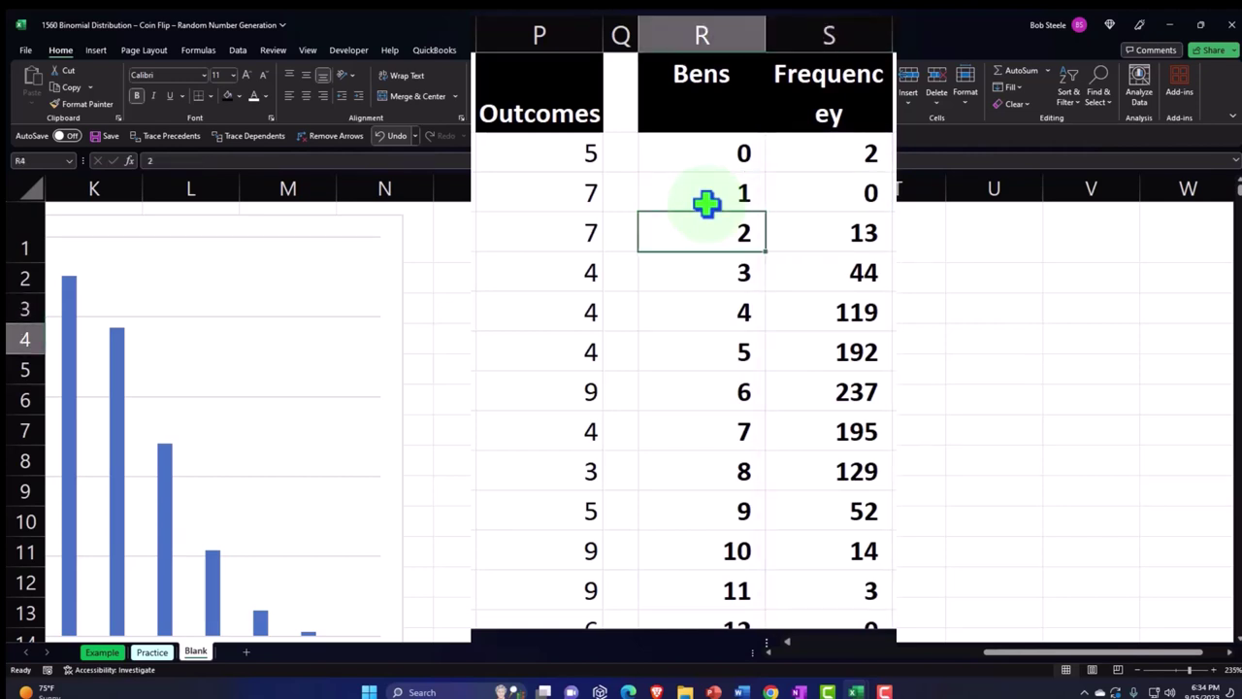
pyautogui.press('Right')
pyautogui.press('Down')
pyautogui.press('Left')
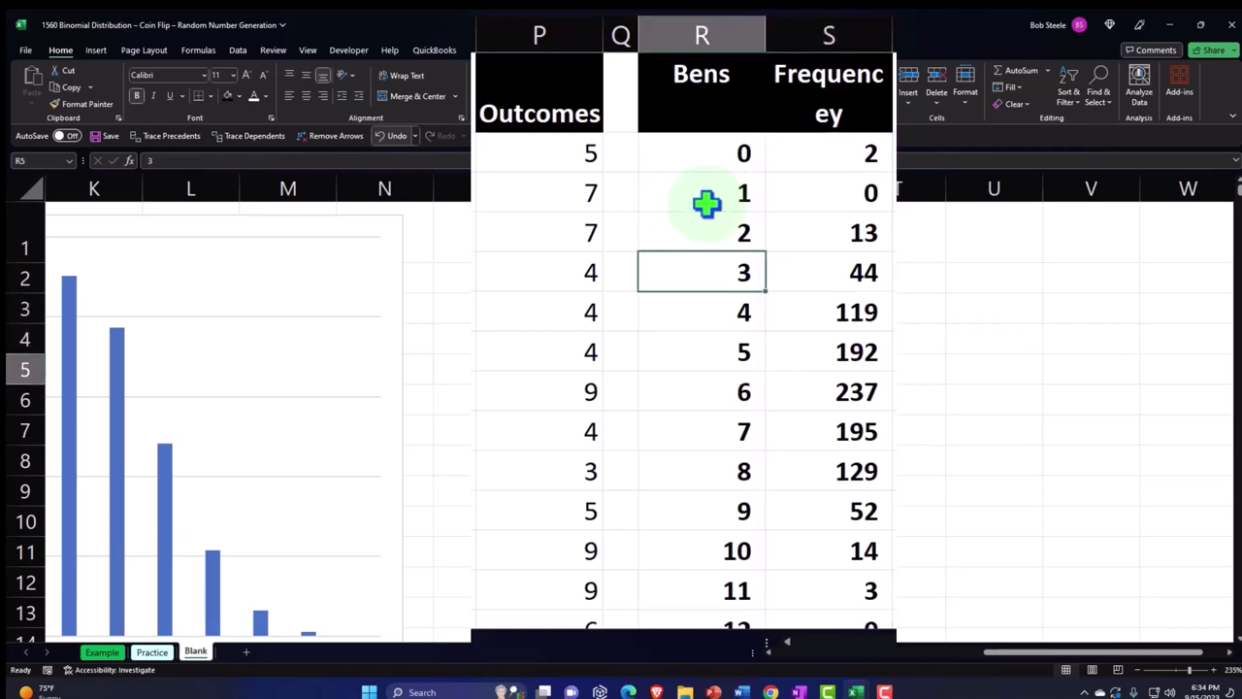
pyautogui.press('Down')
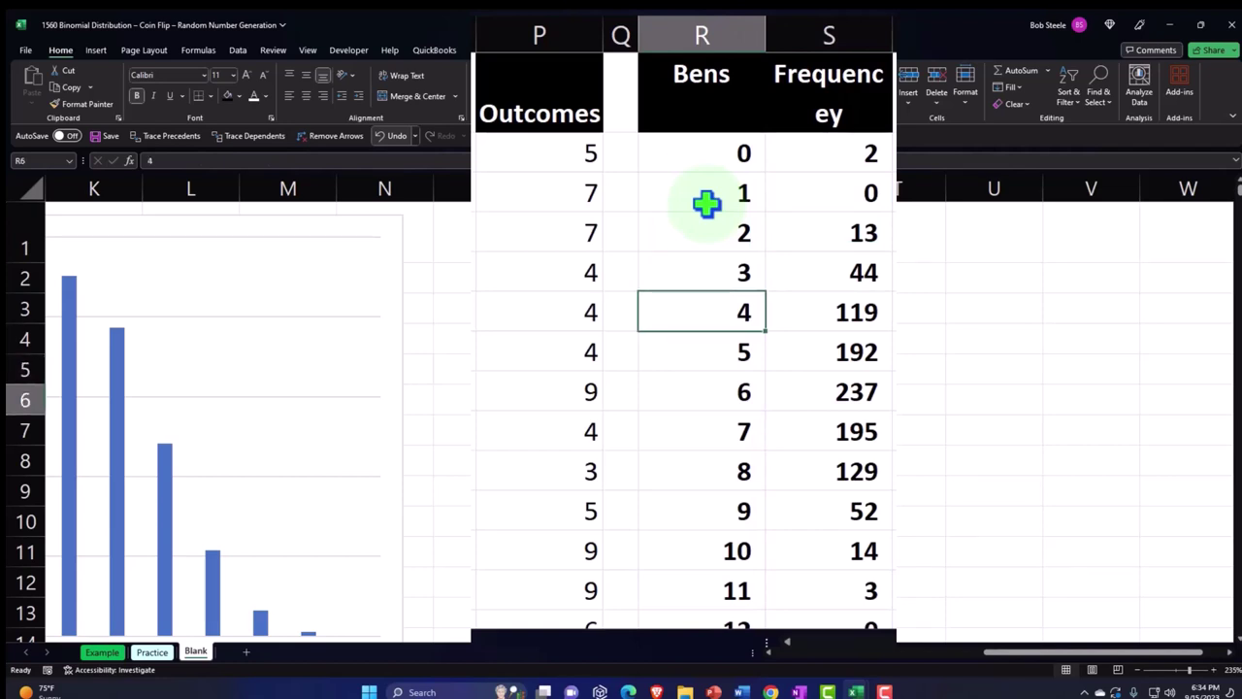
pyautogui.press('Down')
pyautogui.press('Down')
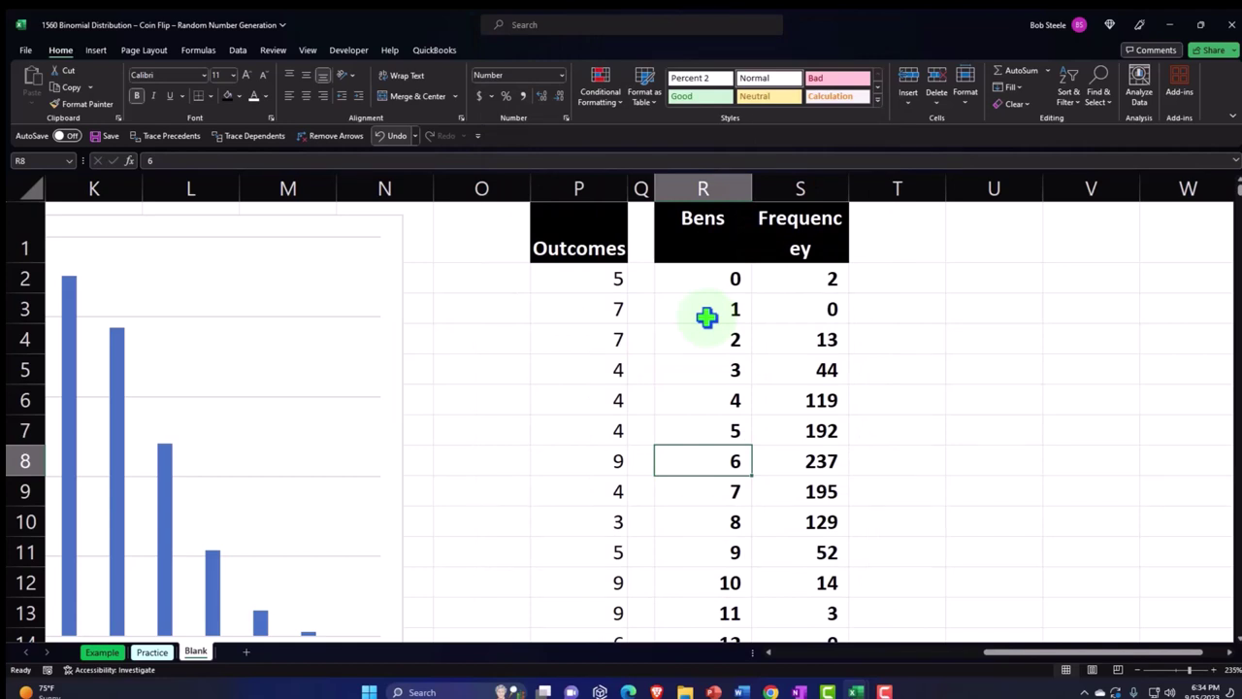
# Add the header % of Total in T1 and copy the frequency header's formatting onto it.
pyautogui.press('Right')
pyautogui.press('Up')
pyautogui.press('Up')
pyautogui.press('Up')
pyautogui.press('Up')
pyautogui.press('Up')
pyautogui.press('Up')
pyautogui.press('Up')
pyautogui.press('Right')
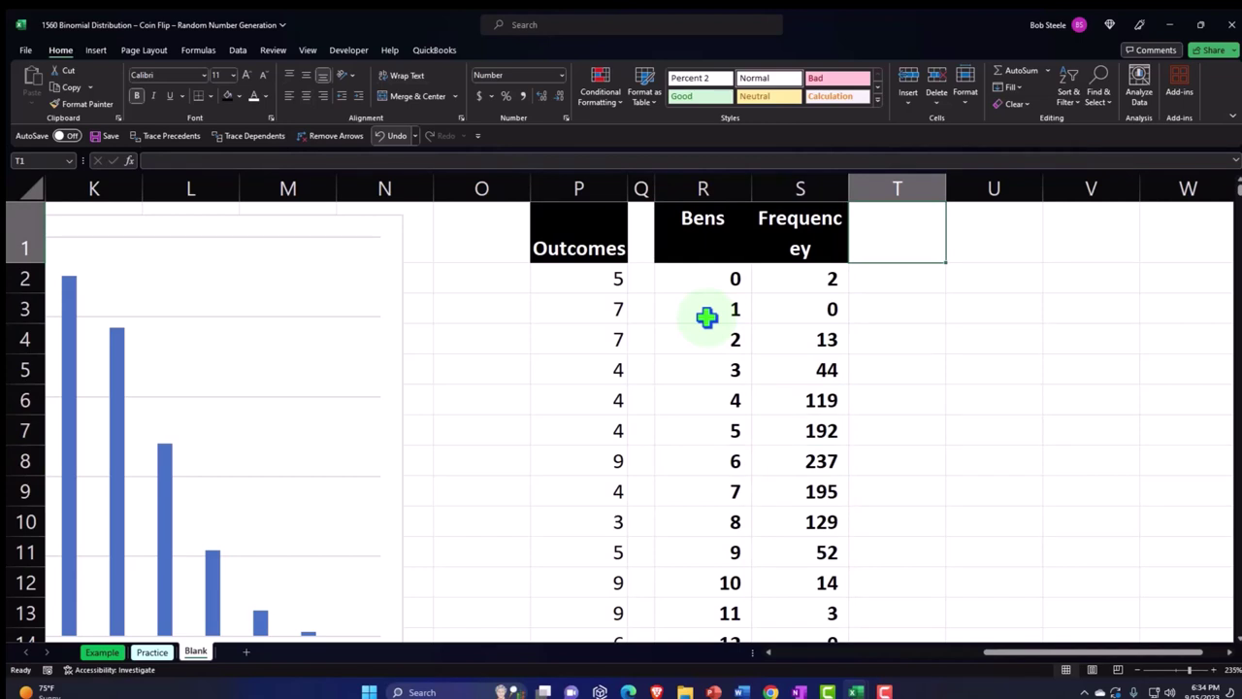
pyautogui.write('% of Total')
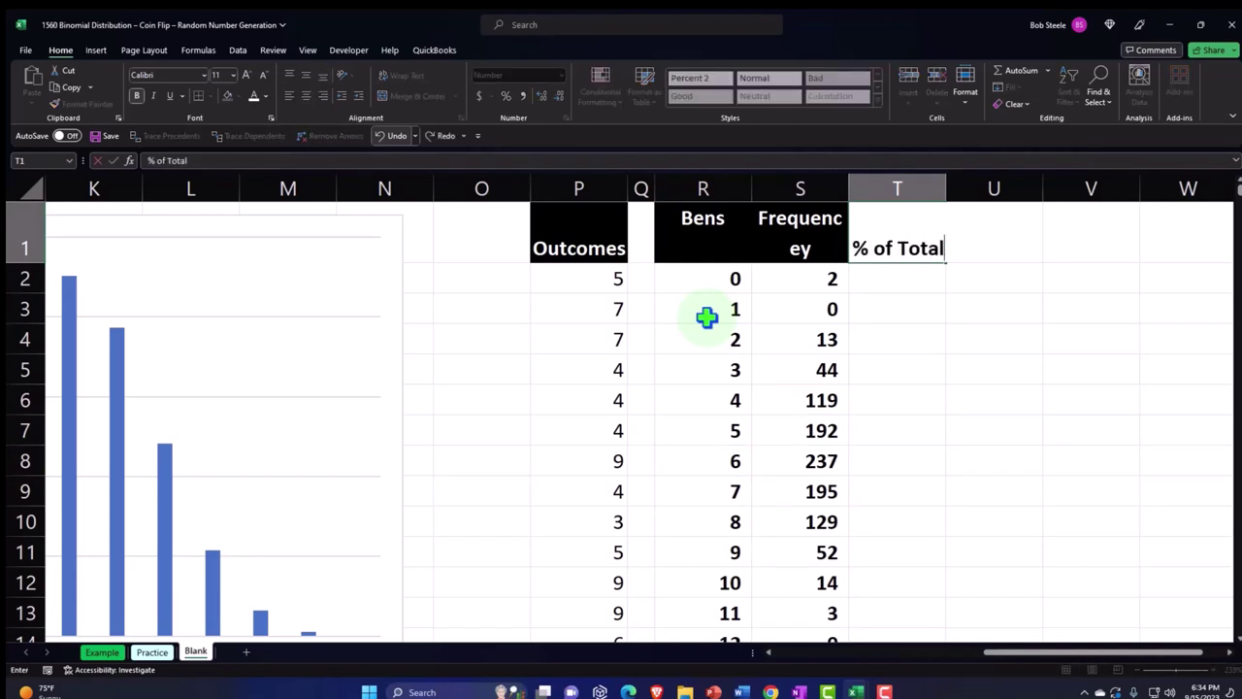
pyautogui.press('Return')
pyautogui.click(799, 236)
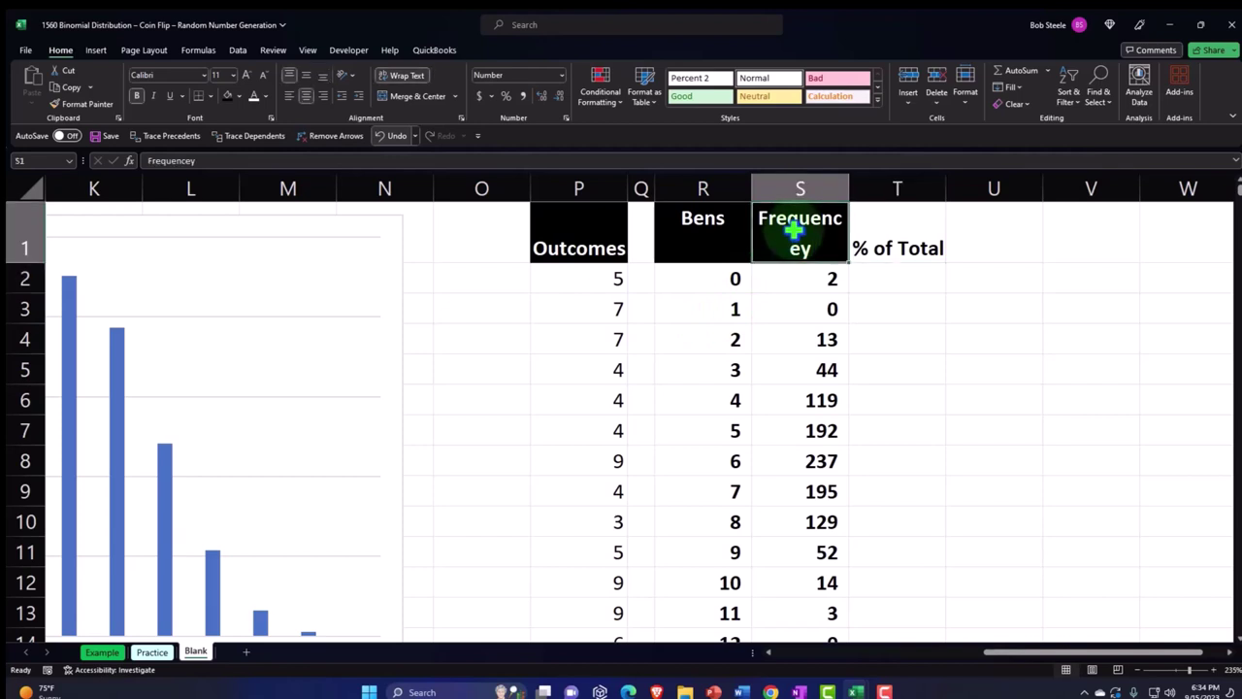
pyautogui.click(83, 102)
pyautogui.click(883, 220)
# Enter =S2/$S$15 in T2 to calculate the first bin's share of the total frequency.
pyautogui.click(896, 275)
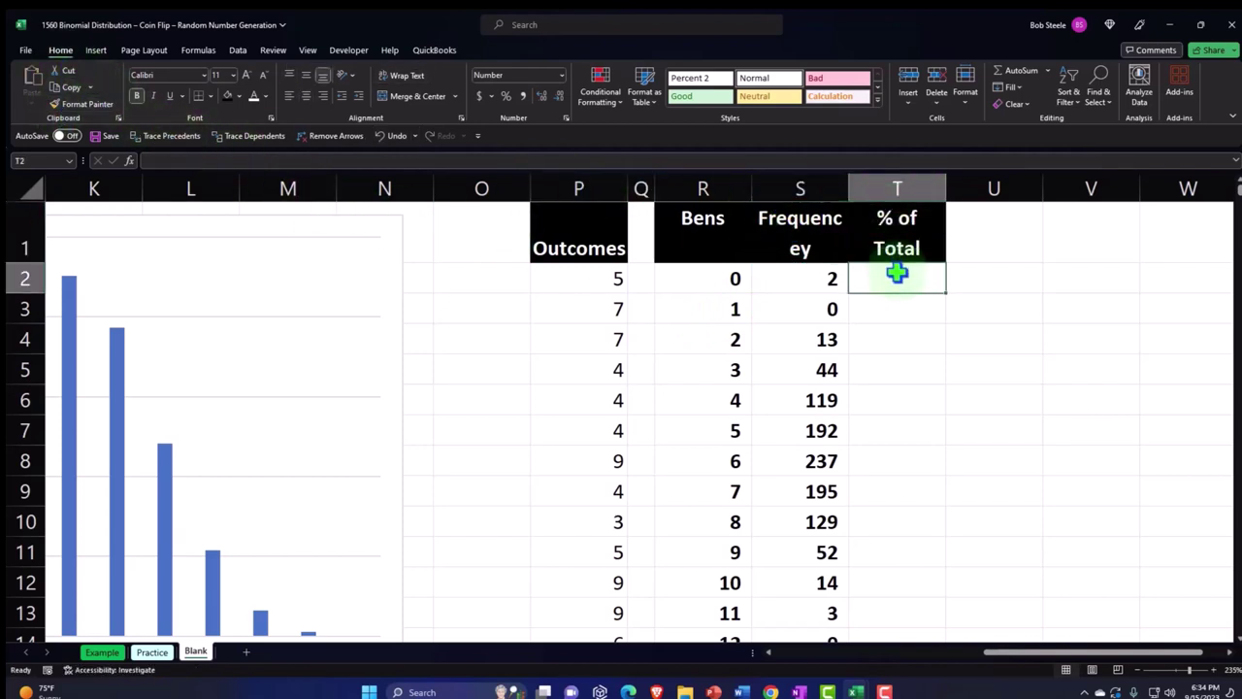
pyautogui.write('=')
pyautogui.press('Left')
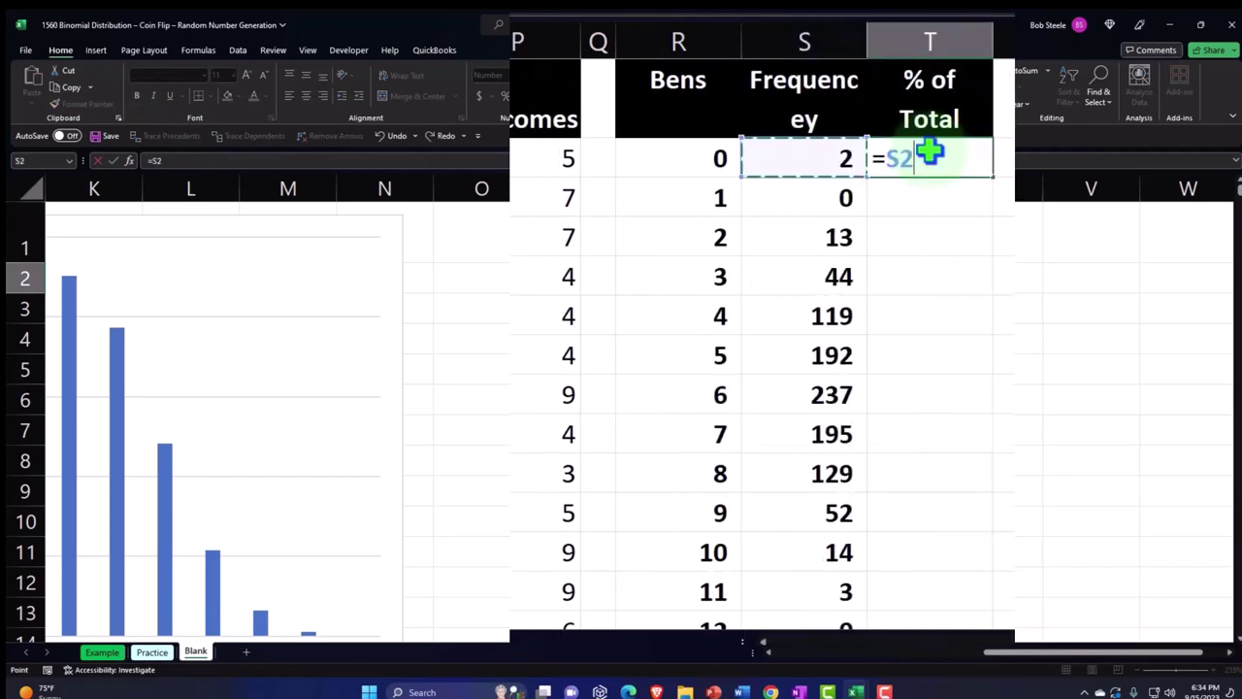
pyautogui.write('/')
pyautogui.press('Down')
pyautogui.press('Down')
pyautogui.press('Down')
pyautogui.press('Down')
pyautogui.press('Down')
pyautogui.press('Down')
pyautogui.press('Down')
pyautogui.press('Down')
pyautogui.press('Down')
pyautogui.press('Down')
pyautogui.press('Down')
pyautogui.press('Down')
pyautogui.press('Down')
pyautogui.press('Down')
pyautogui.press('Down')
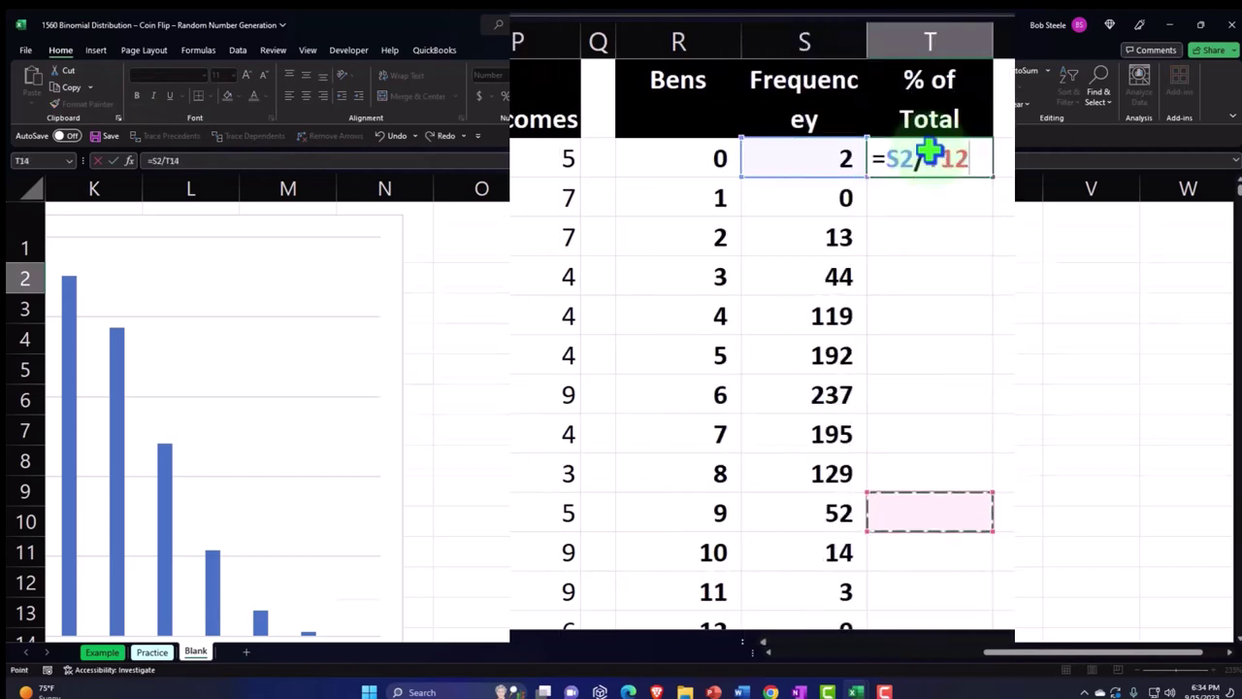
pyautogui.press('Left')
pyautogui.press('Up')
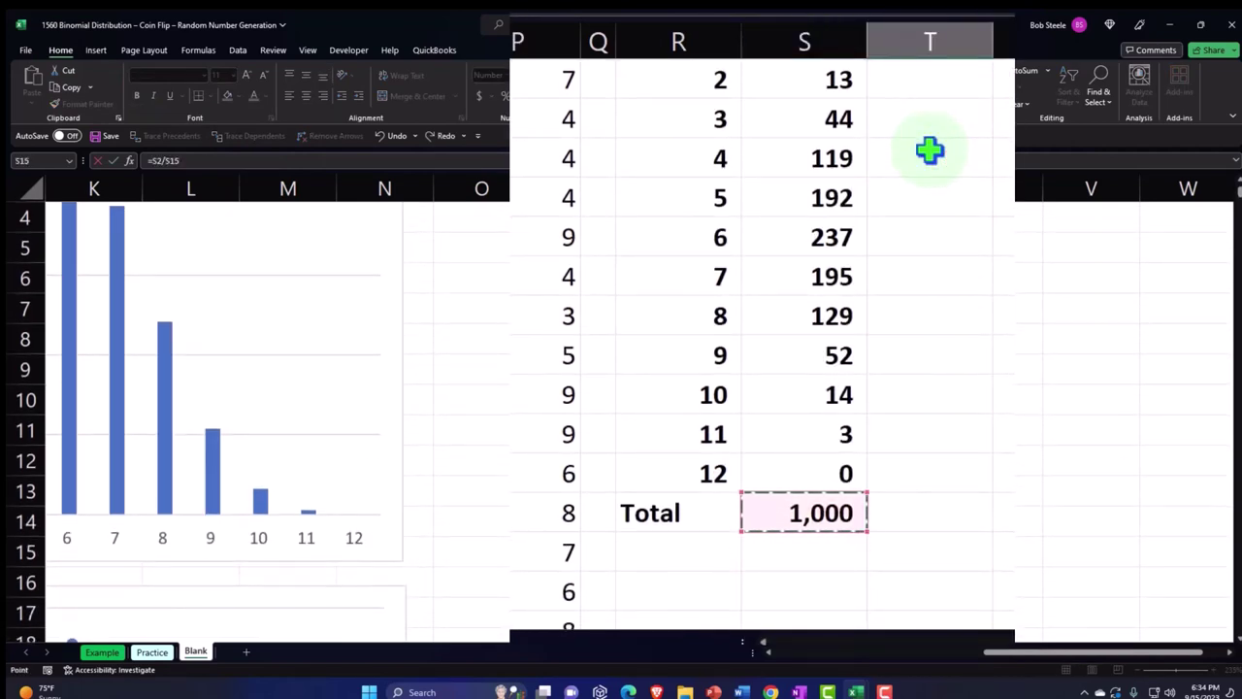
pyautogui.press('F4')
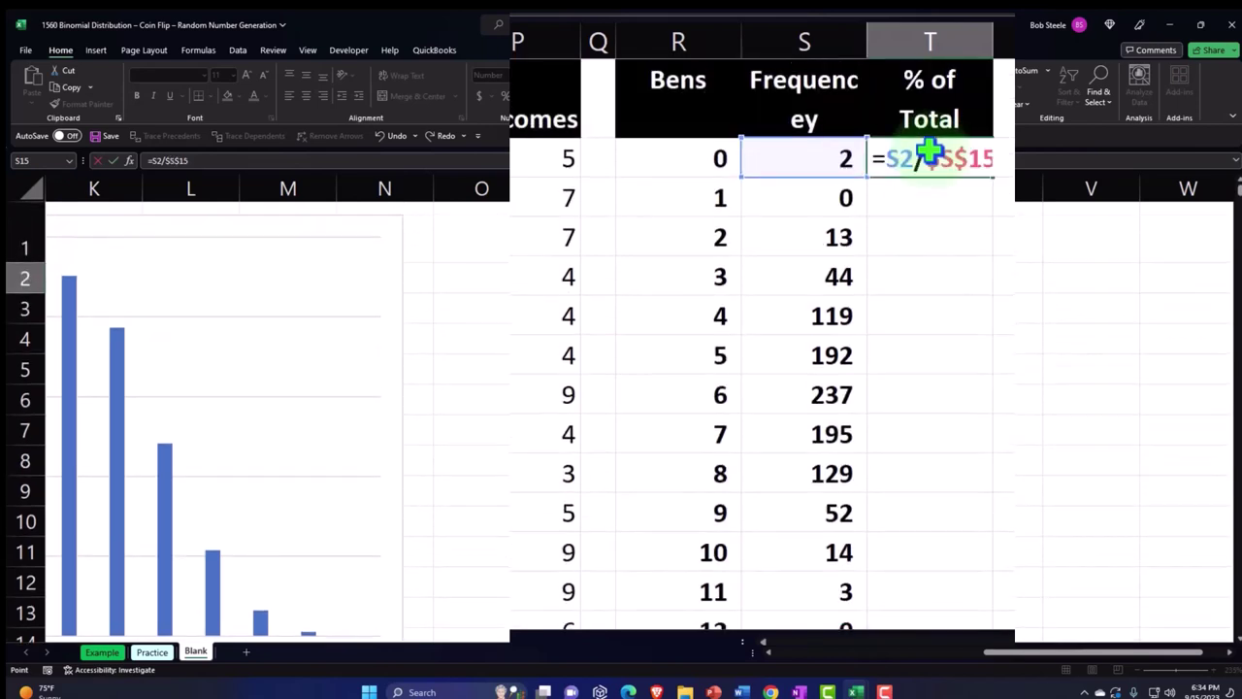
pyautogui.press('Return')
# Format T2 as a percentage with two decimals and fill its formula down the column through T15.
pyautogui.click(976, 161)
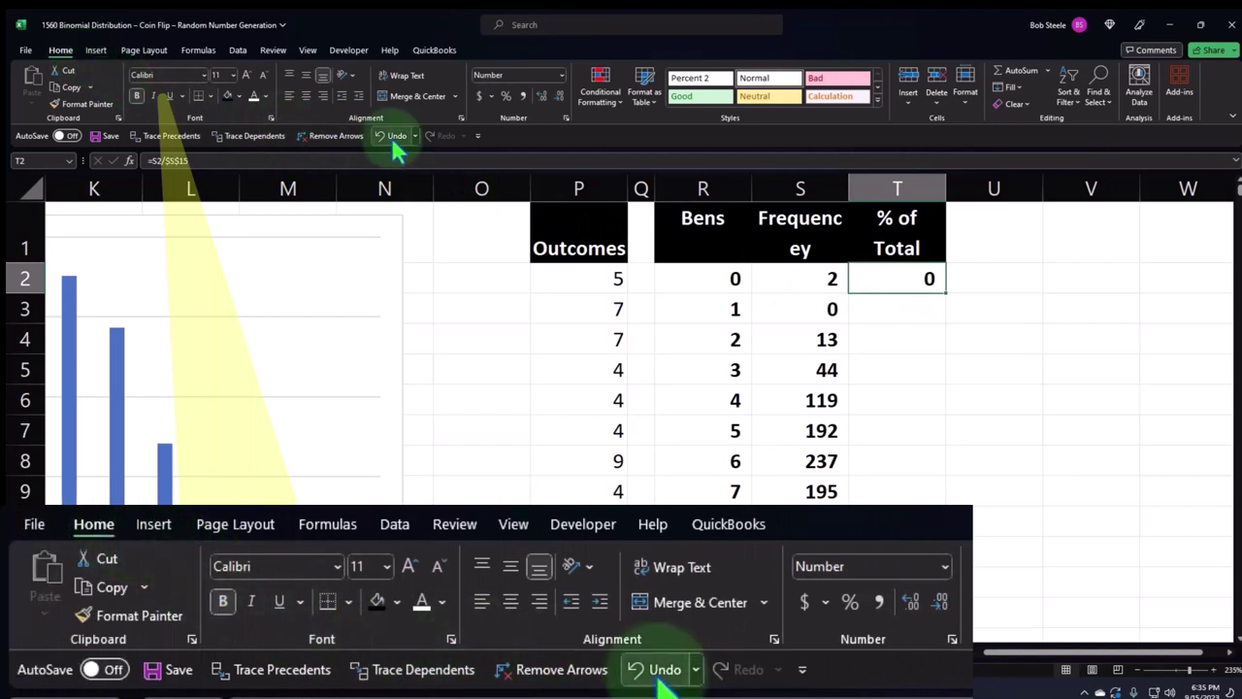
pyautogui.click(506, 96)
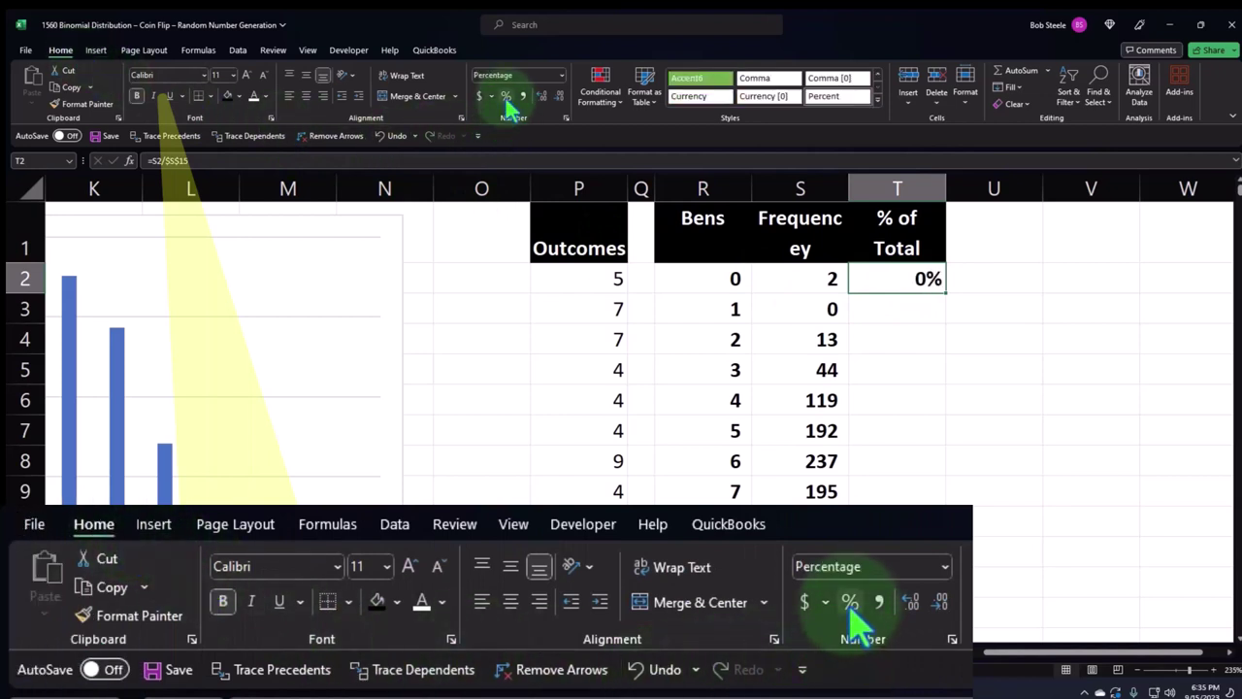
pyautogui.click(541, 96)
pyautogui.click(542, 96)
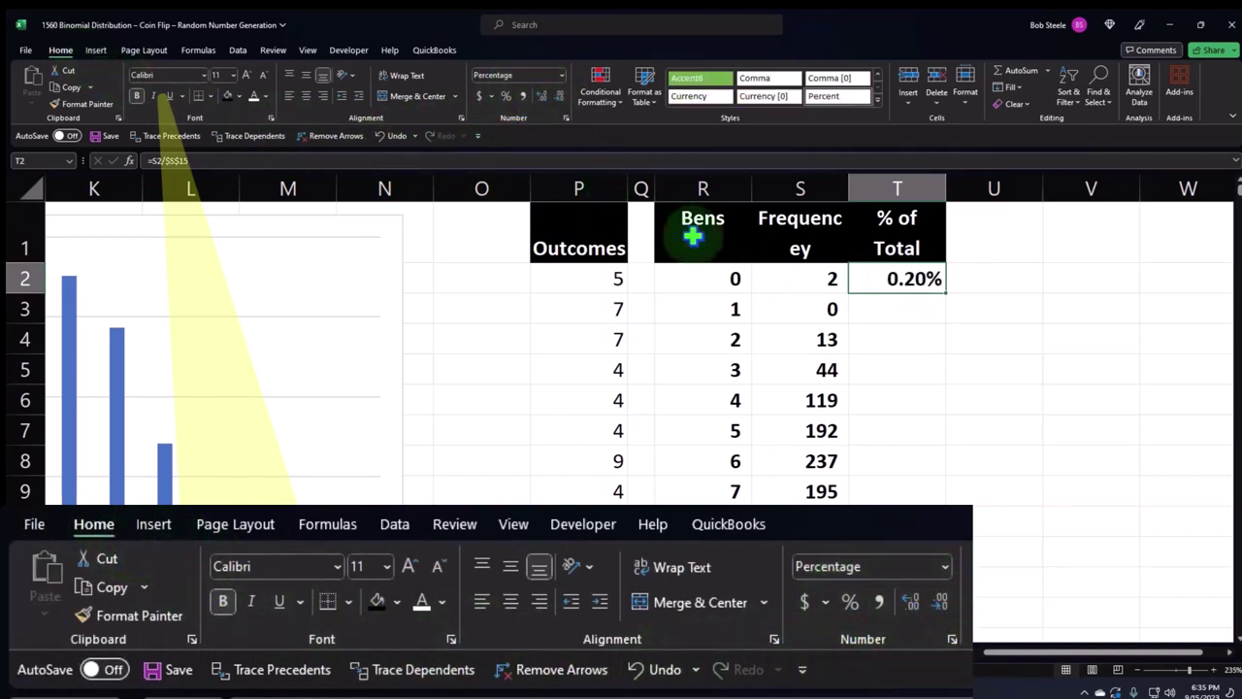
pyautogui.doubleClick(946, 293)
# Replace the copied formula in T15 with a sum of the percentages above it.
pyautogui.scroll(-2, 948, 286)
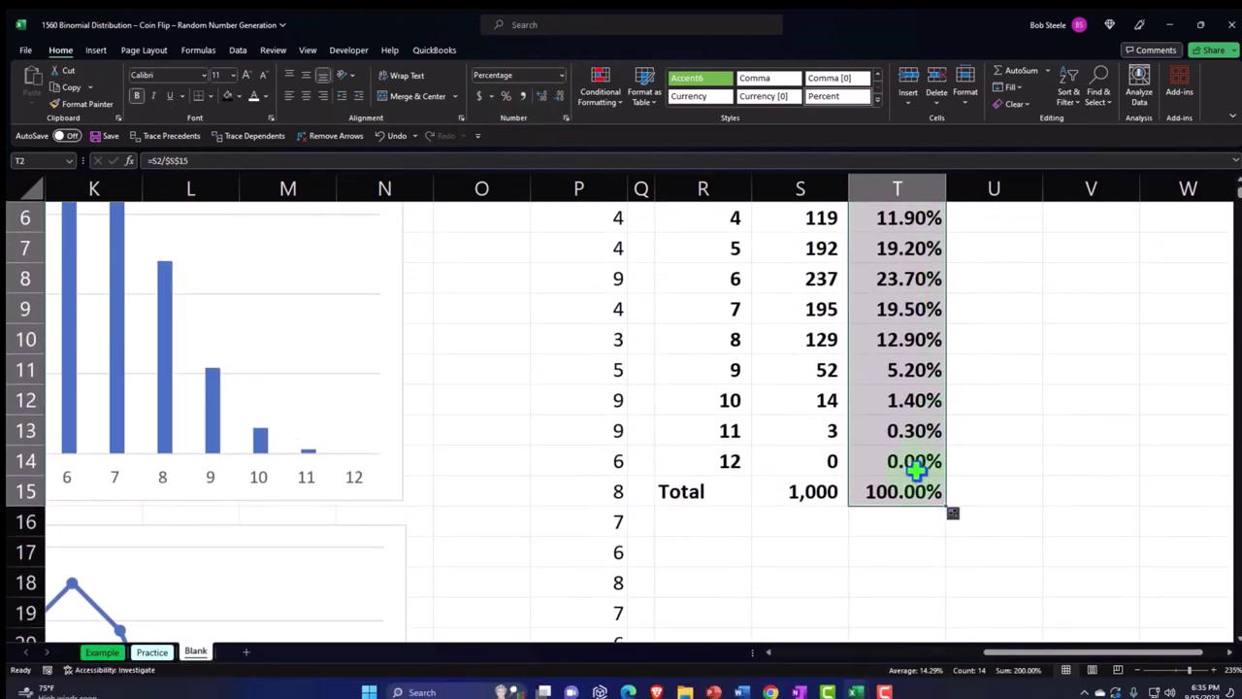
pyautogui.click(908, 485)
pyautogui.press('Delete')
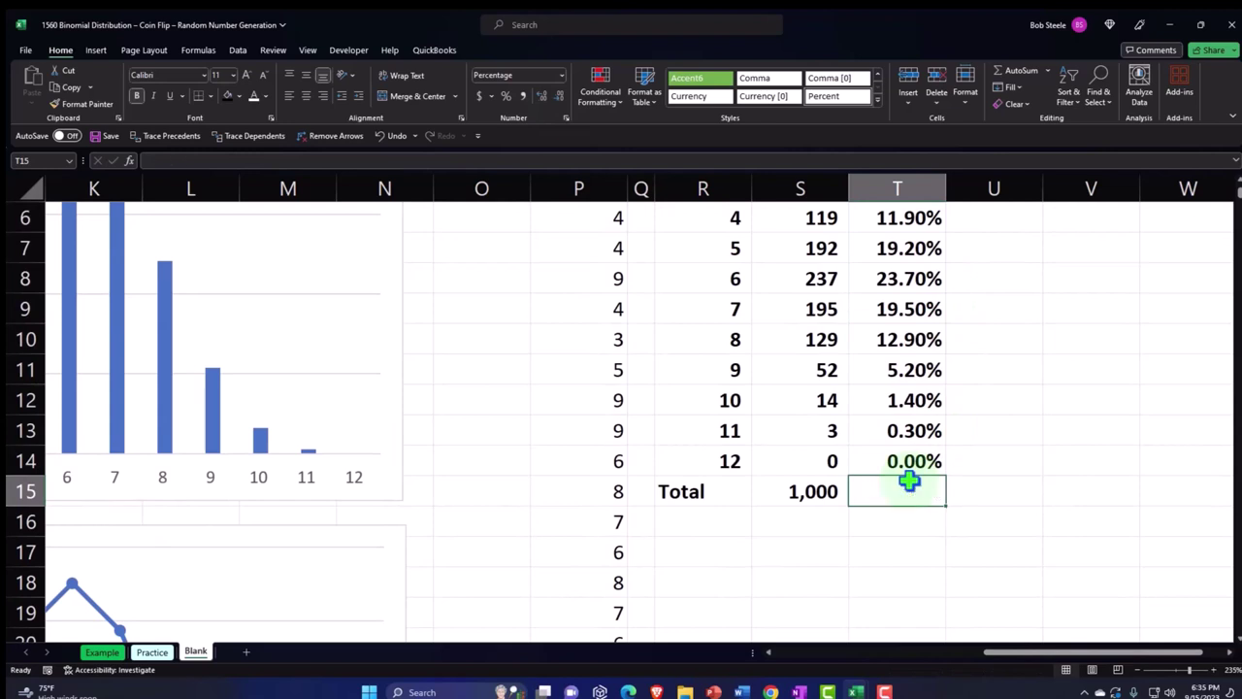
pyautogui.press('Left')
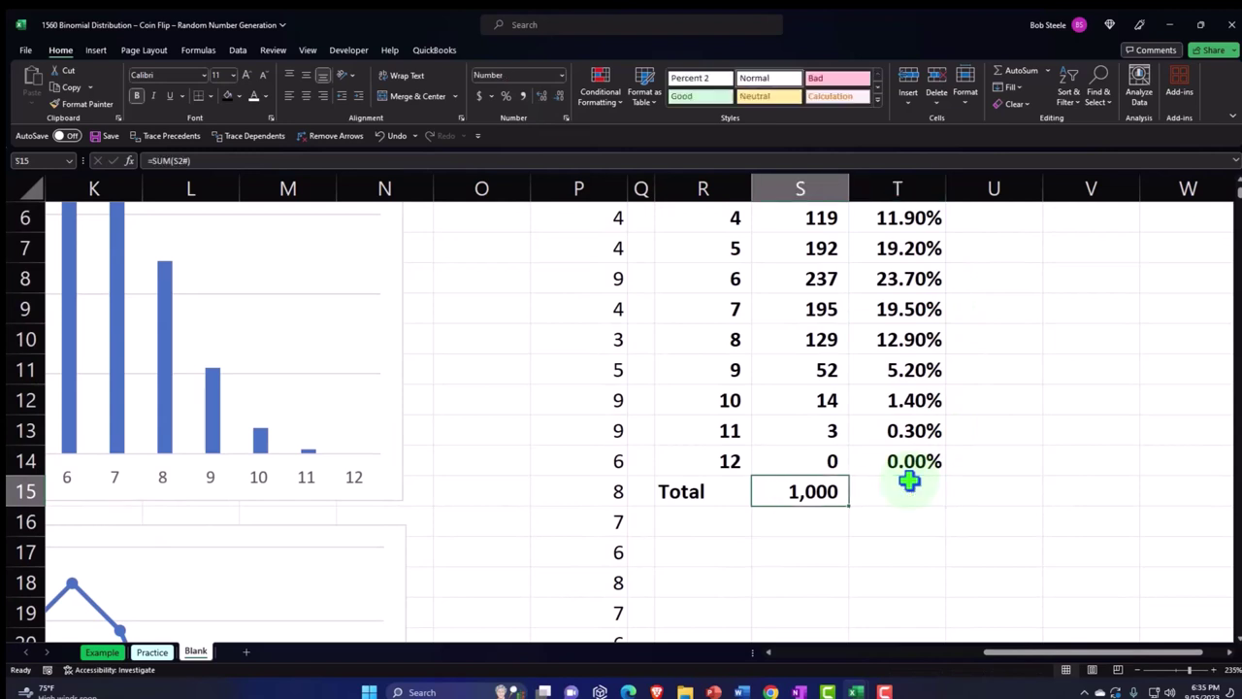
pyautogui.click(908, 480)
pyautogui.hotkey('alt', '=')
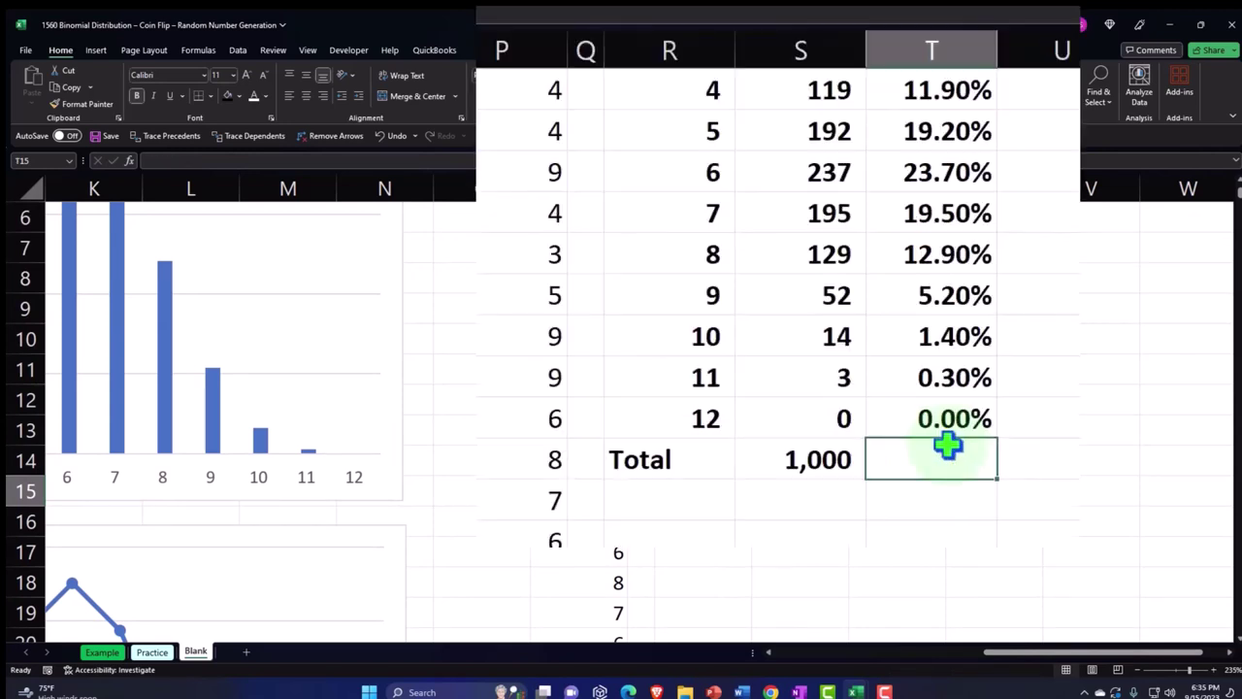
pyautogui.press('Return')
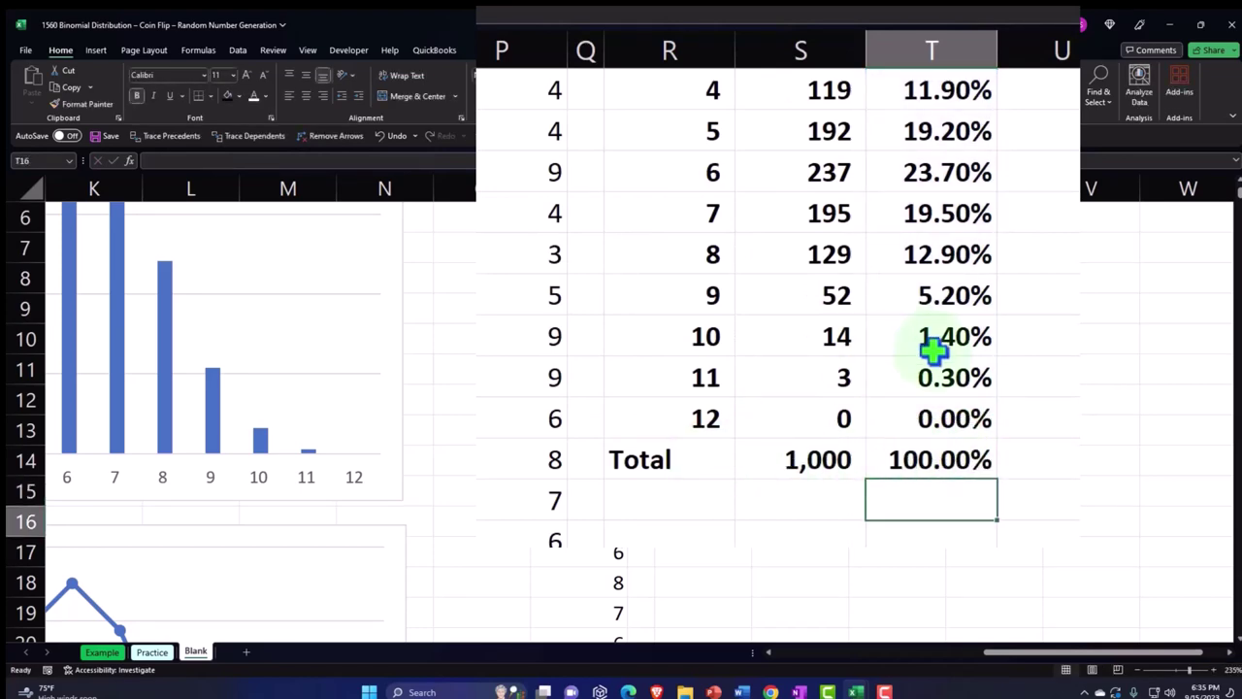
# Add the header Difference in U1 and copy the % of Total header's formatting onto it.
pyautogui.scroll(2, 901, 401)
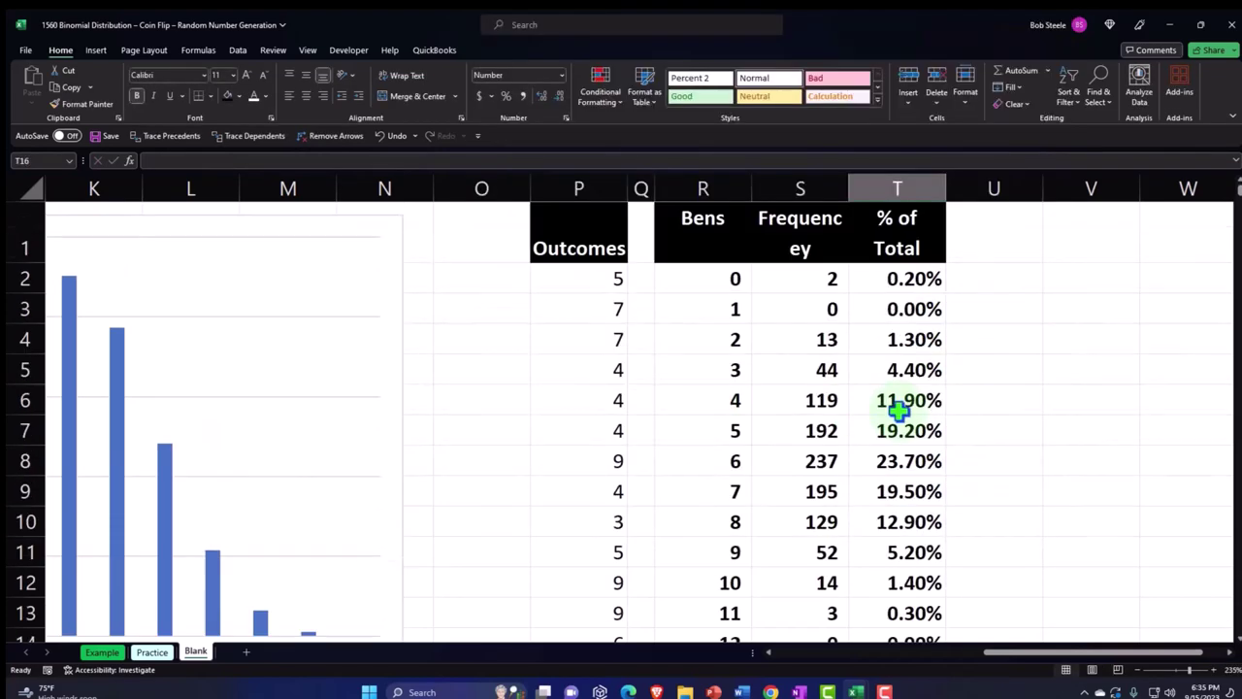
pyautogui.click(994, 250)
pyautogui.write('Difference')
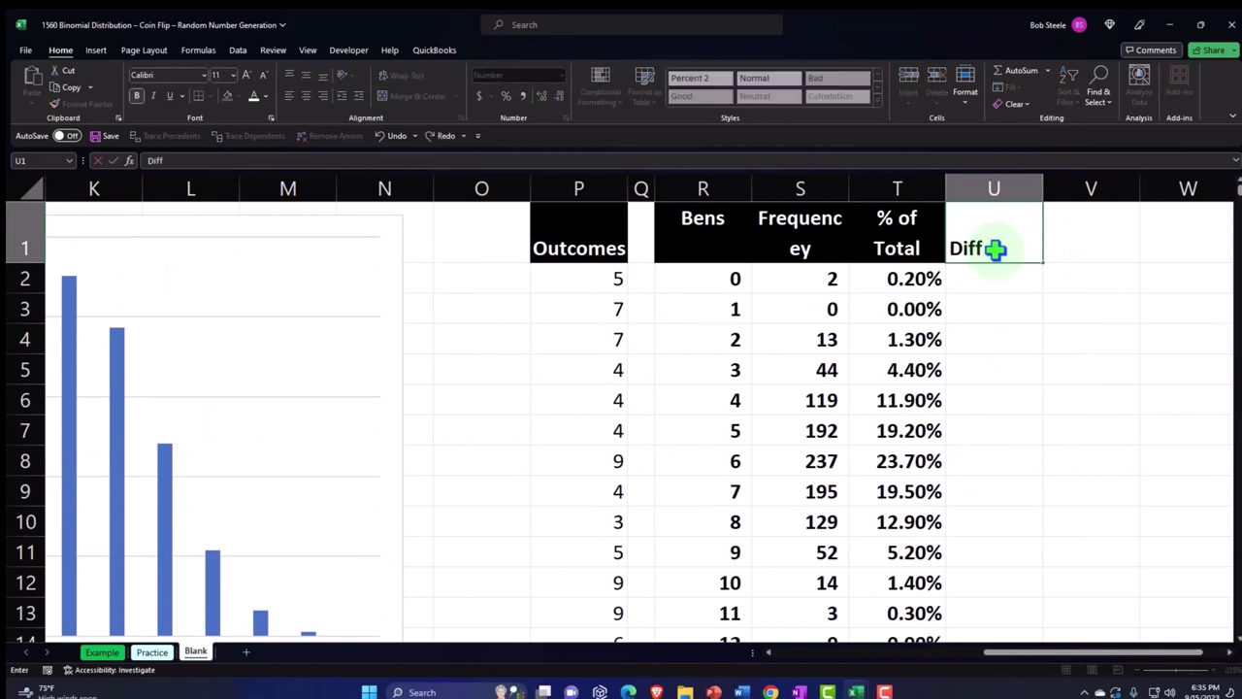
pyautogui.press('Return')
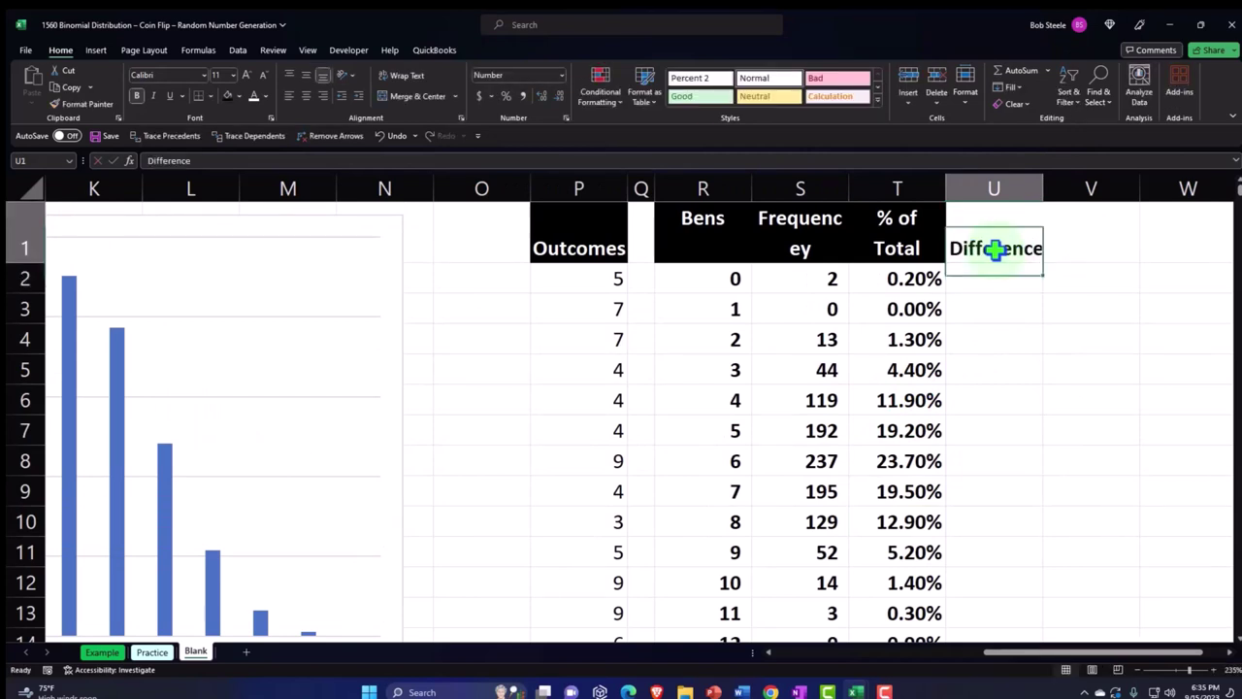
pyautogui.press('Up')
pyautogui.press('Left')
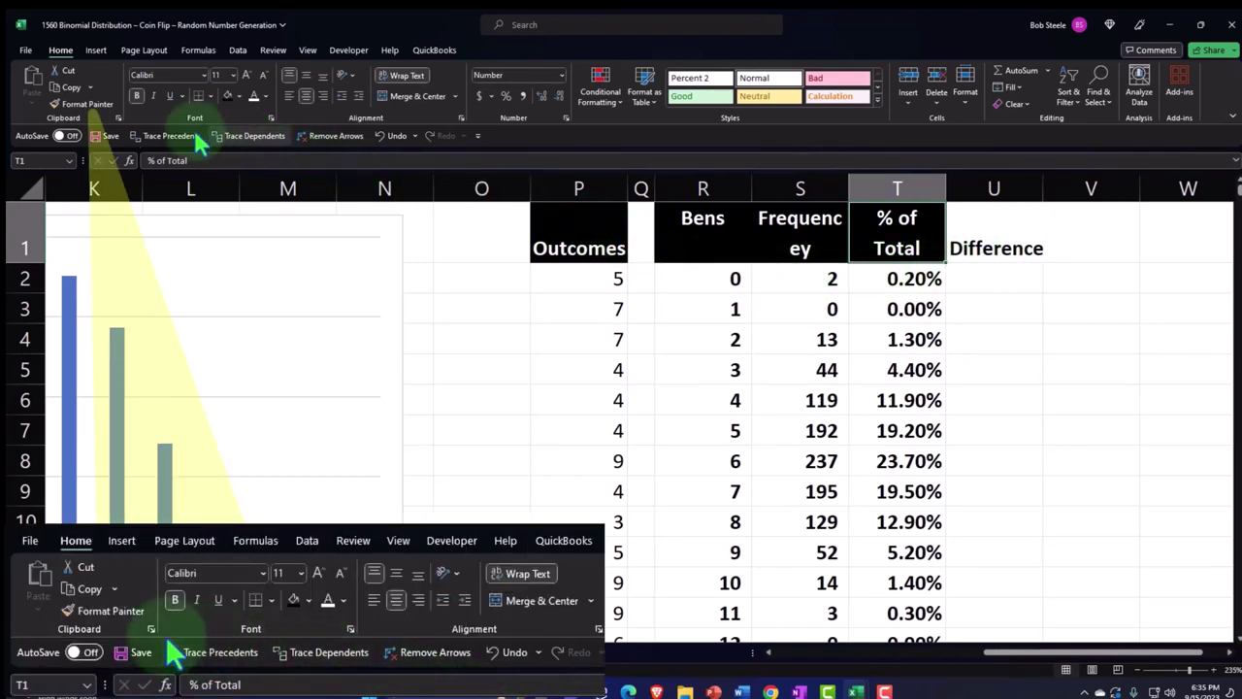
pyautogui.click(86, 103)
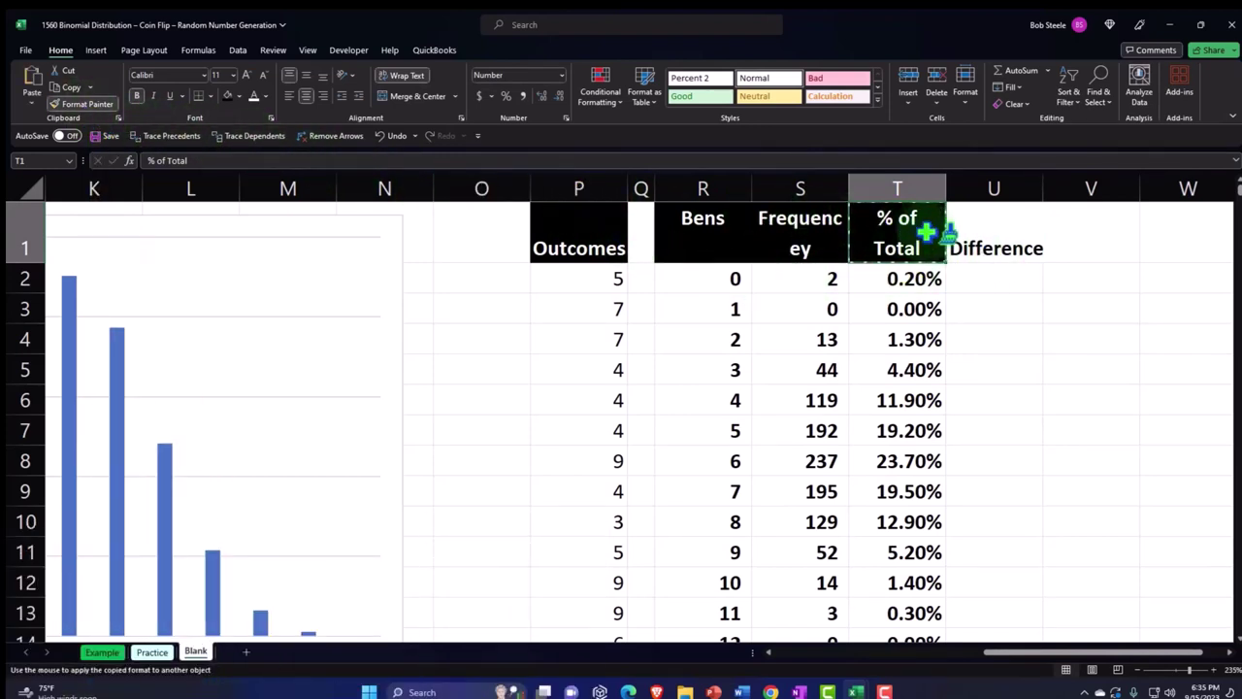
pyautogui.click(984, 243)
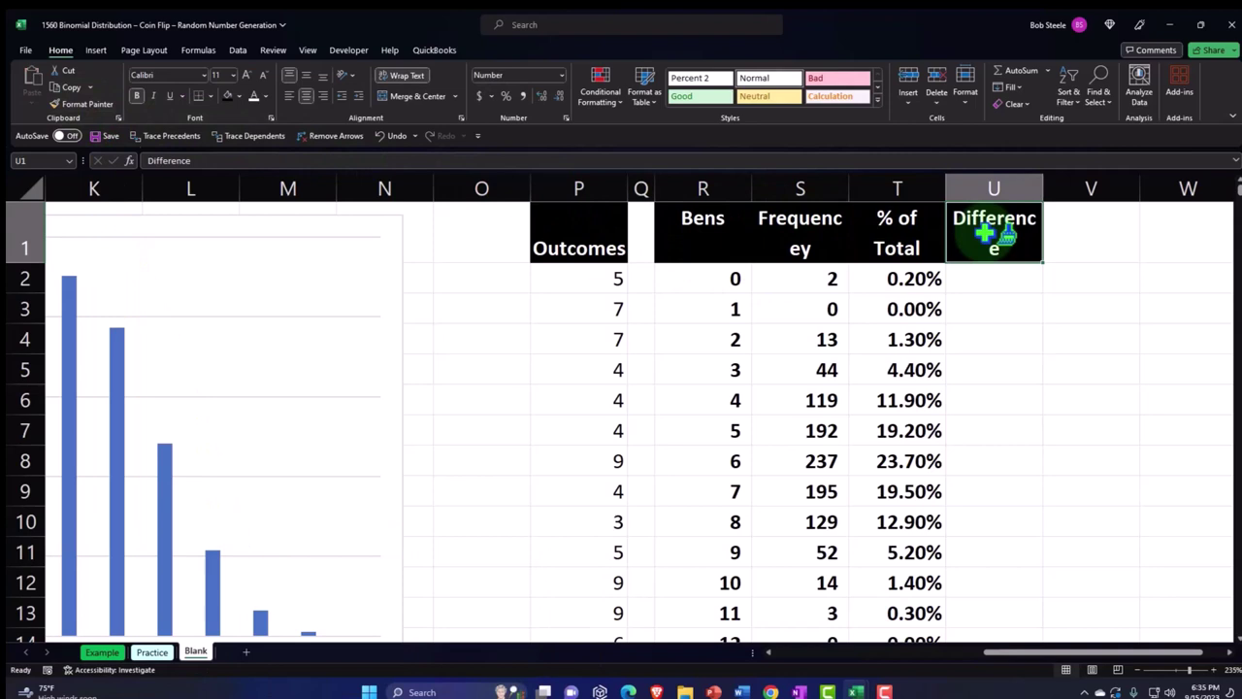
# Enter =E2-T2 in U2 to subtract the simulated percentage from the calculated probability for the first bin.
pyautogui.click(672, 691)
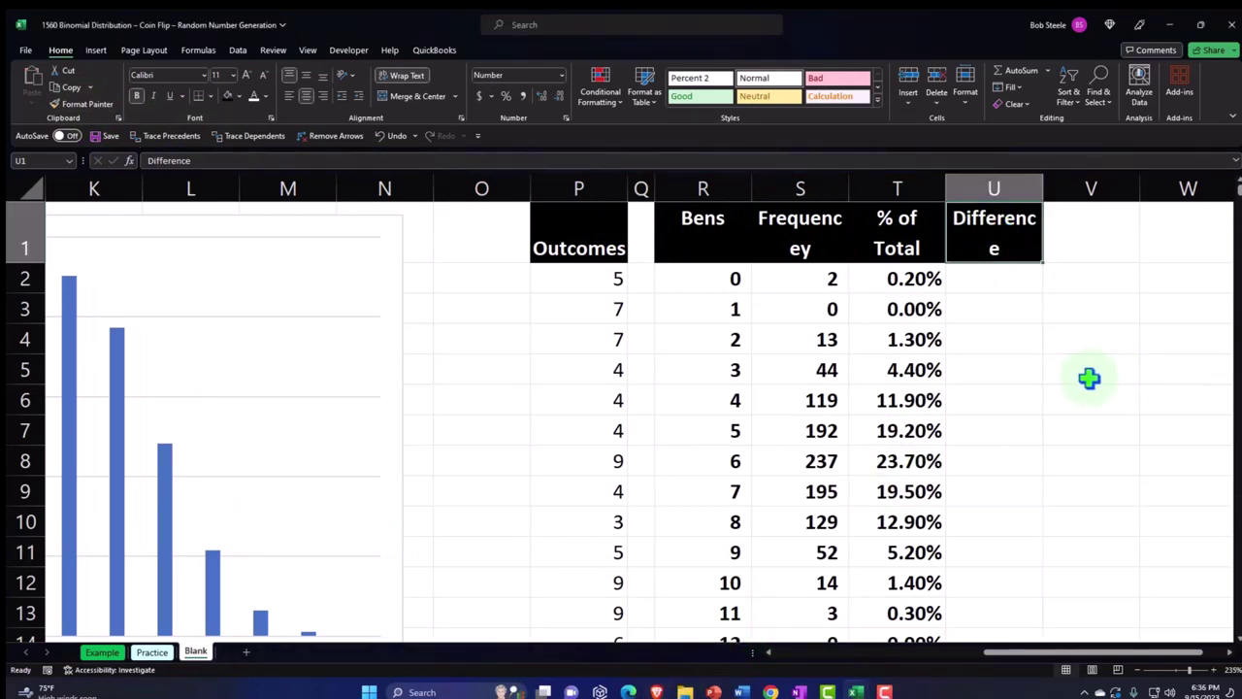
pyautogui.click(1014, 388)
pyautogui.click(995, 287)
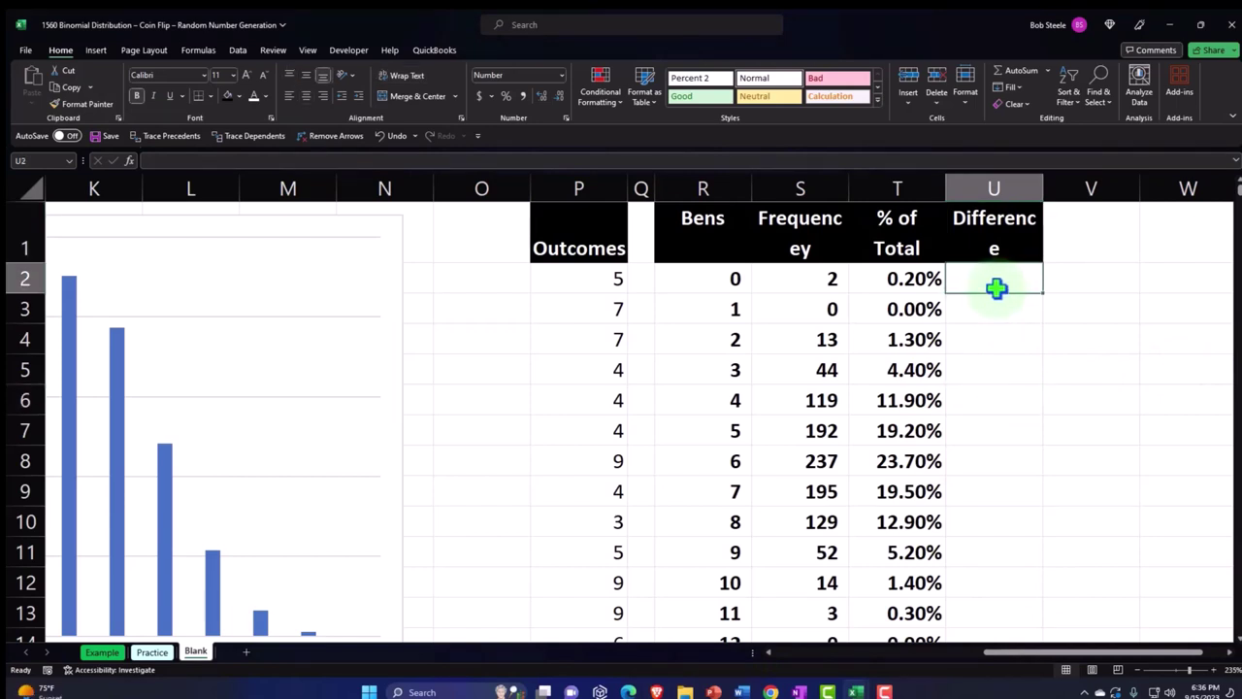
pyautogui.write('=')
pyautogui.press('Left')
pyautogui.press('Left')
pyautogui.press('Left')
pyautogui.press('Left')
pyautogui.press('Left')
pyautogui.hotkey('ctrl', 'pageup')
pyautogui.press('Right')
pyautogui.press('Right')
pyautogui.press('Right')
pyautogui.press('Right')
pyautogui.write('+')
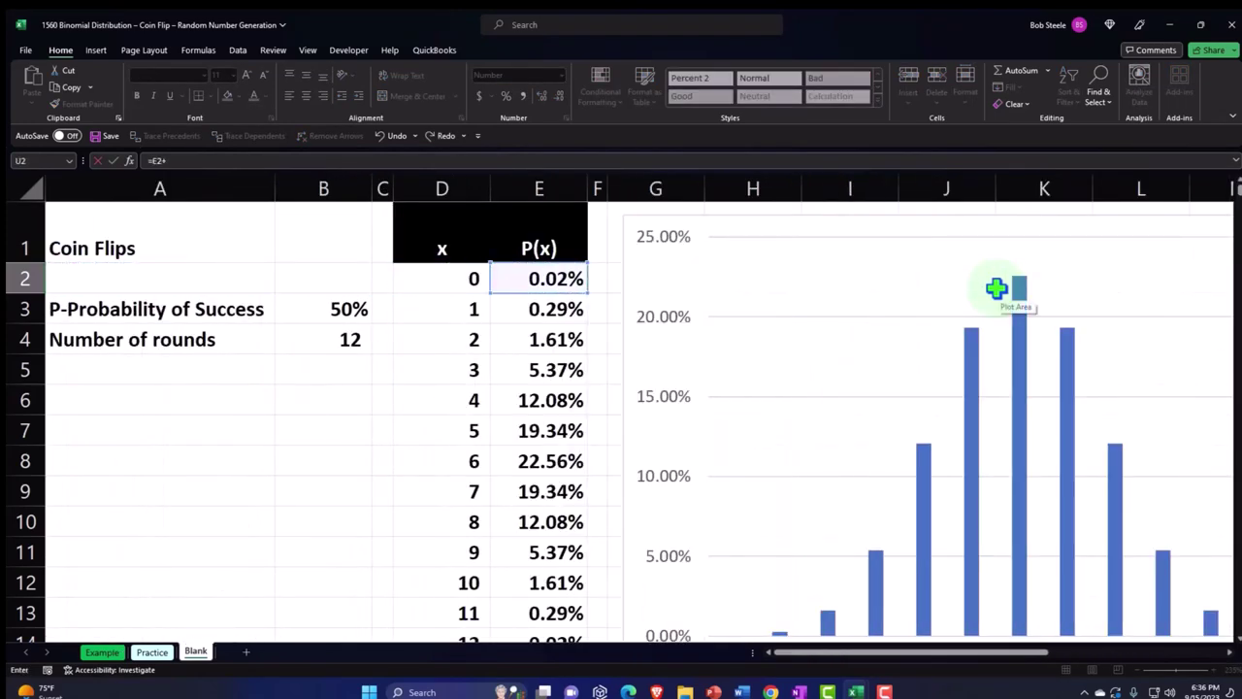
pyautogui.press('Left')
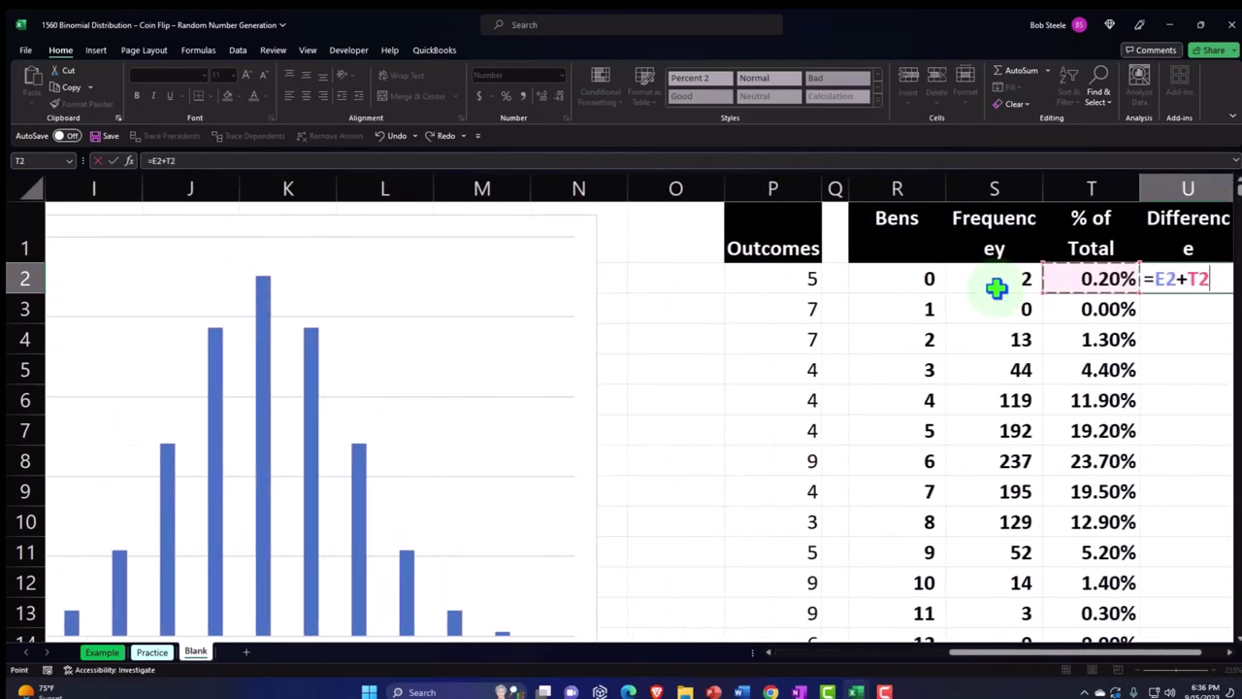
pyautogui.press('BackSpace')
pyautogui.press('BackSpace')
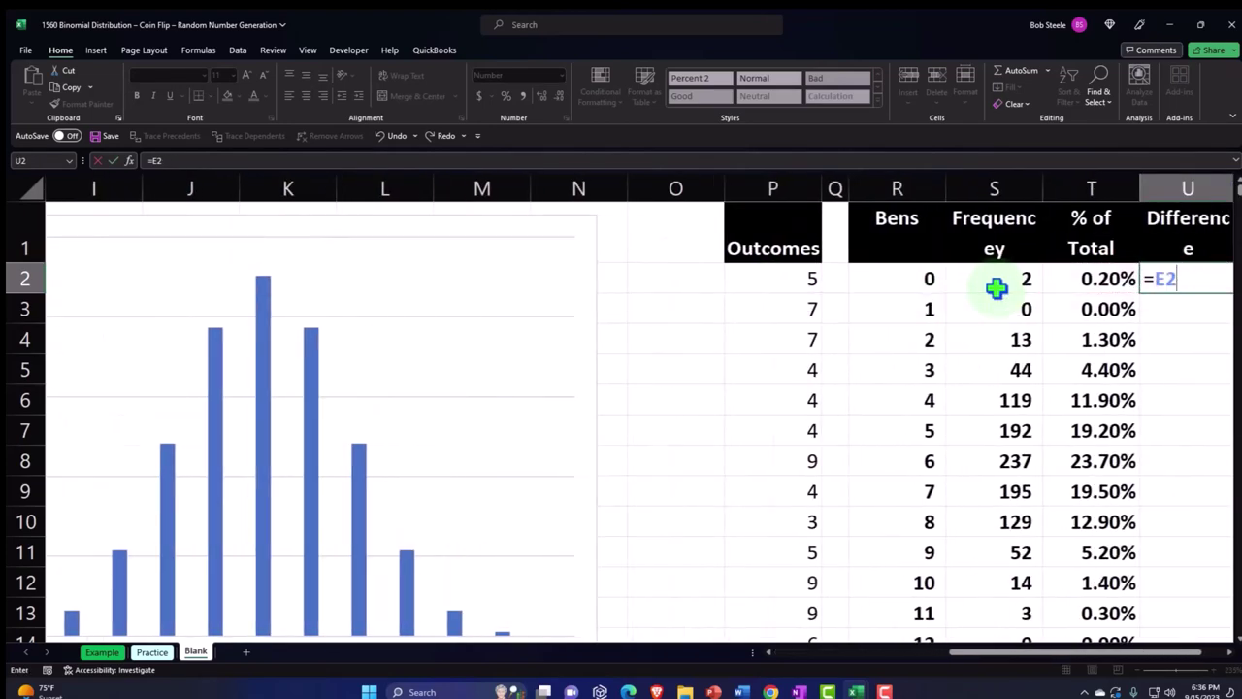
pyautogui.press('Left')
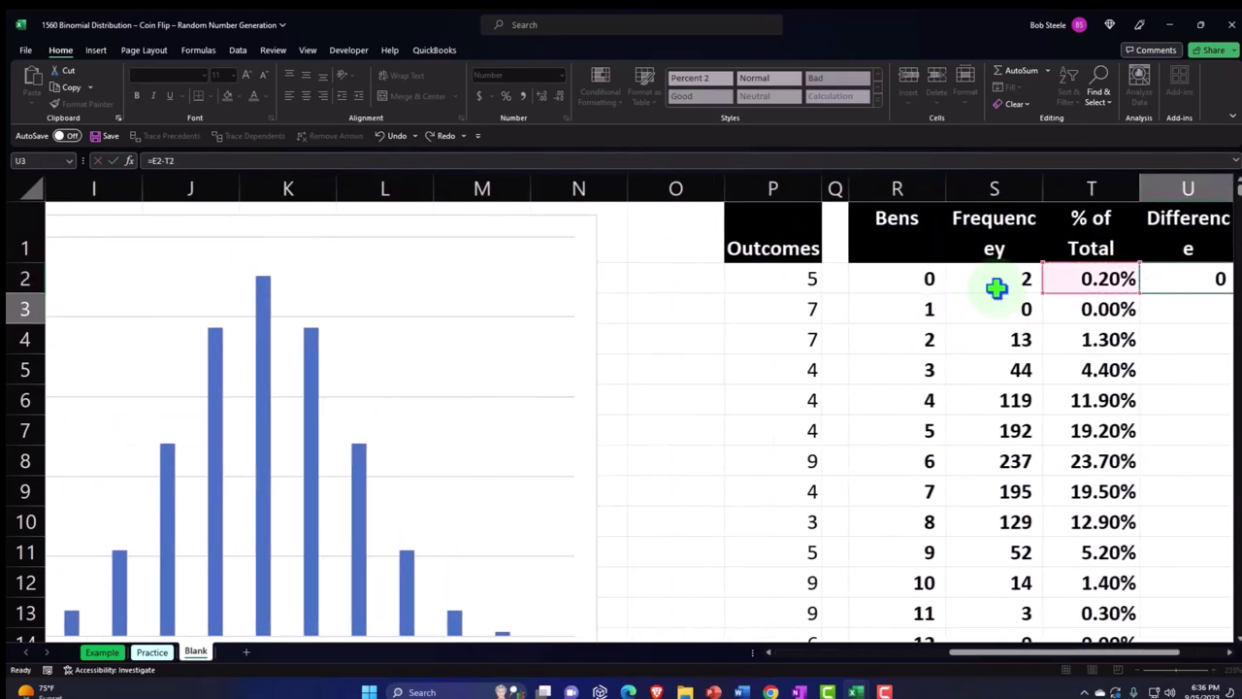
pyautogui.press('Return')
pyautogui.hscroll(4, 996, 287)
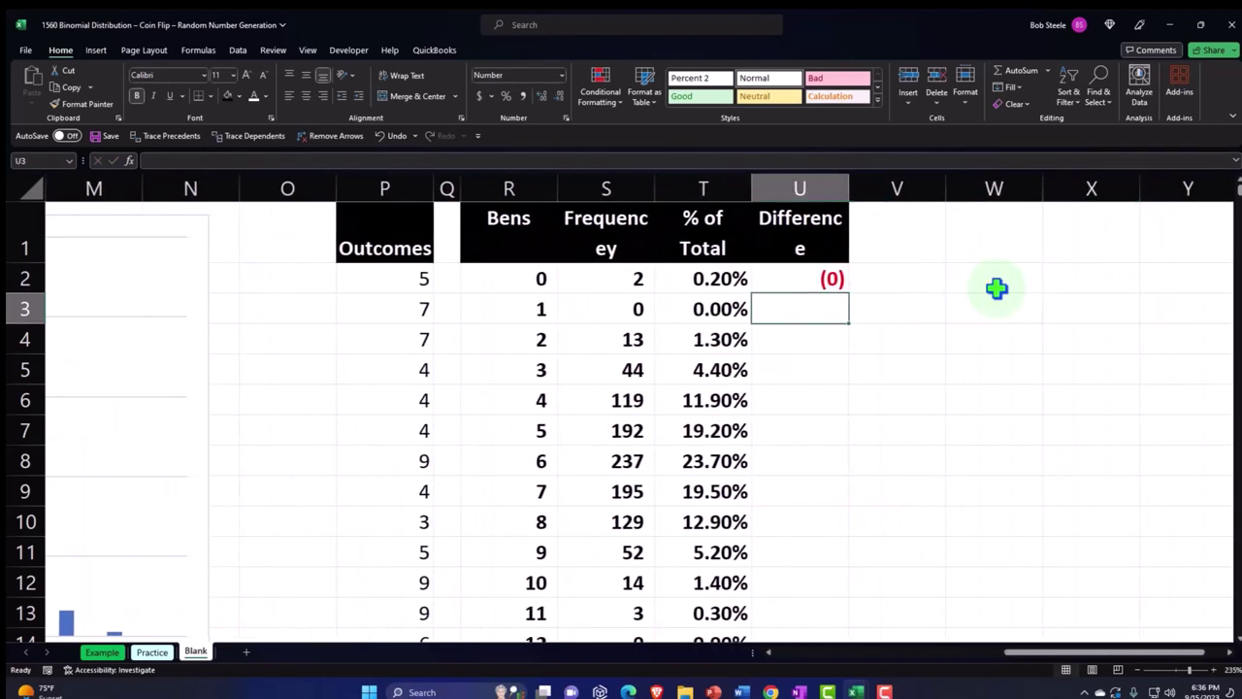
# Format U2 as a percentage with two decimals and fill its formula down through U14.
pyautogui.press('Up')
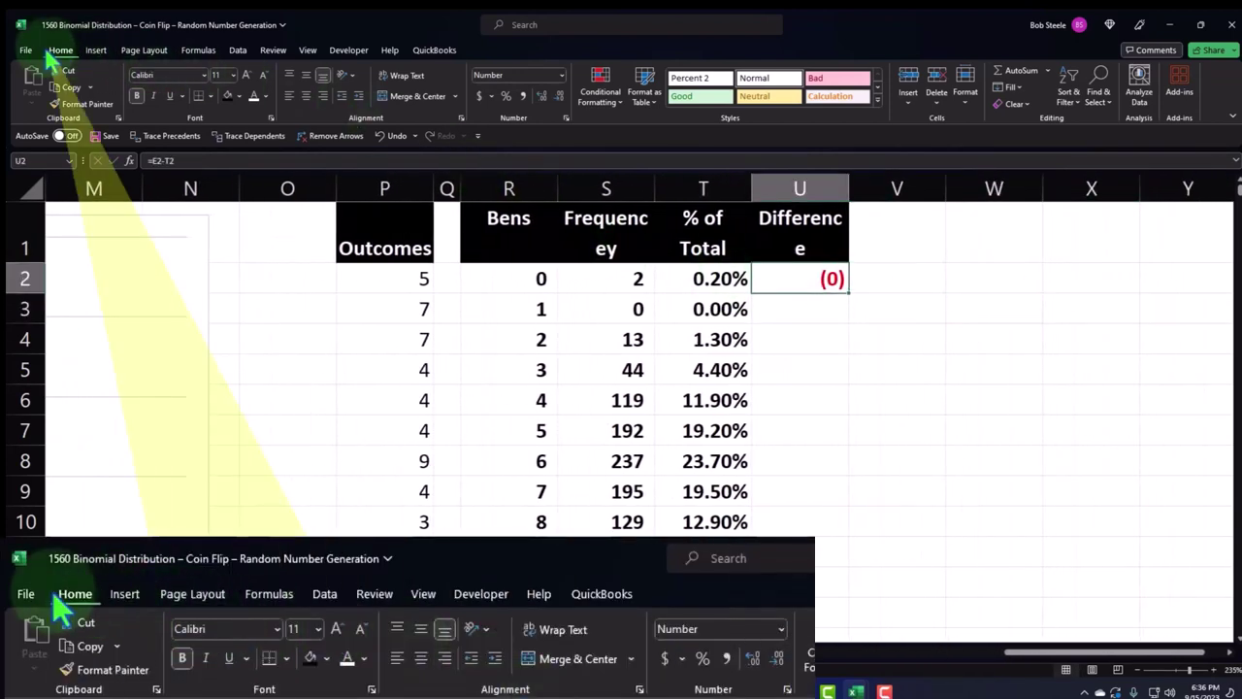
pyautogui.click(506, 96)
pyautogui.click(540, 97)
pyautogui.click(539, 98)
pyautogui.scroll(-1, 769, 322)
pyautogui.scroll(-1, 806, 309)
pyautogui.scroll(2, 828, 293)
pyautogui.moveTo(847, 295); pyautogui.dragTo(821, 573)
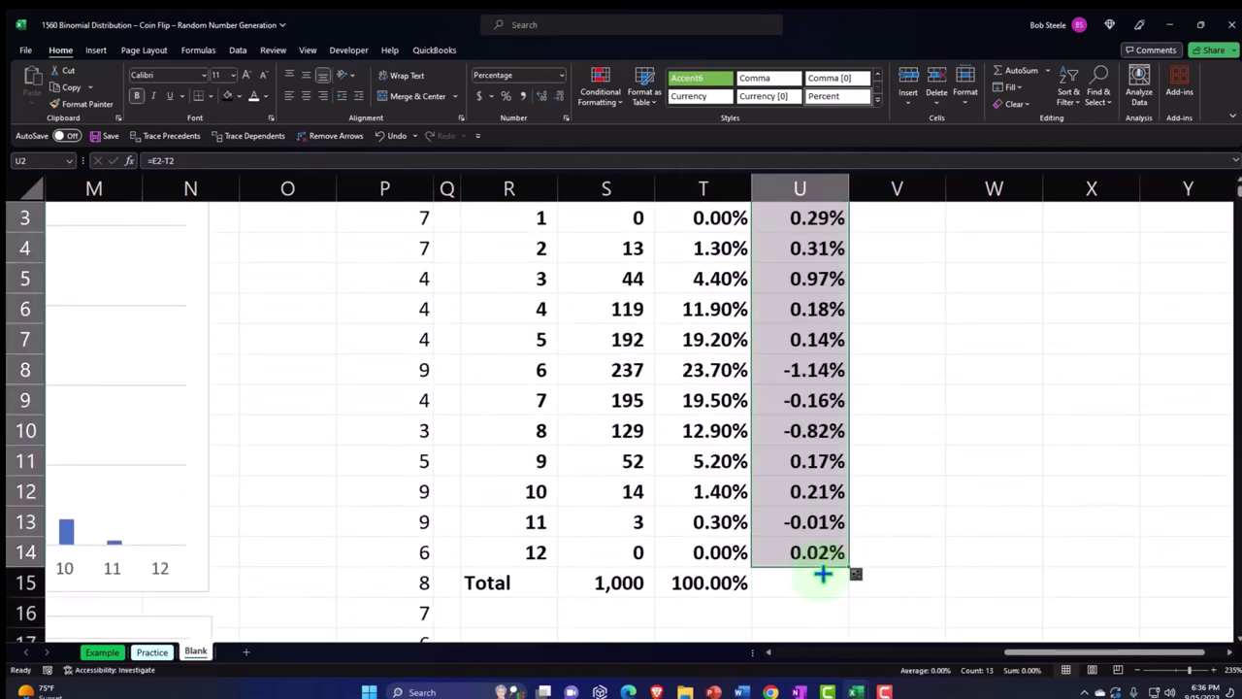
# Copy the percentage sum formula from T15 into U15 to total the Difference column.
pyautogui.click(742, 585)
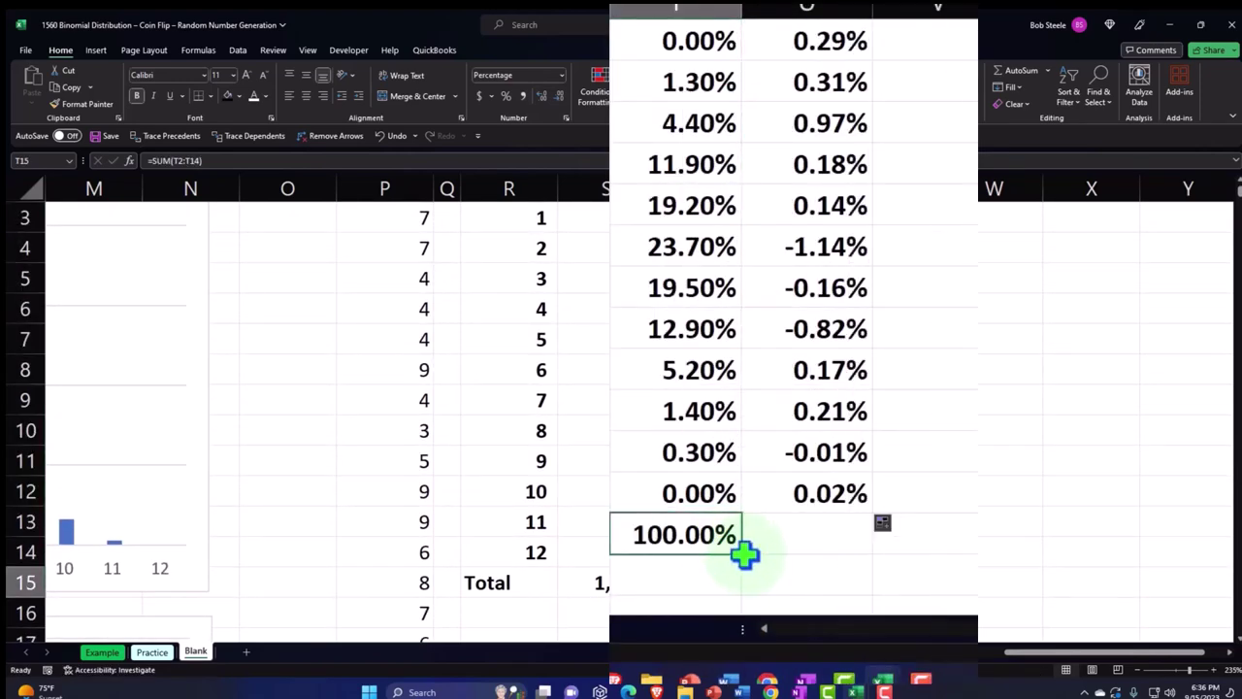
pyautogui.moveTo(745, 554); pyautogui.dragTo(818, 557)
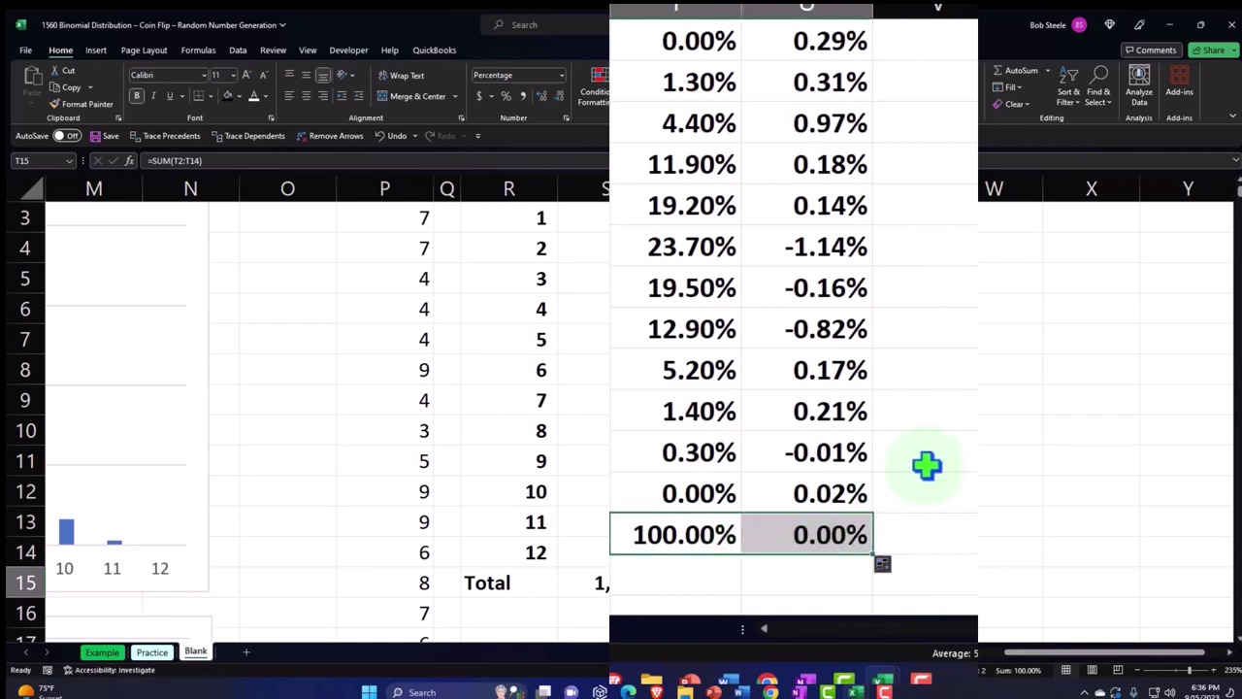
pyautogui.scroll(1, 926, 466)
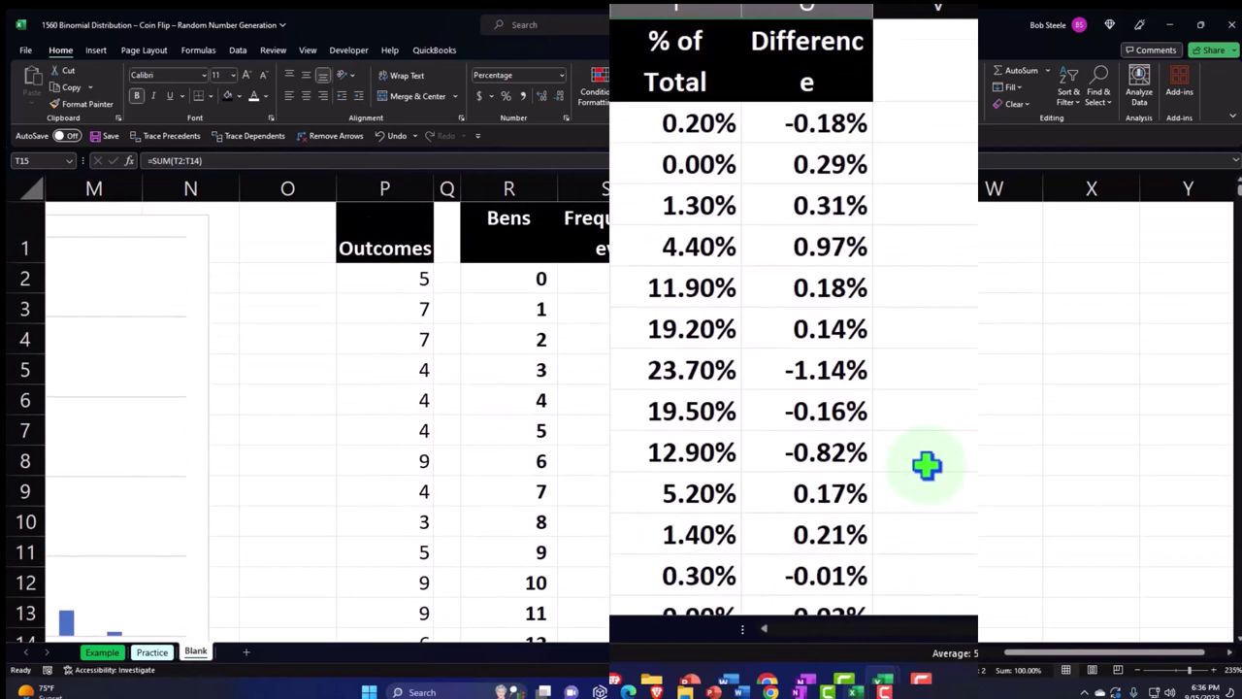
# Compare the calculated P(x) for x = 0 in E2 with the simulated frequency, percentage and difference in row 2.
pyautogui.click(821, 124)
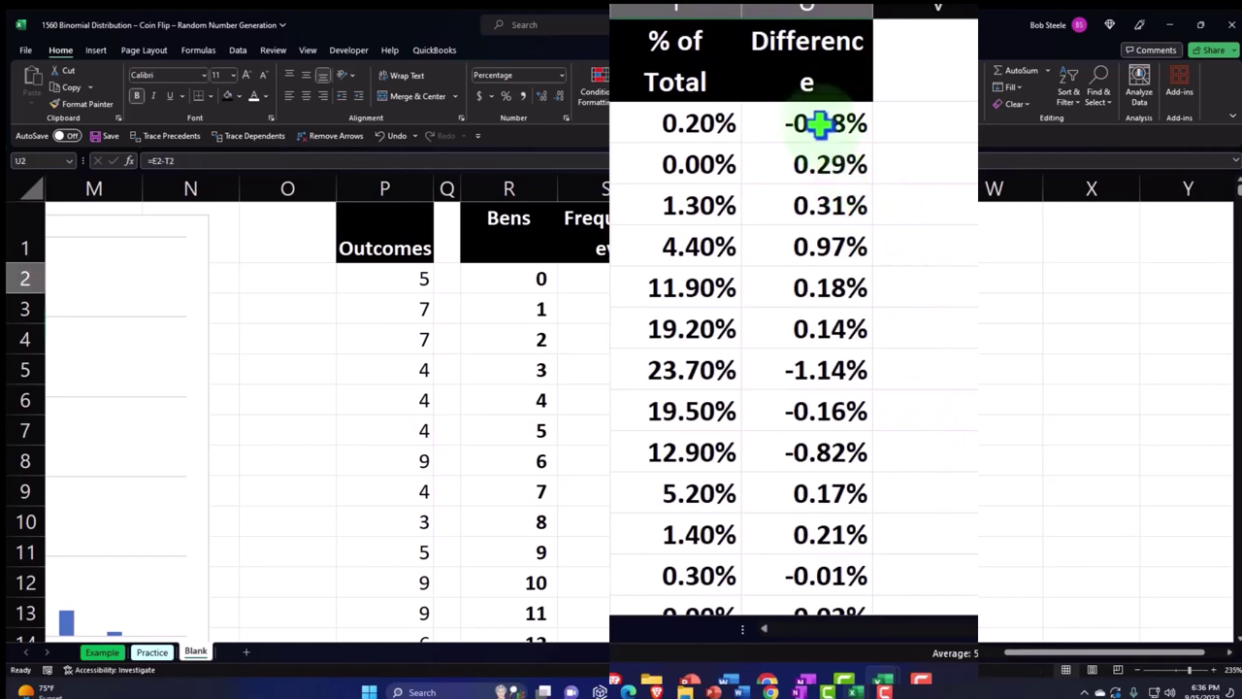
pyautogui.press('Left')
pyautogui.press('Left')
pyautogui.press('Left')
pyautogui.press('Left')
pyautogui.press('Left')
pyautogui.press('Left')
pyautogui.press('Left')
pyautogui.press('Left')
pyautogui.press('Left')
pyautogui.press('Left')
pyautogui.press('Left')
pyautogui.press('Left')
pyautogui.press('Left')
pyautogui.press('Left')
pyautogui.press('Left')
pyautogui.press('Left')
pyautogui.press('Left')
pyautogui.press('Left')
pyautogui.press('Left')
pyautogui.press('Left')
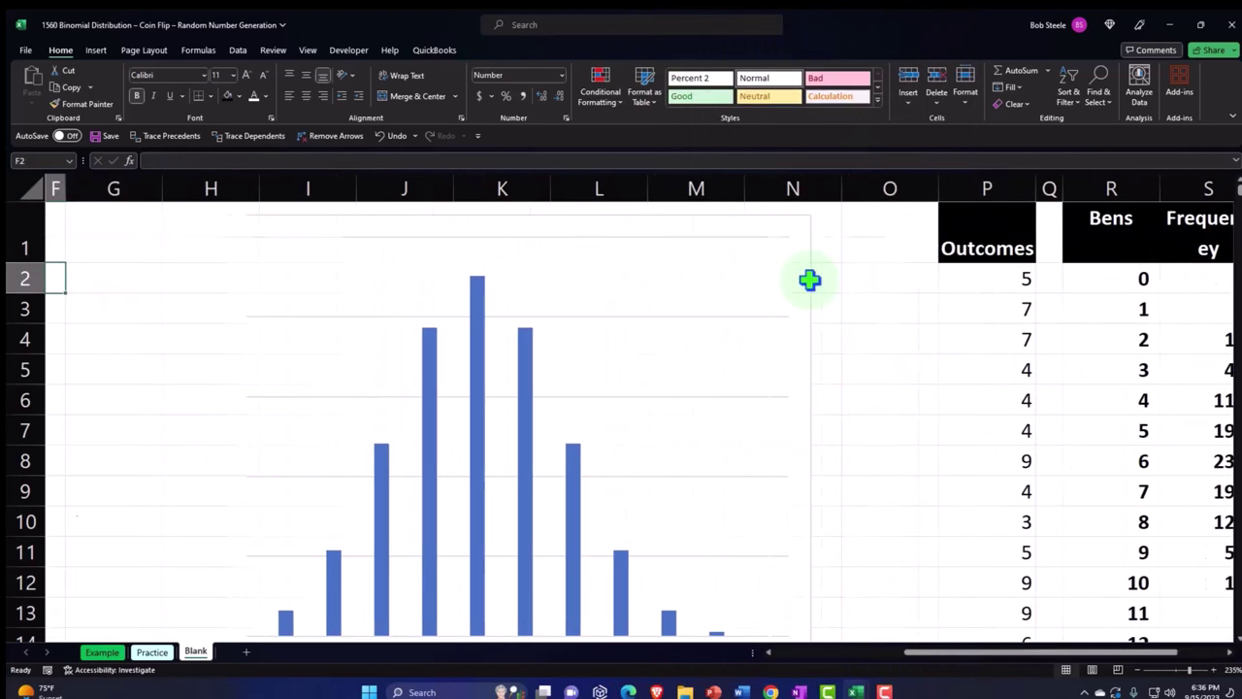
pyautogui.press('Right')
pyautogui.press('Right')
pyautogui.press('Right')
pyautogui.press('Right')
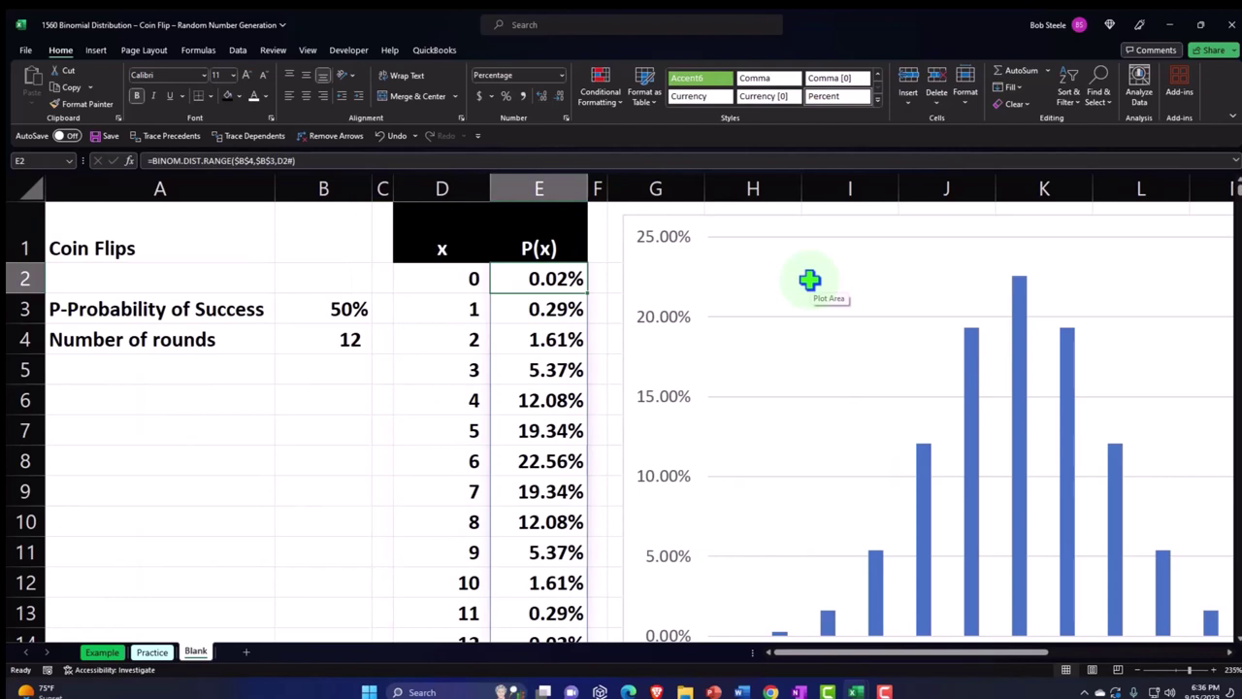
pyautogui.press('Left')
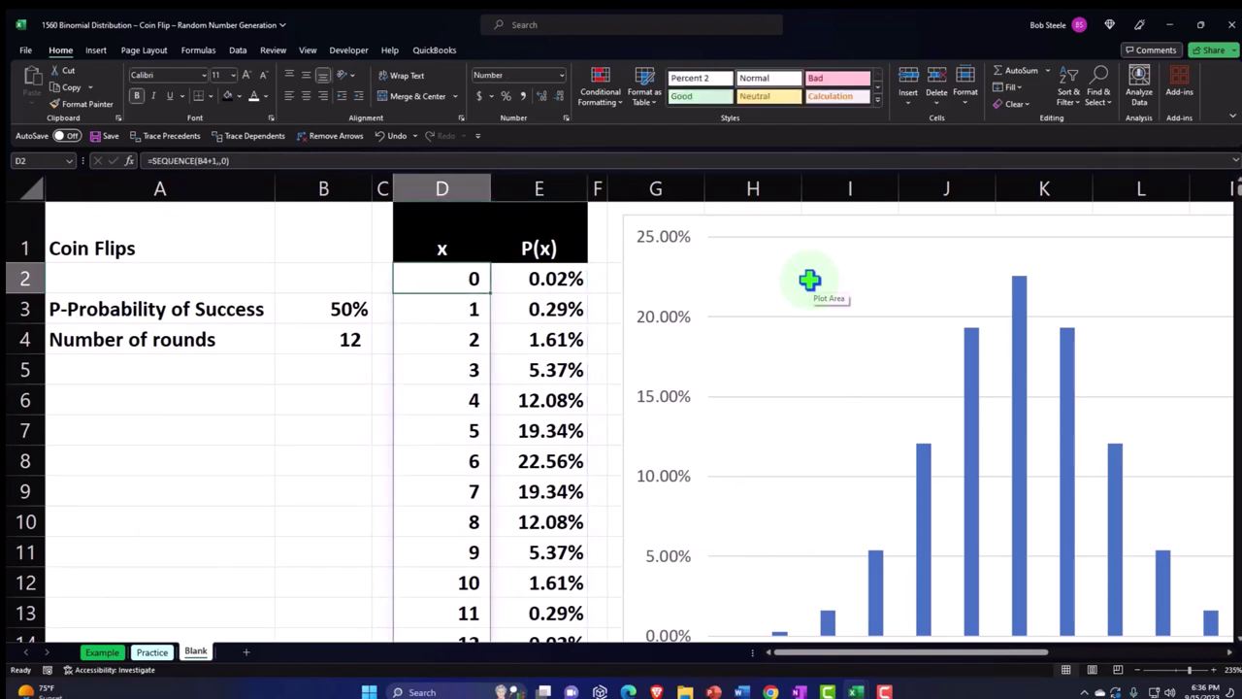
pyautogui.press('Right')
pyautogui.press('Right')
pyautogui.press('Right')
pyautogui.press('Right')
pyautogui.press('Right')
pyautogui.press('Right')
pyautogui.press('Right')
pyautogui.press('Right')
pyautogui.press('Right')
pyautogui.press('Right')
pyautogui.press('Right')
pyautogui.press('Right')
pyautogui.press('Right')
pyautogui.press('Right')
pyautogui.press('Right')
pyautogui.press('Right')
pyautogui.press('Right')
pyautogui.press('Right')
pyautogui.press('Right')
pyautogui.press('Right')
pyautogui.press('Left')
pyautogui.press('Left')
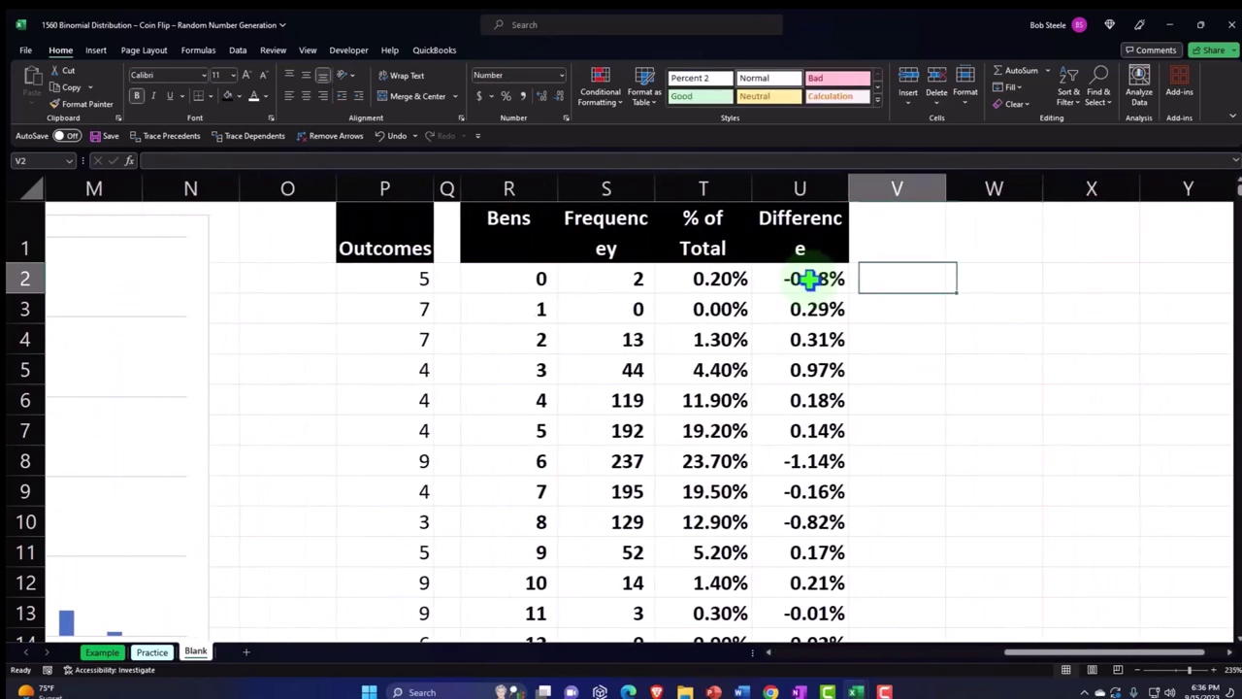
pyautogui.press('Left')
pyautogui.press('Left')
pyautogui.press('Left')
pyautogui.press('Left')
pyautogui.press('Left')
pyautogui.press('Left')
pyautogui.press('Left')
pyautogui.press('Left')
pyautogui.press('Left')
pyautogui.press('Left')
pyautogui.press('Left')
pyautogui.press('Left')
pyautogui.press('Left')
pyautogui.press('Left')
pyautogui.press('Left')
pyautogui.press('Left')
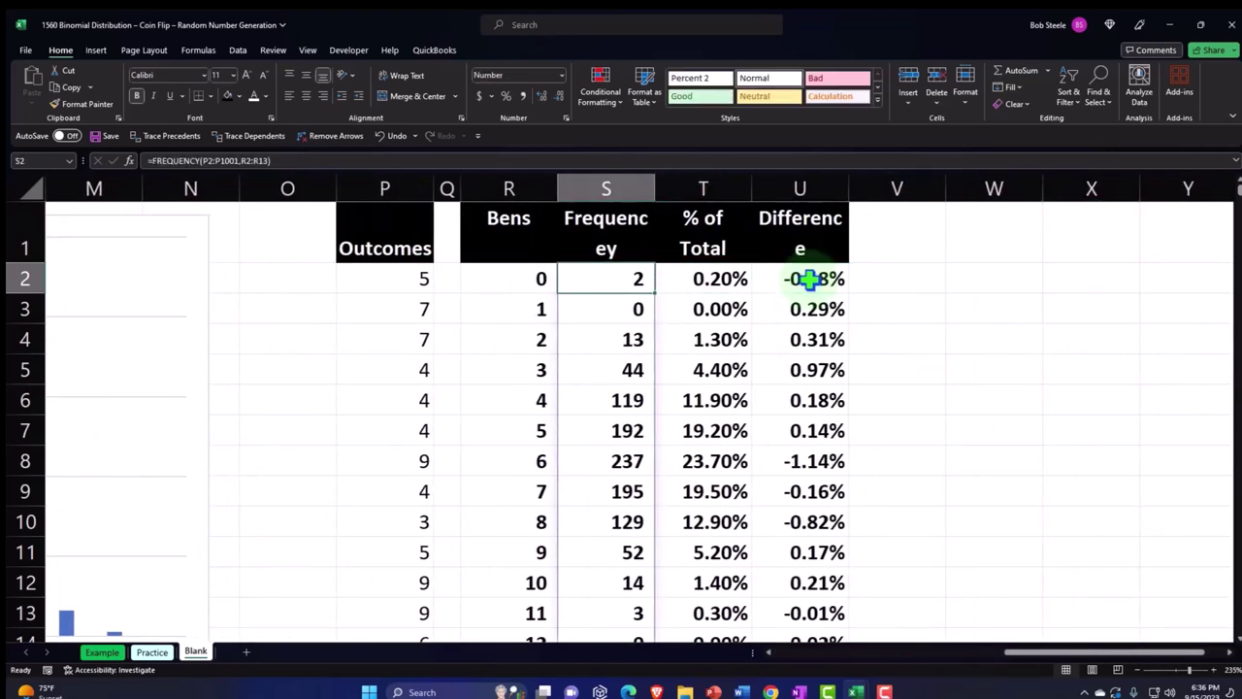
# Compare the calculated P(x) for x = 1 in E3 with the simulated % of Total in T3.
pyautogui.press('Left')
pyautogui.press('Left')
pyautogui.press('Left')
pyautogui.press('Left')
pyautogui.press('Left')
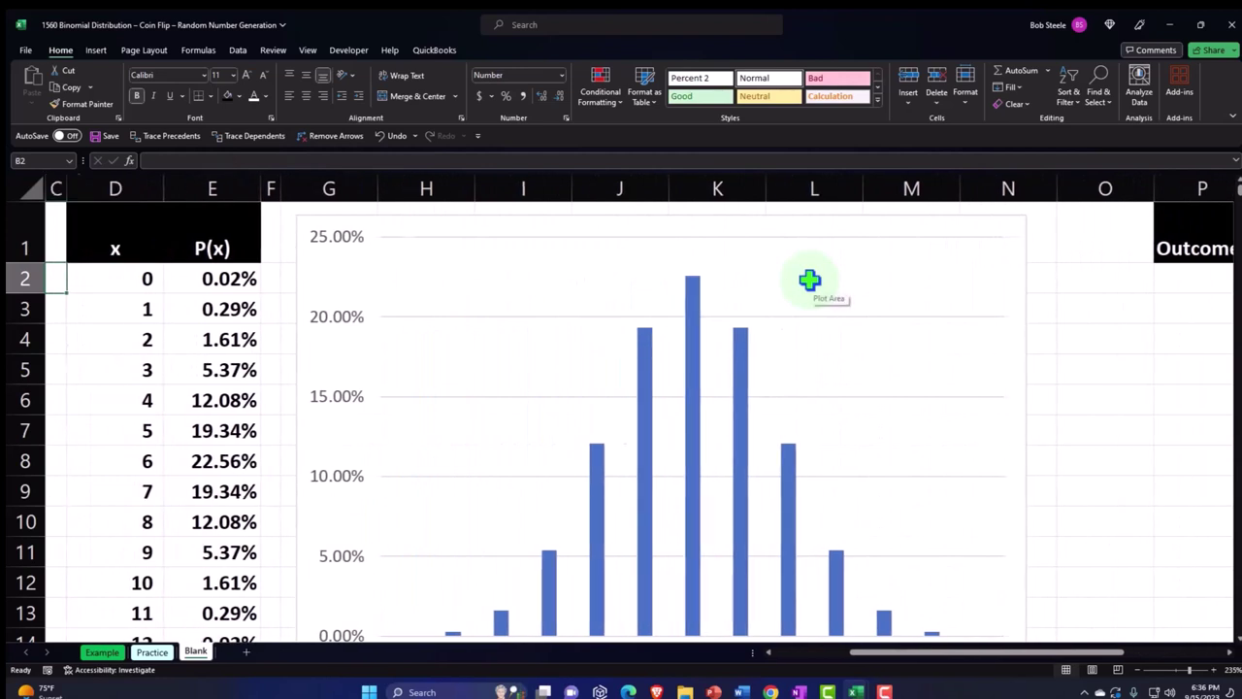
pyautogui.press('Down')
pyautogui.press('Right')
pyautogui.press('Right')
pyautogui.press('Right')
pyautogui.press('Right')
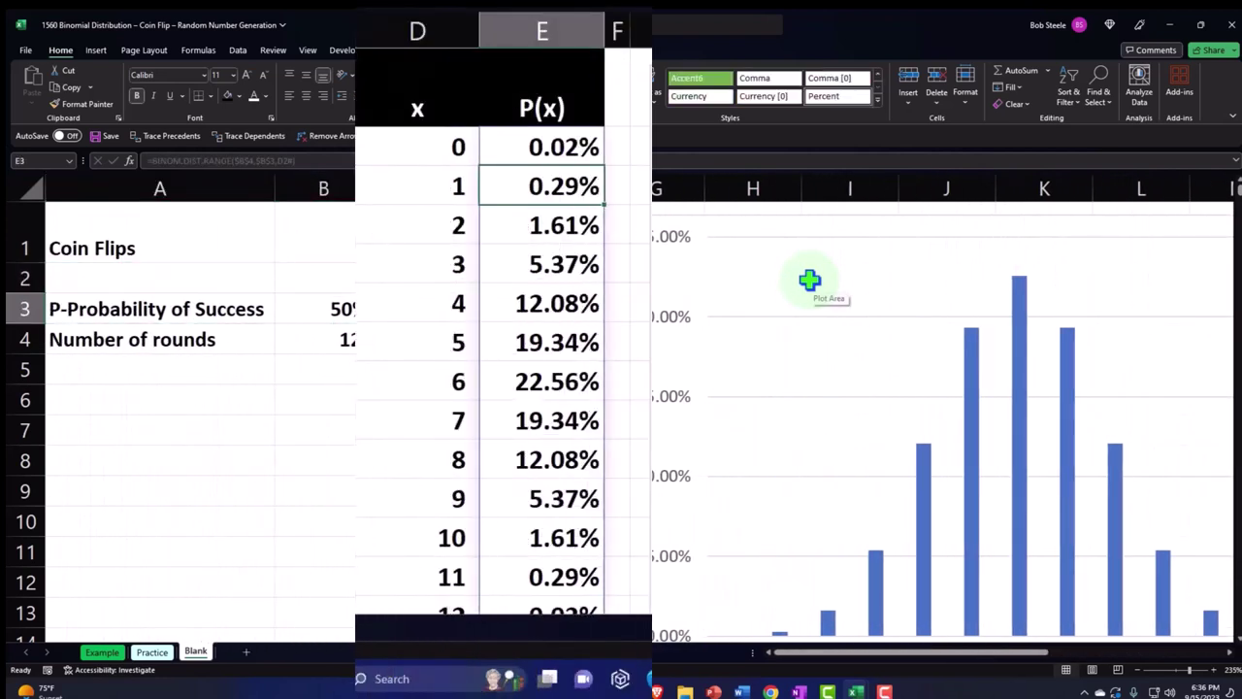
pyautogui.press('Right')
pyautogui.press('Left')
pyautogui.press('Left')
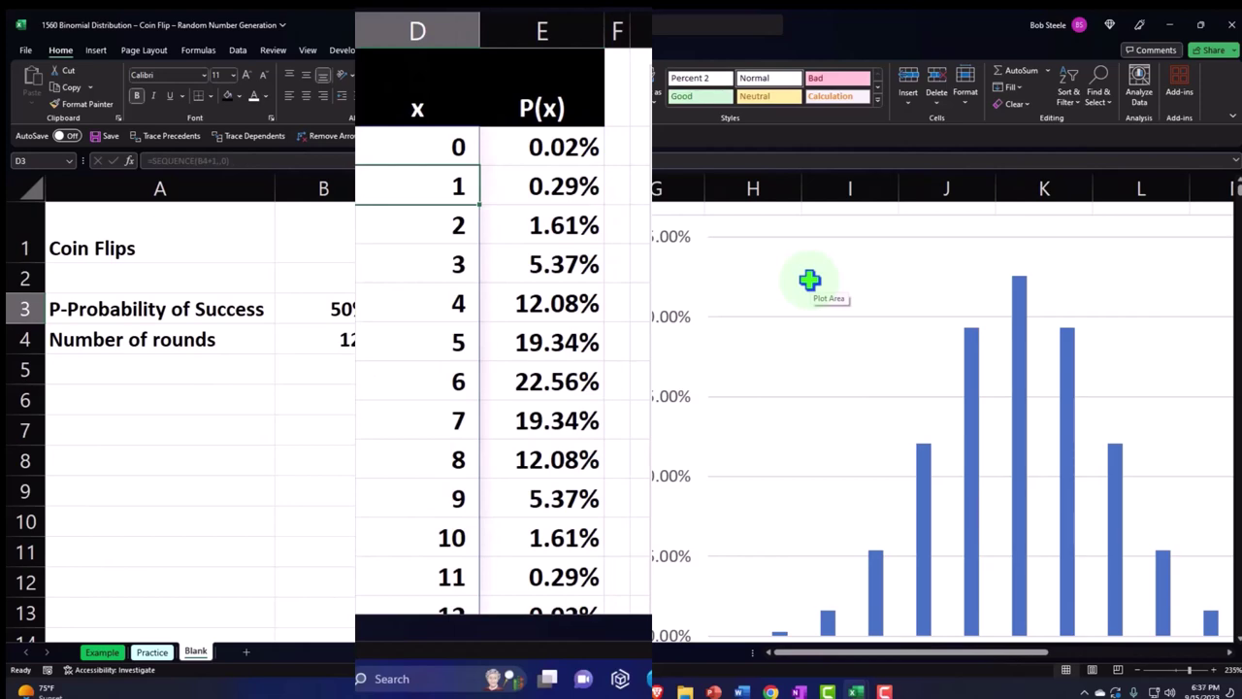
pyautogui.press('Right')
pyautogui.press('Right')
pyautogui.press('Right')
pyautogui.press('Right')
pyautogui.press('Right')
pyautogui.press('Right')
pyautogui.press('Right')
pyautogui.press('Right')
pyautogui.press('Right')
pyautogui.press('Right')
pyautogui.press('Right')
pyautogui.press('Right')
pyautogui.press('Right')
pyautogui.press('Right')
pyautogui.press('Right')
pyautogui.press('Right')
pyautogui.press('Right')
pyautogui.press('Right')
pyautogui.press('Right')
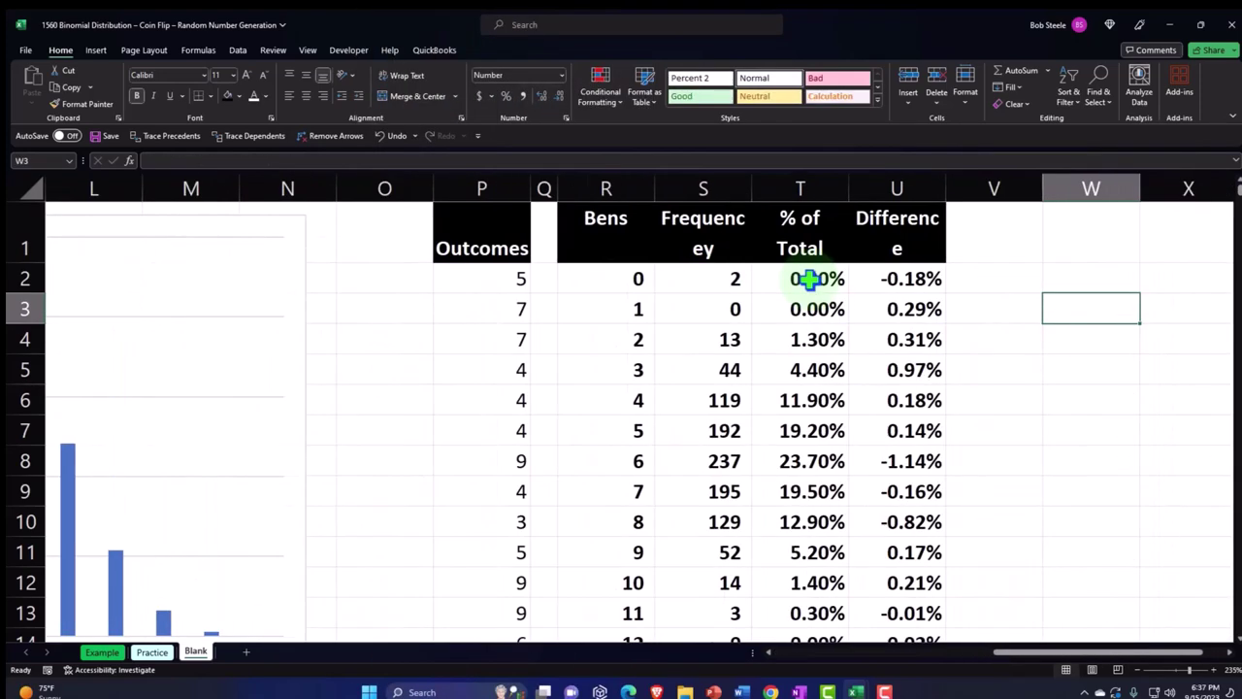
pyautogui.press('Left')
pyautogui.press('Left')
pyautogui.press('Left')
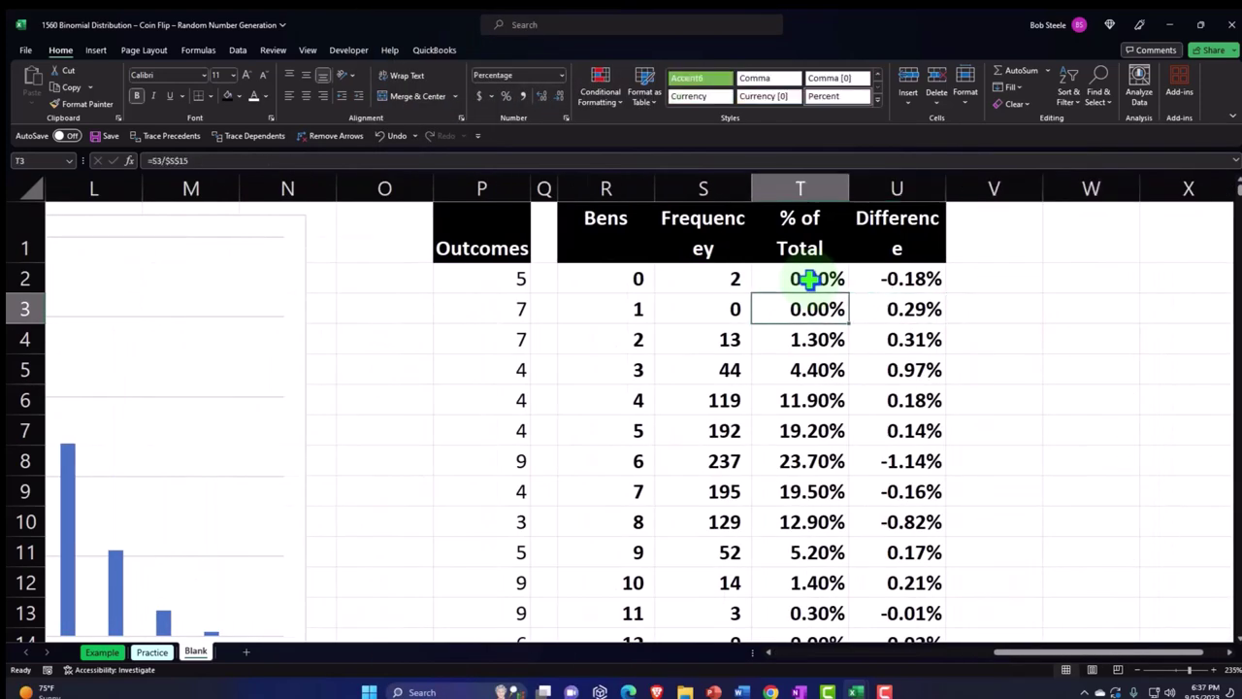
# Compare the calculated P(x) for x = 2 in E4 with the simulated % of Total in T4.
pyautogui.press('Down')
pyautogui.press('Left')
pyautogui.press('Left')
pyautogui.press('Left')
pyautogui.press('Left')
pyautogui.press('Left')
pyautogui.press('Left')
pyautogui.press('Left')
pyautogui.press('Left')
pyautogui.press('Left')
pyautogui.press('Left')
pyautogui.press('Left')
pyautogui.press('Left')
pyautogui.press('Left')
pyautogui.press('Left')
pyautogui.press('Left')
pyautogui.press('Left')
pyautogui.press('Left')
pyautogui.press('Left')
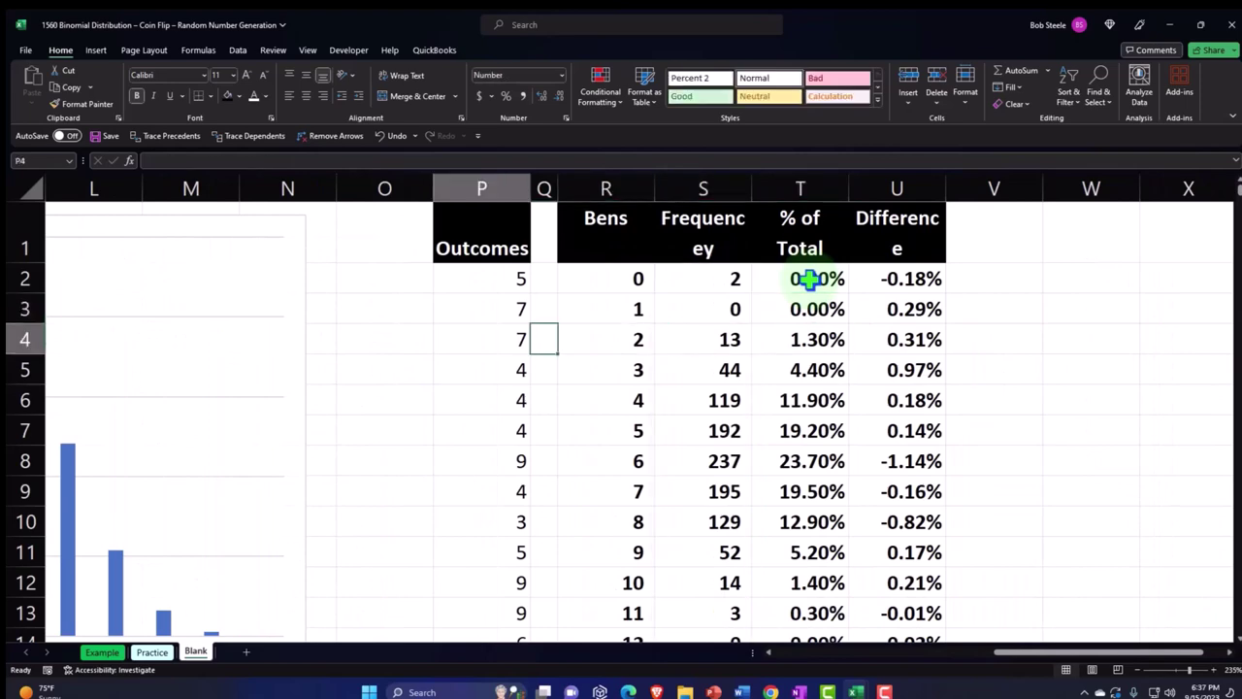
pyautogui.press('Right')
pyautogui.press('Right')
pyautogui.press('Right')
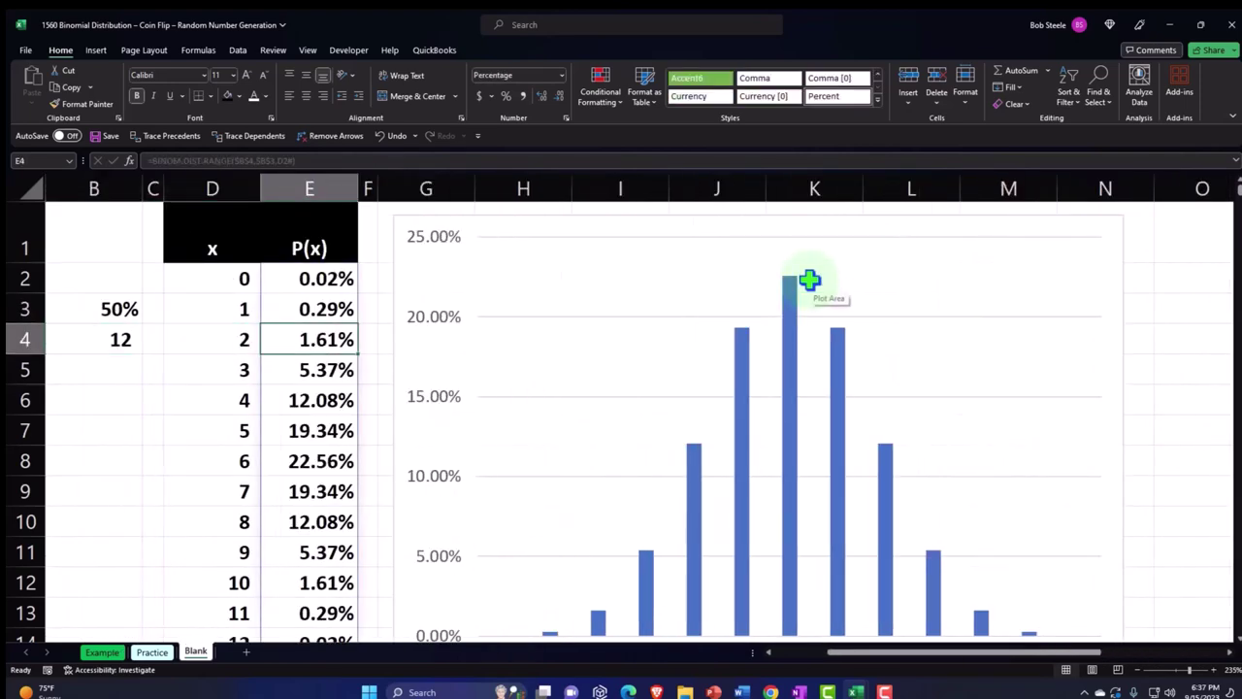
pyautogui.press('Right')
pyautogui.press('Right')
pyautogui.press('Right')
pyautogui.press('Right')
pyautogui.press('Right')
pyautogui.press('Right')
pyautogui.press('Right')
pyautogui.press('Right')
pyautogui.press('Right')
pyautogui.press('Right')
pyautogui.press('Right')
pyautogui.press('Right')
pyautogui.press('Right')
pyautogui.press('Right')
pyautogui.press('Right')
pyautogui.press('Right')
pyautogui.press('Right')
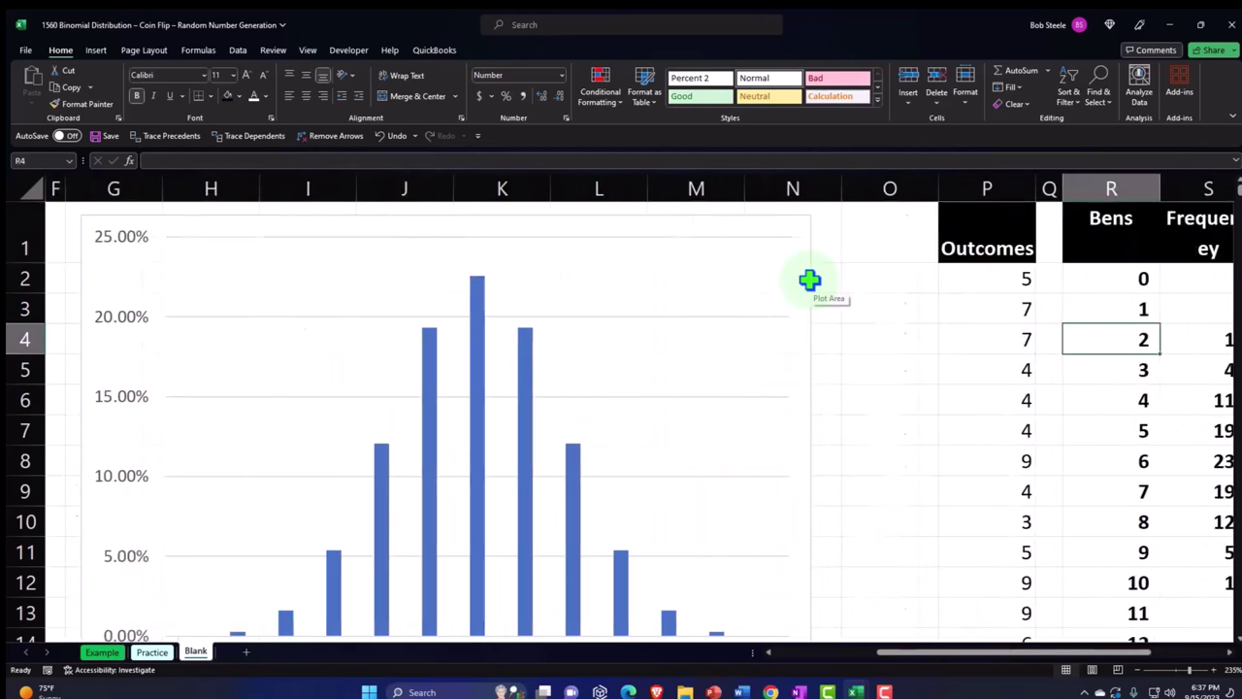
pyautogui.press('Left')
pyautogui.press('Left')
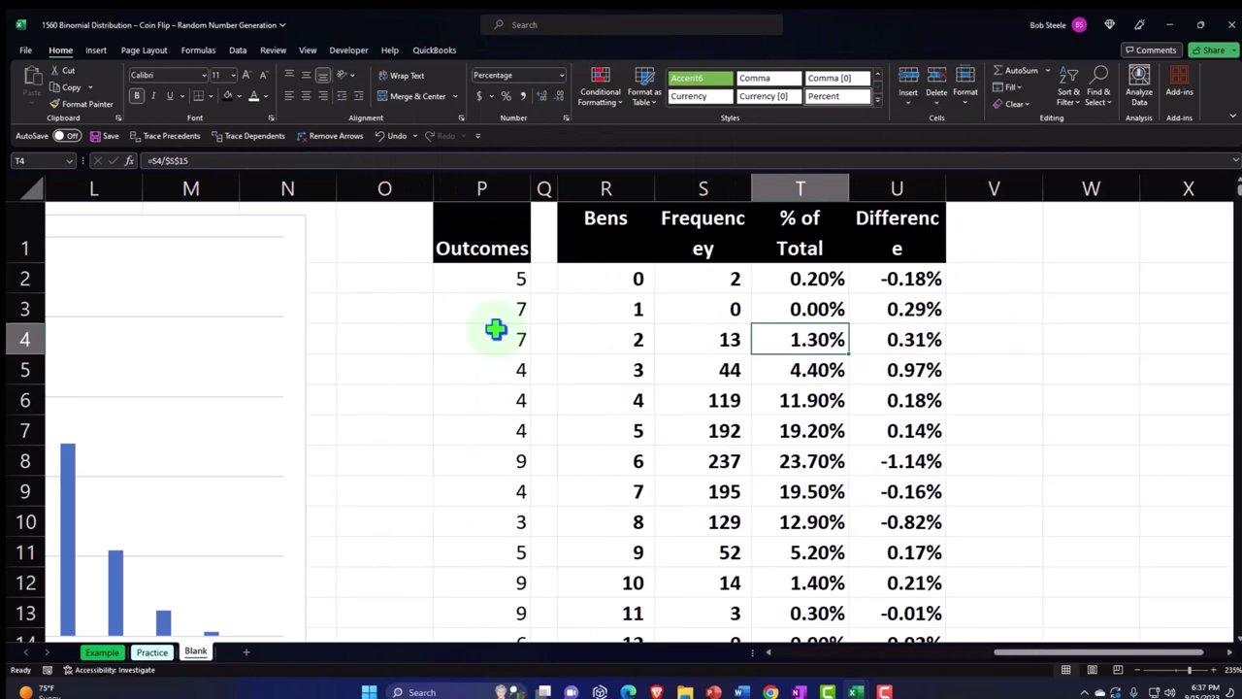
# Check the number of rounds in B4 and P(x) in E4 against the simulated frequency and percentage for 2 successes.
pyautogui.hotkey('ctrl', 'Left')
pyautogui.hotkey('ctrl', 'Left')
pyautogui.hotkey('ctrl', 'Left')
pyautogui.hotkey('ctrl', 'Left')
pyautogui.hotkey('ctrl', 'Left')
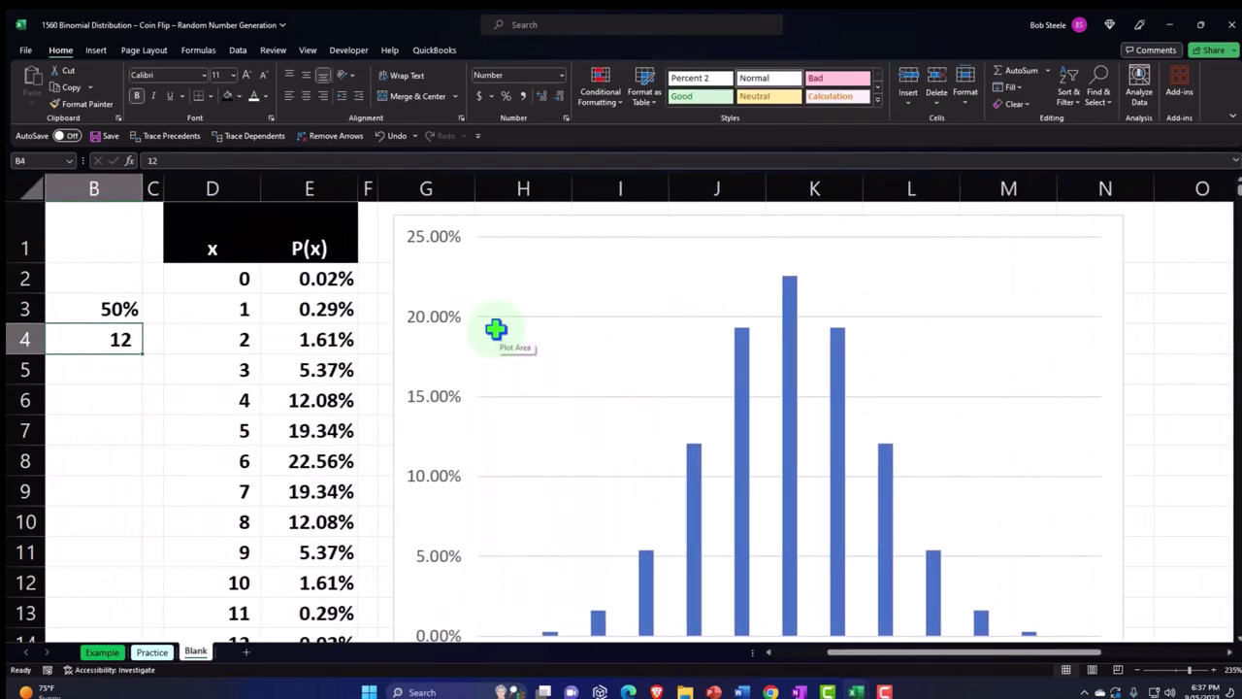
pyautogui.press('Right')
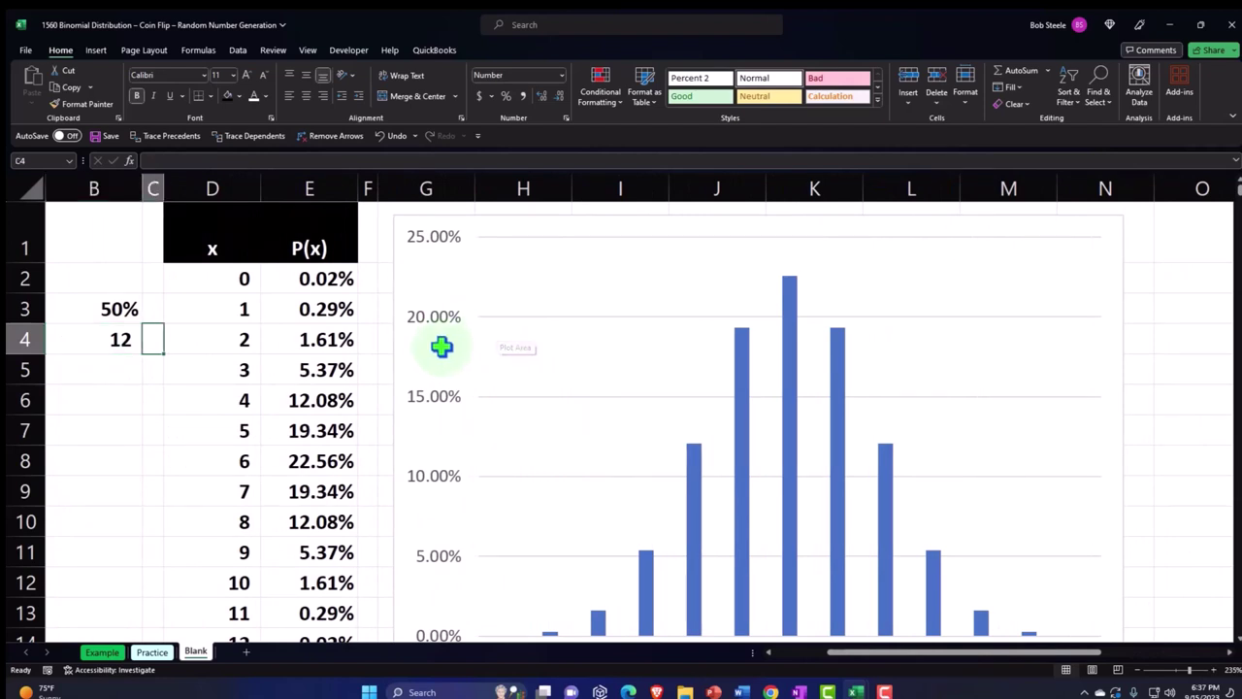
pyautogui.click(326, 339)
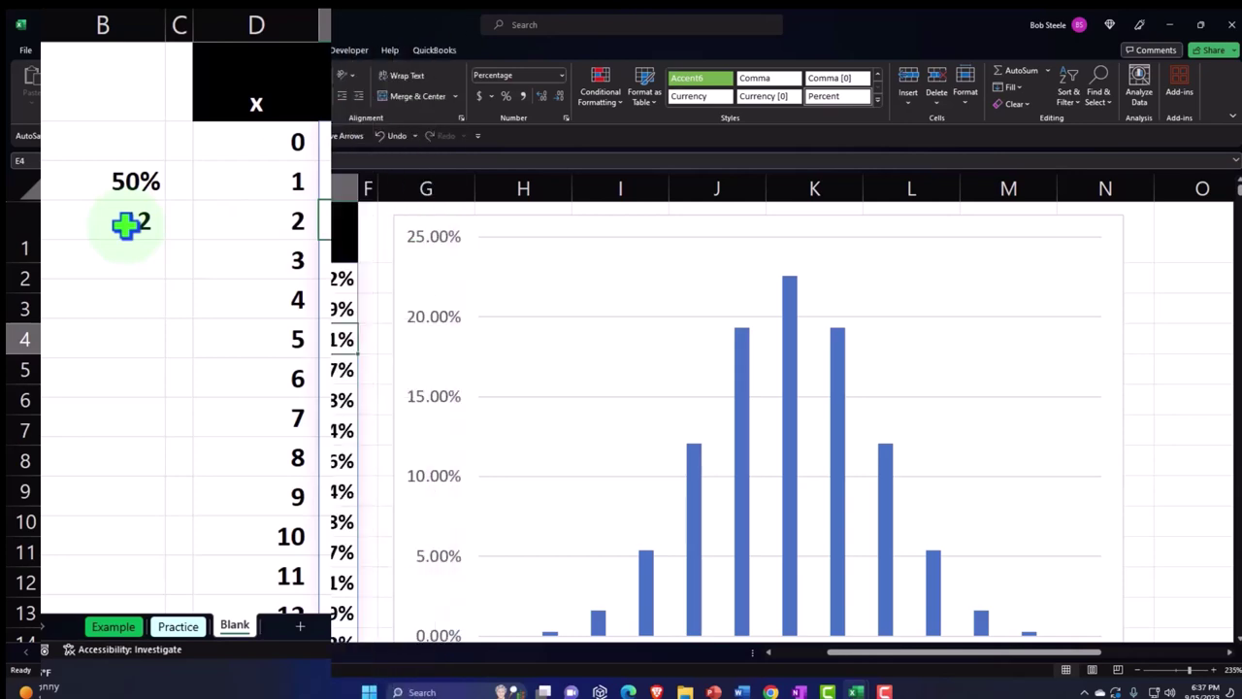
pyautogui.press('Right')
pyautogui.press('Right')
pyautogui.press('Right')
pyautogui.press('Right')
pyautogui.press('Right')
pyautogui.press('Right')
pyautogui.press('Right')
pyautogui.press('Right')
pyautogui.press('Right')
pyautogui.press('Right')
pyautogui.press('Right')
pyautogui.press('Right')
pyautogui.press('Right')
pyautogui.press('Right')
pyautogui.press('Right')
pyautogui.press('Right')
pyautogui.press('Right')
pyautogui.press('Right')
pyautogui.press('Right')
pyautogui.press('Right')
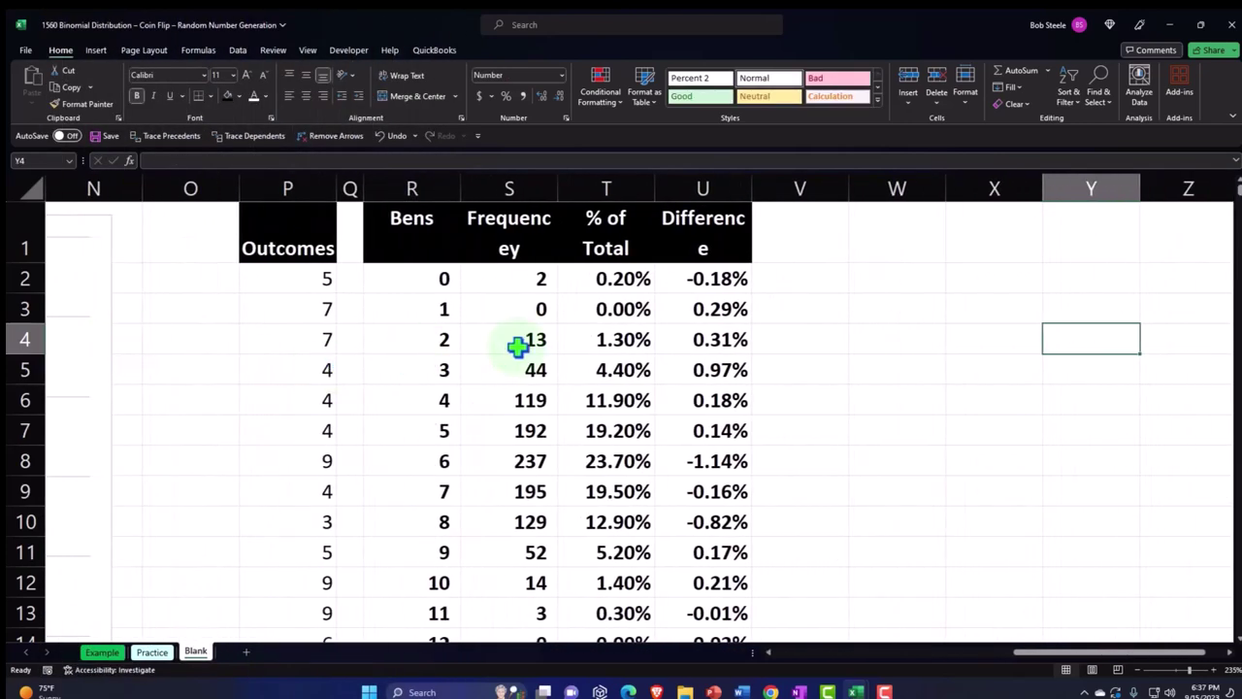
# Insert a 2-D line chart with markers from the % of Total data in T1:T14 and place it beside the Difference column.
pyautogui.moveTo(611, 238); pyautogui.dragTo(598, 552)
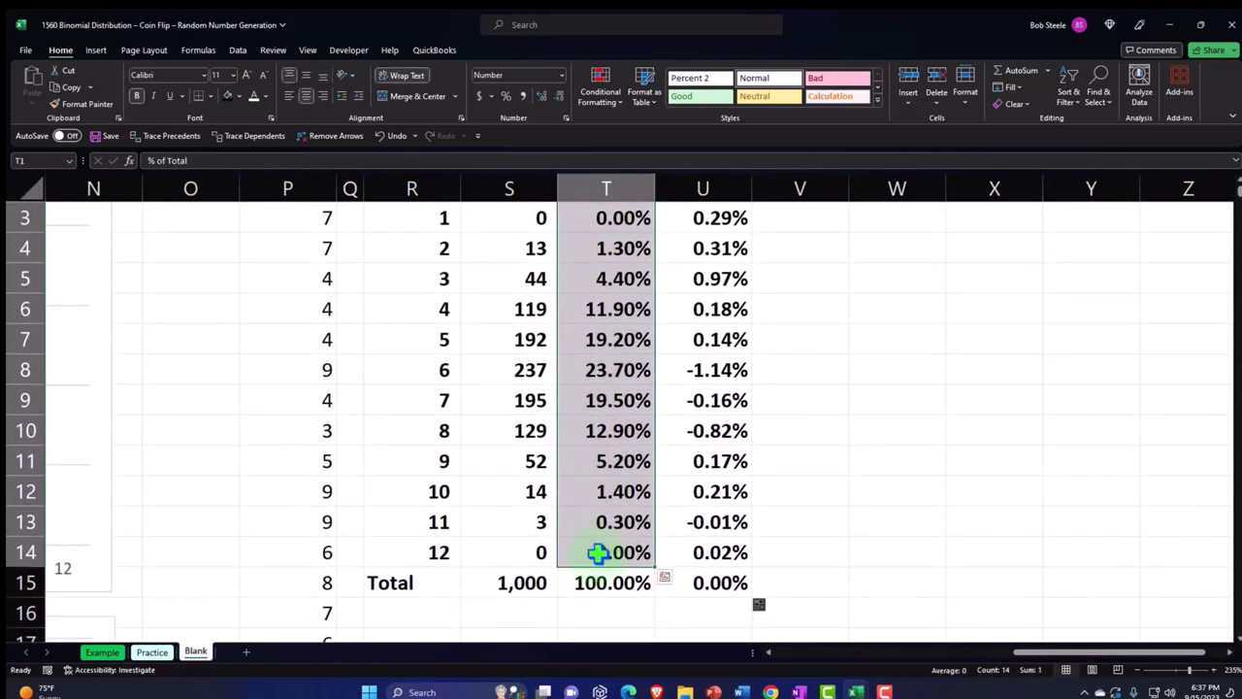
pyautogui.click(95, 56)
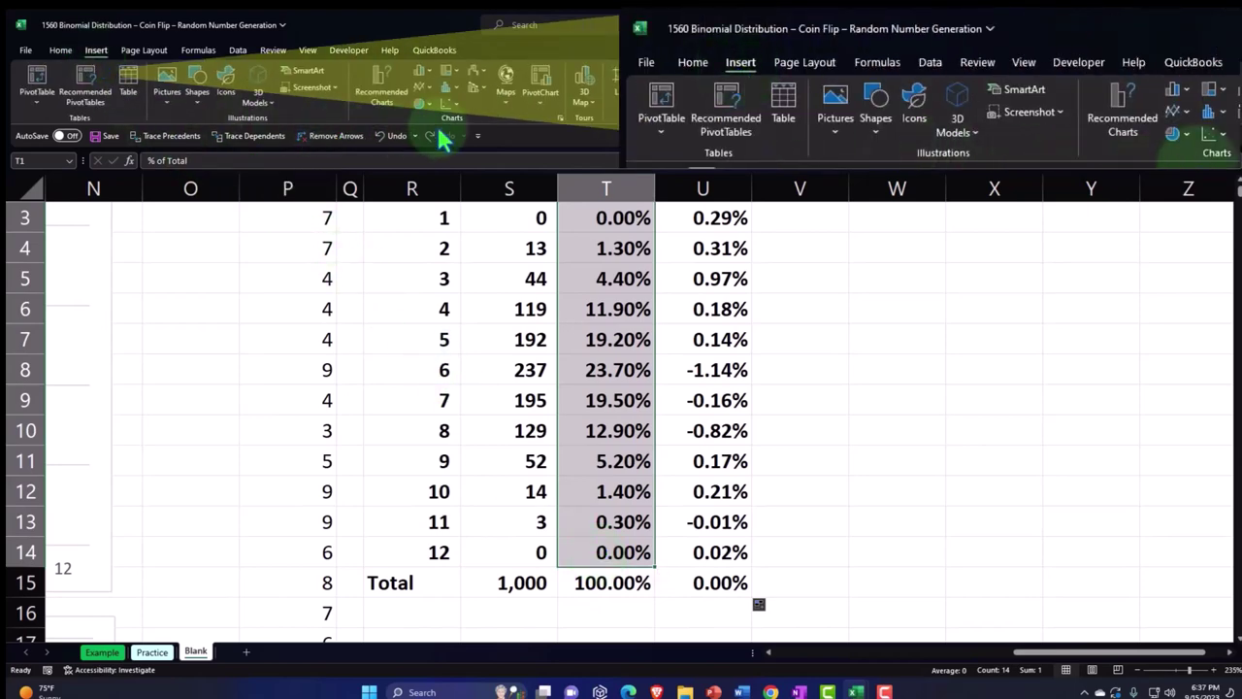
pyautogui.click(424, 88)
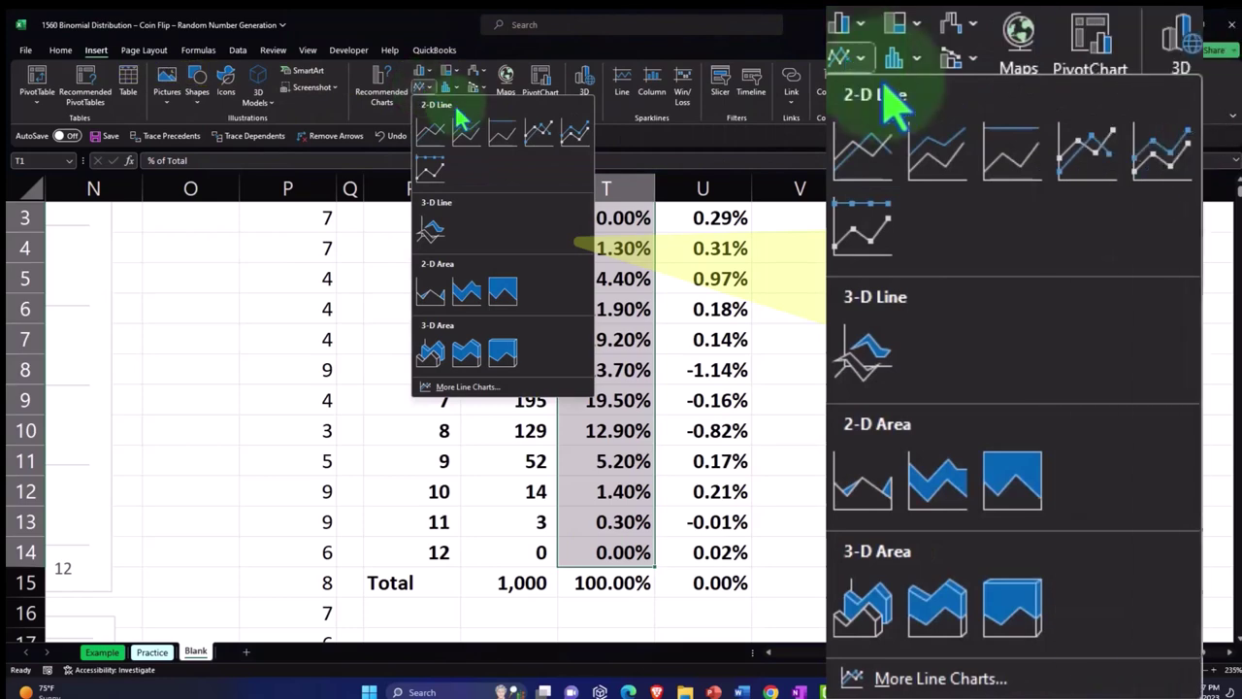
pyautogui.click(537, 136)
pyautogui.scroll(1, 436, 354)
pyautogui.moveTo(436, 354); pyautogui.dragTo(895, 255)
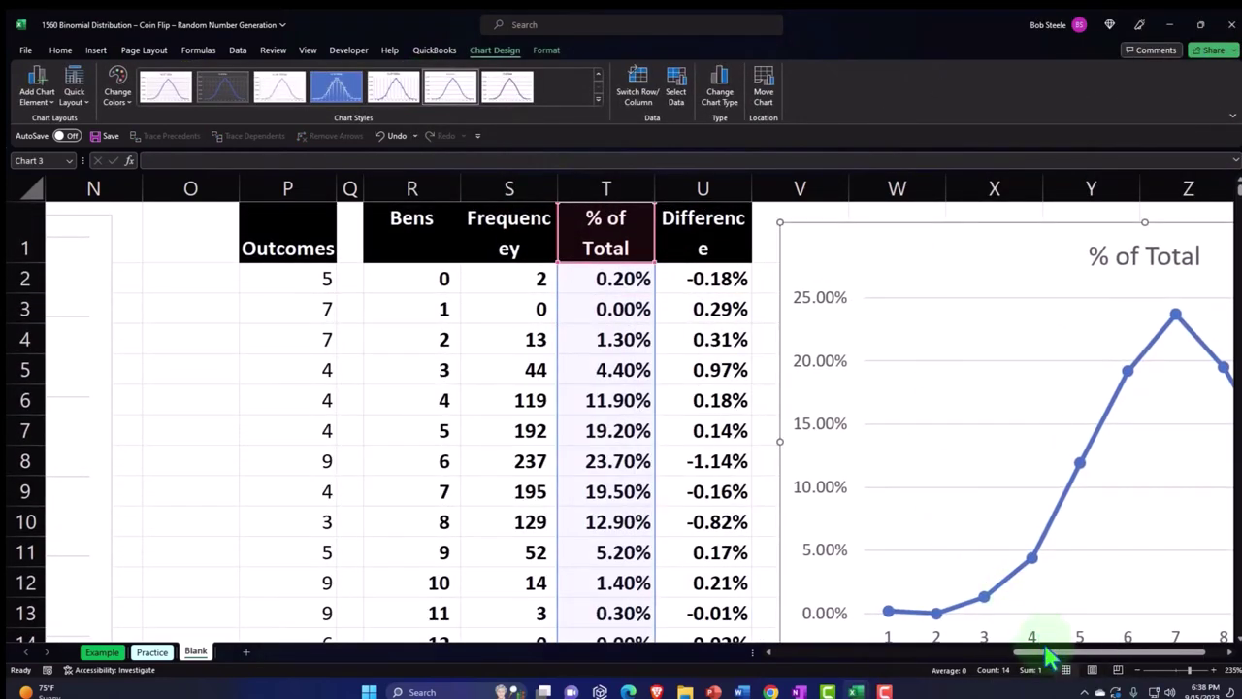
# Set the % of Total chart's horizontal axis labels to the bin values in R2:R14.
pyautogui.hscroll(1, 1048, 656)
pyautogui.scroll(-2, 1039, 571)
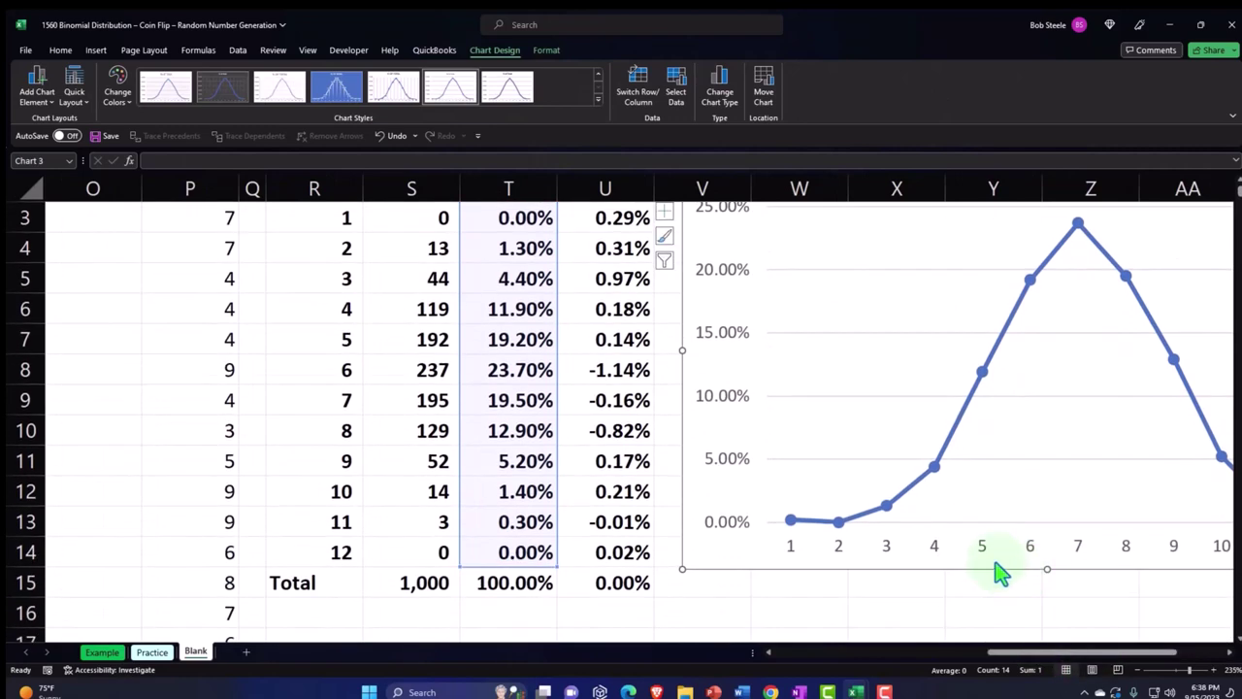
pyautogui.click(677, 94)
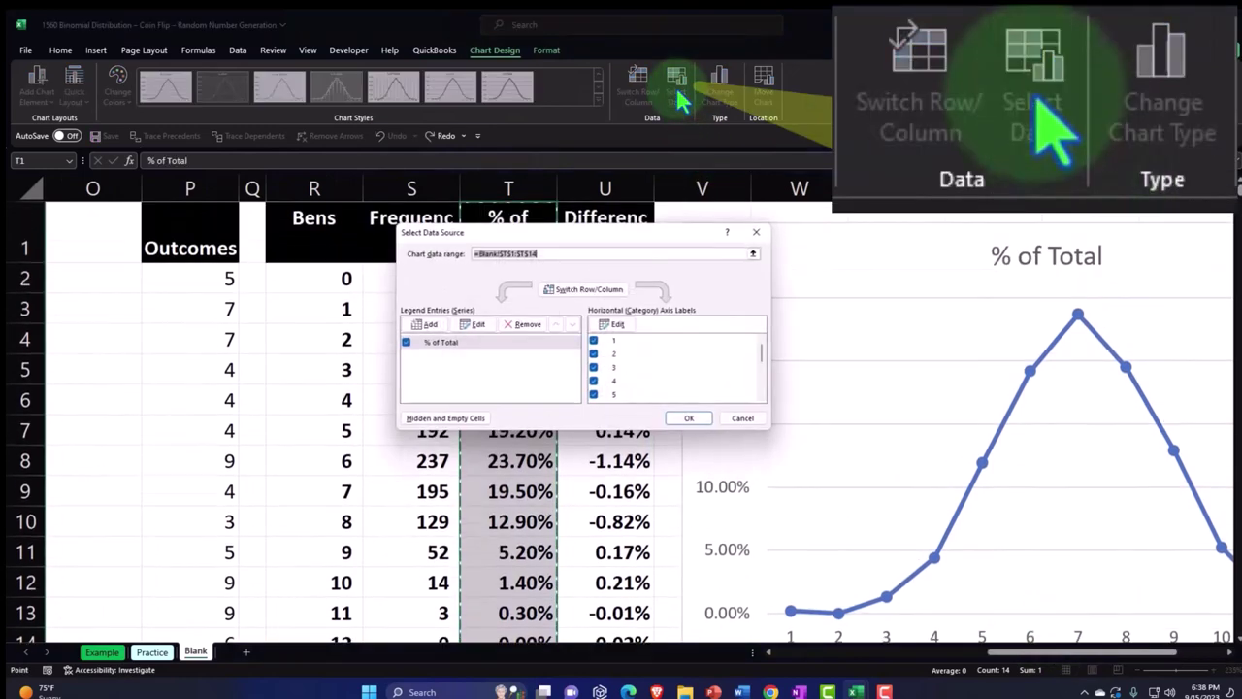
pyautogui.click(615, 324)
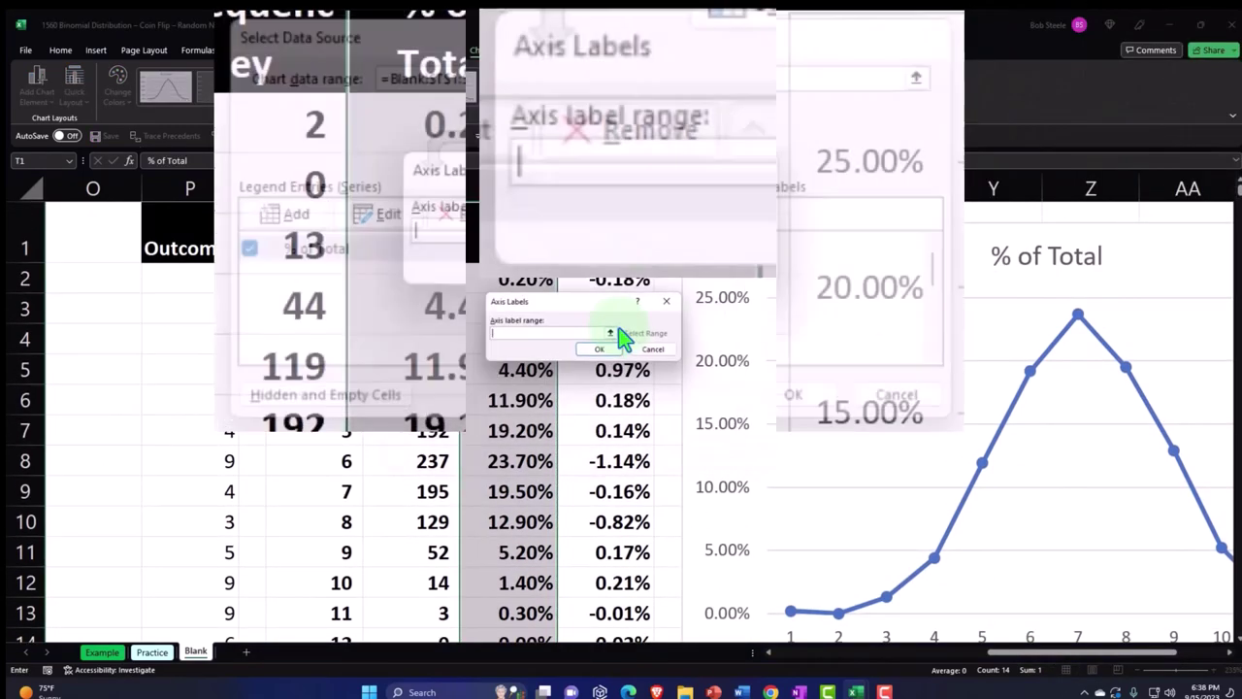
pyautogui.moveTo(333, 275); pyautogui.dragTo(333, 551)
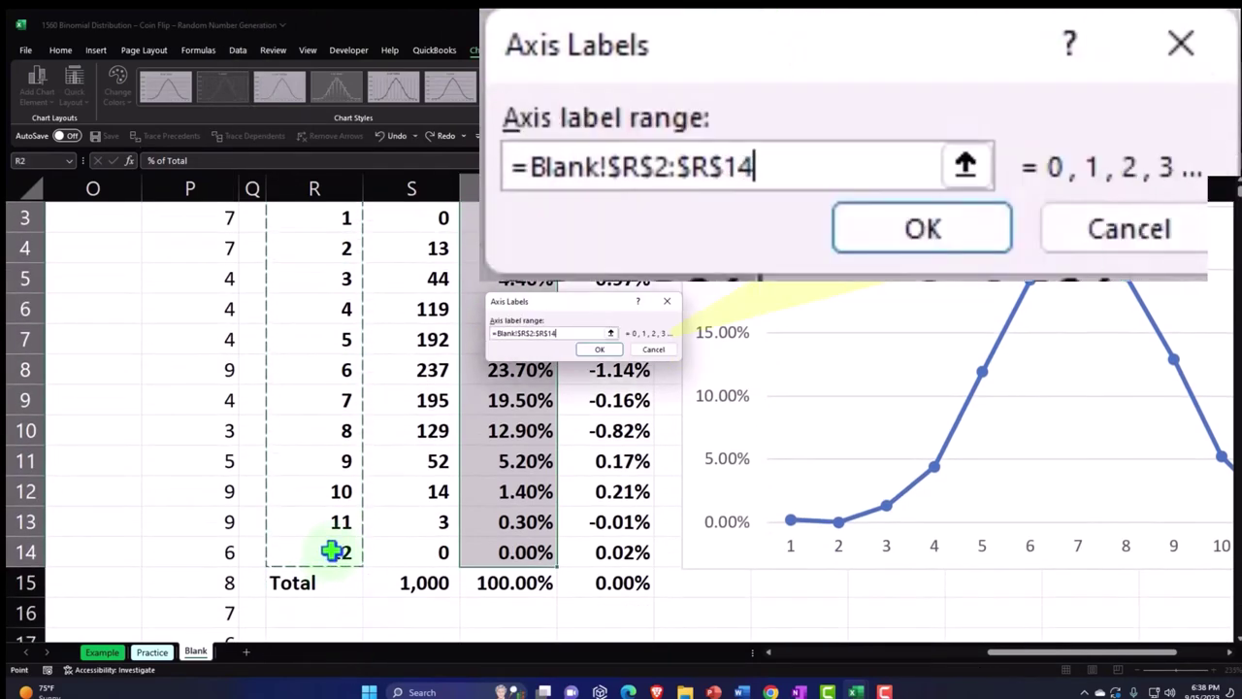
pyautogui.click(597, 349)
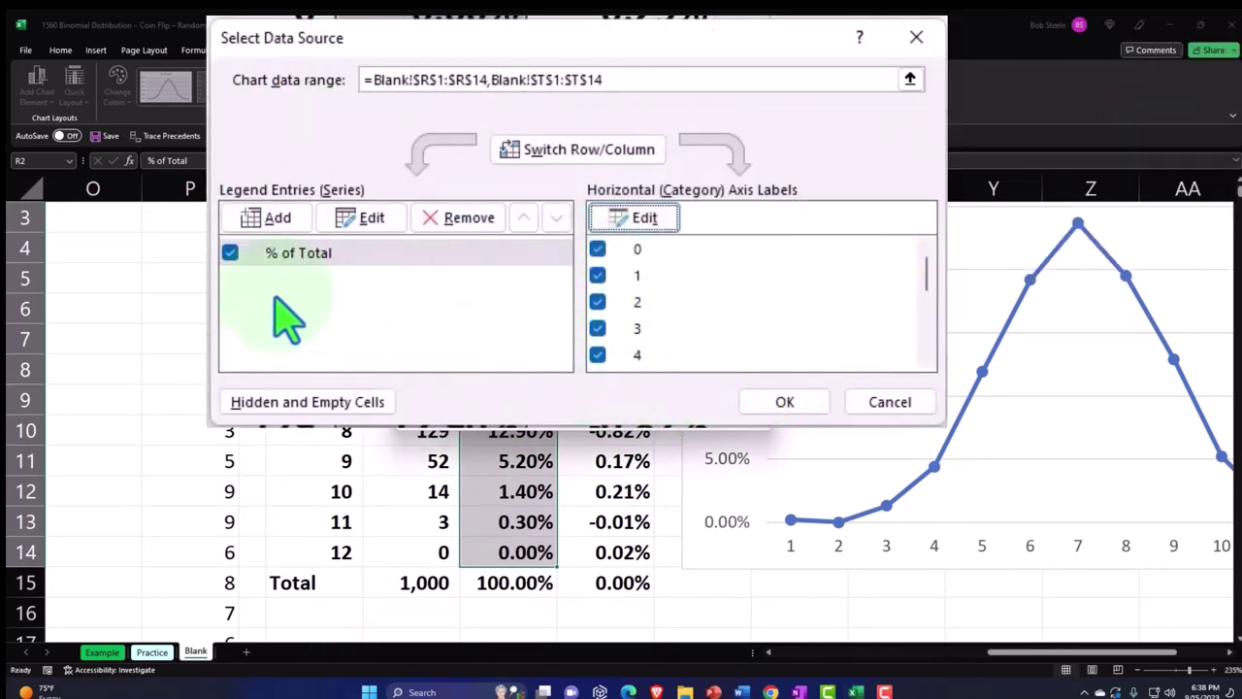
# Add the calculated distribution to the line chart as a second series named from E1 with values from E2:E14.
pyautogui.click(275, 230)
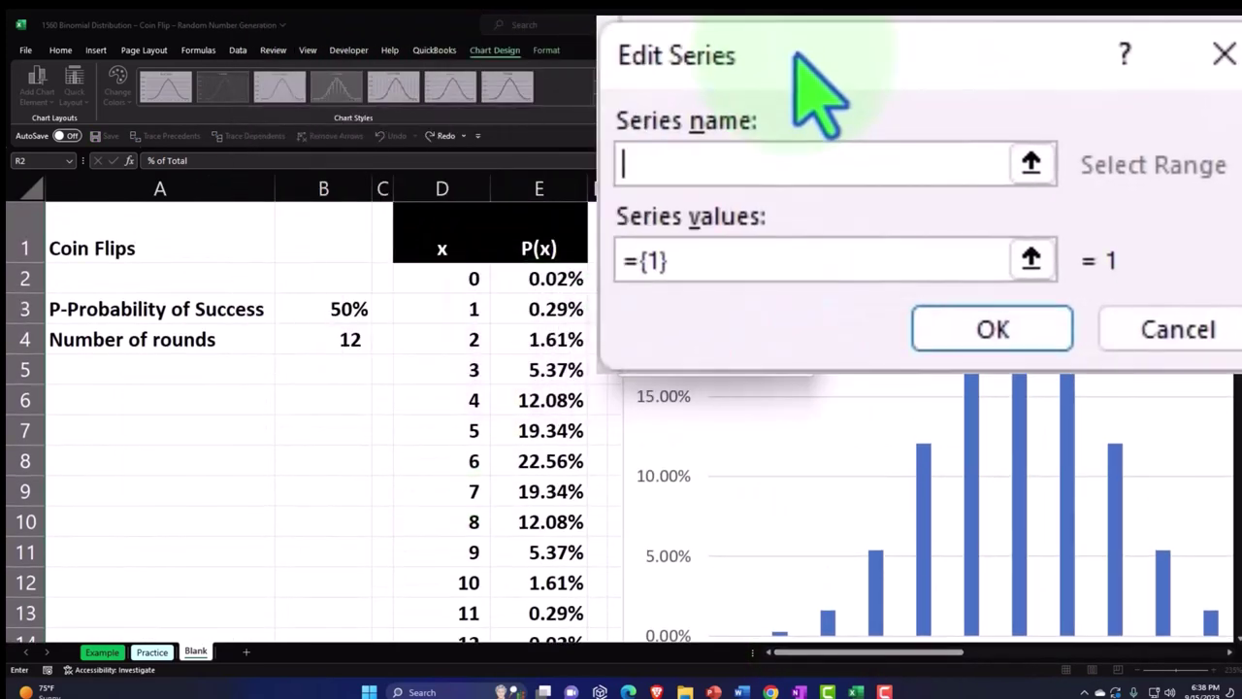
pyautogui.click(553, 239)
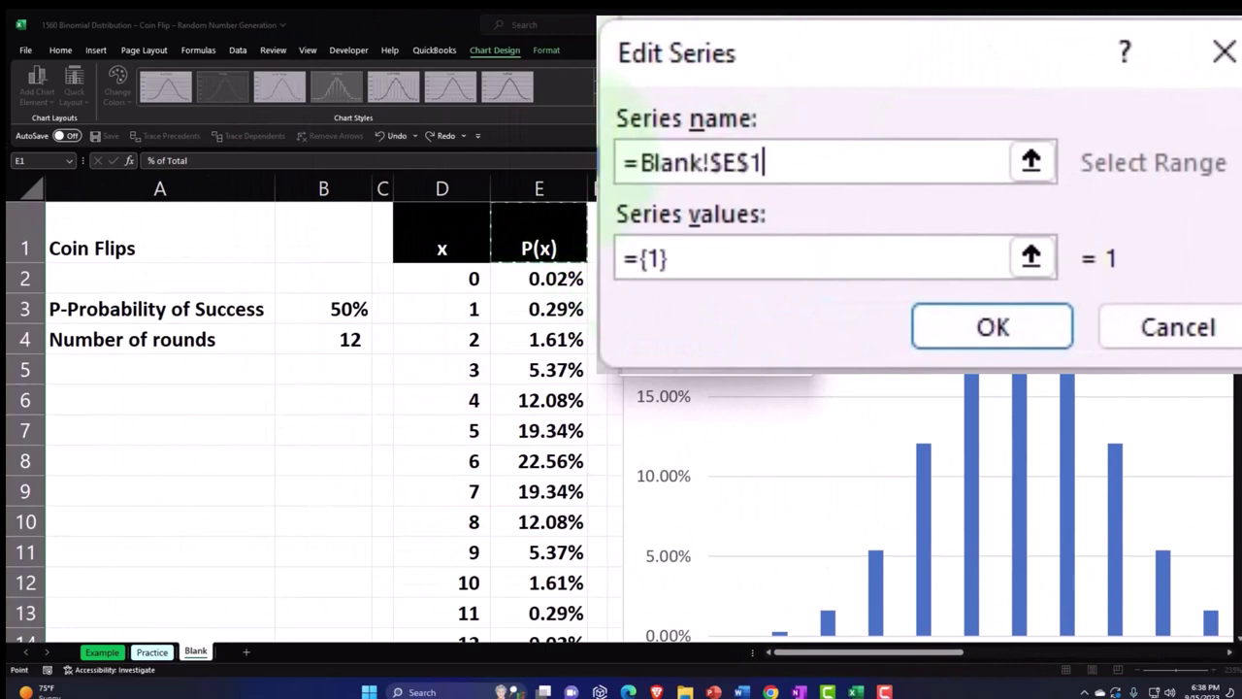
pyautogui.click(708, 254)
pyautogui.press('BackSpace')
pyautogui.press('BackSpace')
pyautogui.press('BackSpace')
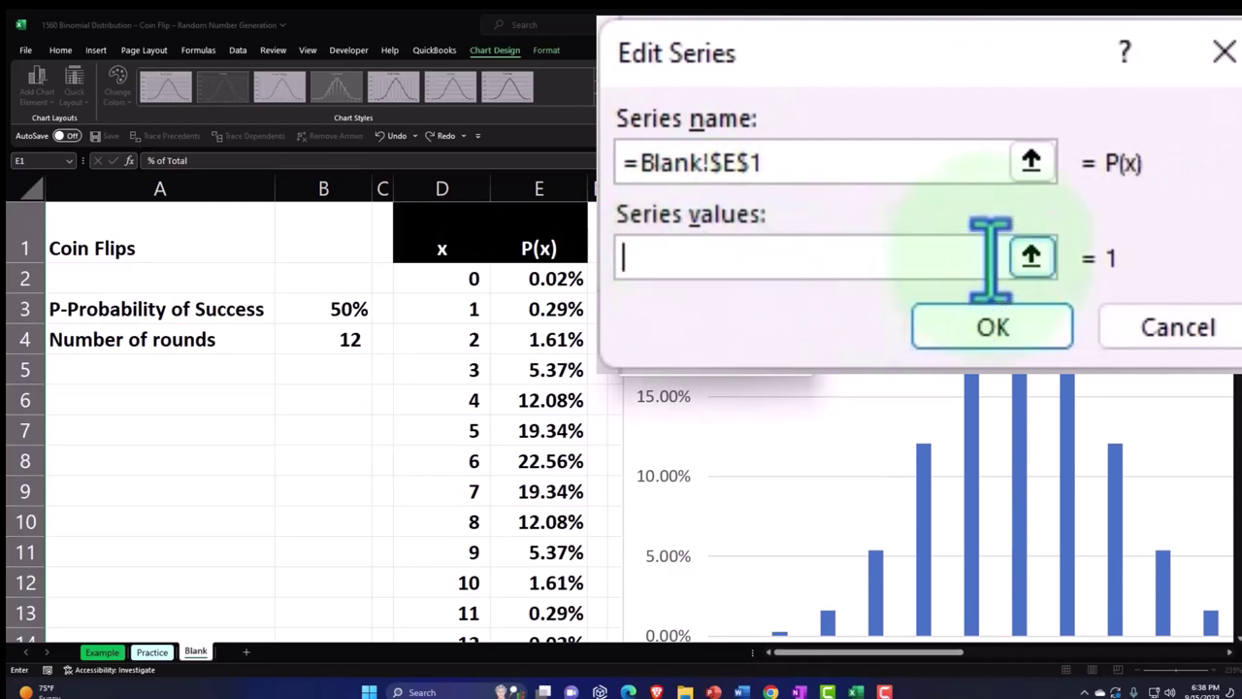
pyautogui.click(1031, 258)
pyautogui.moveTo(552, 280); pyautogui.dragTo(555, 589)
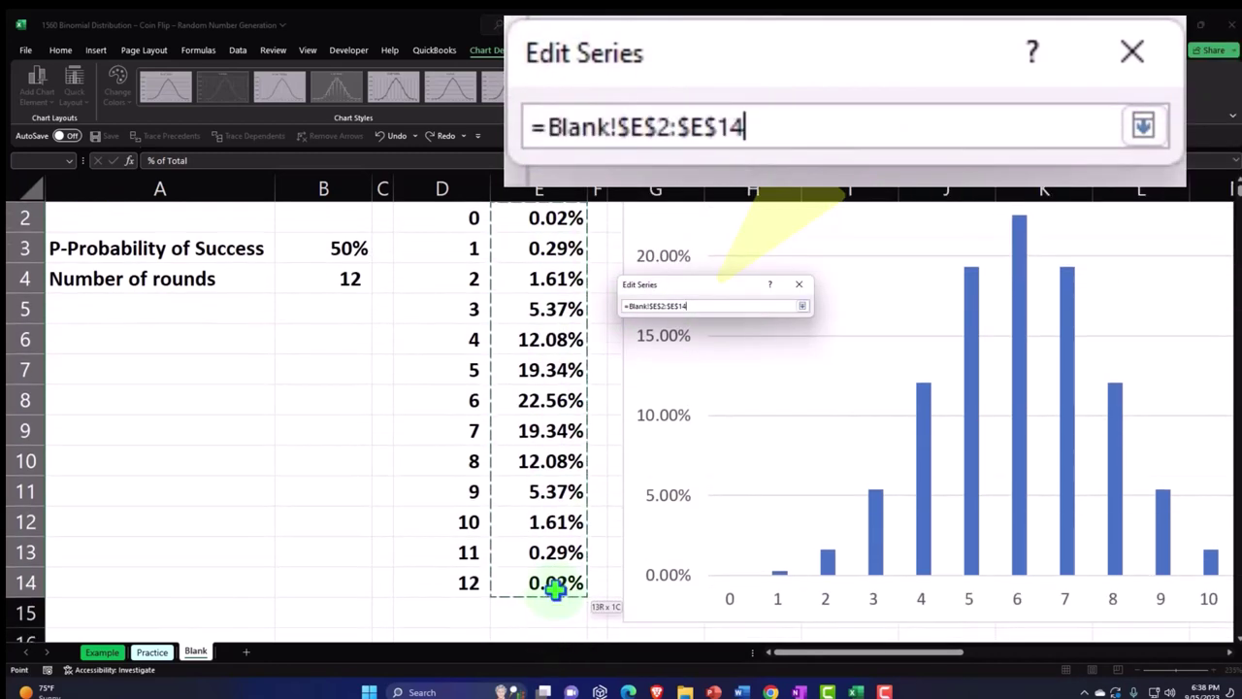
pyautogui.click(801, 306)
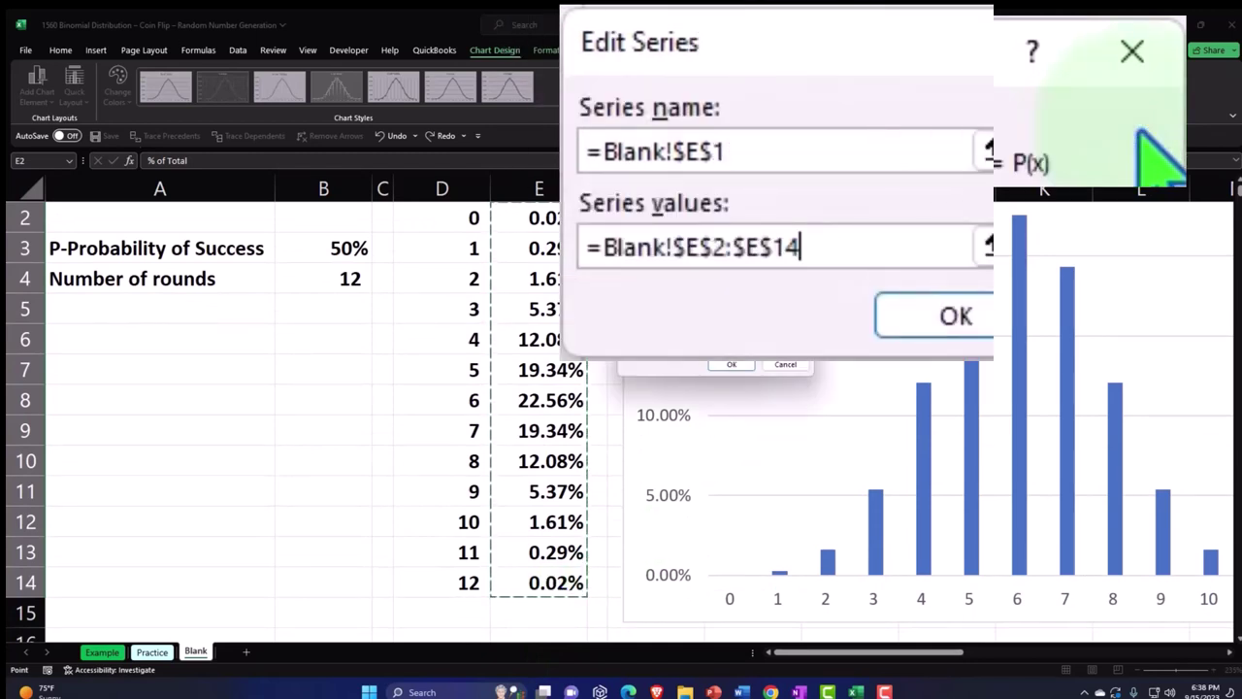
pyautogui.click(747, 363)
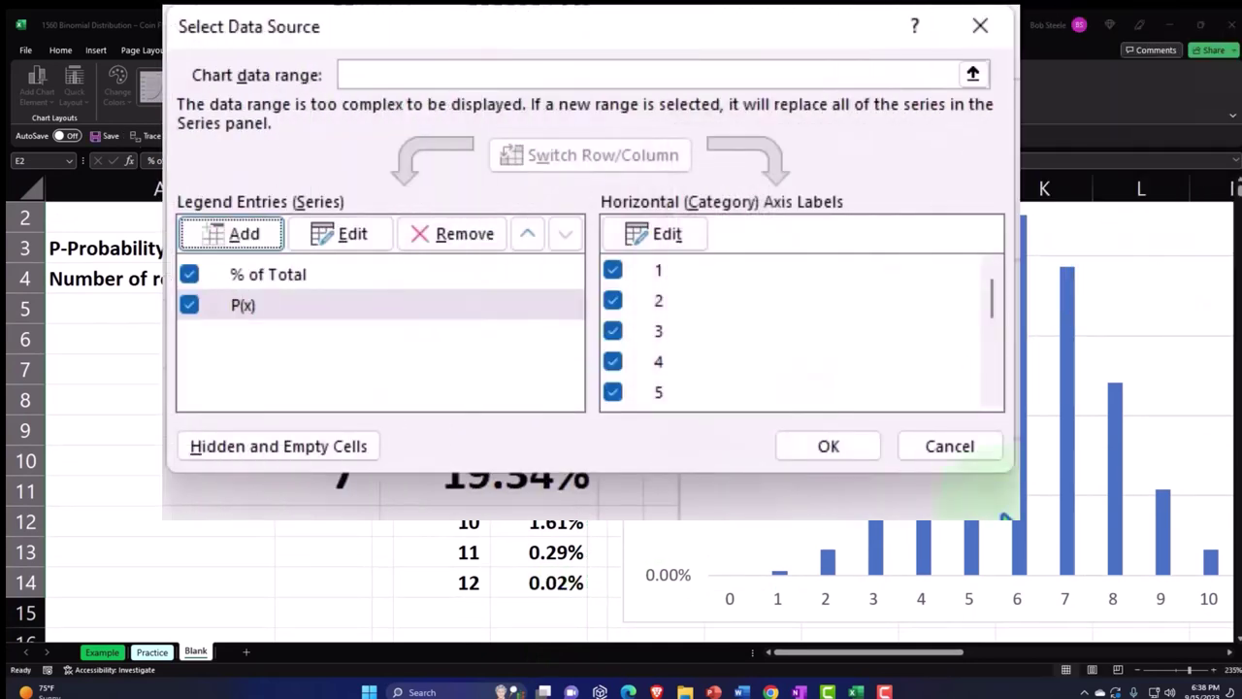
pyautogui.click(728, 468)
pyautogui.moveTo(829, 652); pyautogui.dragTo(1052, 662)
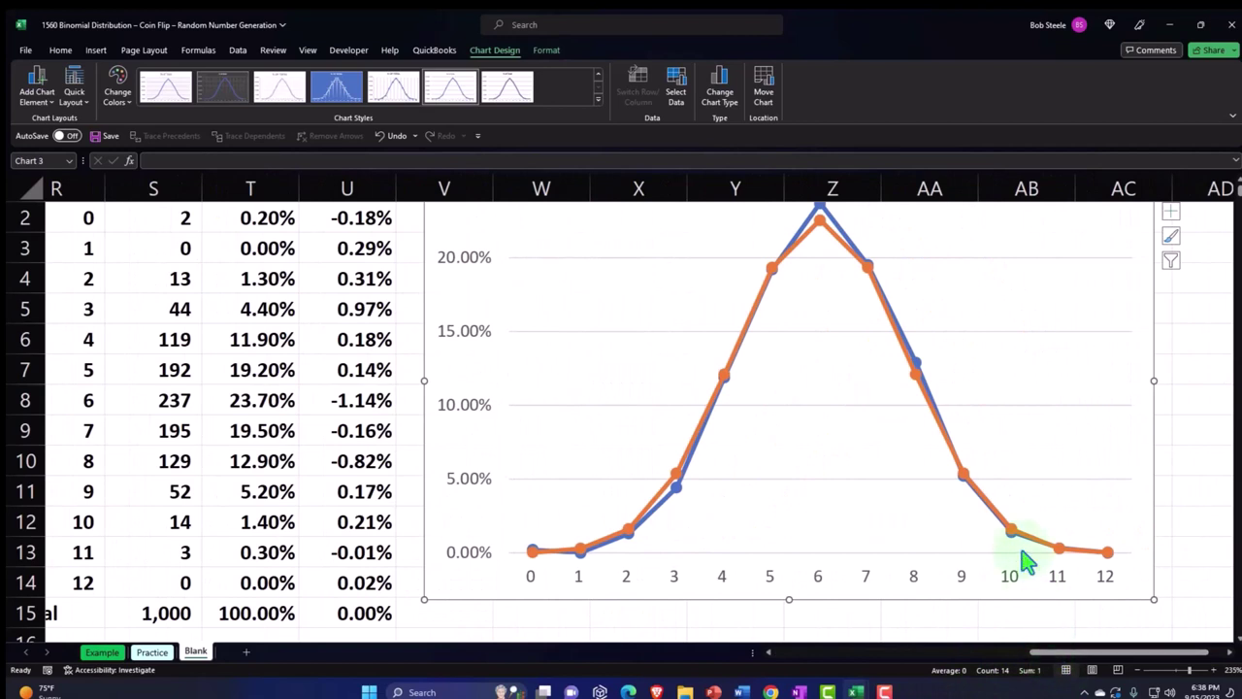
pyautogui.scroll(1, 1022, 550)
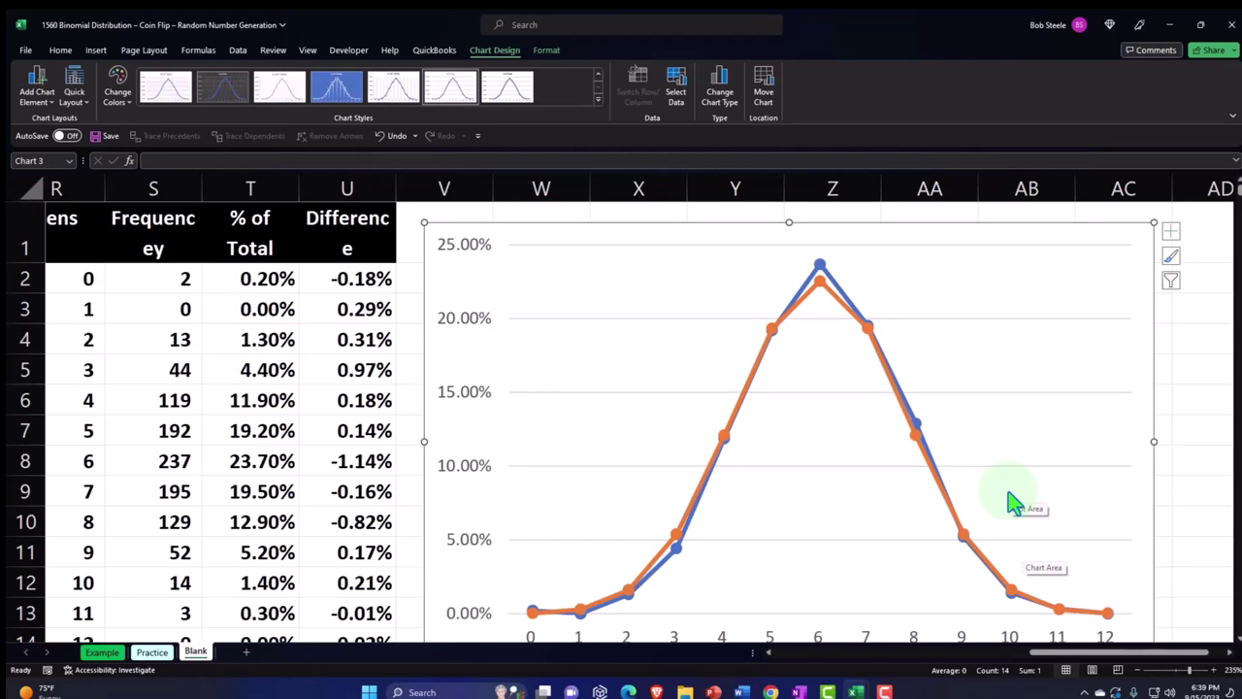
# Format the Coin Flips heading in A1 with black fill and white text.
pyautogui.moveTo(1043, 660); pyautogui.dragTo(693, 669)
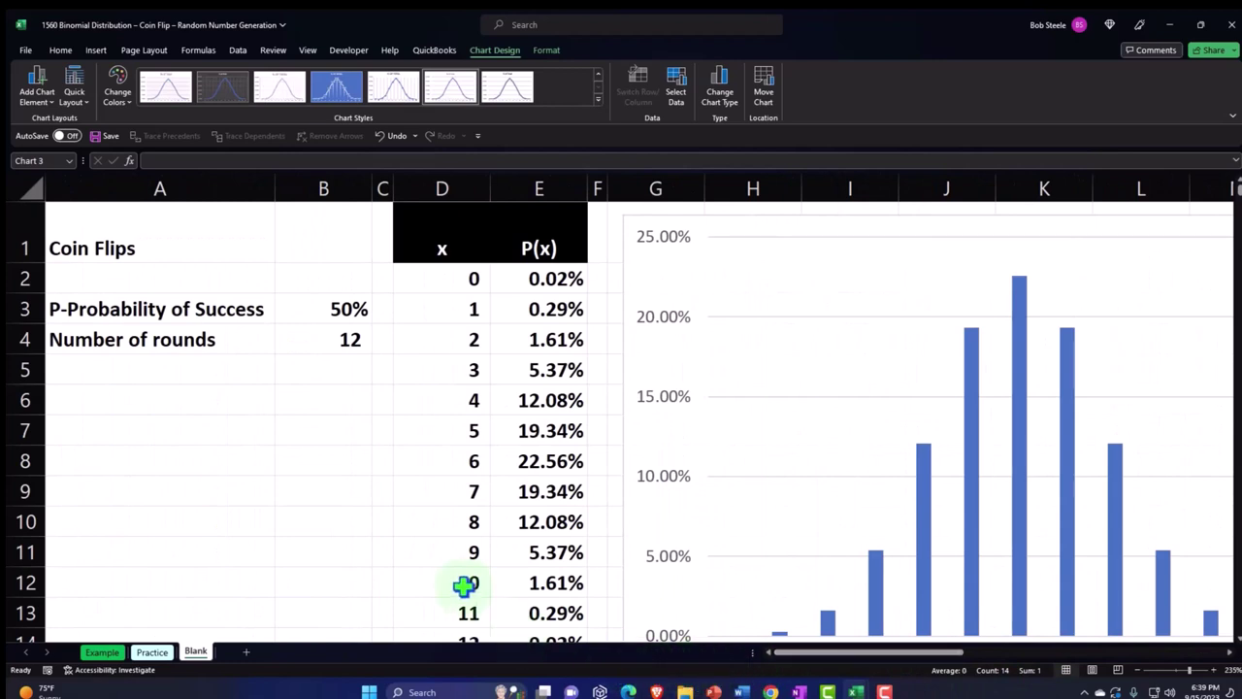
pyautogui.click(339, 304)
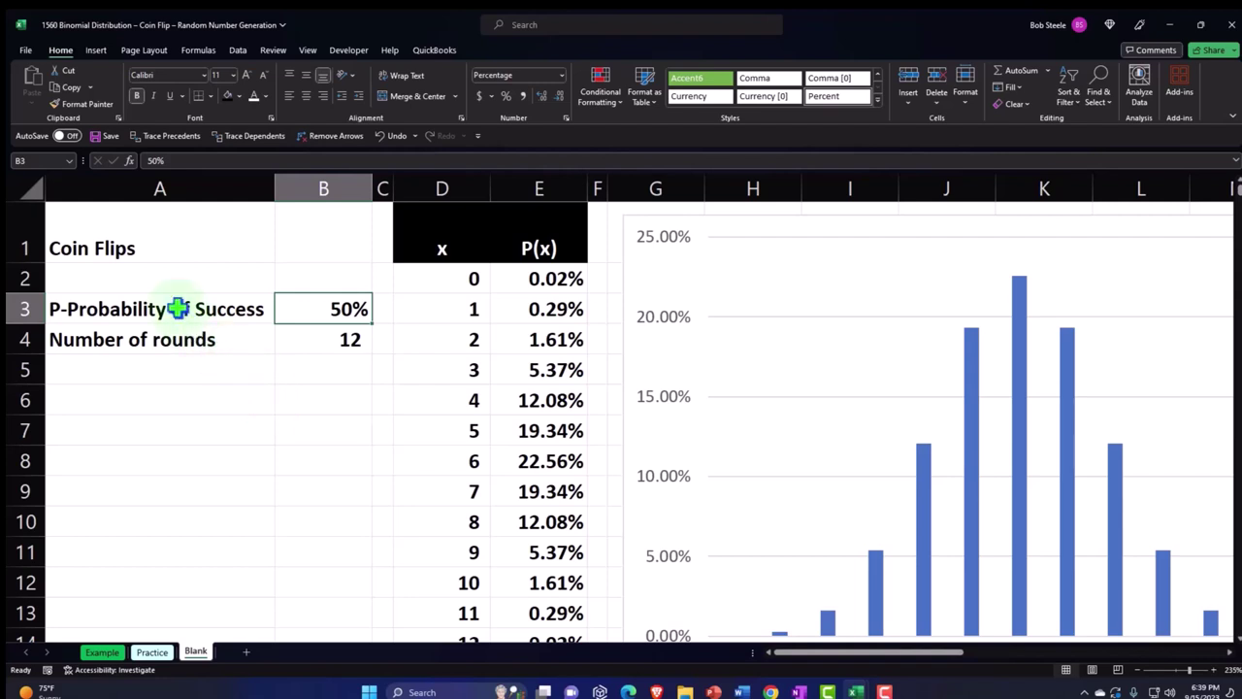
pyautogui.moveTo(144, 244); pyautogui.dragTo(313, 332)
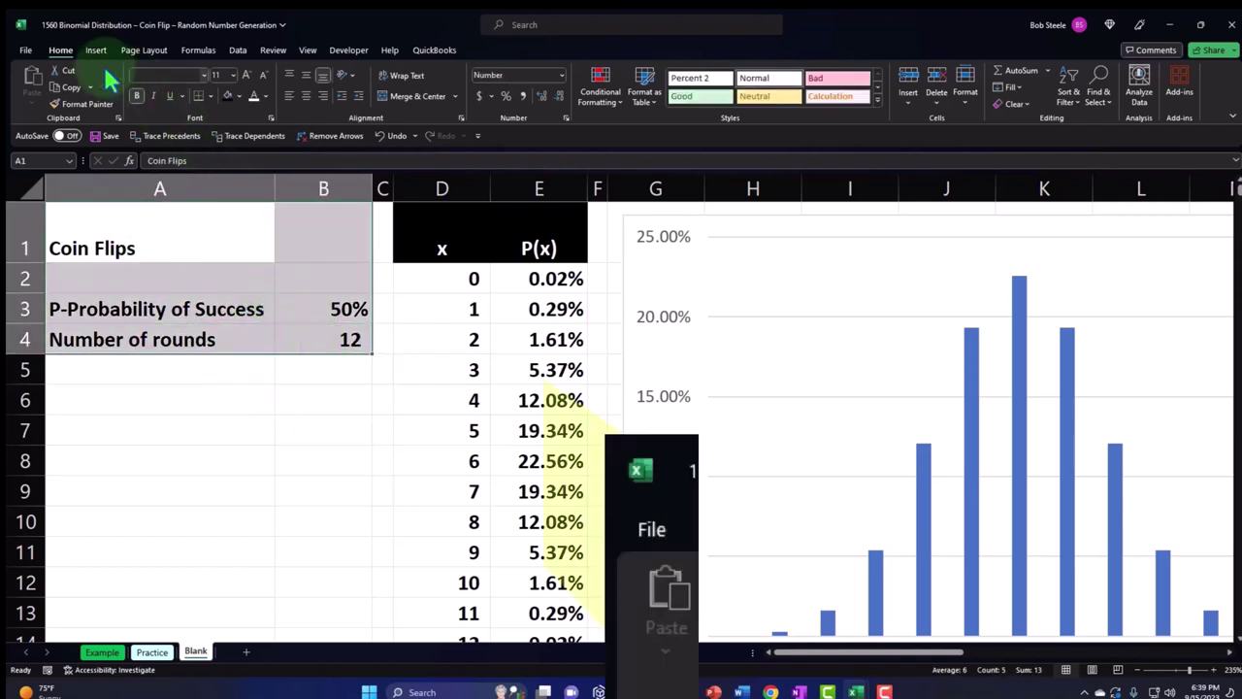
pyautogui.click(89, 243)
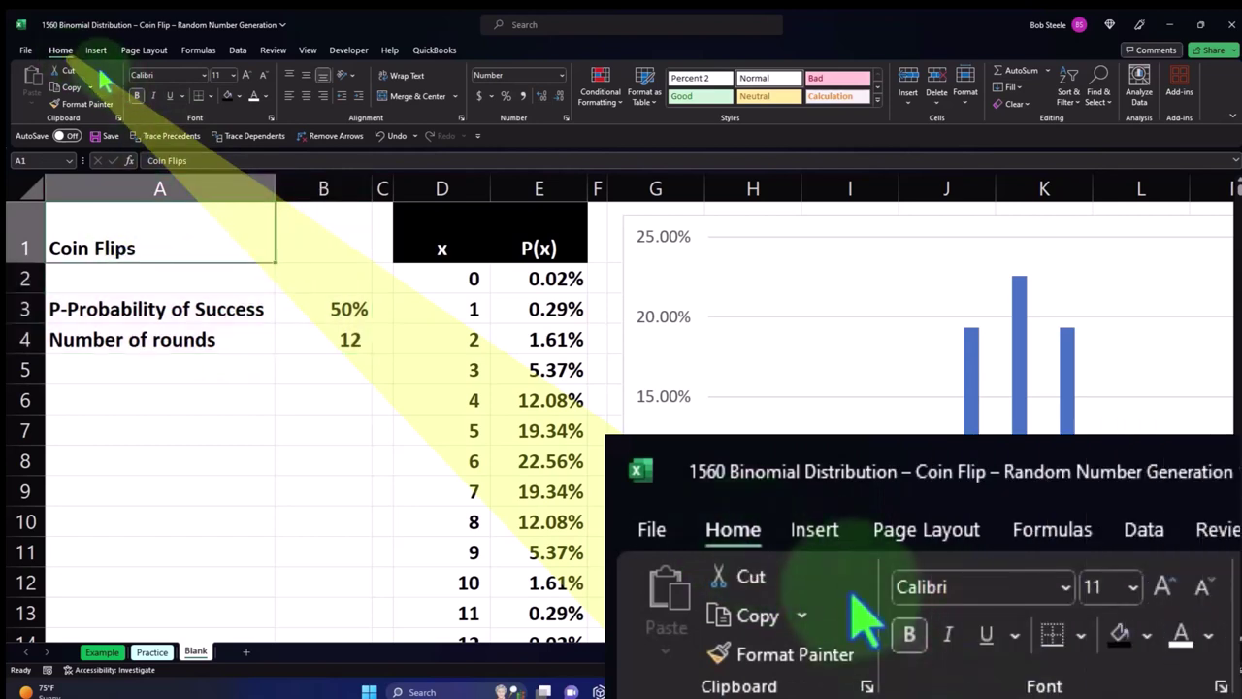
pyautogui.click(227, 95)
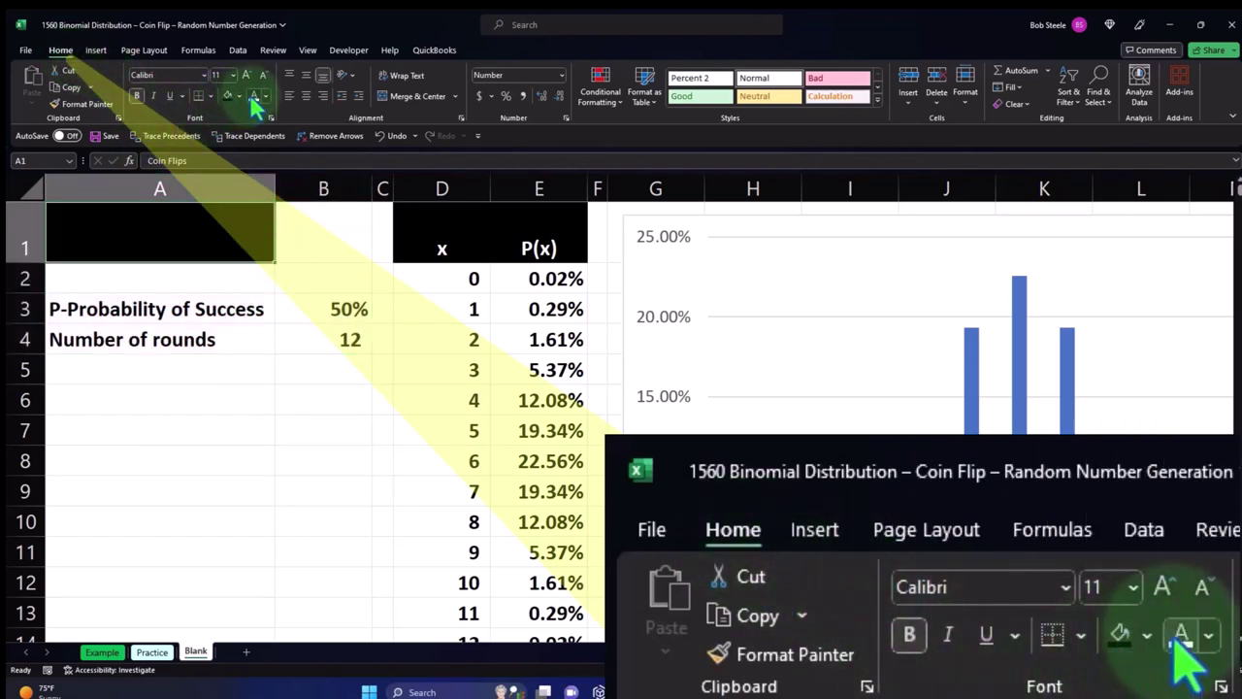
pyautogui.click(253, 97)
# Apply all borders and a light blue fill to the probability and number of rounds inputs in A3:B4.
pyautogui.moveTo(233, 313); pyautogui.dragTo(314, 331)
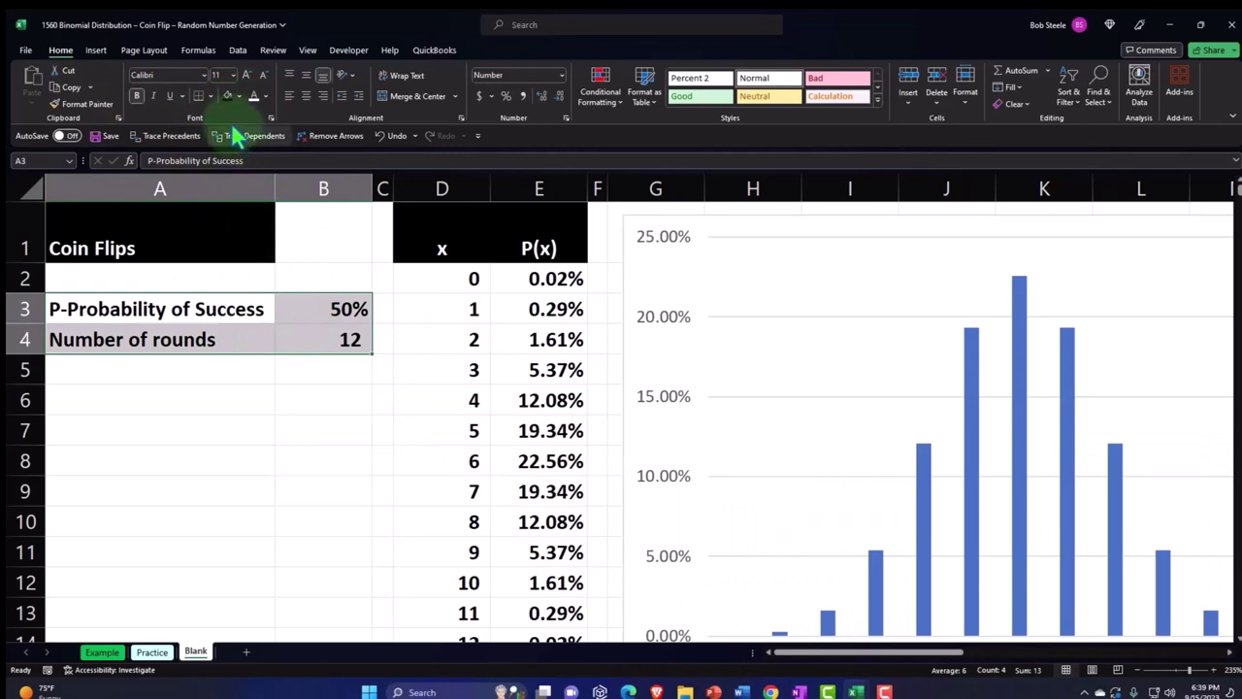
pyautogui.click(210, 96)
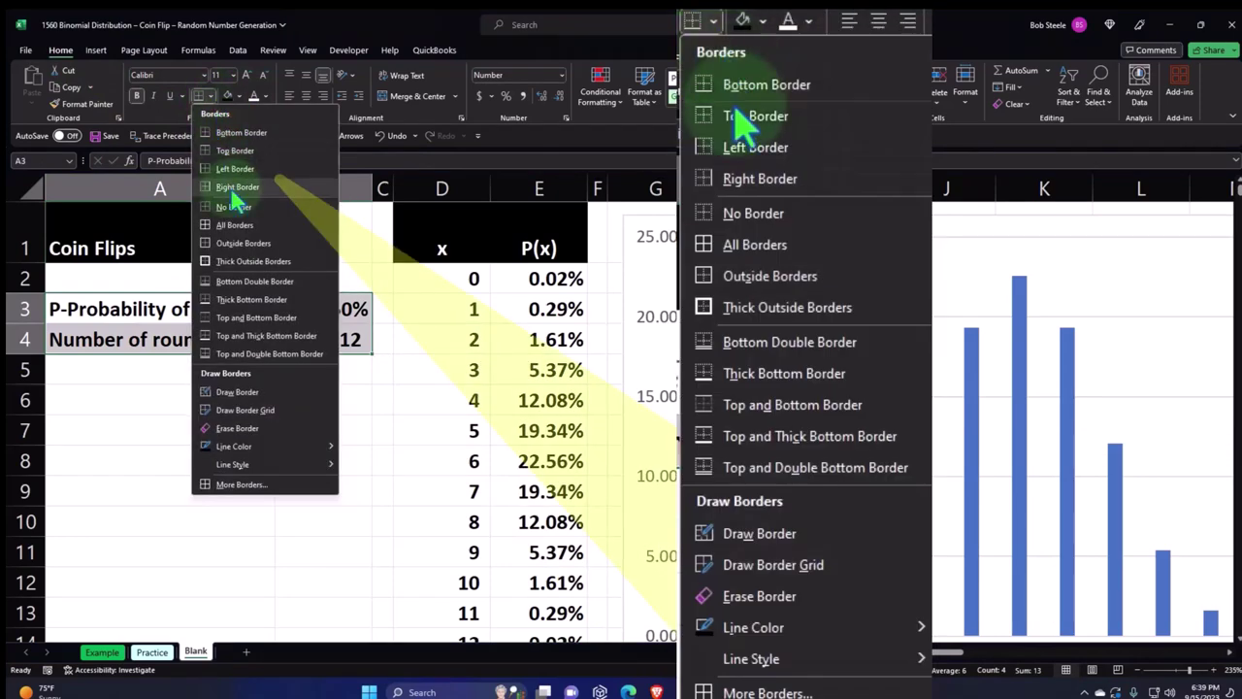
pyautogui.click(234, 224)
pyautogui.click(241, 96)
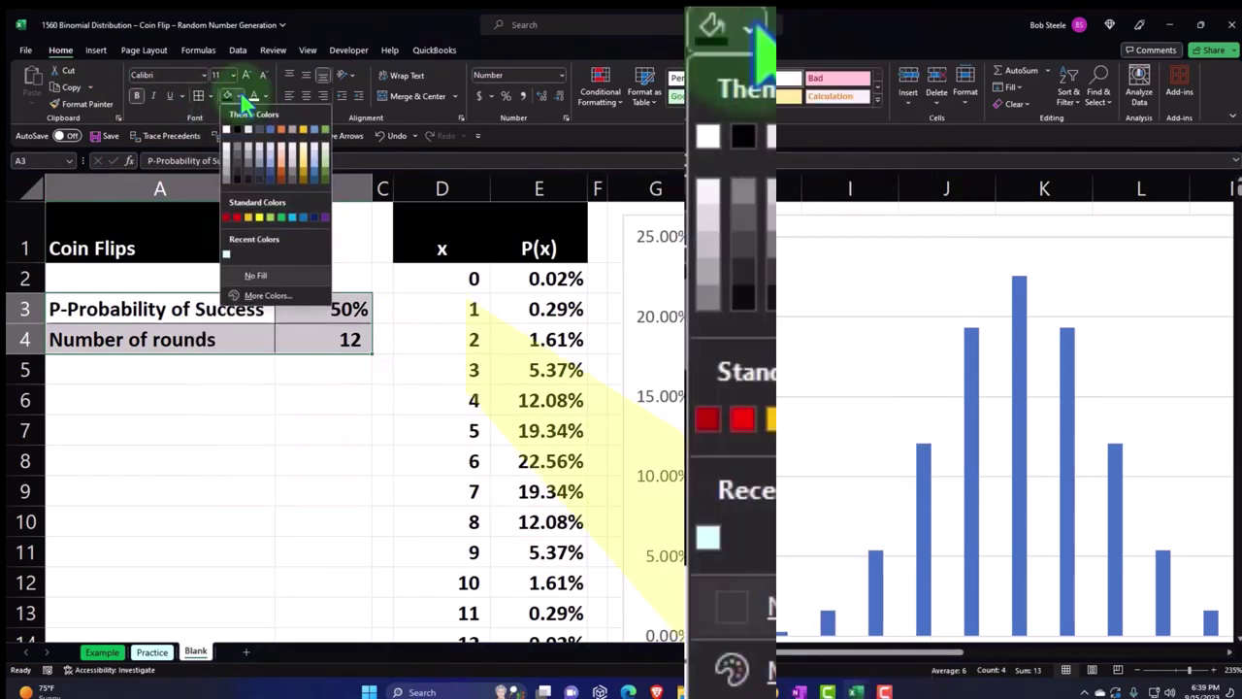
pyautogui.click(252, 296)
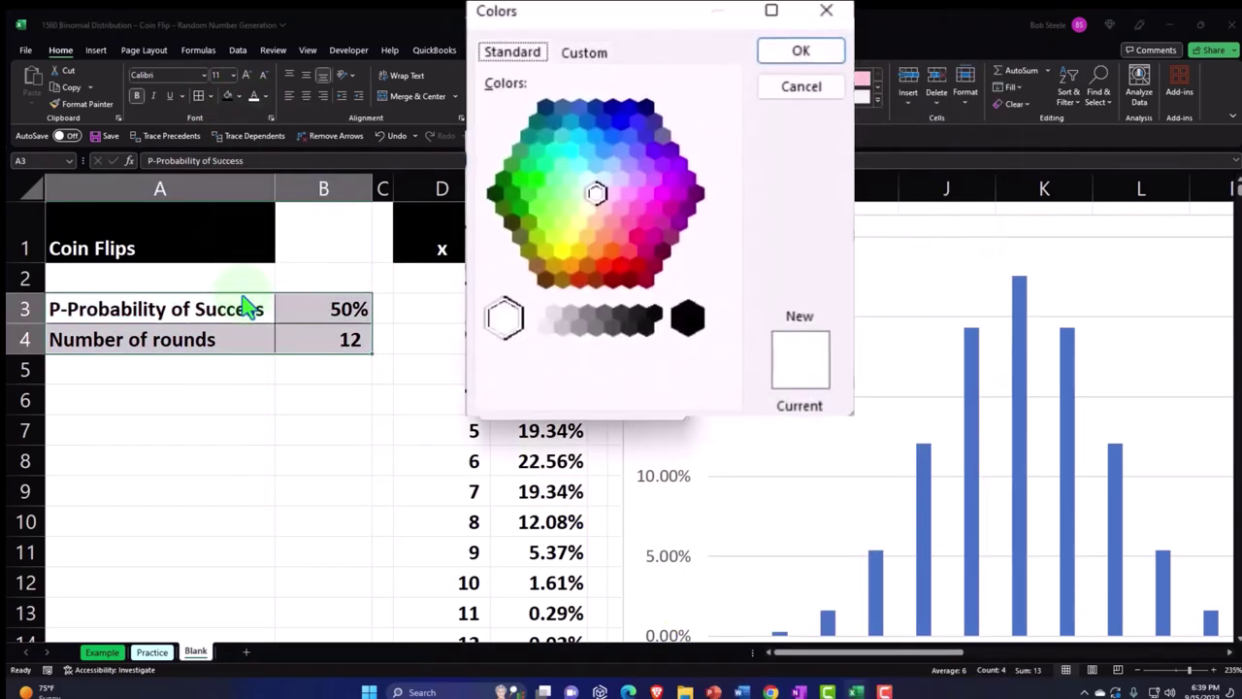
pyautogui.click(590, 183)
pyautogui.click(800, 53)
pyautogui.click(300, 391)
# Apply all borders and the light blue fill to the x and P(x) values in D2:E14.
pyautogui.moveTo(438, 291); pyautogui.dragTo(554, 550)
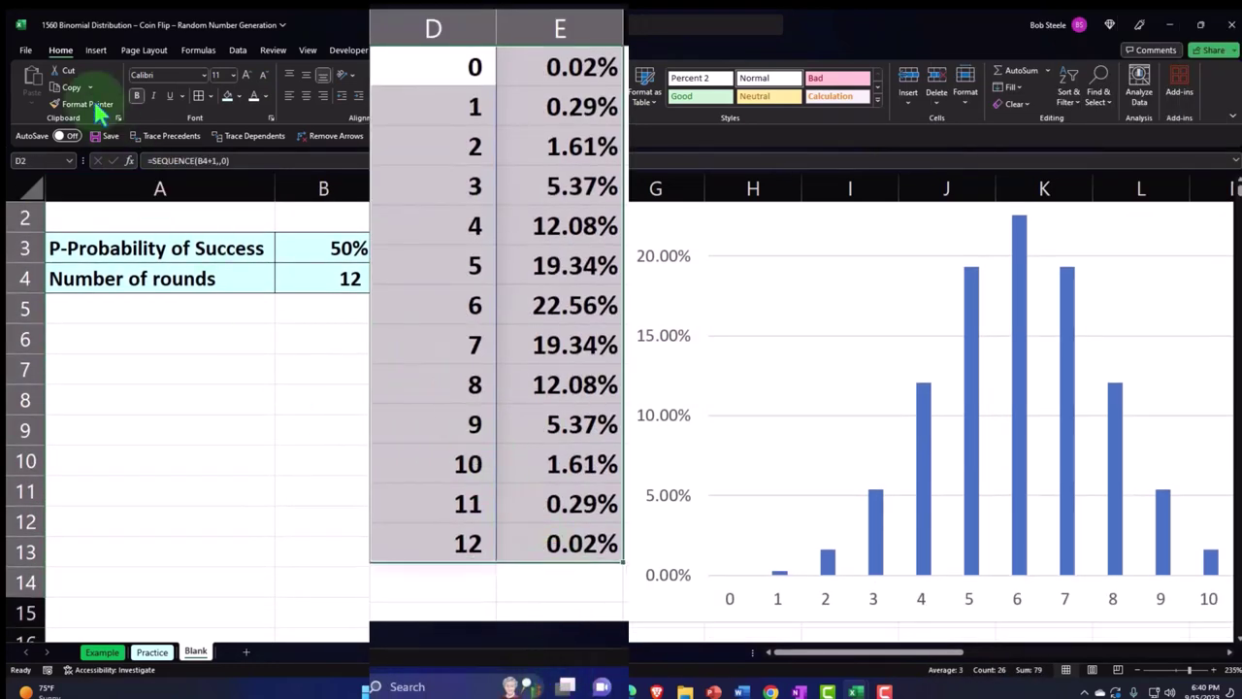
pyautogui.click(197, 100)
pyautogui.scroll(-3, 275, 308)
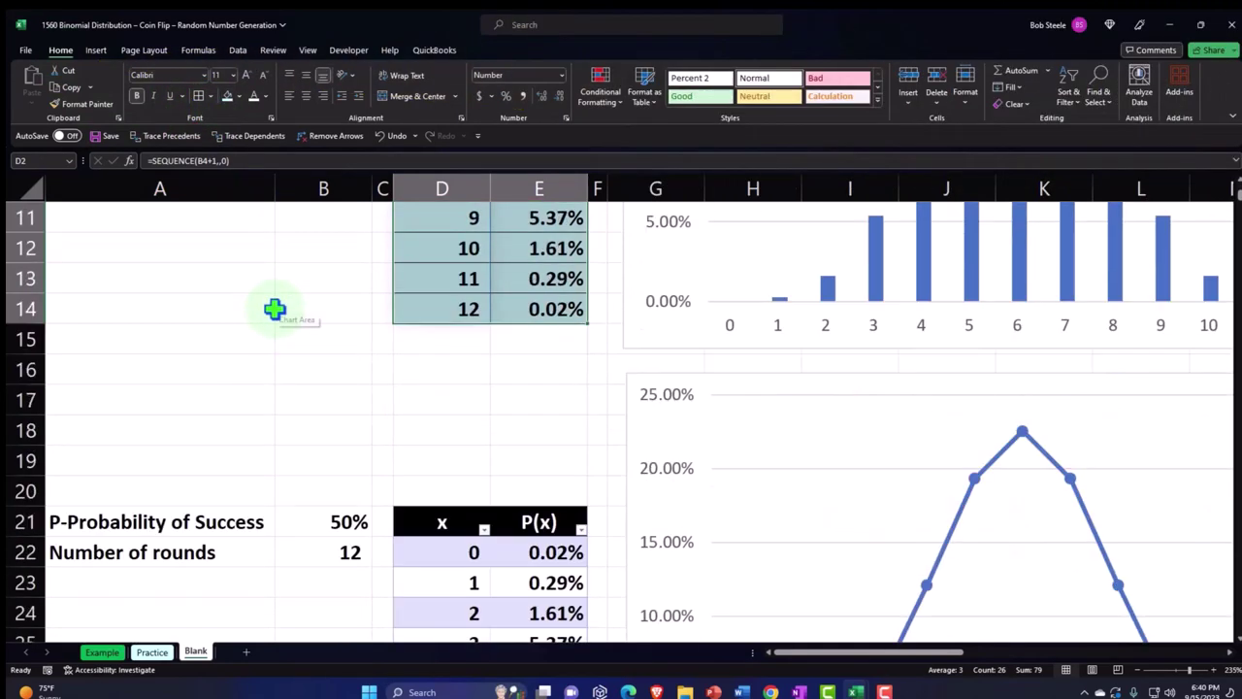
# Apply all borders and the light blue fill to the second probability and number of rounds block in A21:B22.
pyautogui.scroll(-3, 275, 308)
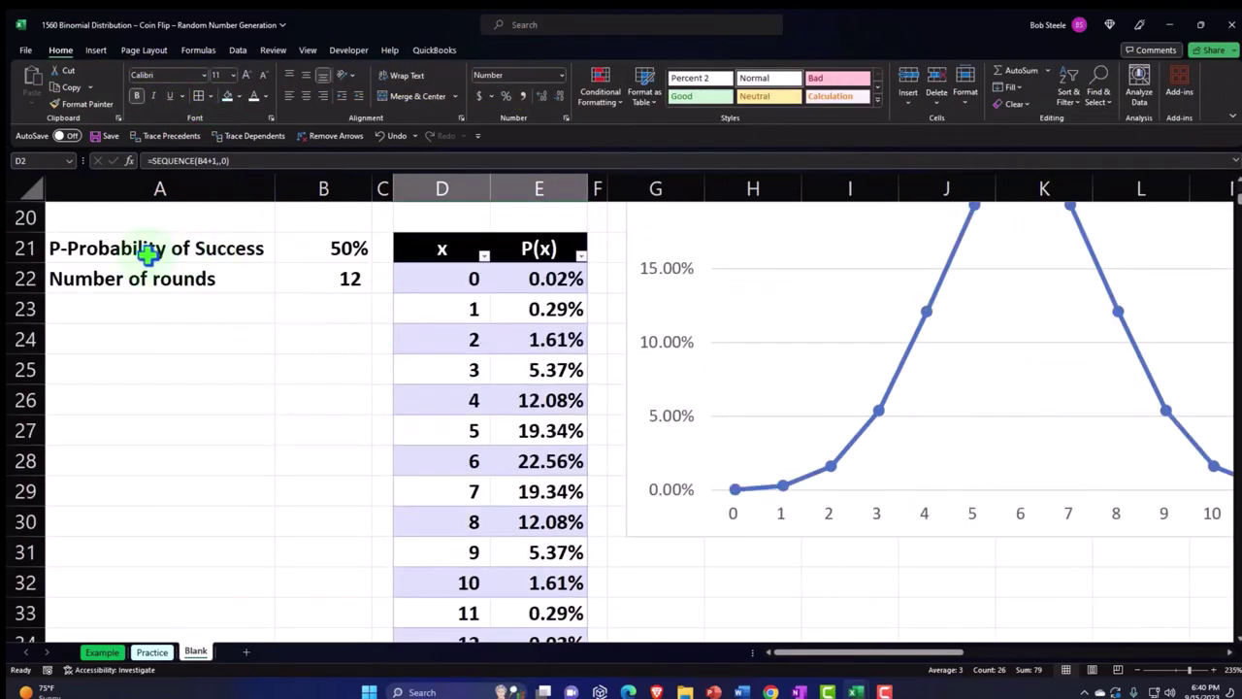
pyautogui.moveTo(144, 250); pyautogui.dragTo(312, 273)
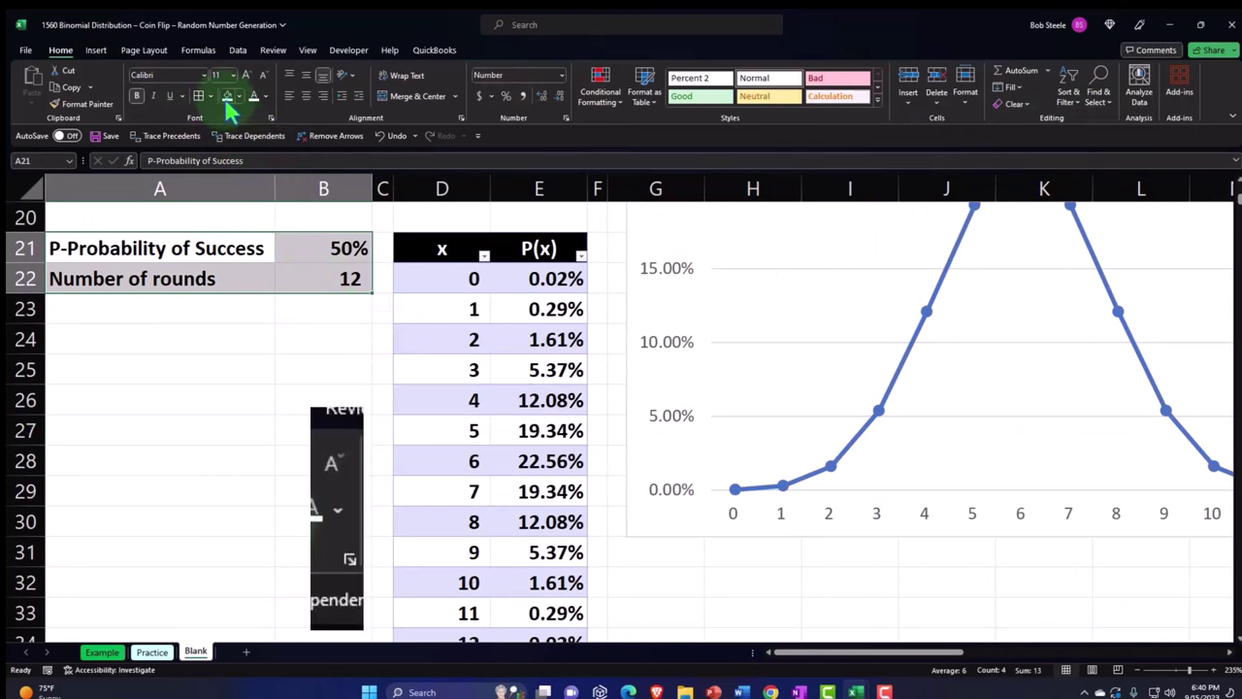
pyautogui.click(227, 96)
pyautogui.click(379, 427)
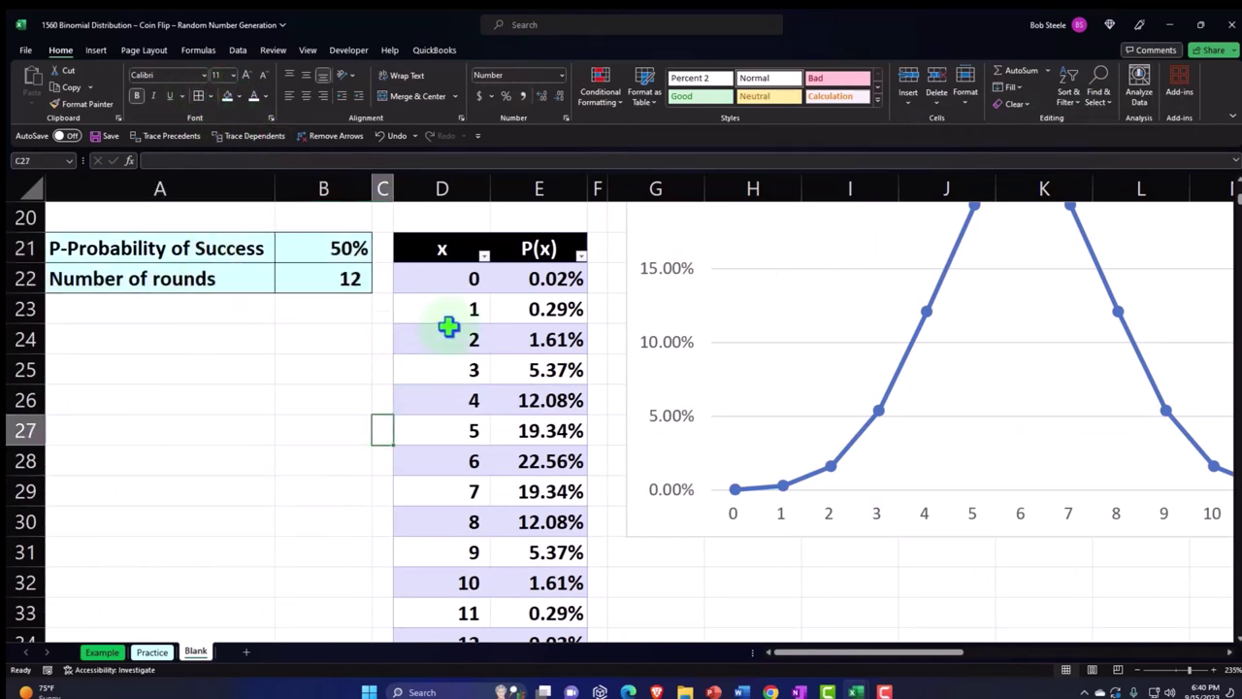
# Apply all borders to the lower x and P(x) table's data and total row in D22:E35.
pyautogui.moveTo(441, 280); pyautogui.dragTo(515, 582)
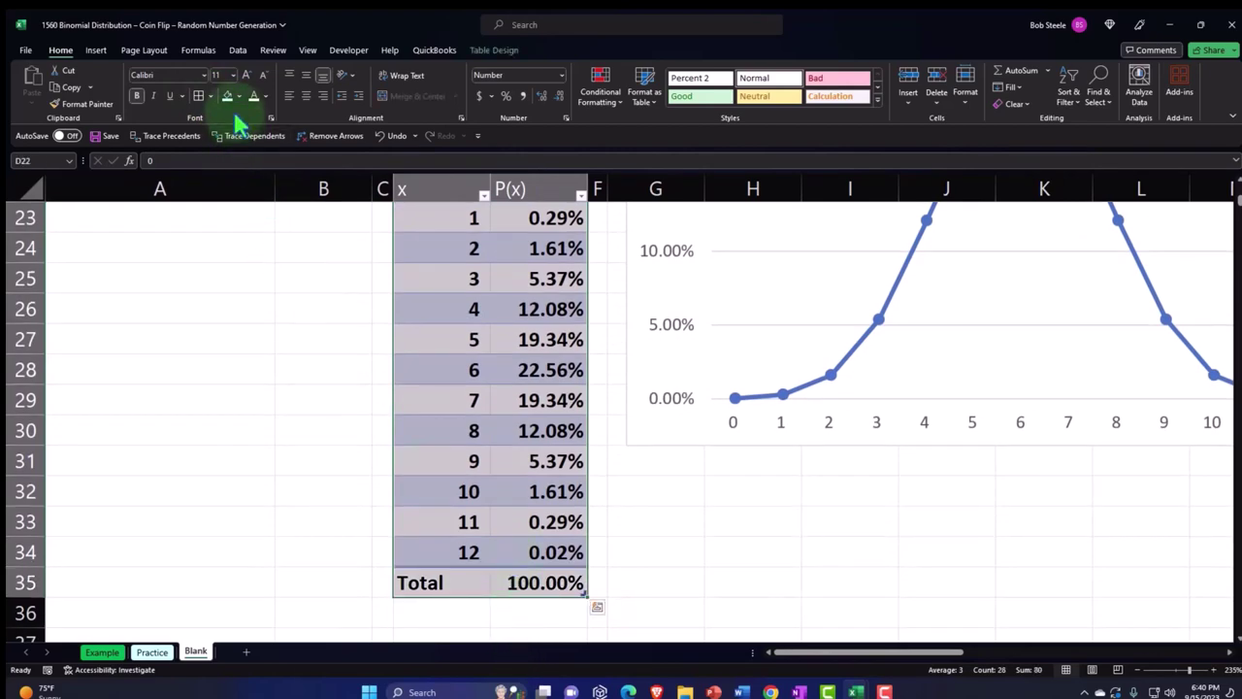
pyautogui.scroll(3, 233, 105)
pyautogui.click(202, 98)
pyautogui.scroll(7, 305, 300)
# Apply all borders and the light blue fill to the simulated outcomes in P2:P1001.
pyautogui.moveTo(813, 662); pyautogui.dragTo(1038, 667)
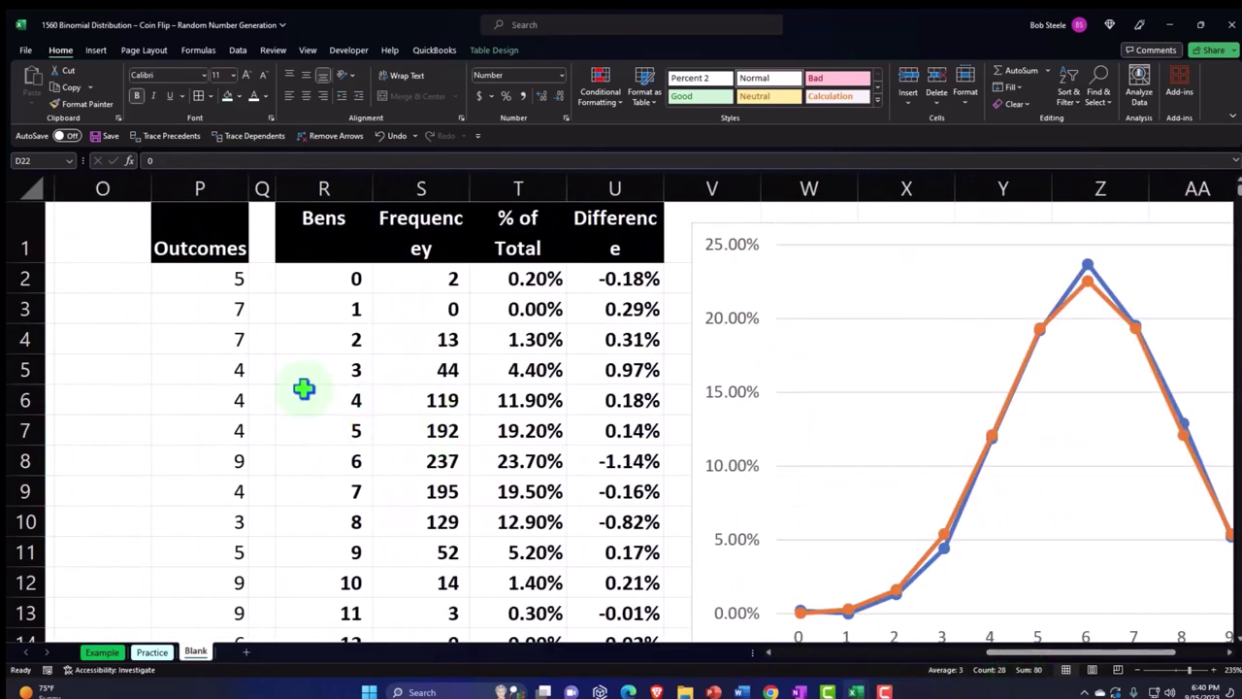
pyautogui.moveTo(225, 281); pyautogui.dragTo(205, 660)
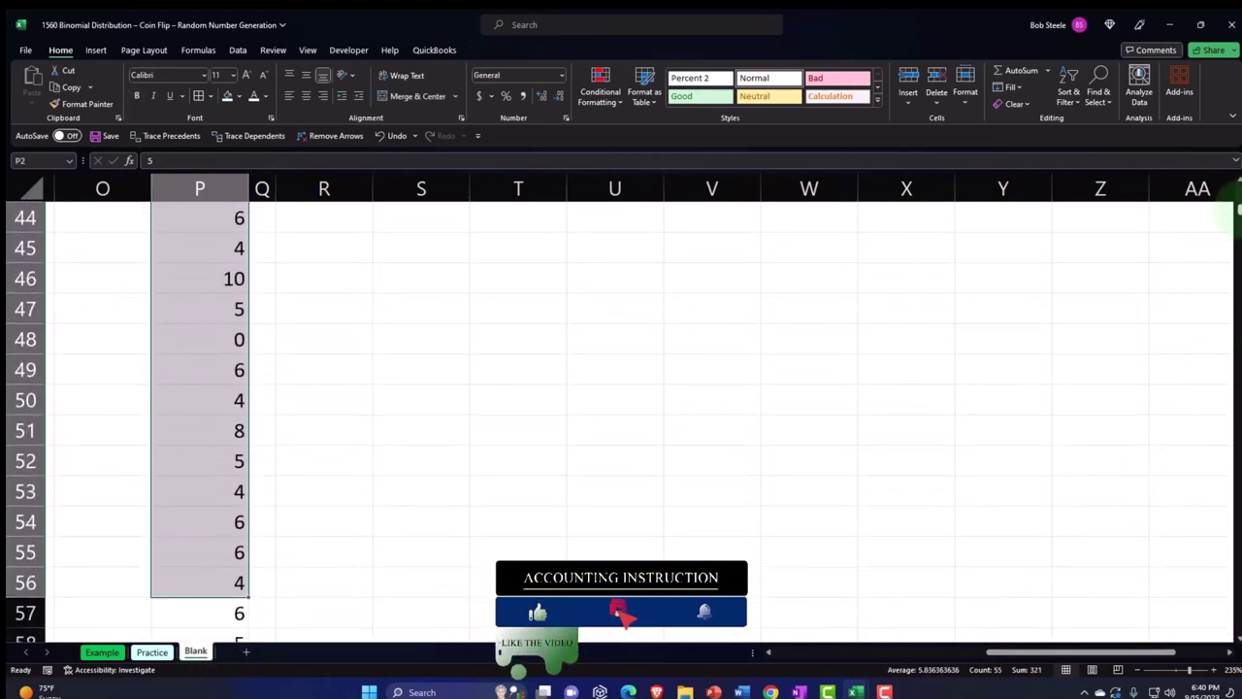
pyautogui.scroll(14, 621, 417)
pyautogui.click(207, 279)
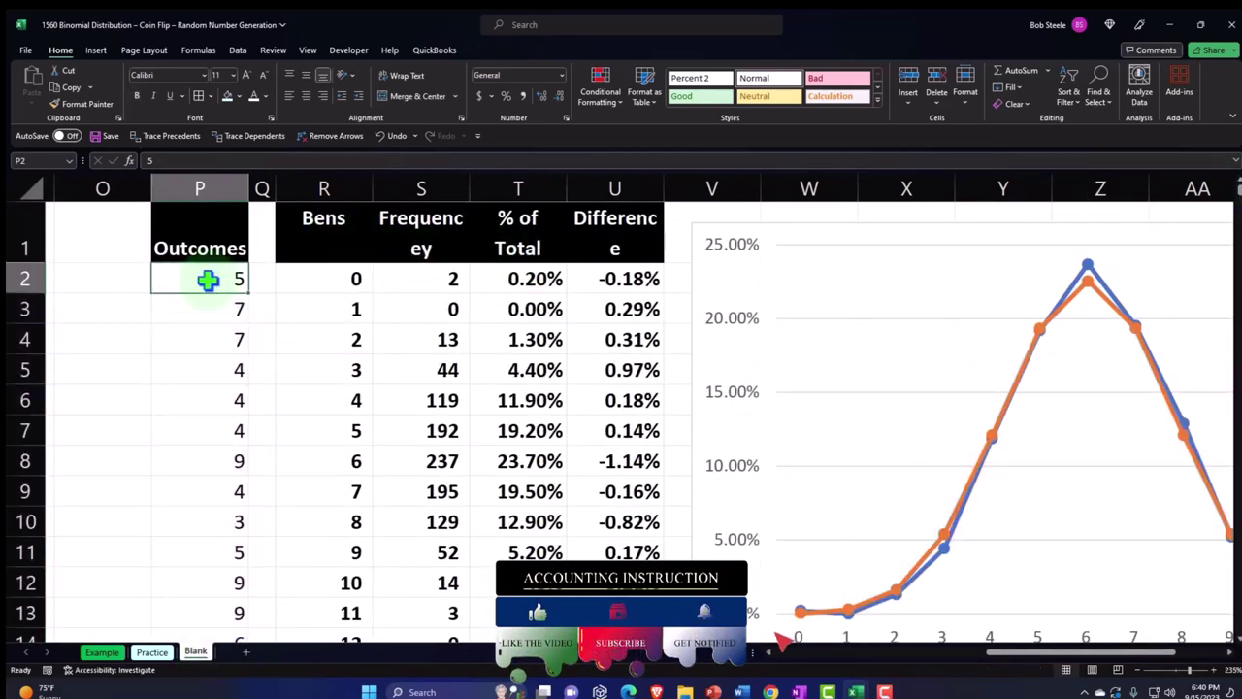
pyautogui.hotkey('ctrl', 'shift', 'Down')
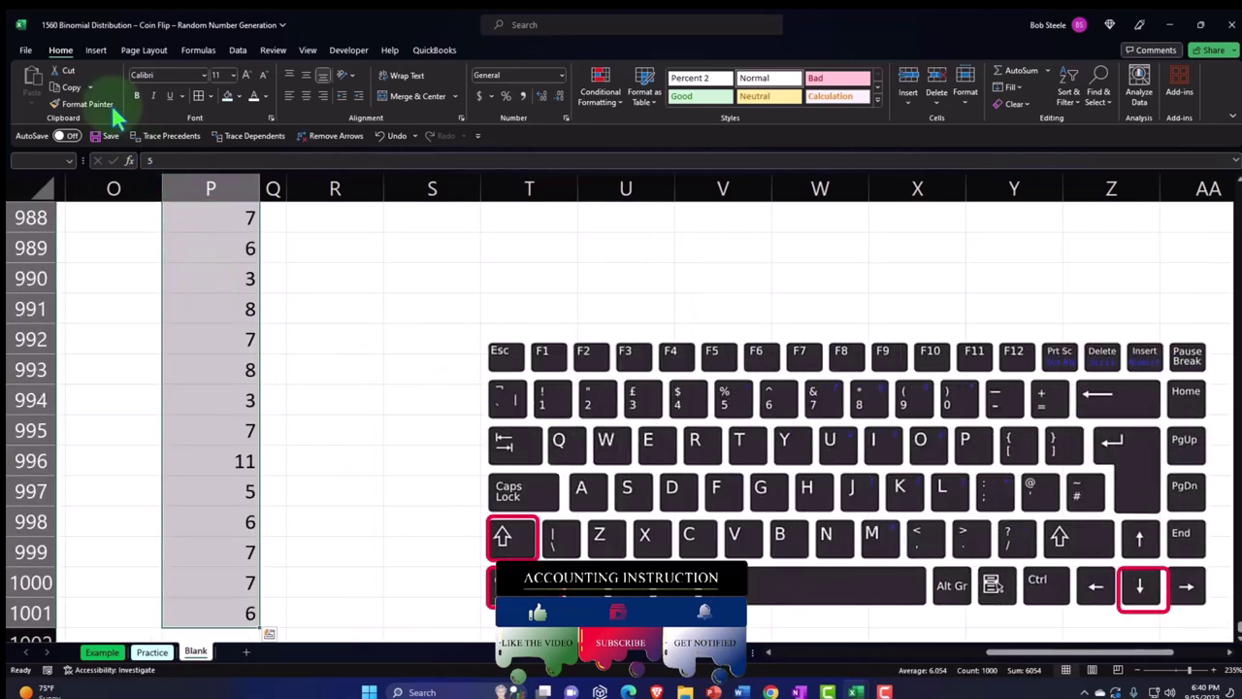
pyautogui.click(226, 103)
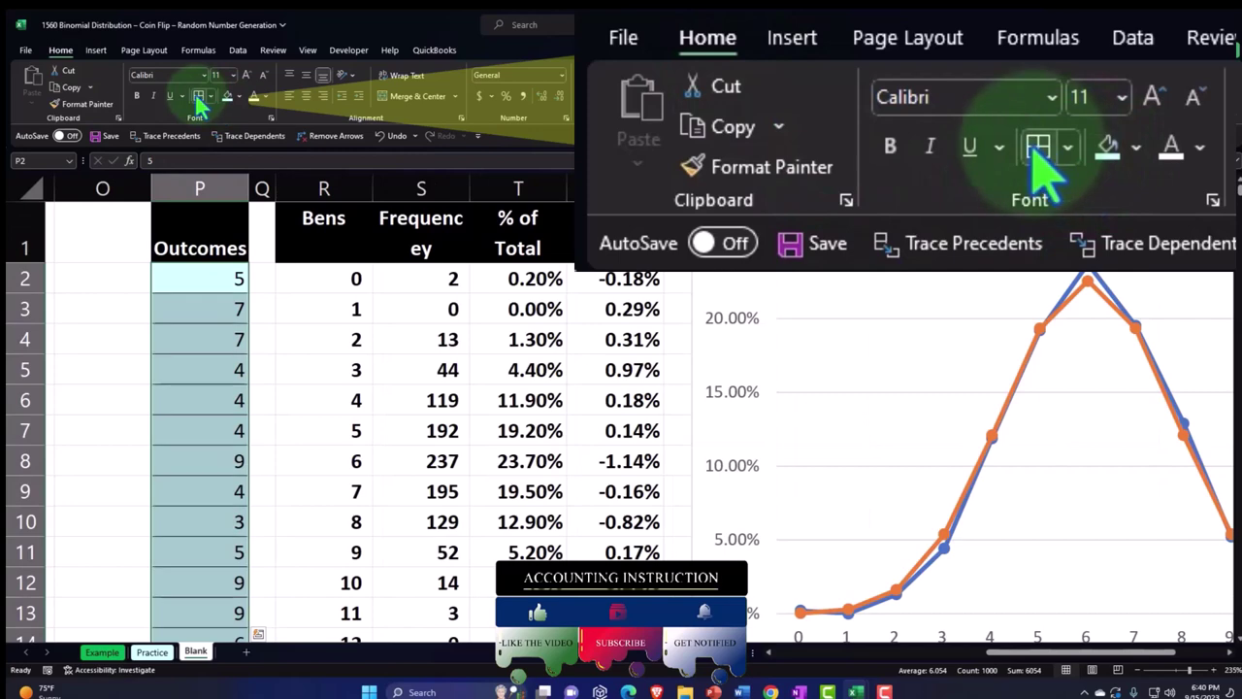
# Apply all borders and the light blue fill to the frequency comparison table in R2:U15.
pyautogui.moveTo(327, 281); pyautogui.dragTo(573, 289)
pyautogui.hotkey('ctrl', 'shift', 'Down')
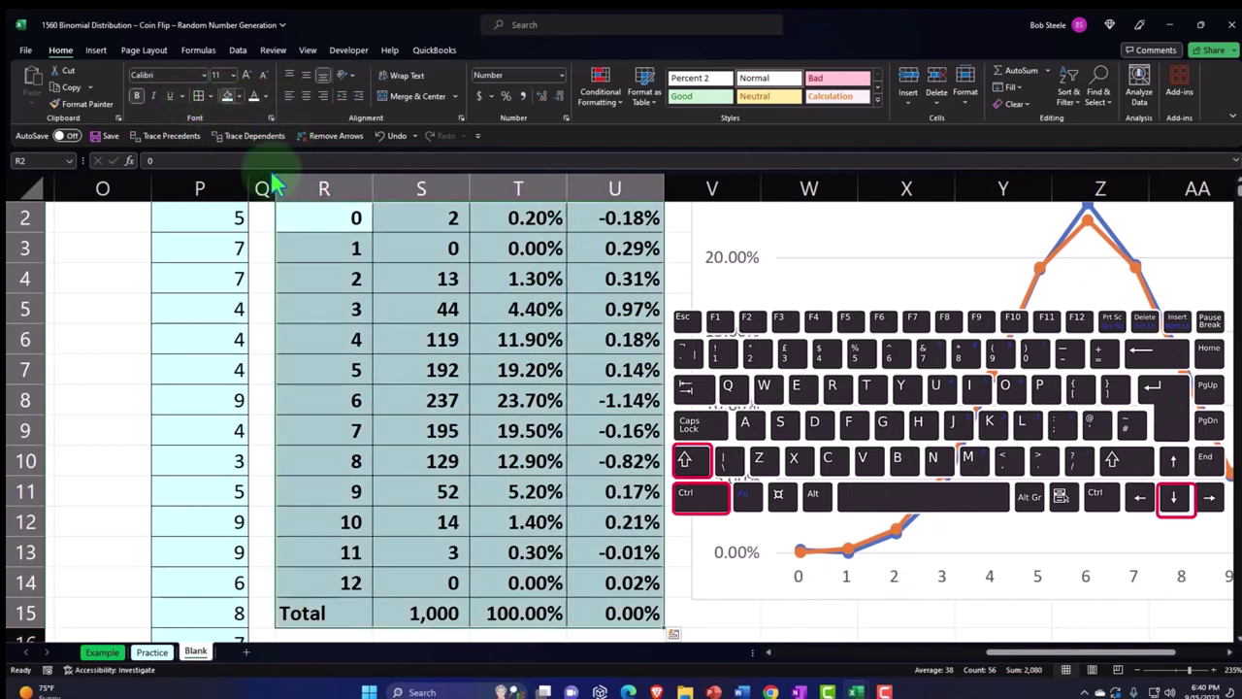
# Underline the values in R14:U14, directly above the comparison table's total row.
pyautogui.scroll(-2, 416, 379)
pyautogui.moveTo(339, 399); pyautogui.dragTo(597, 414)
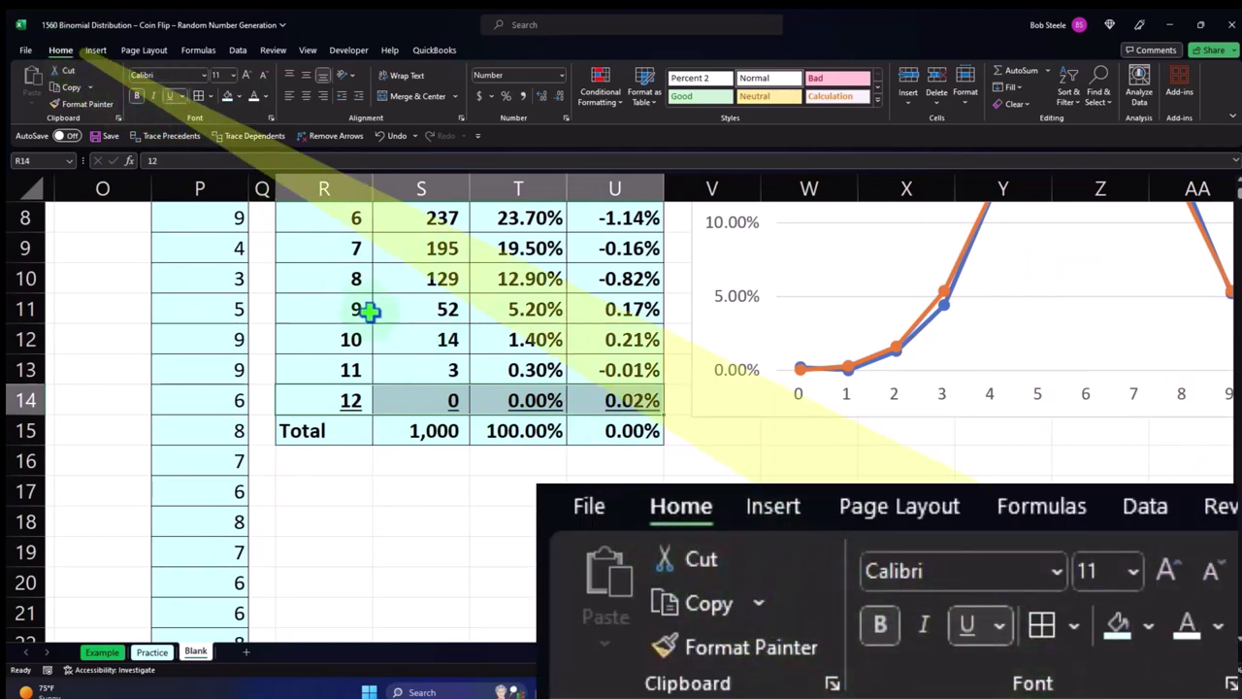
pyautogui.scroll(3, 388, 332)
# Review the worksheet across the comparison line chart and back to the probability inputs in column A.
pyautogui.click(509, 313)
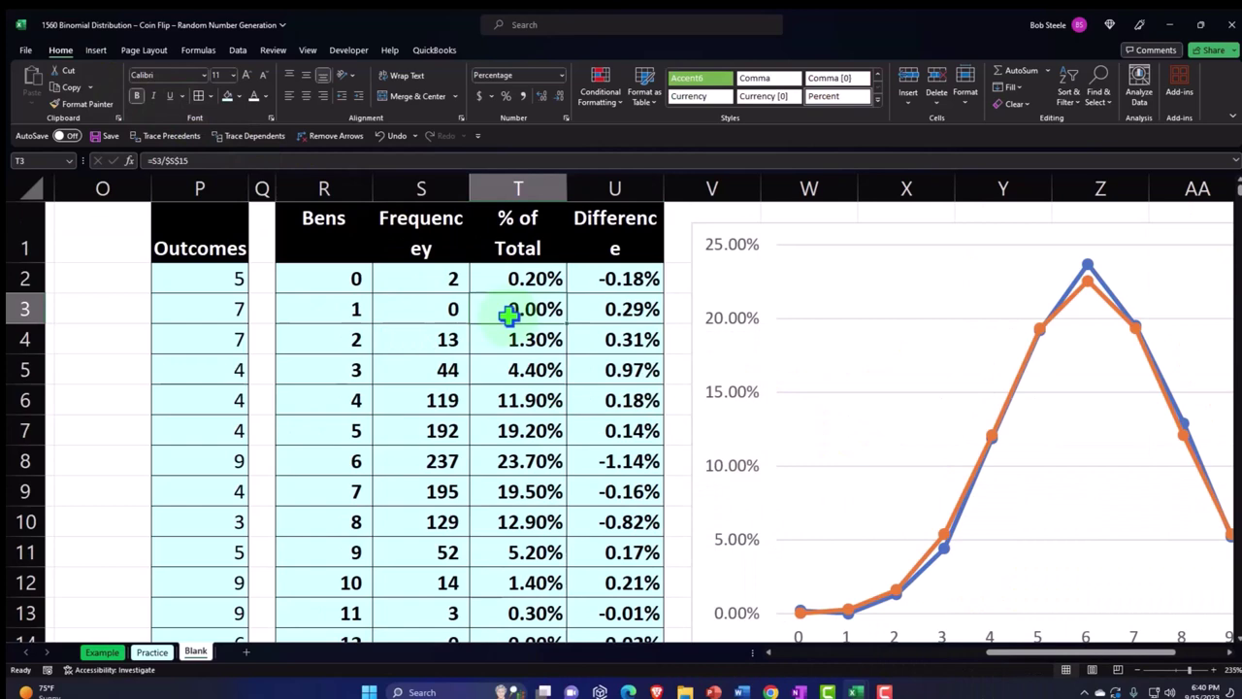
pyautogui.press('Right')
pyautogui.press('Right')
pyautogui.press('Right')
pyautogui.press('Right')
pyautogui.press('Right')
pyautogui.press('Right')
pyautogui.press('Right')
pyautogui.press('Right')
pyautogui.press('Right')
pyautogui.press('Right')
pyautogui.press('Right')
pyautogui.press('Right')
pyautogui.press('Right')
pyautogui.press('Left')
pyautogui.press('Left')
pyautogui.press('Left')
pyautogui.press('Left')
pyautogui.press('Left')
pyautogui.press('Left')
pyautogui.press('Left')
pyautogui.press('Left')
pyautogui.press('Left')
pyautogui.press('Left')
pyautogui.press('Left')
pyautogui.press('Left')
pyautogui.press('Left')
pyautogui.press('Left')
pyautogui.press('Left')
pyautogui.press('Left')
pyautogui.press('Left')
pyautogui.press('Left')
pyautogui.press('Left')
pyautogui.press('Left')
pyautogui.press('Left')
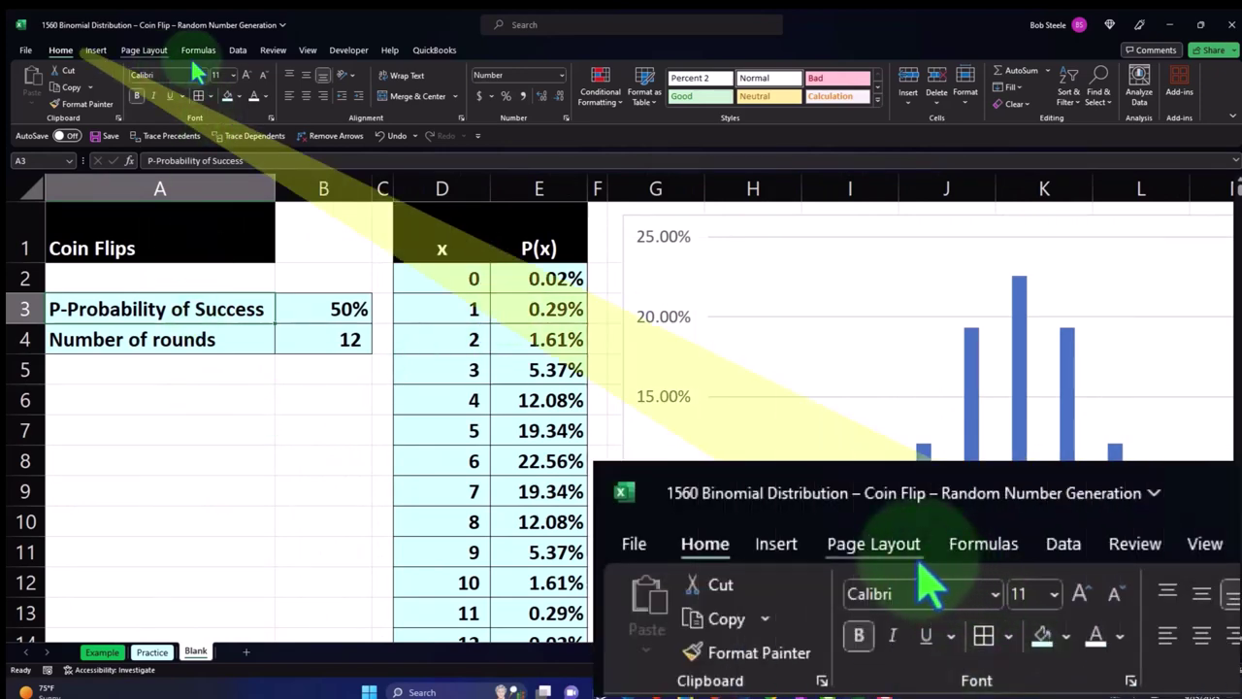
# Spell-check the whole sheet, correcting the misspelled heading in S1 to Frequency.
pyautogui.click(273, 50)
pyautogui.click(31, 86)
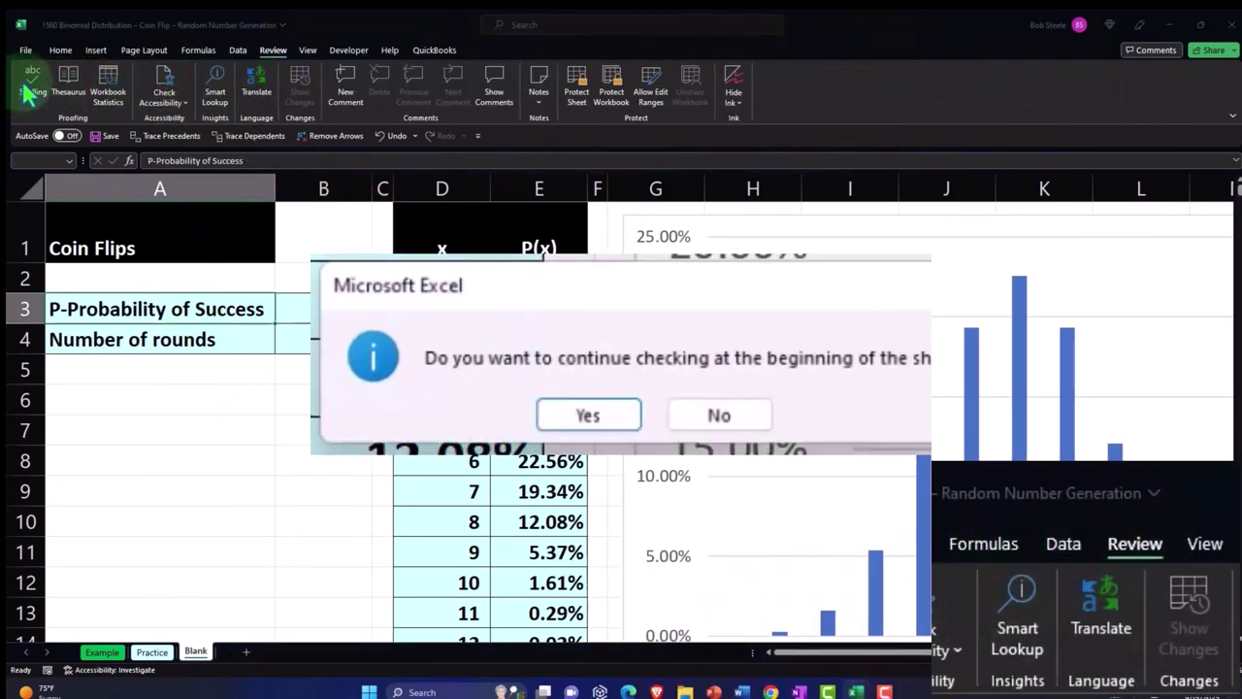
pyautogui.click(586, 413)
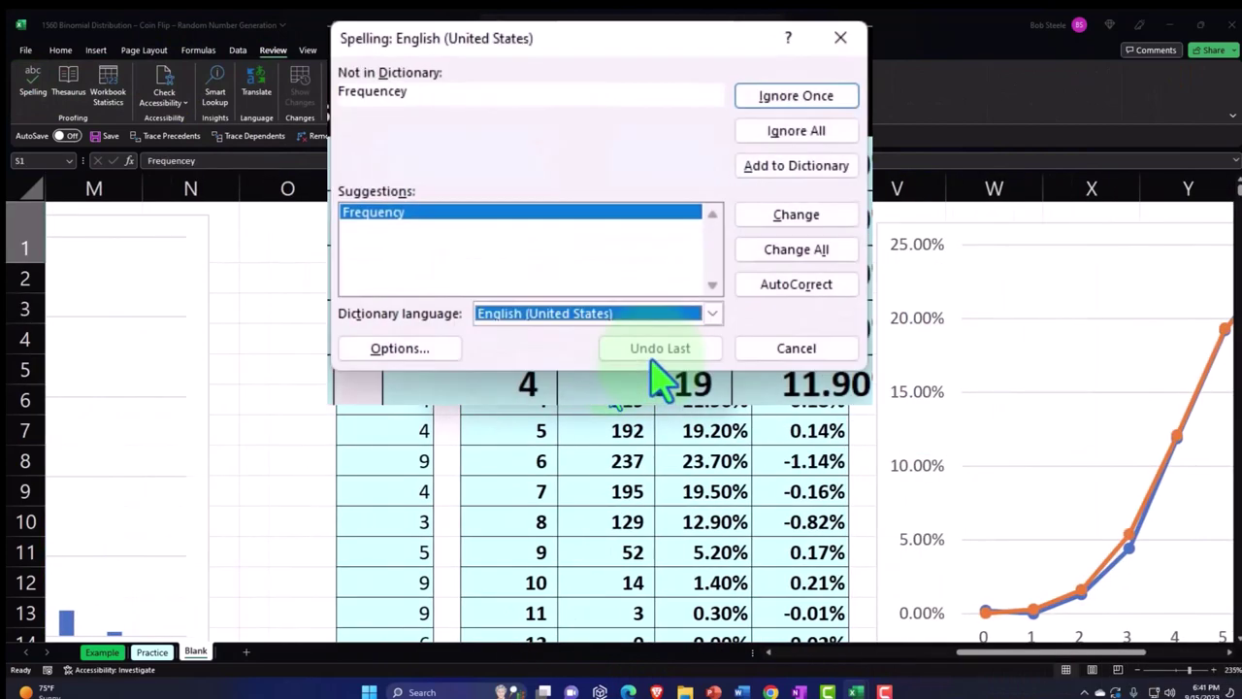
pyautogui.click(794, 215)
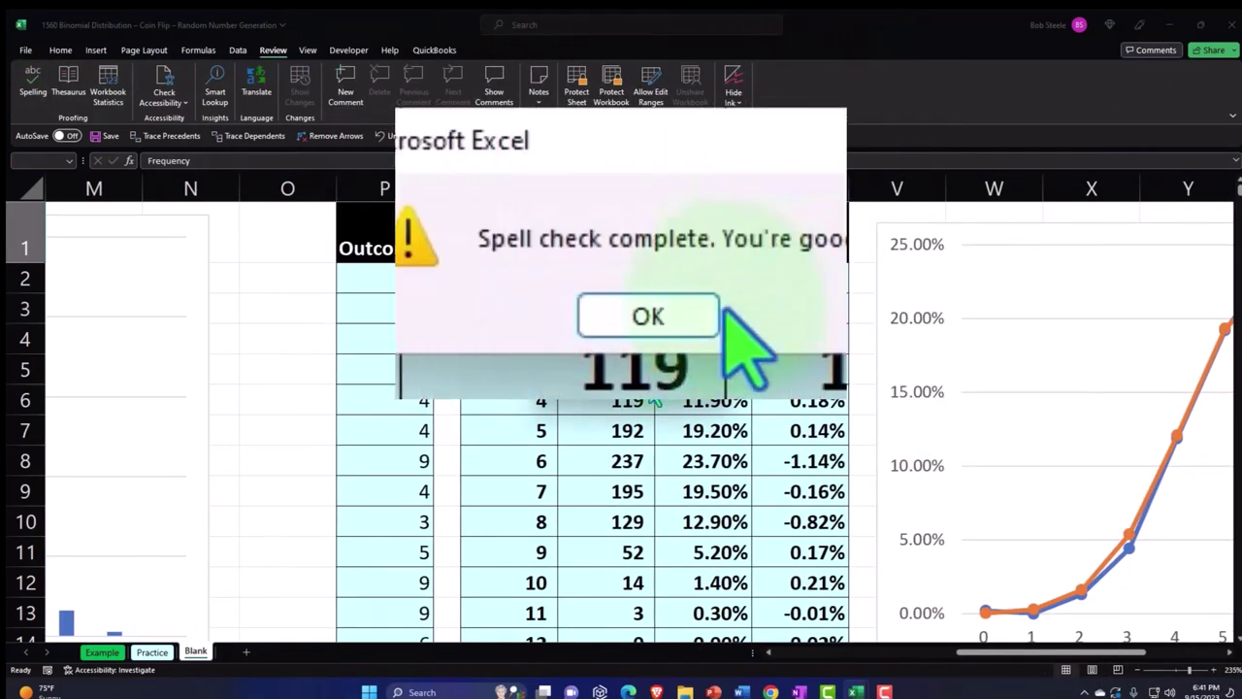
pyautogui.click(648, 390)
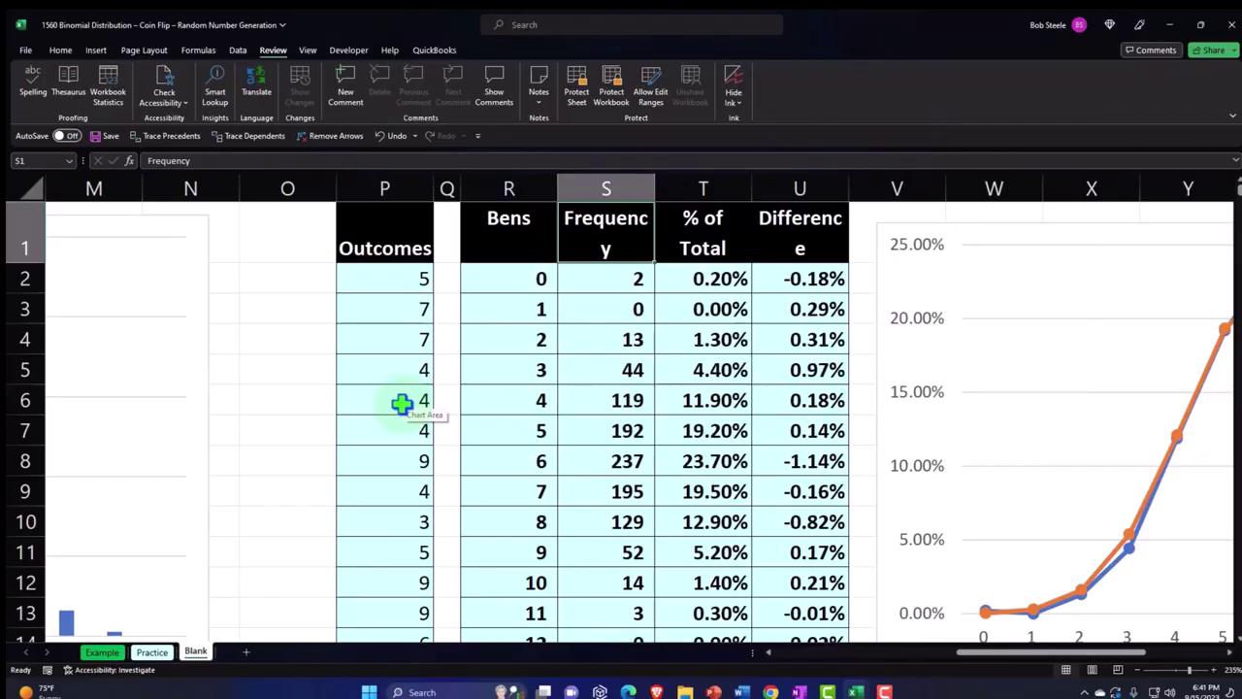